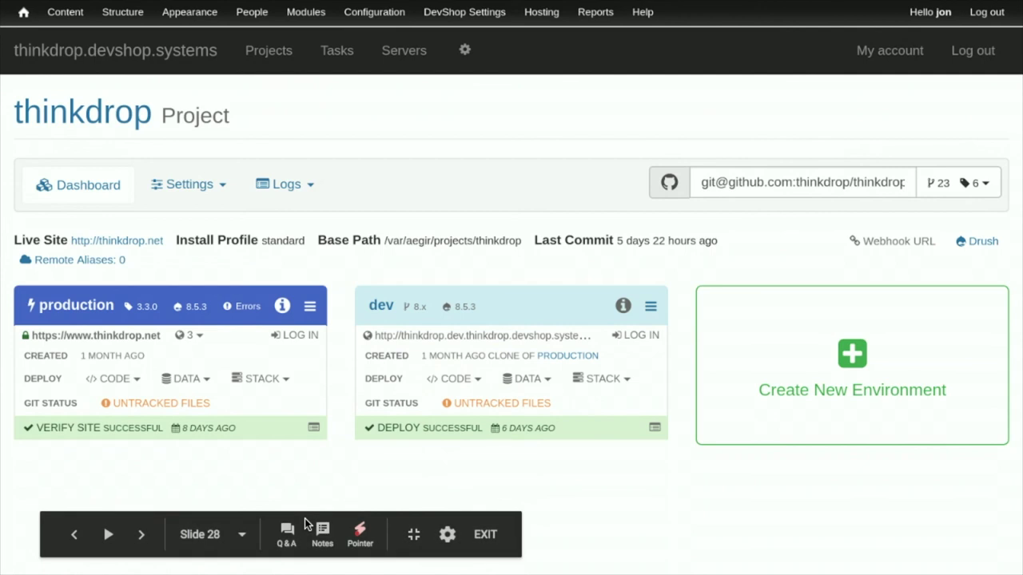
Step: Advance past the GetDevShop.com slide with the laser pointer on, revisiting the OpenDevShop screenshot
key("Right")
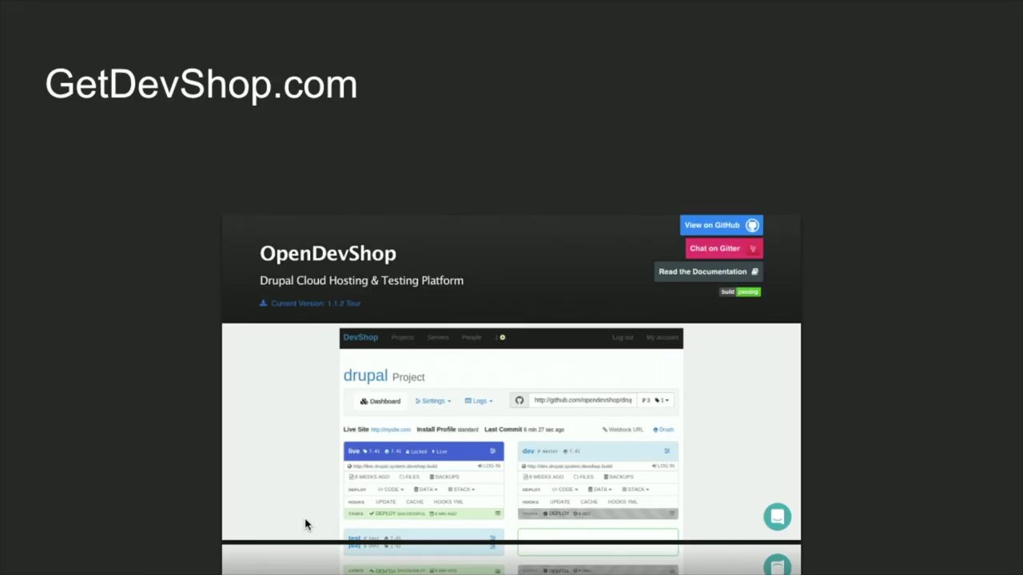
left_click(360, 534)
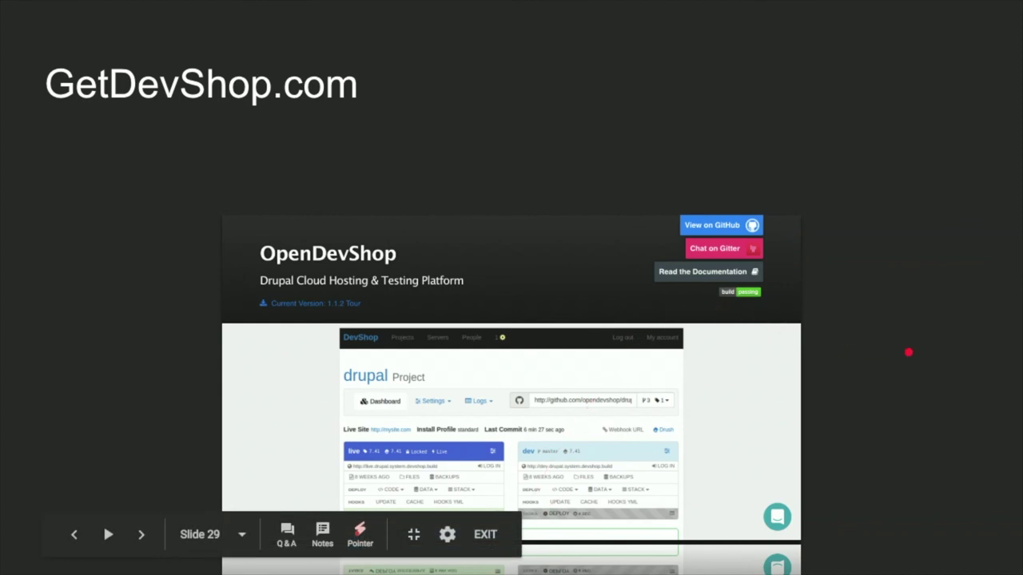
key("Right")
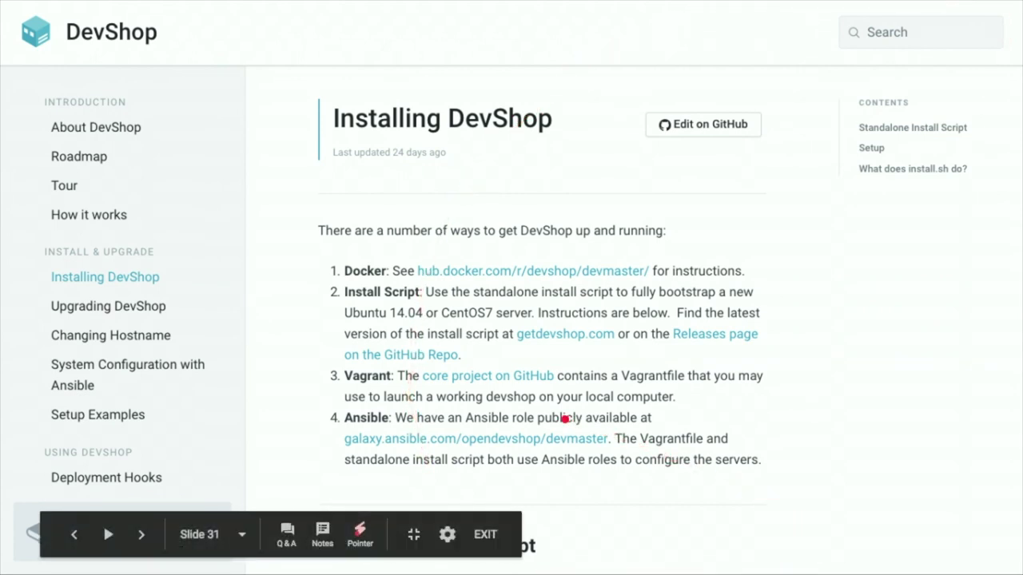
key("Left")
key("Left")
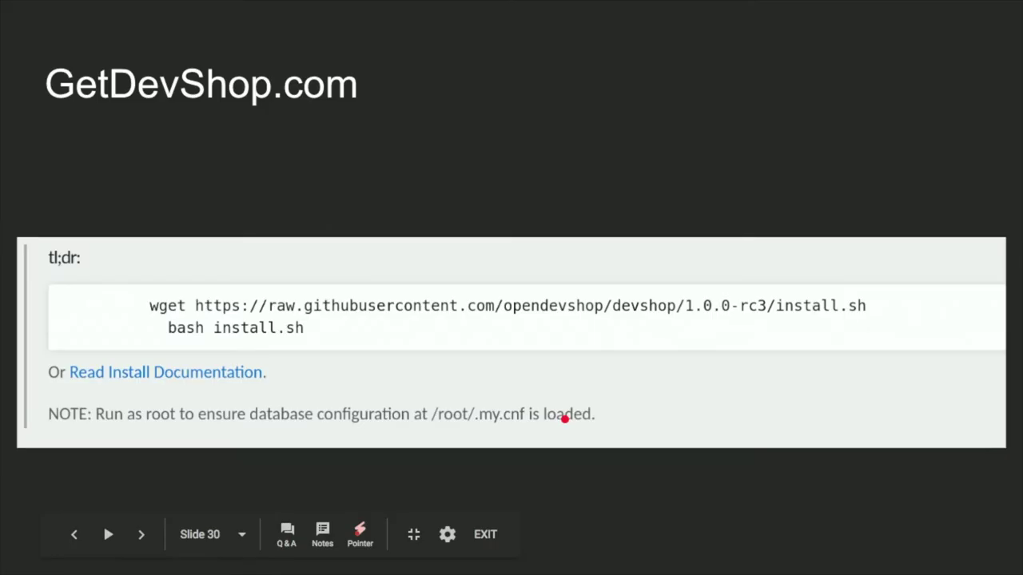
key("Right")
key("Left")
Step: Step through the installation and terminal login slides, then present full screen on slide 33
key("Right")
key("Right")
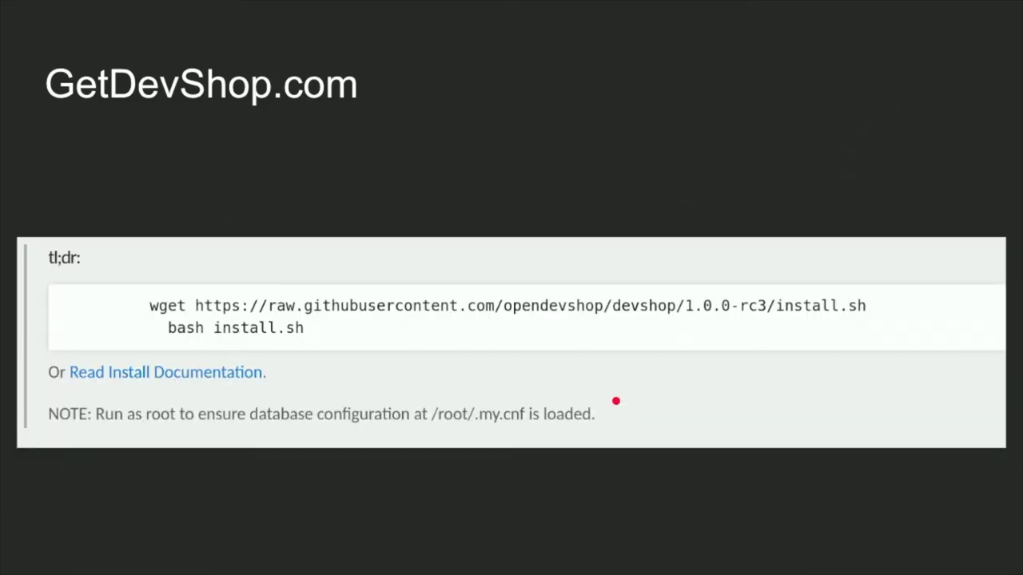
key("Right")
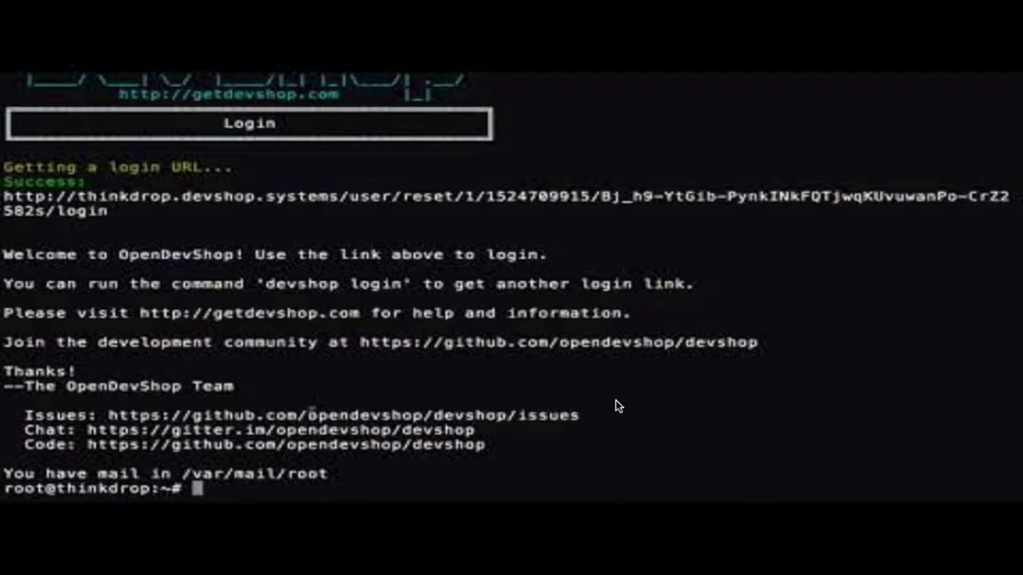
key("Right")
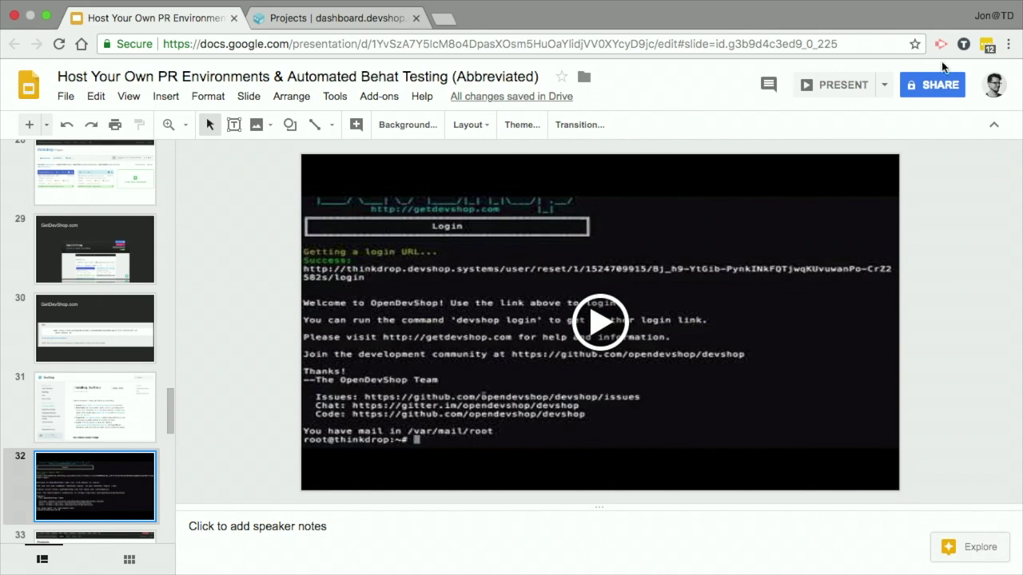
left_click(818, 87)
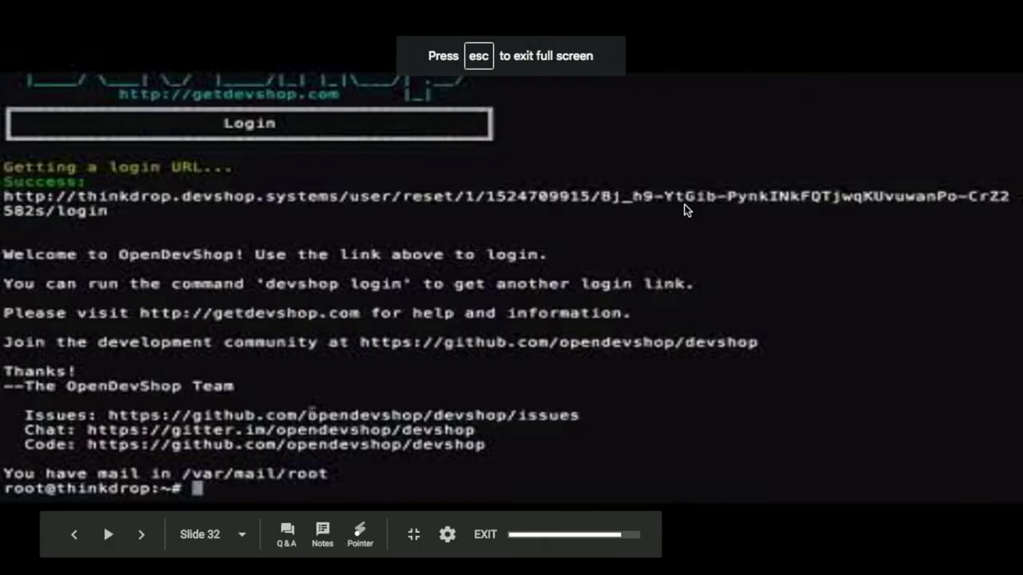
left_click(789, 392)
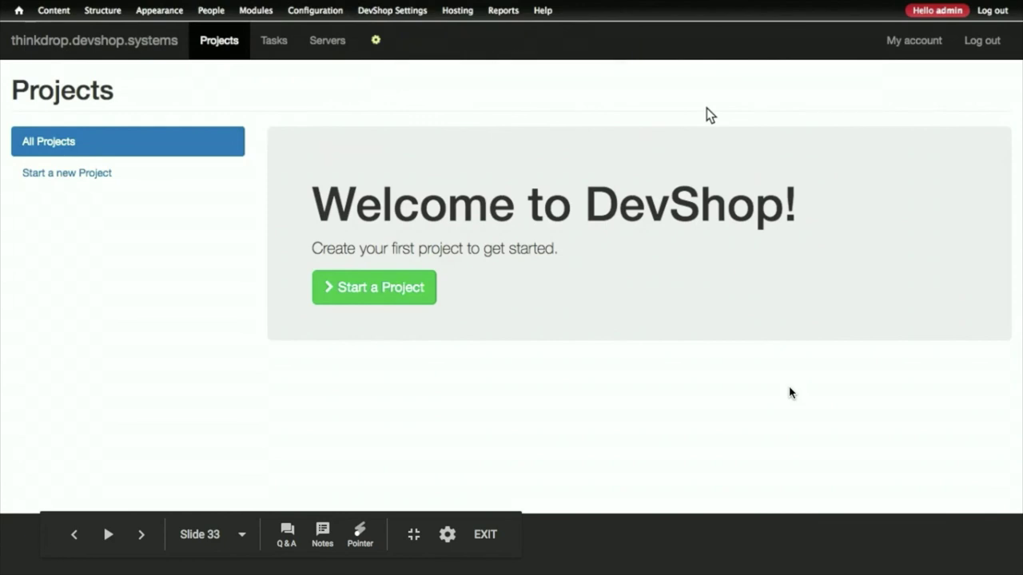
Step: Advance through the new-project and Create New Environment slides to the register environment slide
left_click(789, 392)
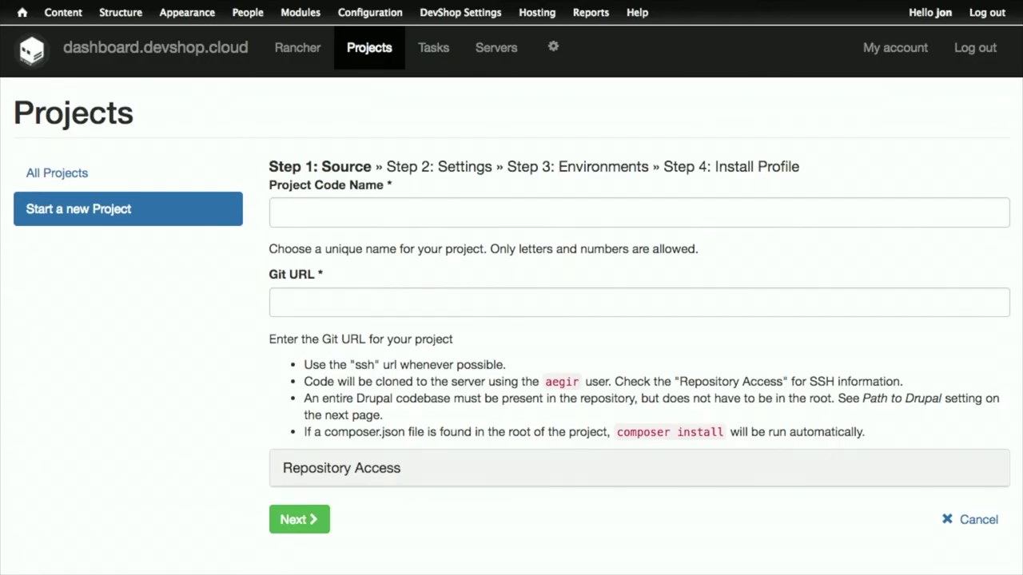
key("Right")
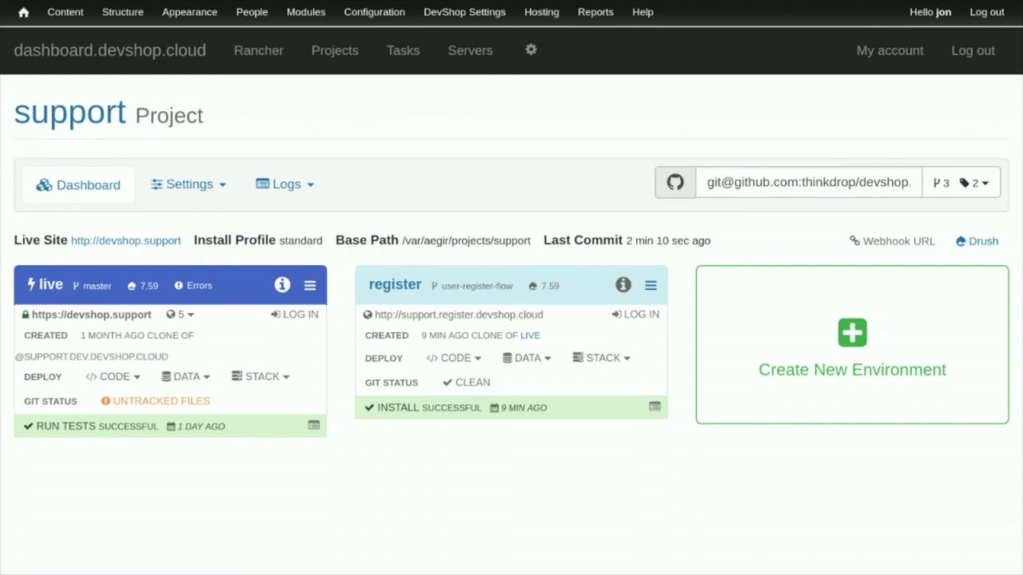
key("Right")
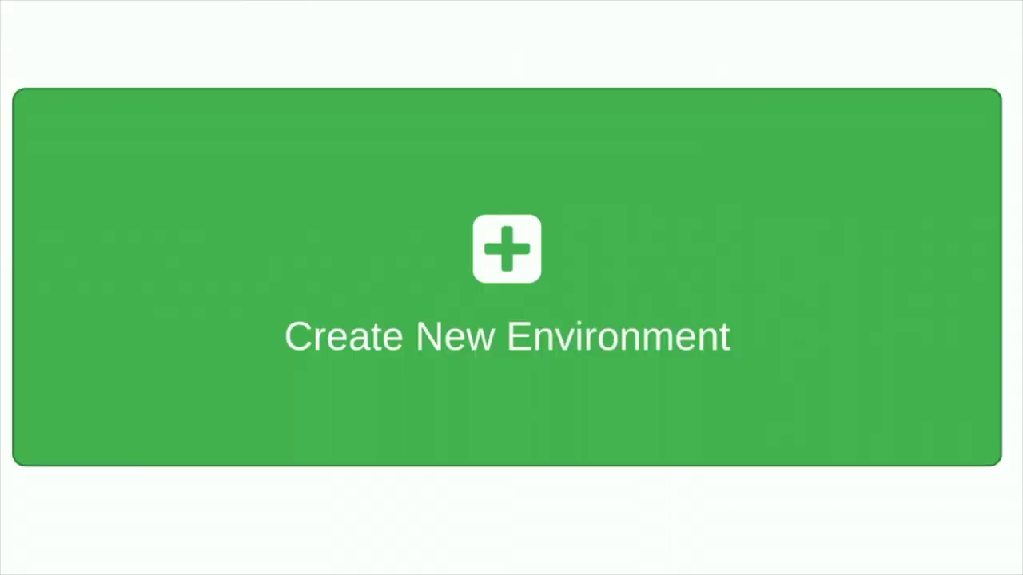
key("Right")
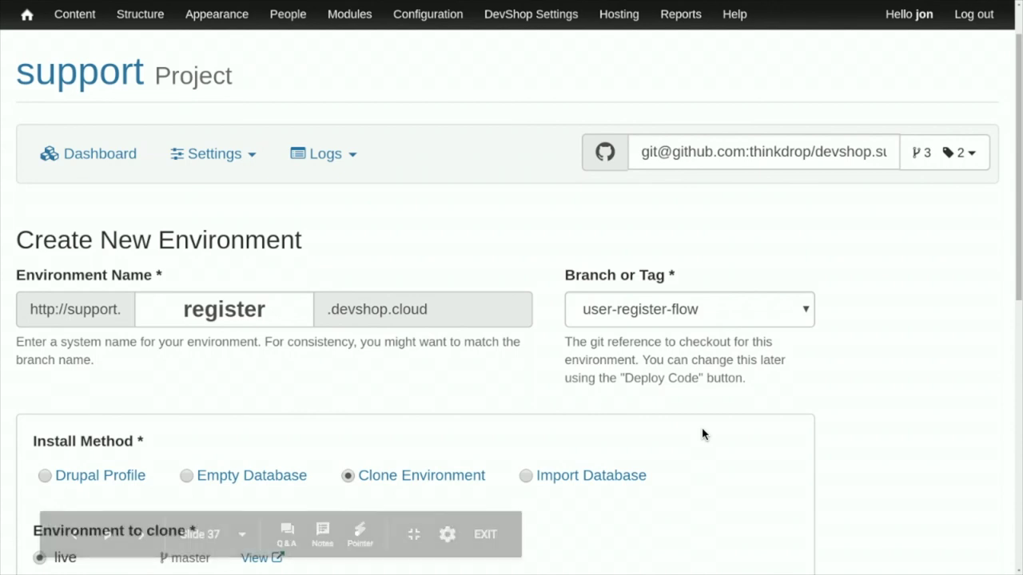
key("Right")
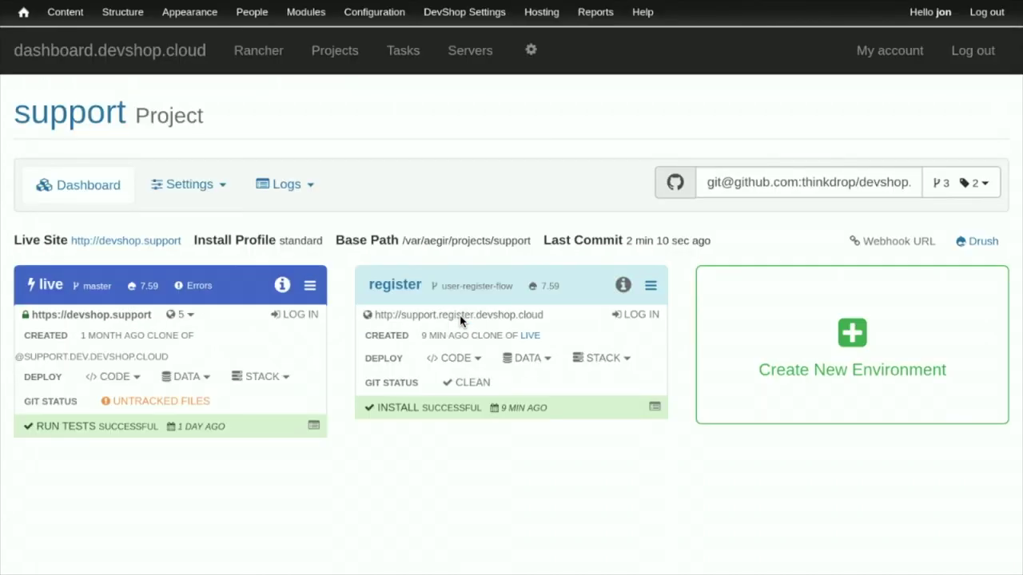
key("alt+Tab")
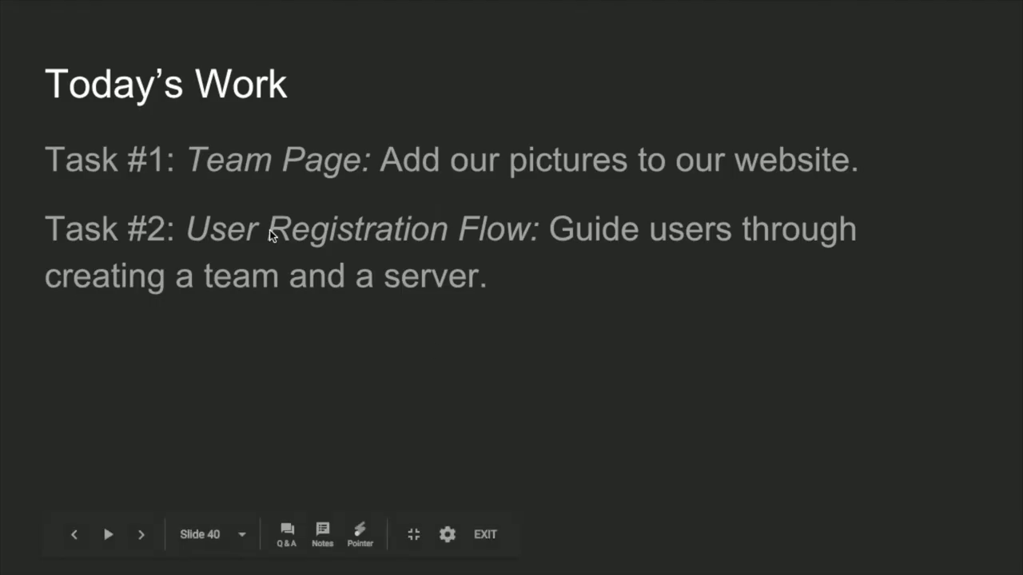
Step: Move to slide 41's Team Page task details and follow the devshop.support link
key("Left")
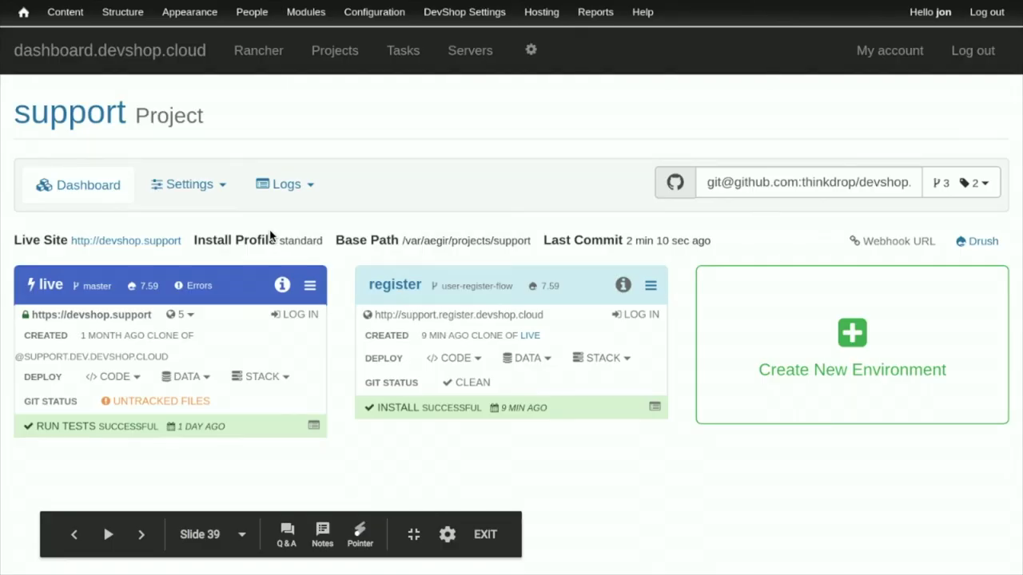
key("Right")
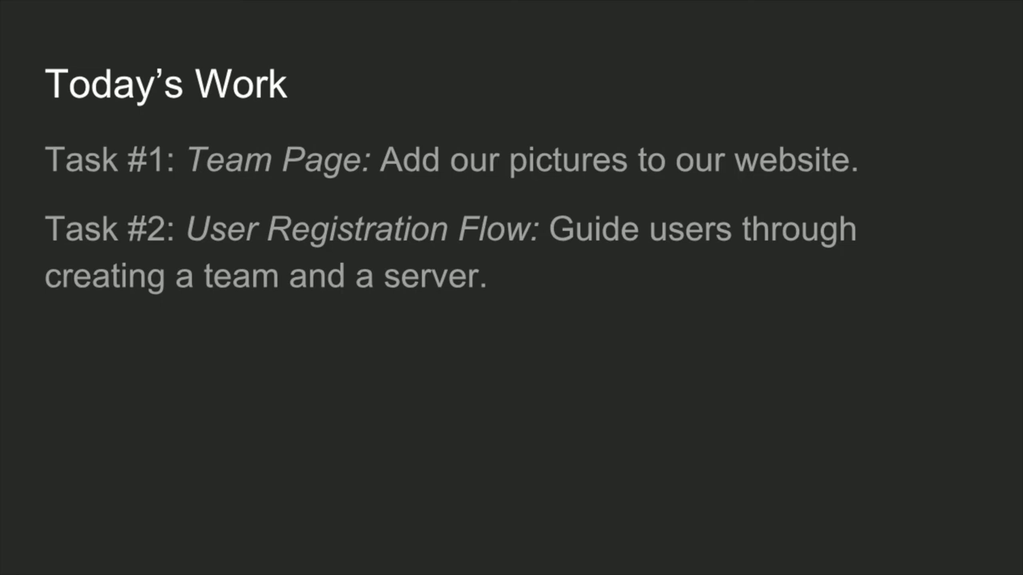
key("Right")
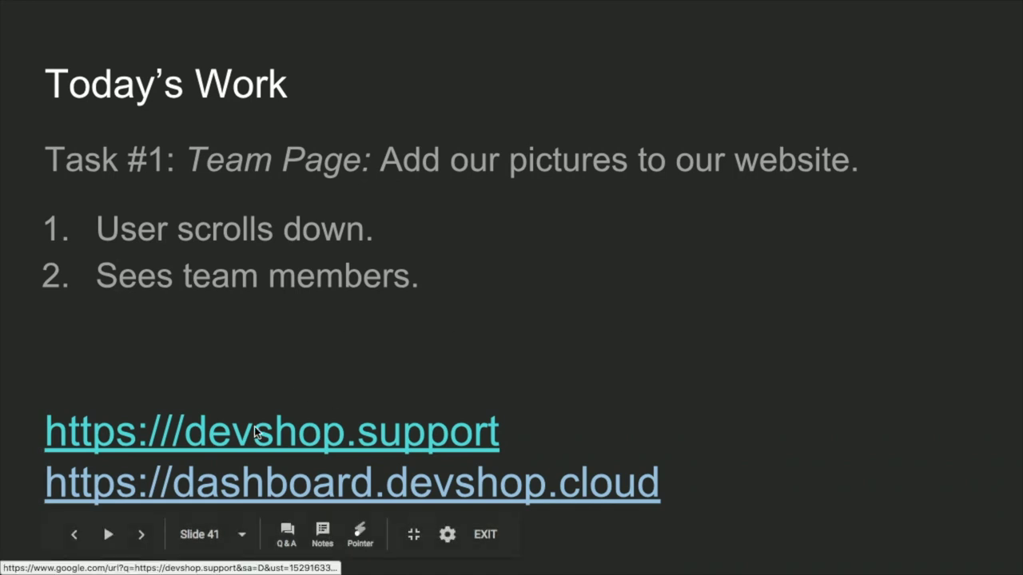
left_click(295, 431)
Step: Close the old Projects tab, log out of DevShop.Support, browse its homepage, and return to Slides
left_click(598, 18)
left_click(865, 104)
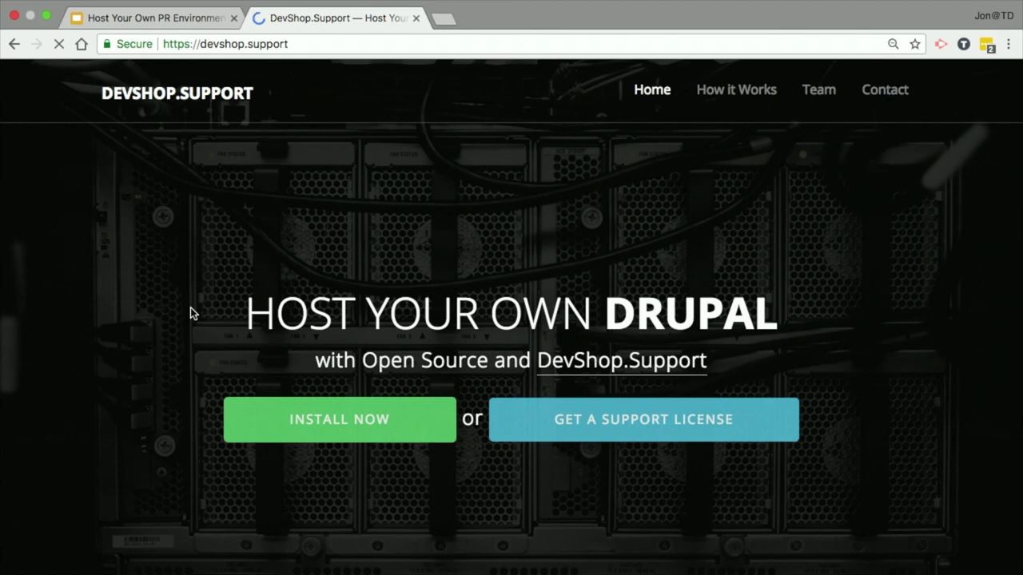
scroll(190, 312, "down", 10)
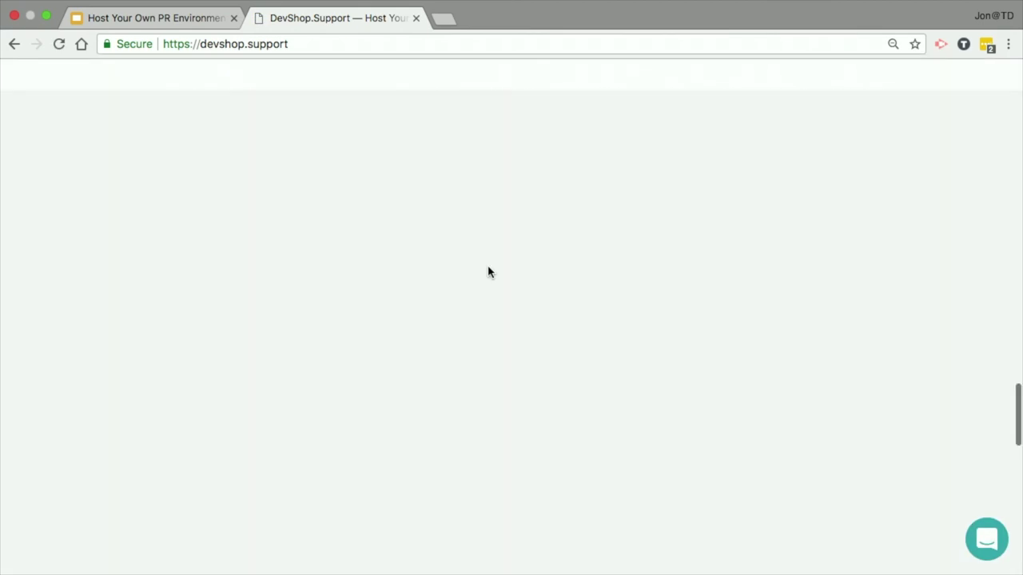
scroll(488, 272, "down", 5)
scroll(488, 273, "down", 5)
scroll(488, 272, "up", 8)
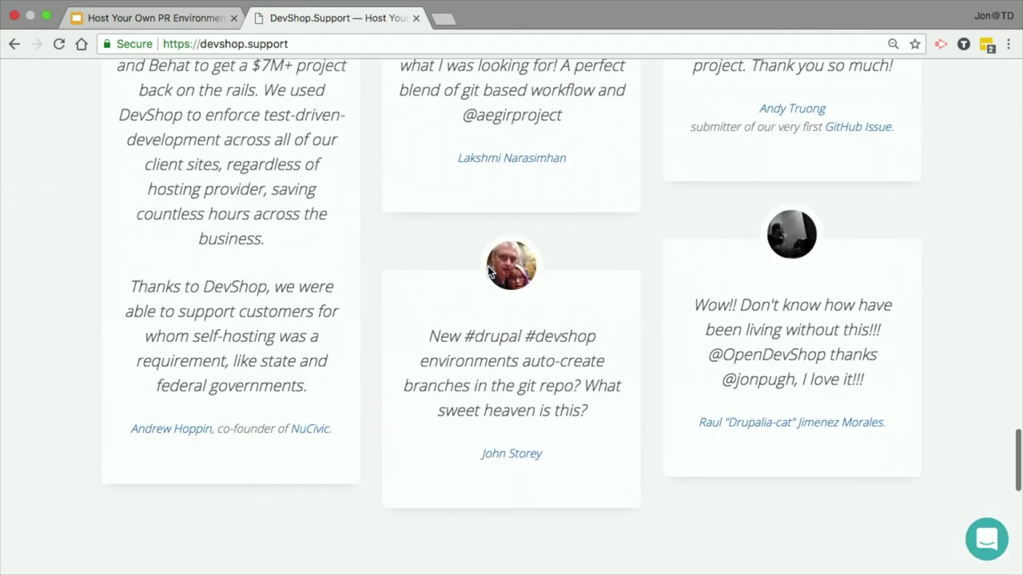
scroll(488, 272, "up", 10)
scroll(488, 273, "up", 3)
scroll(488, 272, "down", 8)
scroll(488, 273, "up", 15)
scroll(488, 273, "down", 15)
scroll(488, 272, "up", 15)
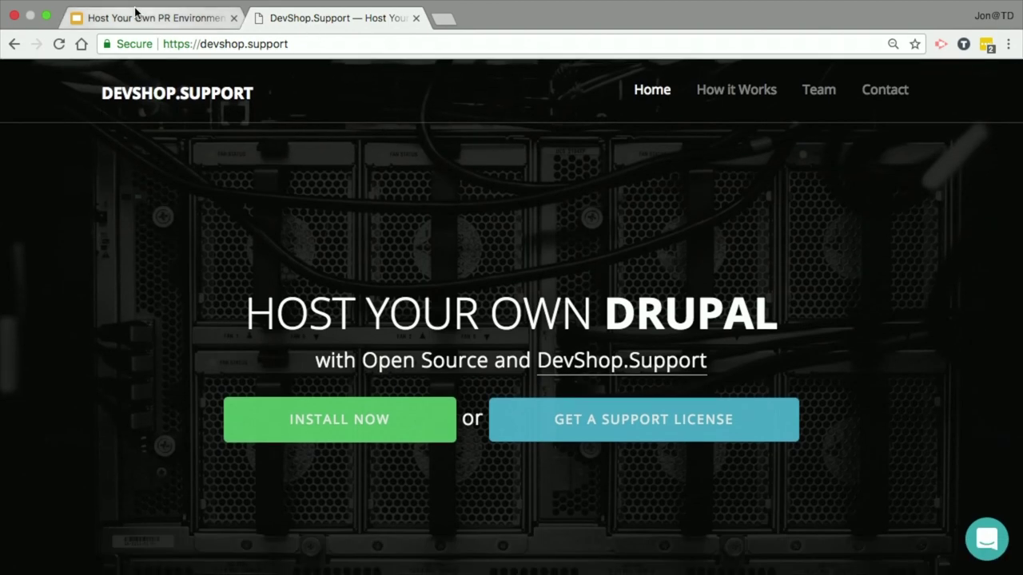
left_click(136, 12)
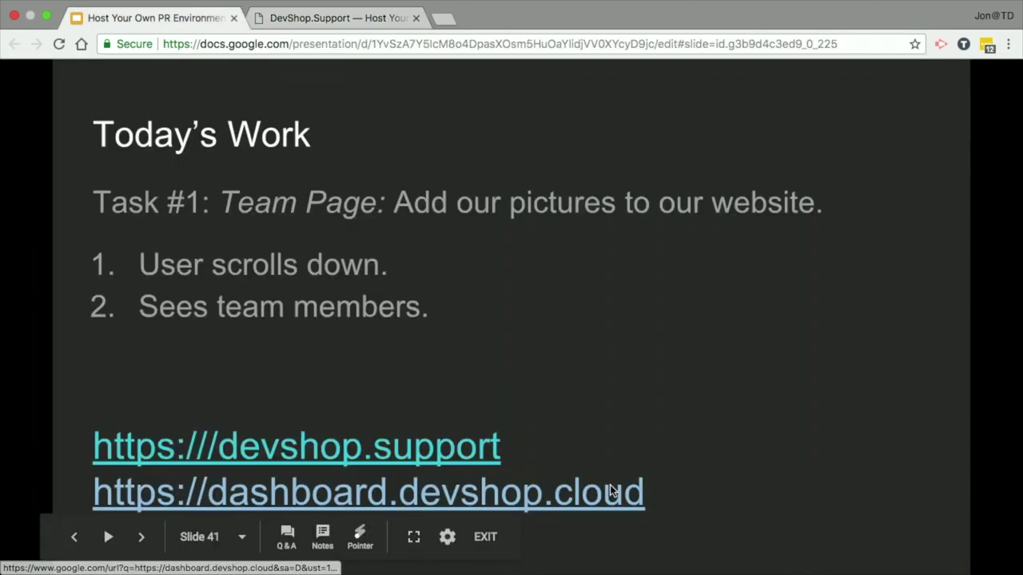
Step: Sign in to dashboard.devshop.cloud via DevShop.Support, zoom to 150%, and open the support project
left_click(610, 491)
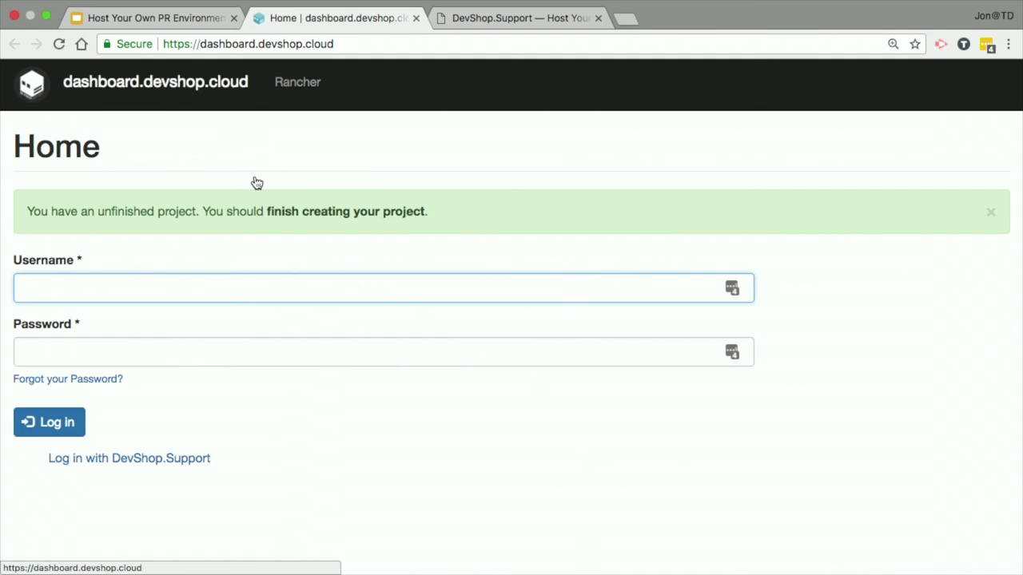
left_click(174, 95)
left_click(114, 396)
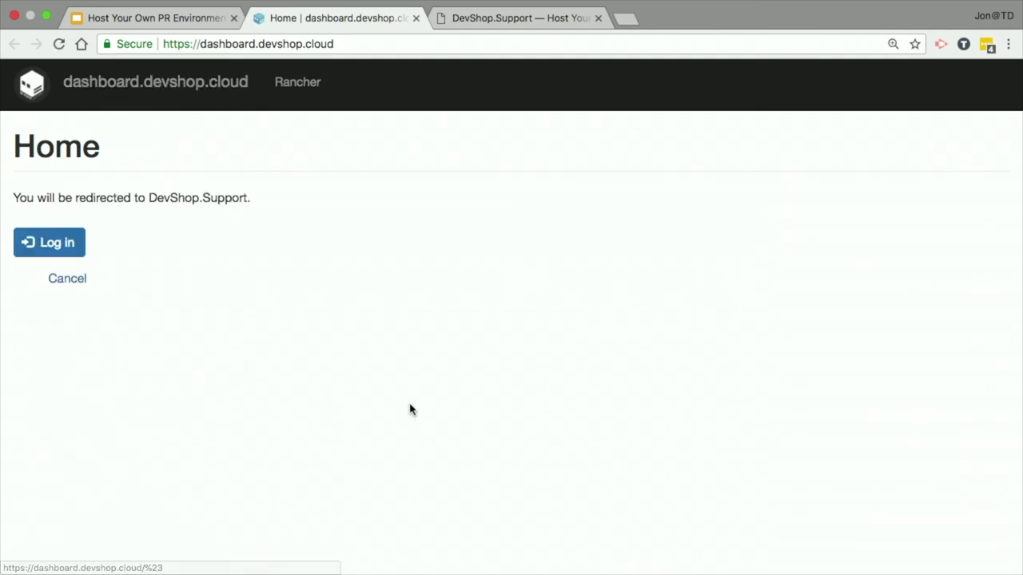
left_click(46, 247)
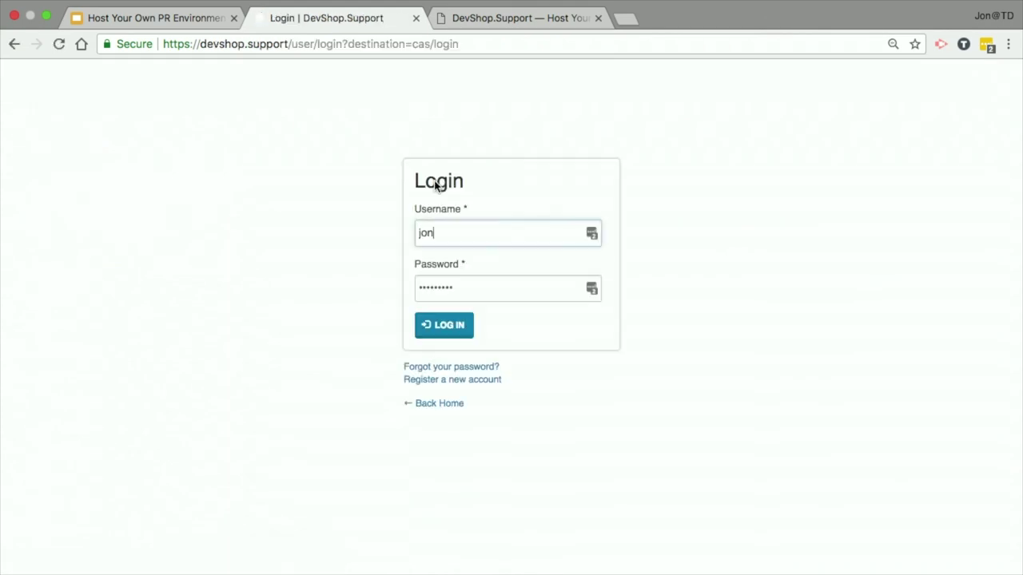
left_click(449, 328)
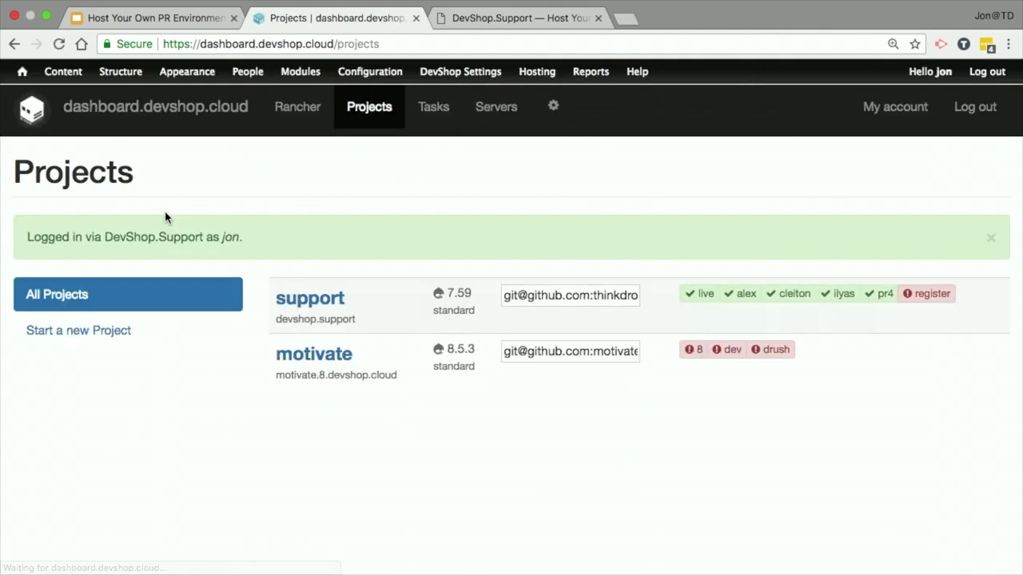
key("super+equal")
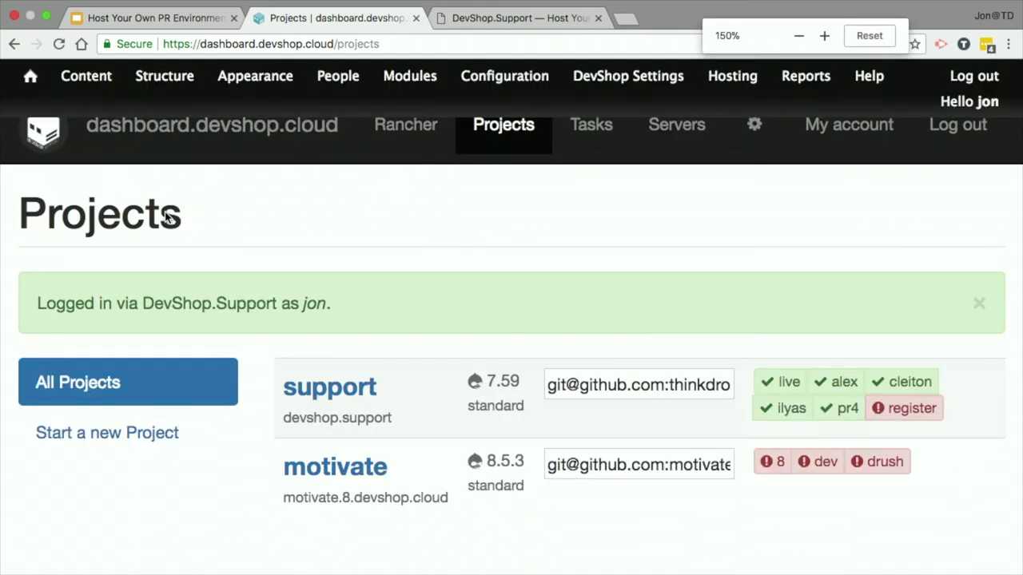
left_click(341, 393)
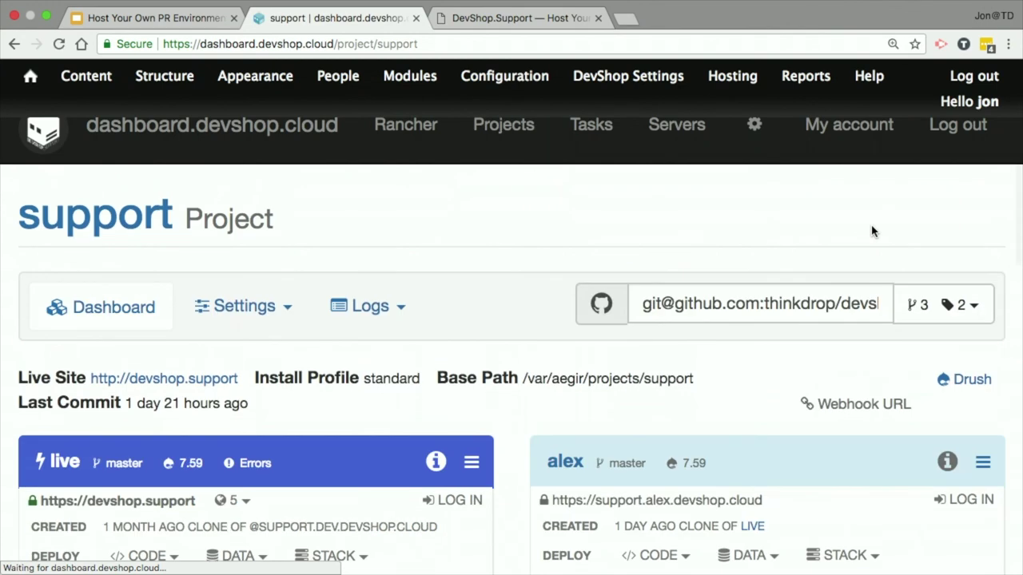
Step: Open the pr4 environment's 'Add TEAM section' pull request on GitHub
scroll(495, 341, "down", 5)
scroll(495, 344, "down", 4)
scroll(496, 344, "up", 2)
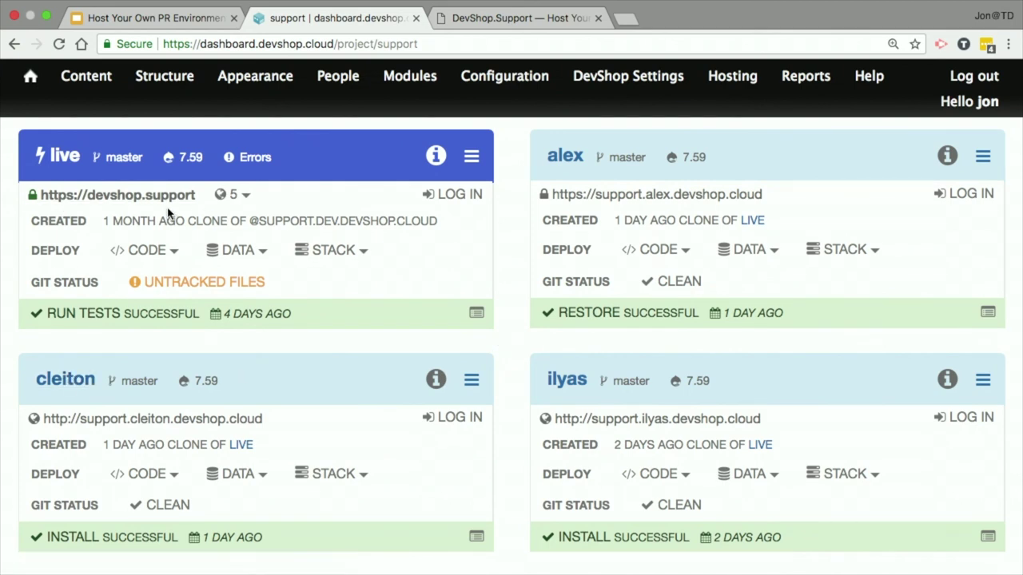
scroll(168, 212, "down", 1)
scroll(167, 211, "up", 3)
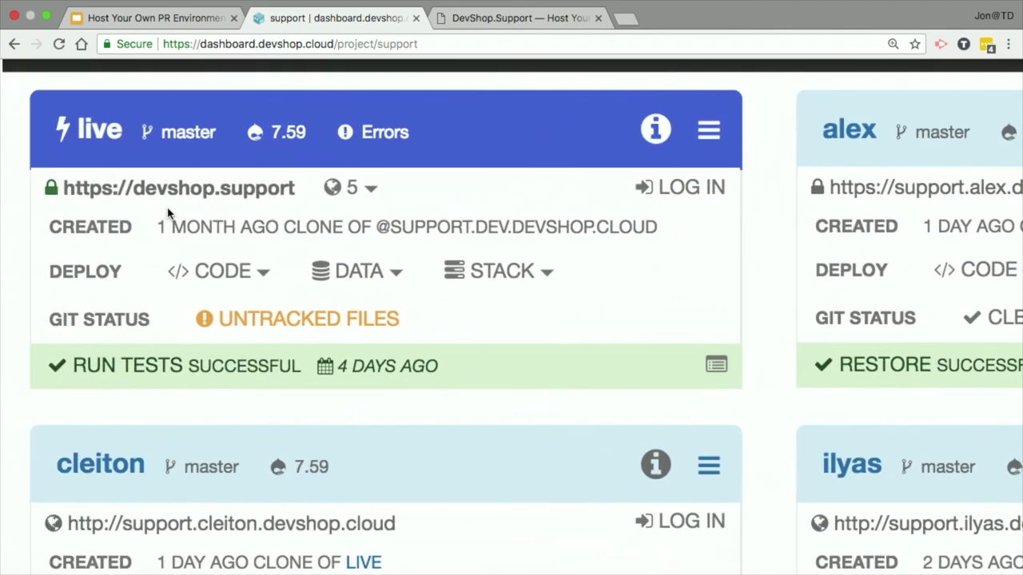
scroll(237, 199, "down", 3)
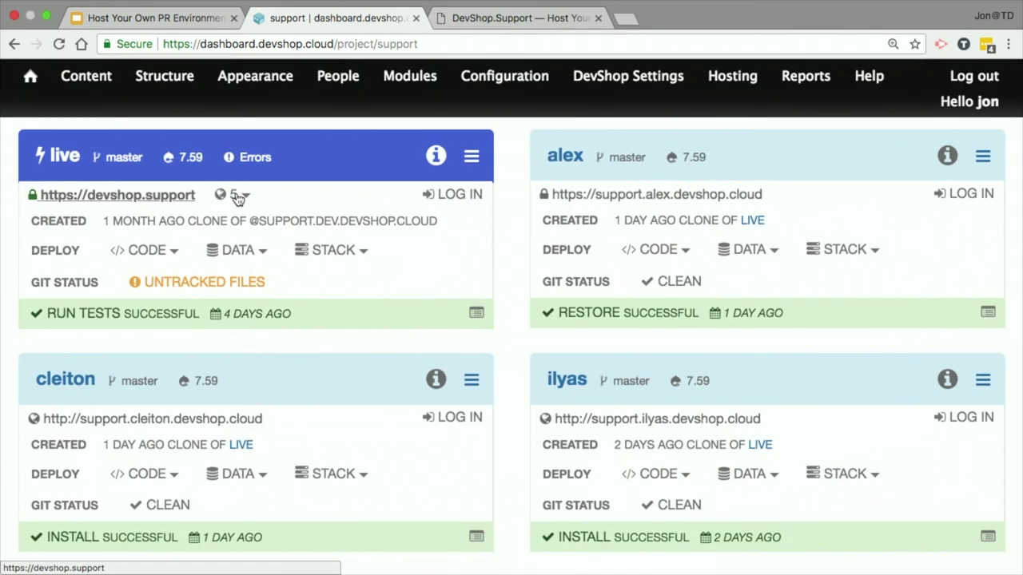
scroll(237, 199, "down", 8)
scroll(240, 264, "up", 2)
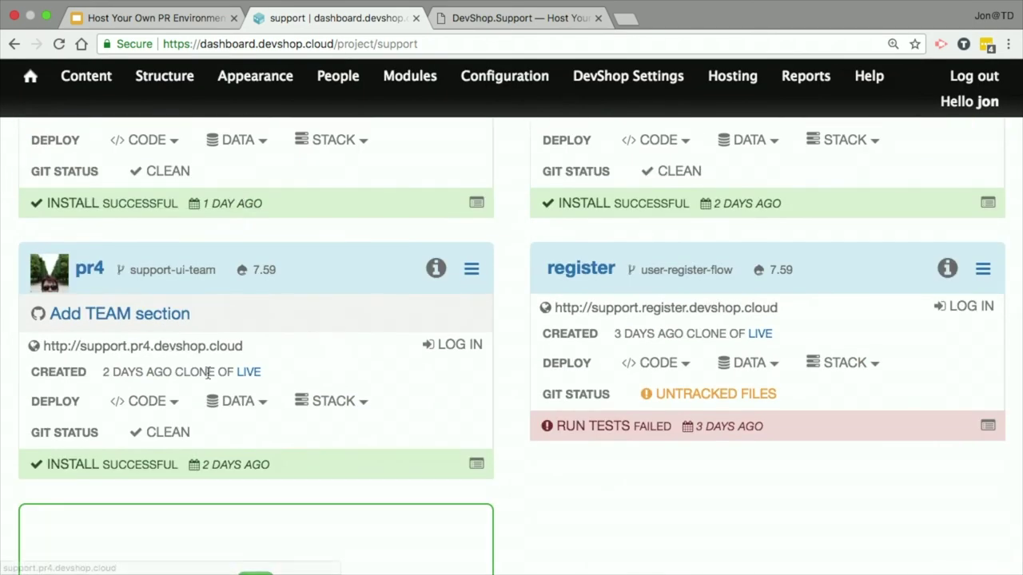
left_click(95, 314)
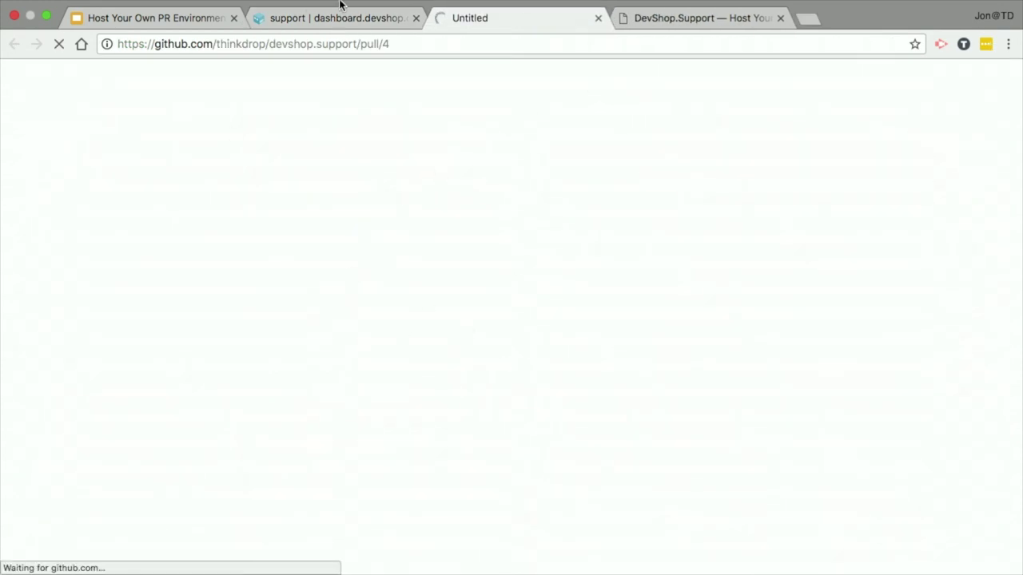
Step: Back on the dashboard, go to the support project's Project Settings
left_click(310, 10)
scroll(406, 225, "up", 10)
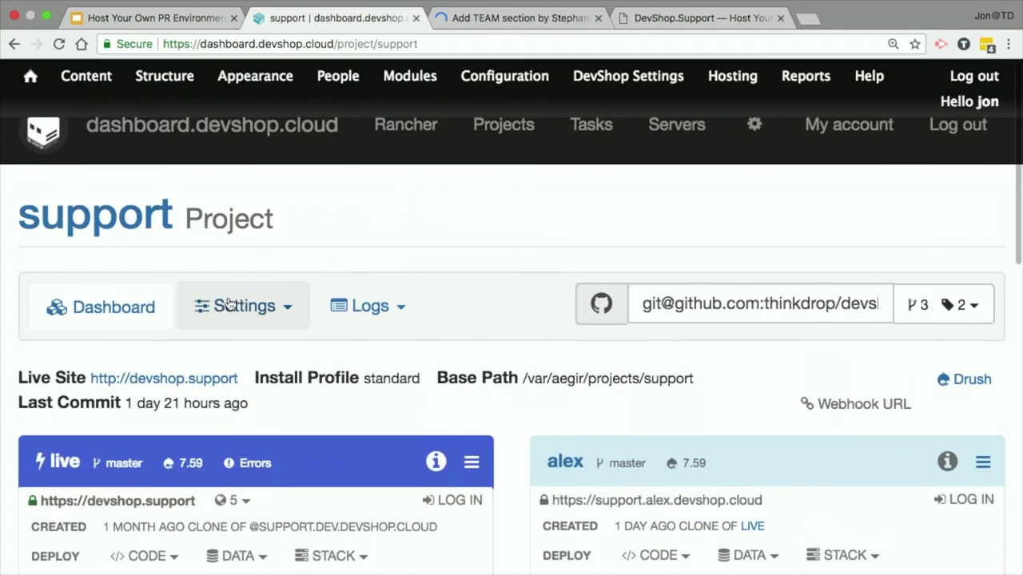
left_click(229, 306)
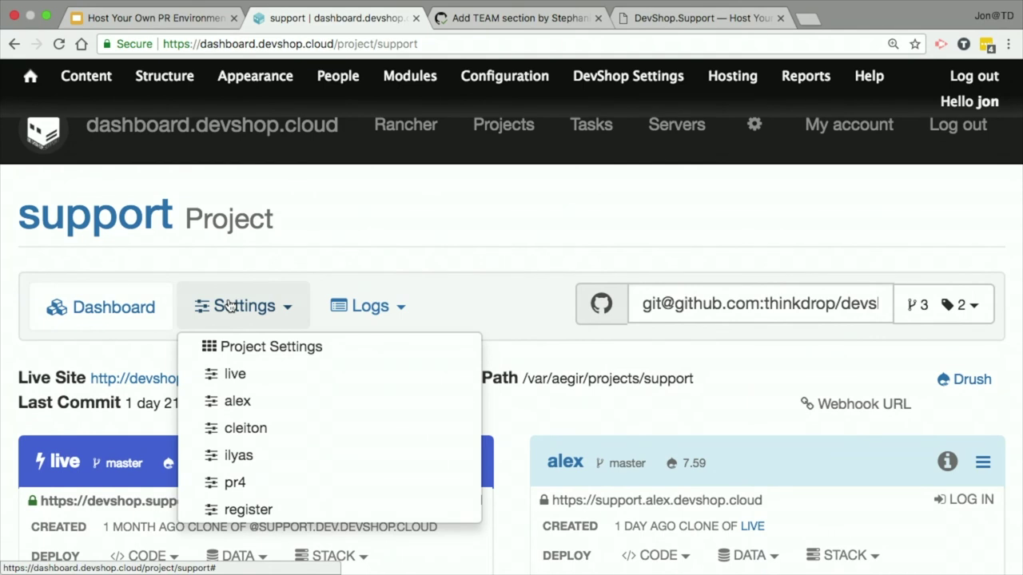
left_click(232, 347)
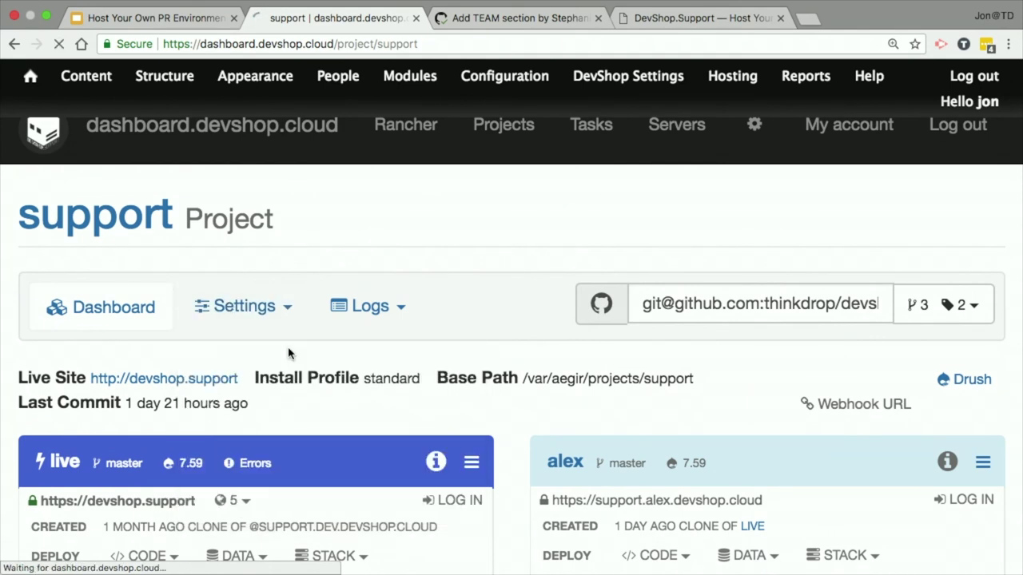
scroll(418, 322, "down", 4)
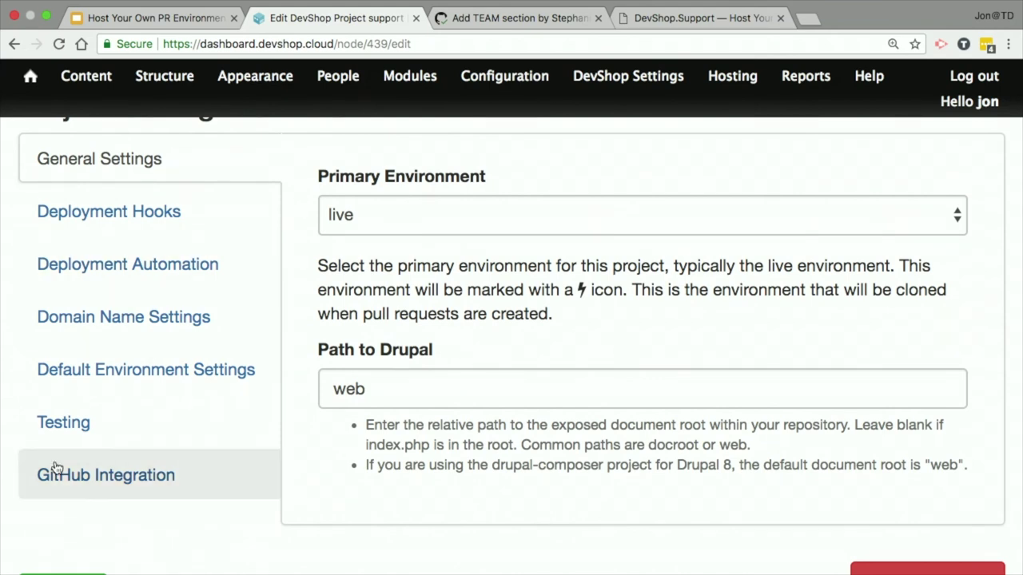
Step: In GitHub Integration, keep pull request environments cloned from live and reinstalled on every git push
left_click(137, 487)
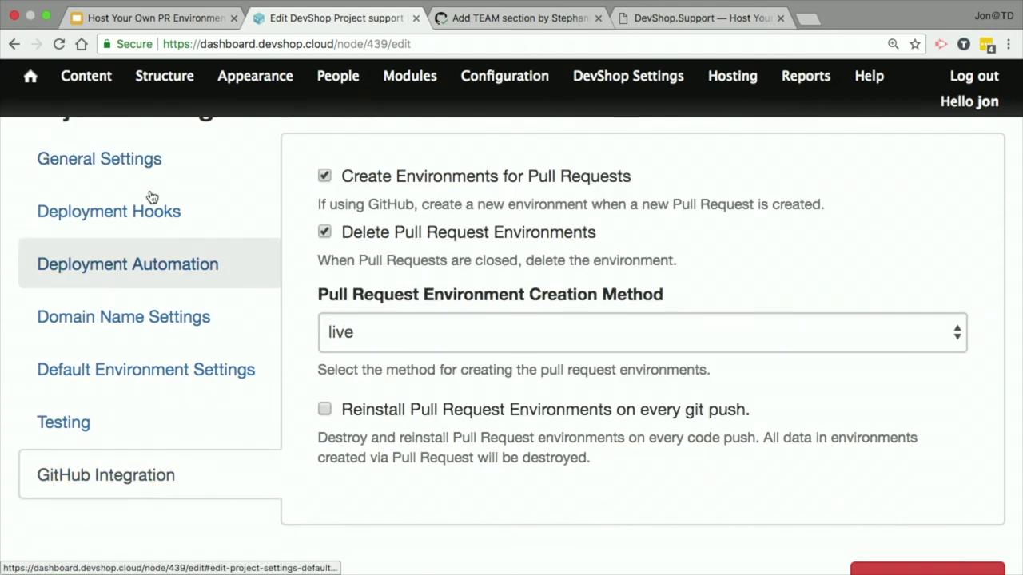
left_click(429, 177)
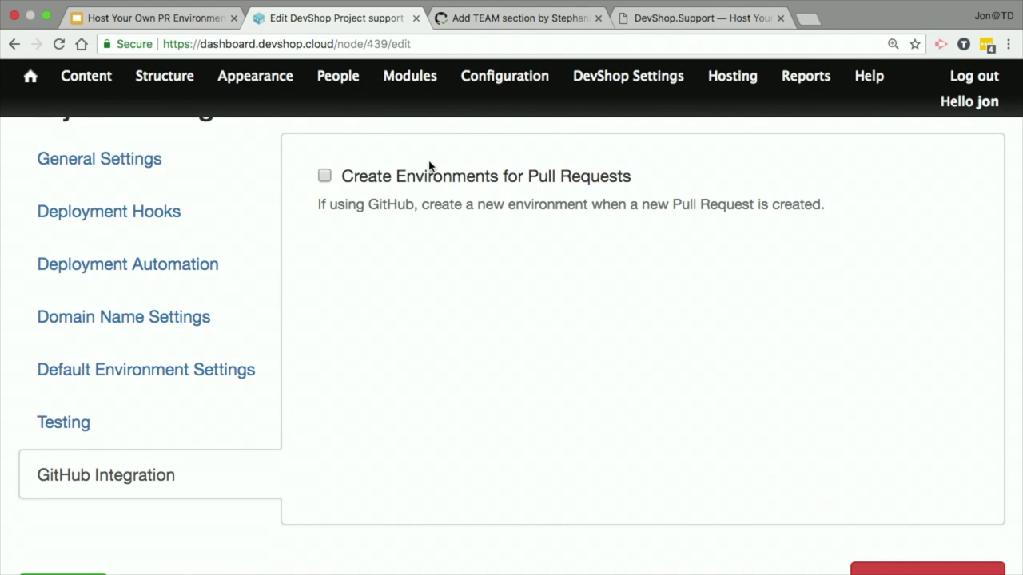
left_click(349, 182)
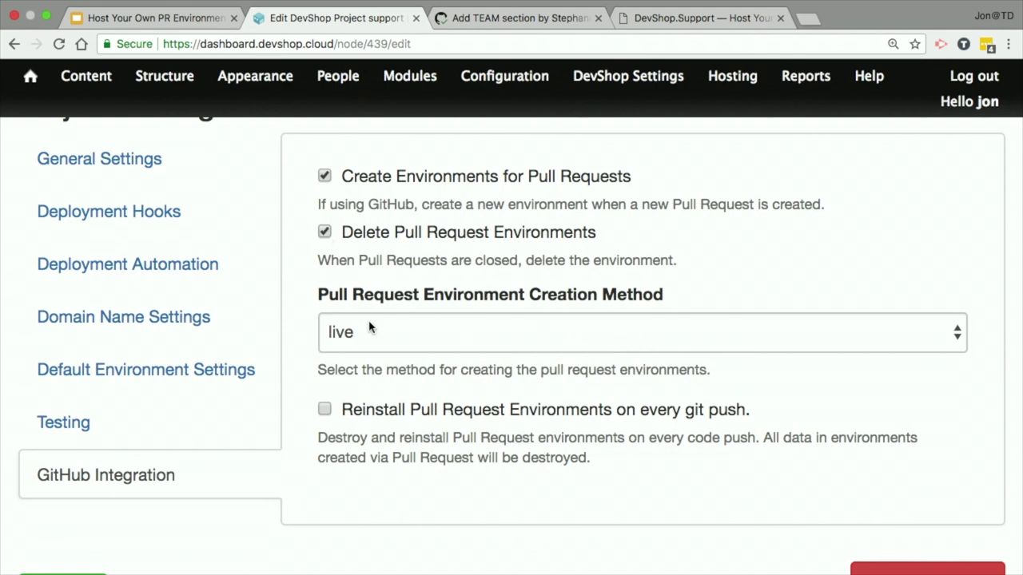
left_click(502, 346)
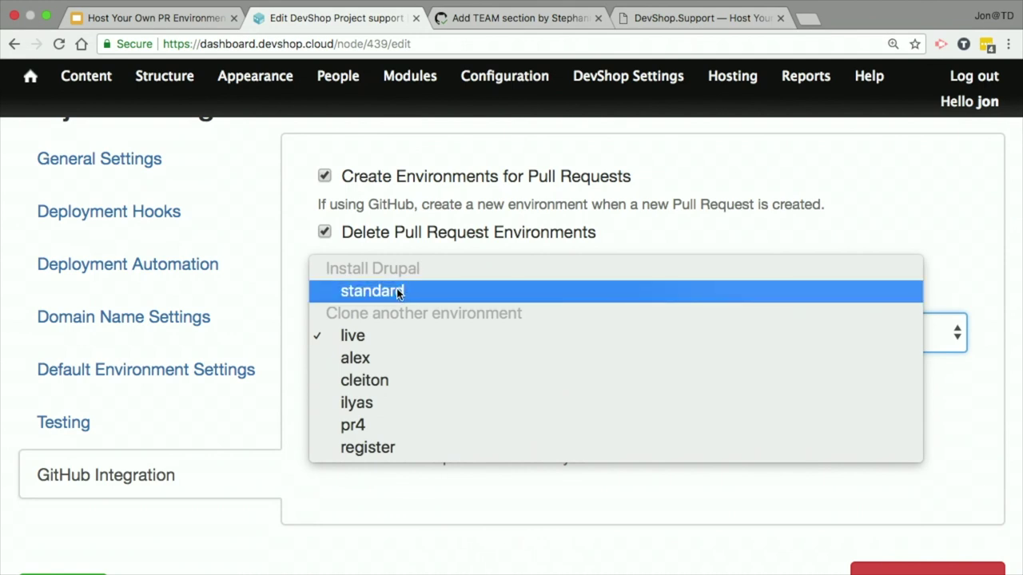
left_click(357, 339)
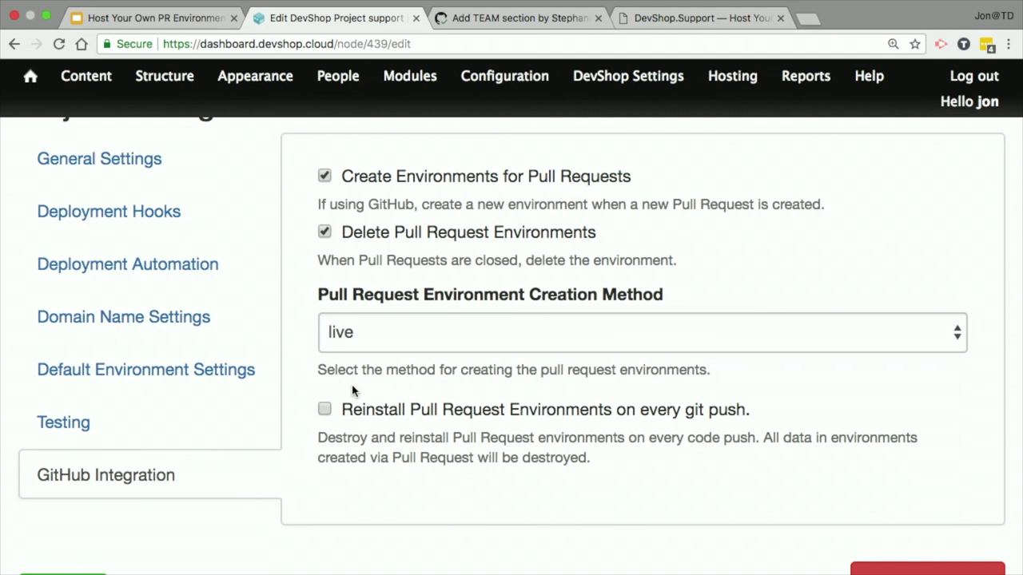
left_click(360, 409)
scroll(357, 411, "down", 1)
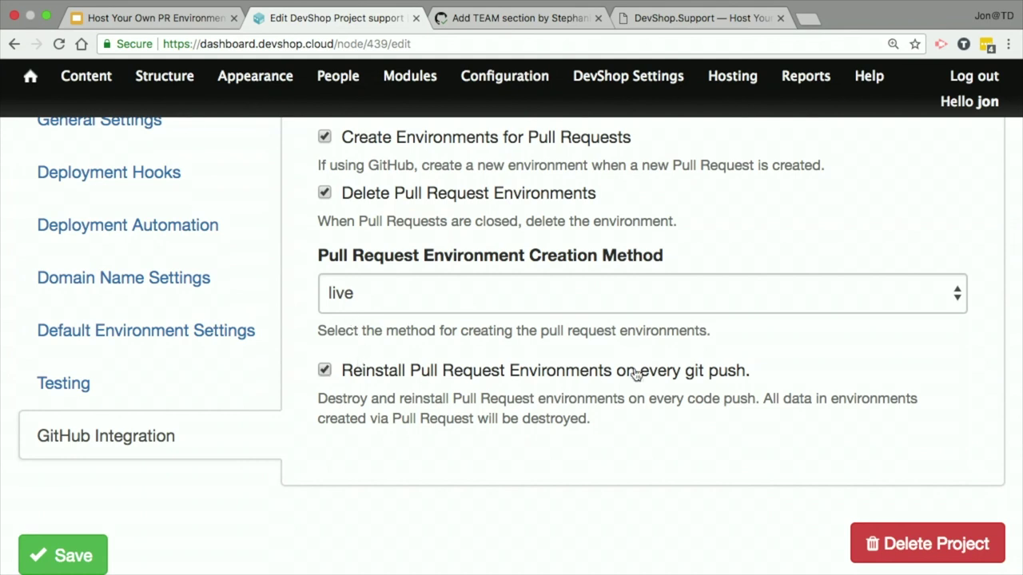
scroll(240, 455, "down", 2)
Step: Save the settings, select the project's webhook URL, and open Manage Webhooks at GitHub.com
scroll(113, 512, "up", 5)
left_click(99, 306)
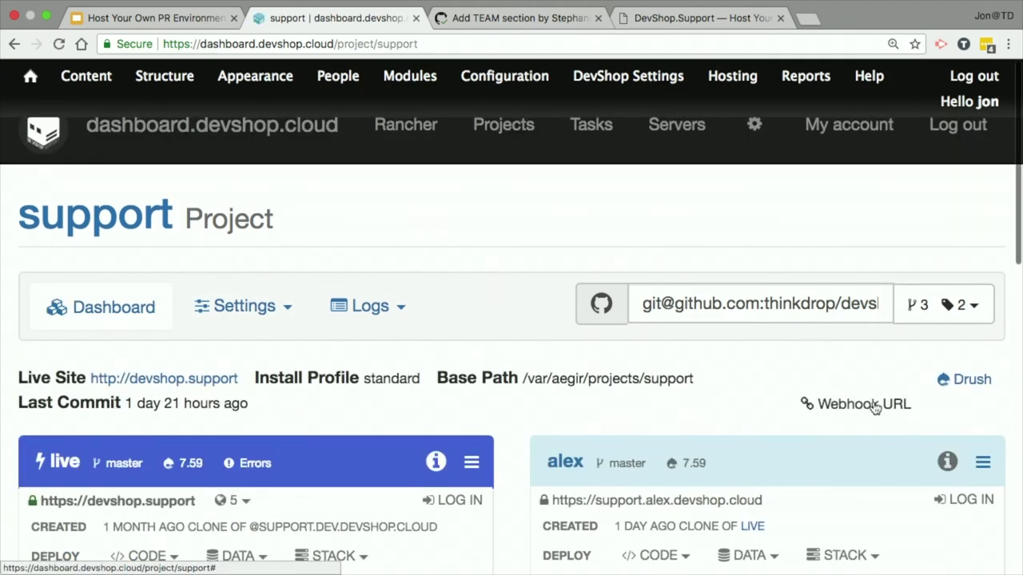
left_click(875, 405)
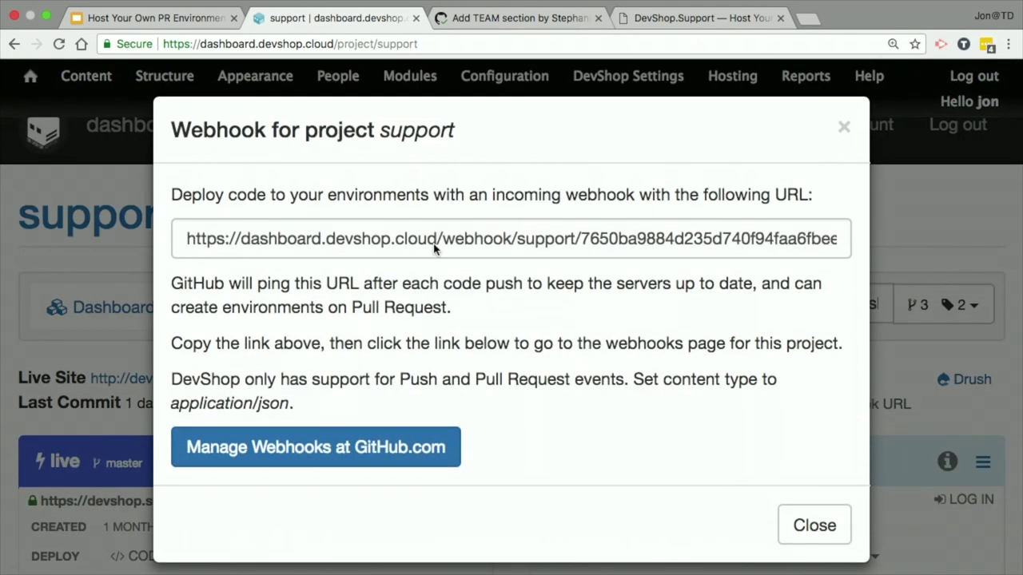
left_click(231, 238)
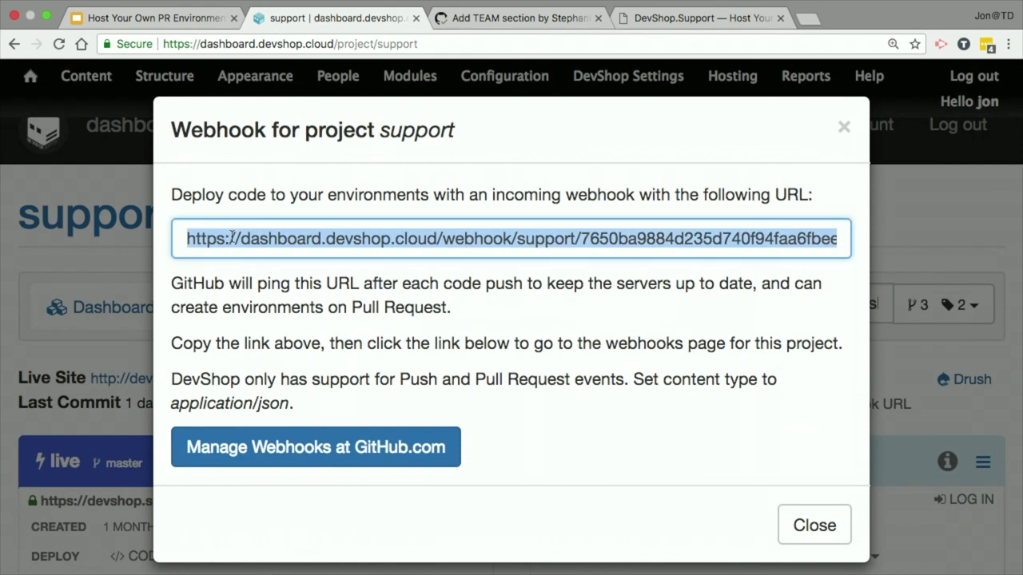
left_click(330, 461)
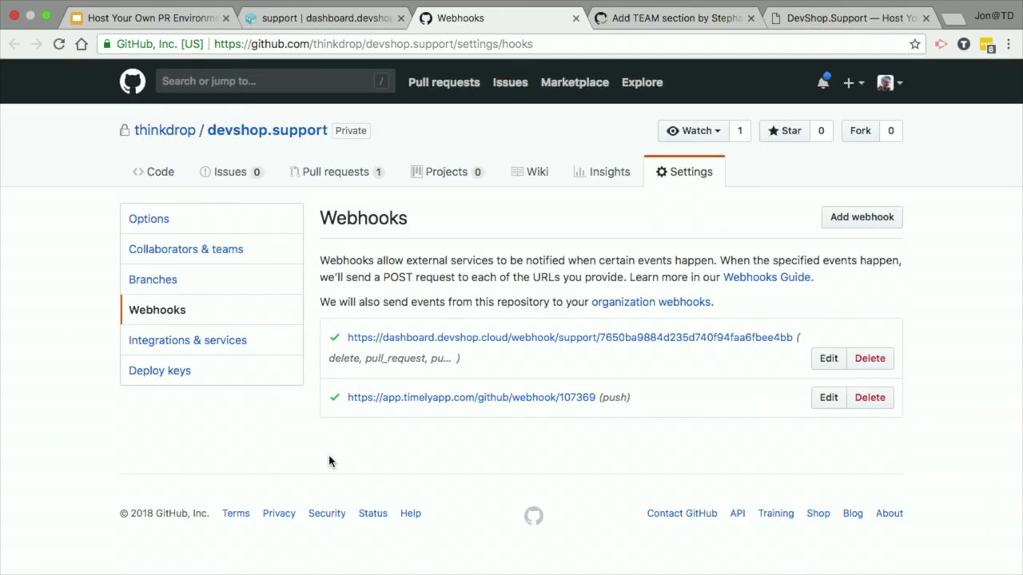
Step: Open the DevShop webhook, confirm the account password, and inspect the pull_request delivery's closed payload
left_click(582, 339)
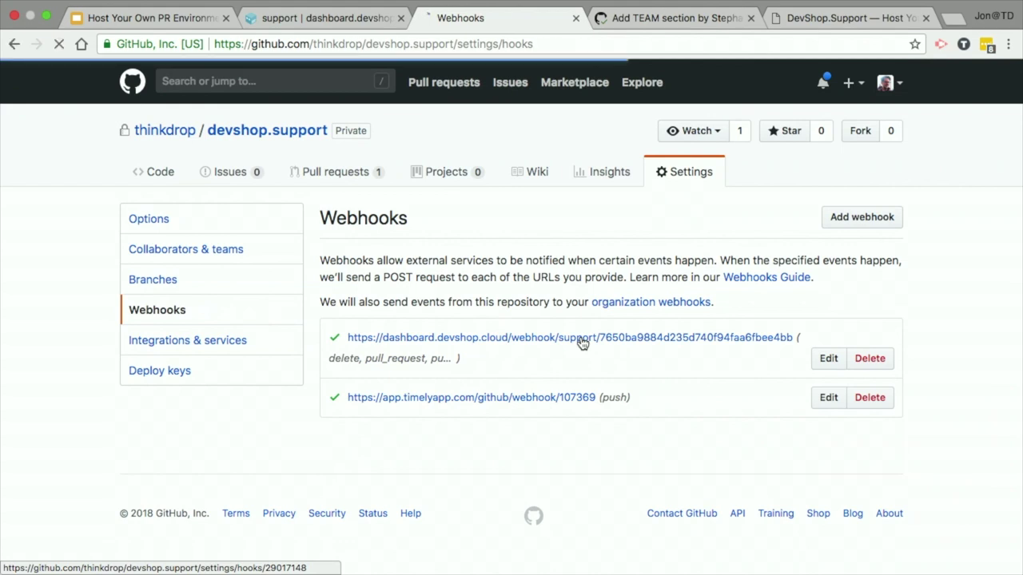
left_click(502, 283)
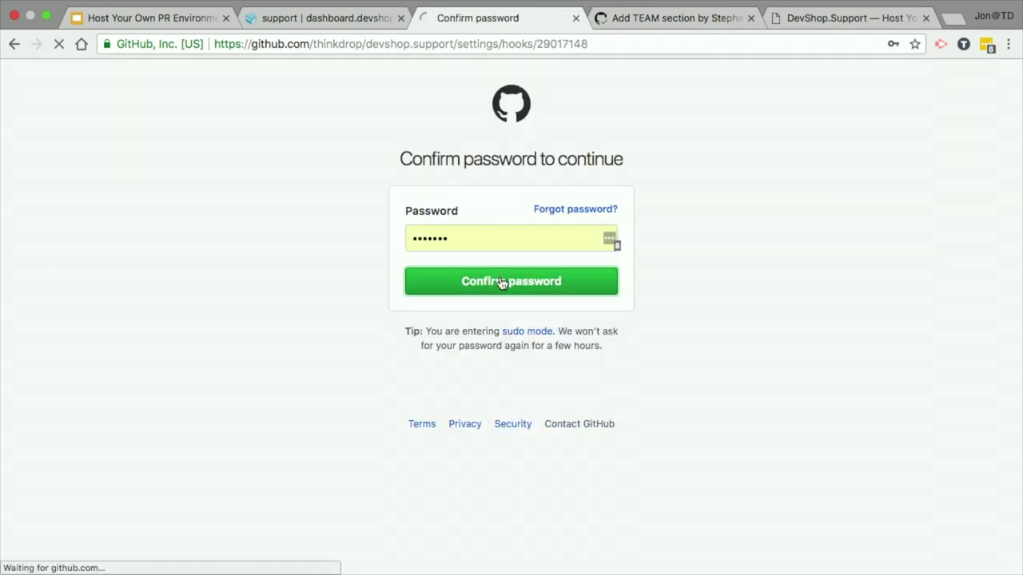
scroll(502, 283, "down", 5)
scroll(502, 283, "down", 10)
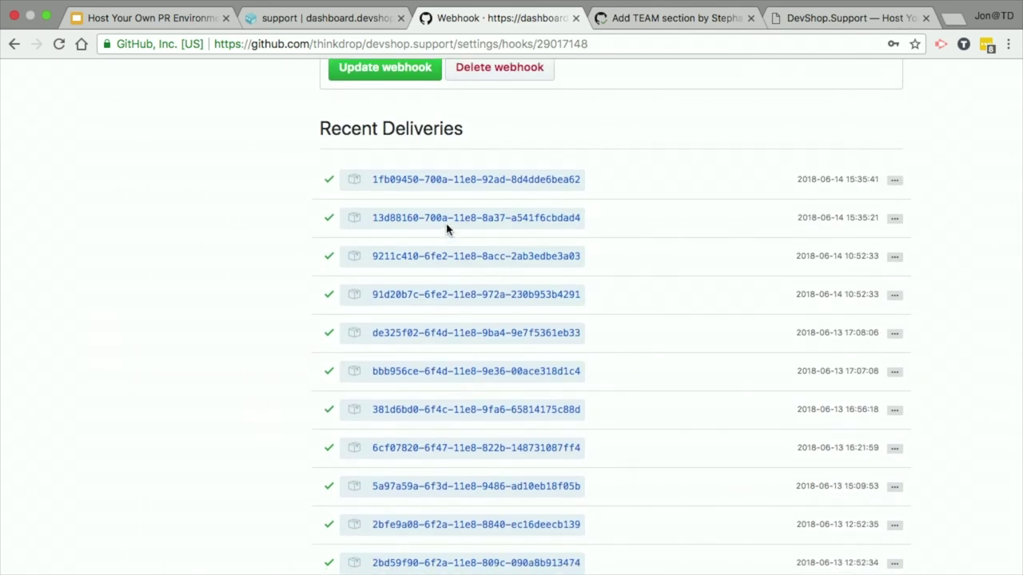
left_click(414, 219)
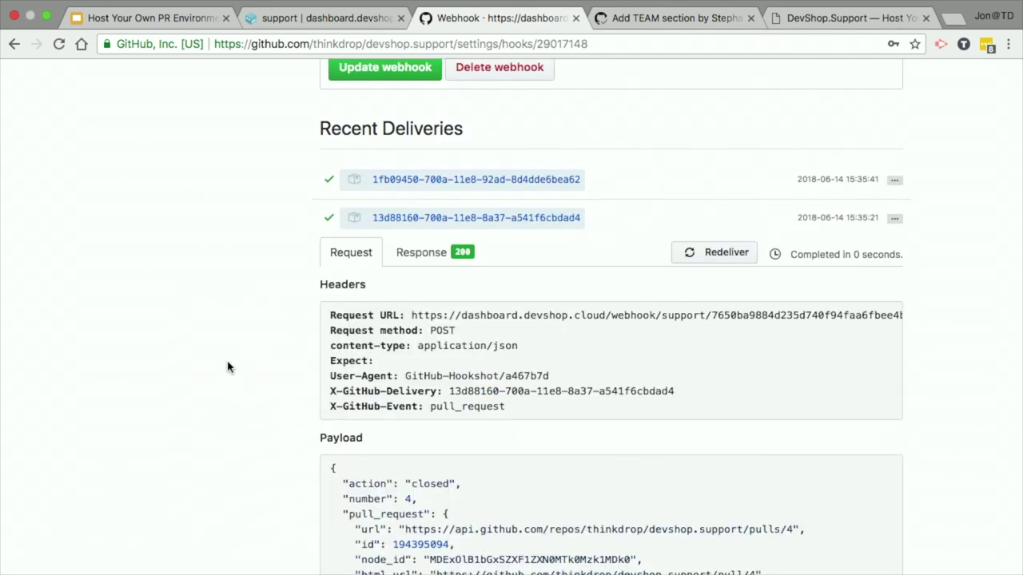
scroll(216, 388, "down", 3)
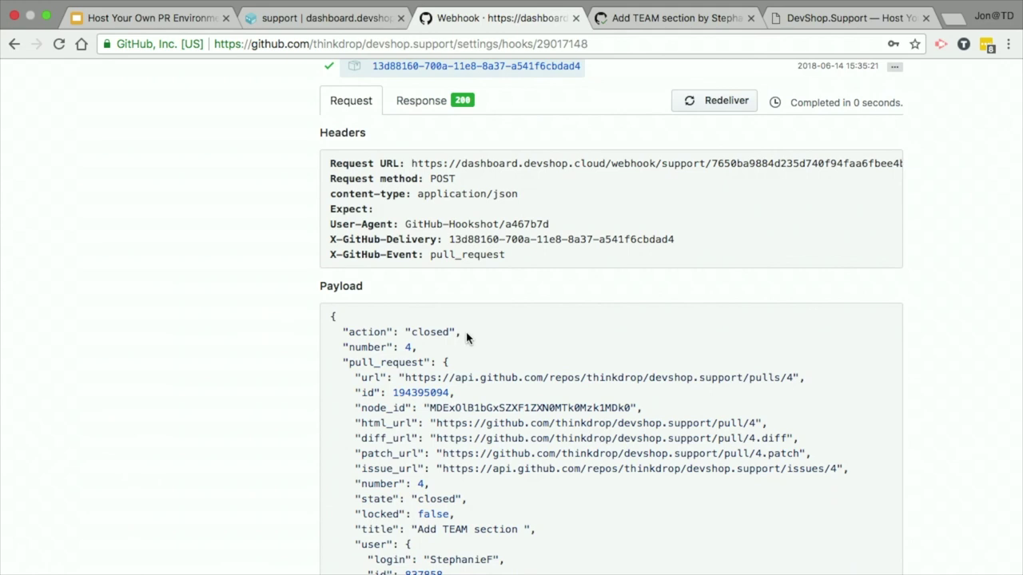
triple_click(465, 255)
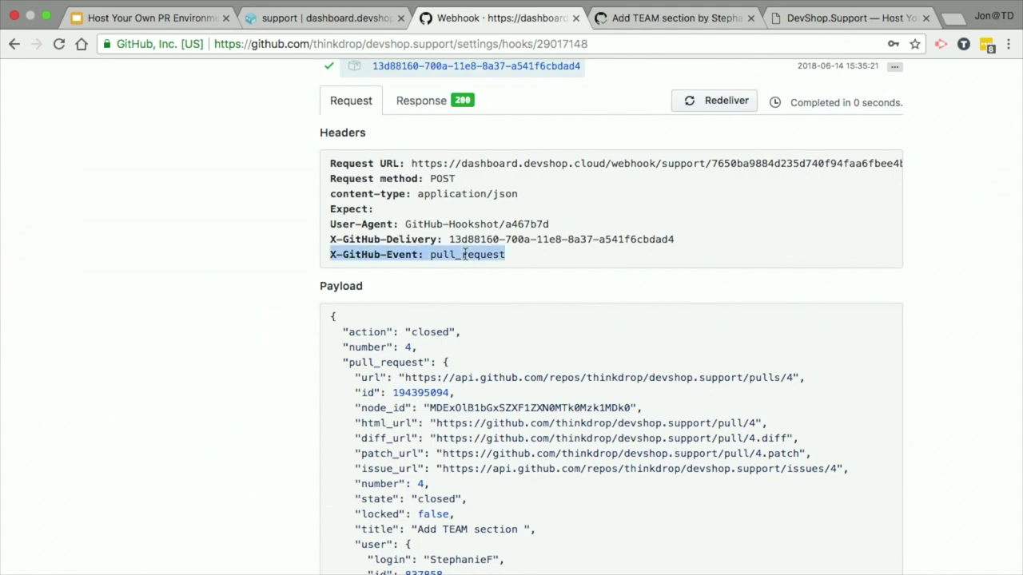
triple_click(437, 334)
left_click(438, 333)
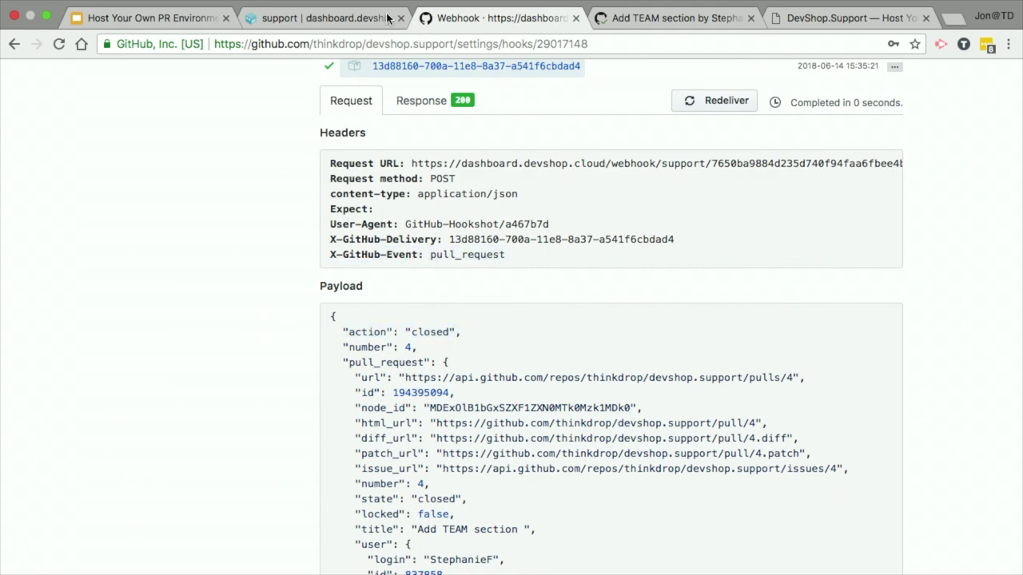
Step: Review the response body showing Pull Request Received and pr4 scheduled for deletion
left_click(462, 100)
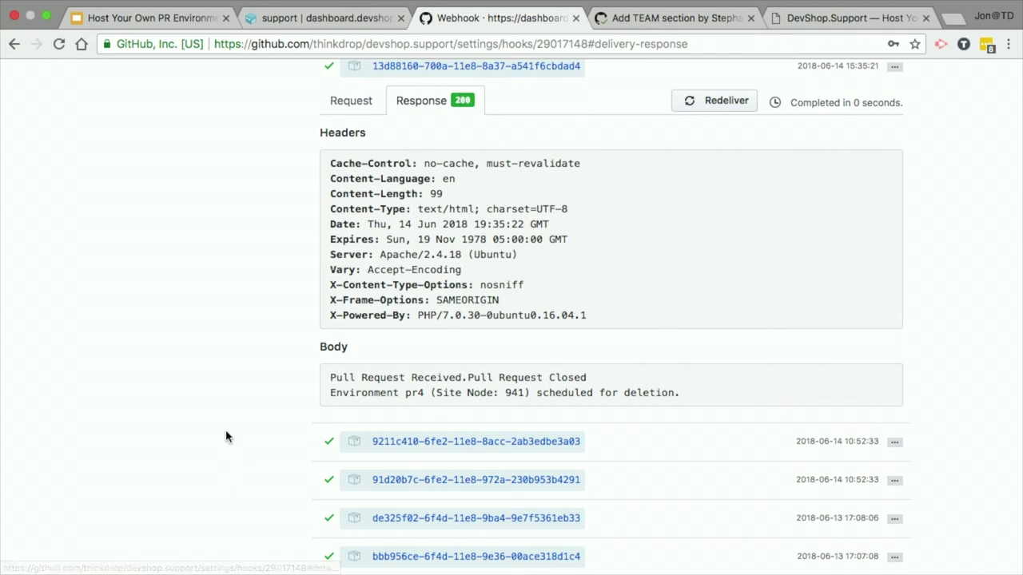
left_click_drag(331, 375, 726, 425)
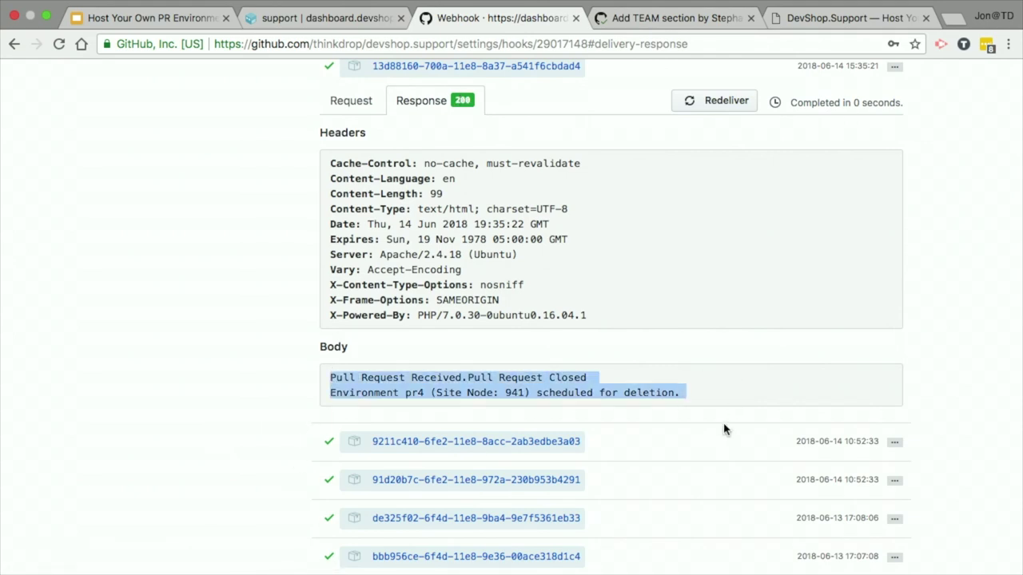
left_click(279, 368)
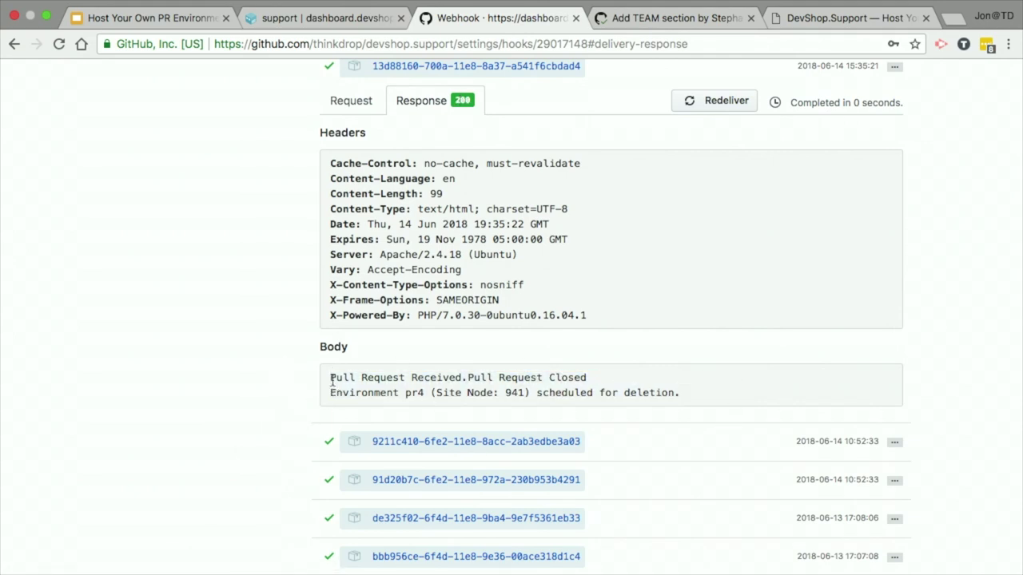
left_click_drag(331, 377, 468, 377)
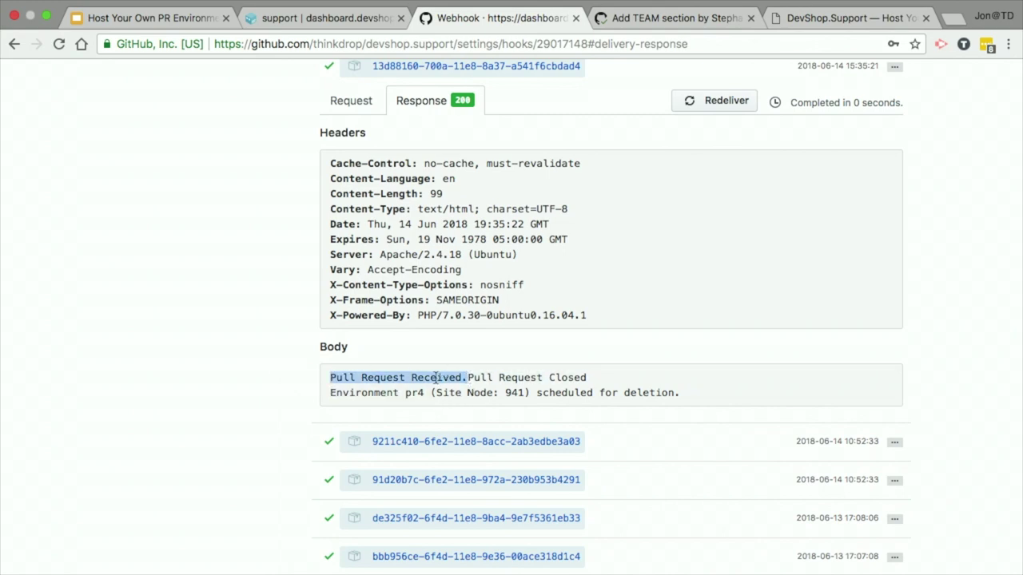
left_click(453, 377)
left_click_drag(334, 390, 692, 397)
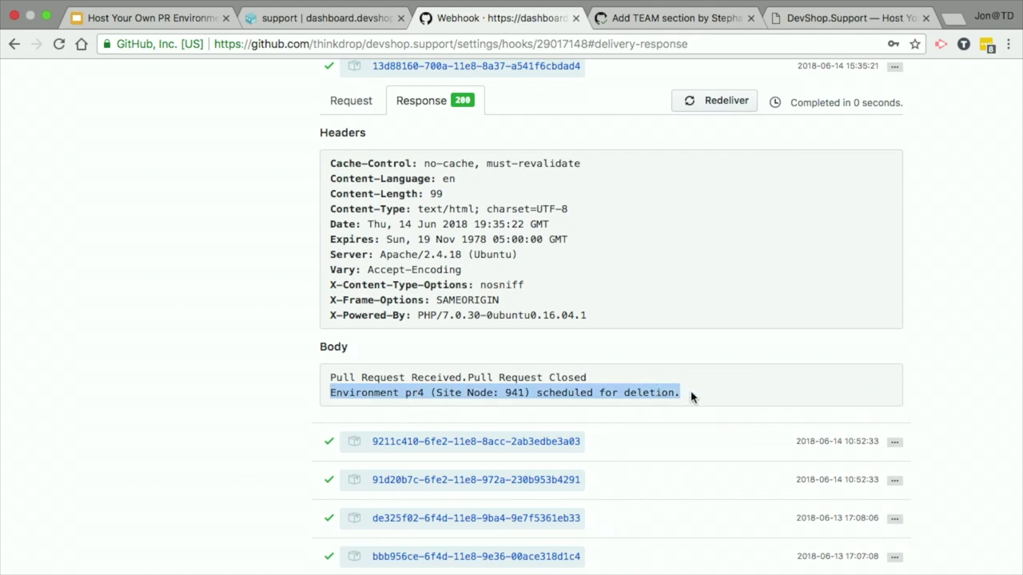
left_click(454, 346)
Step: Collapse the 13d88160 delivery and switch back to the DevShop support project tab
scroll(343, 327, "up", 5)
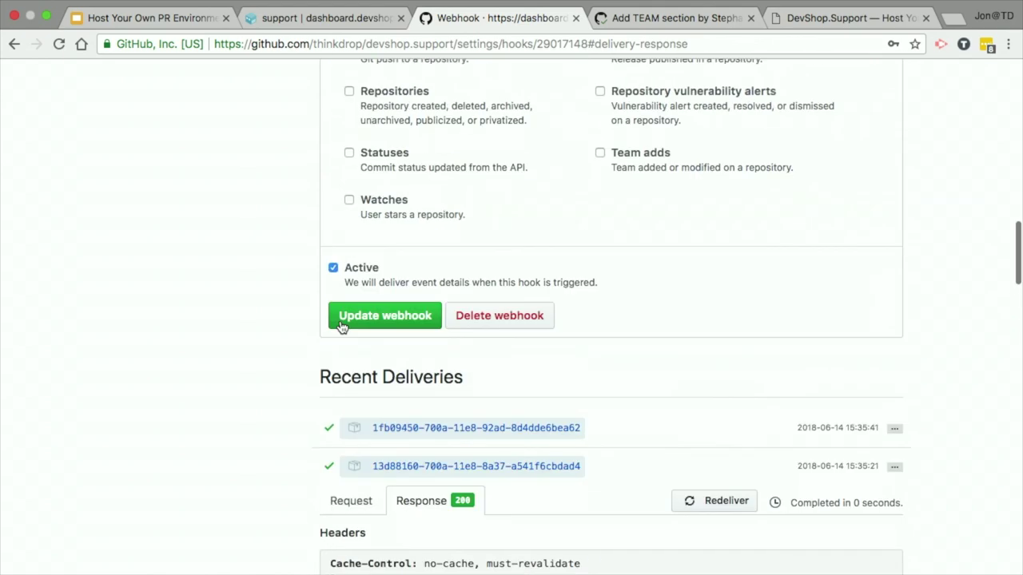
left_click(527, 466)
scroll(290, 441, "up", 10)
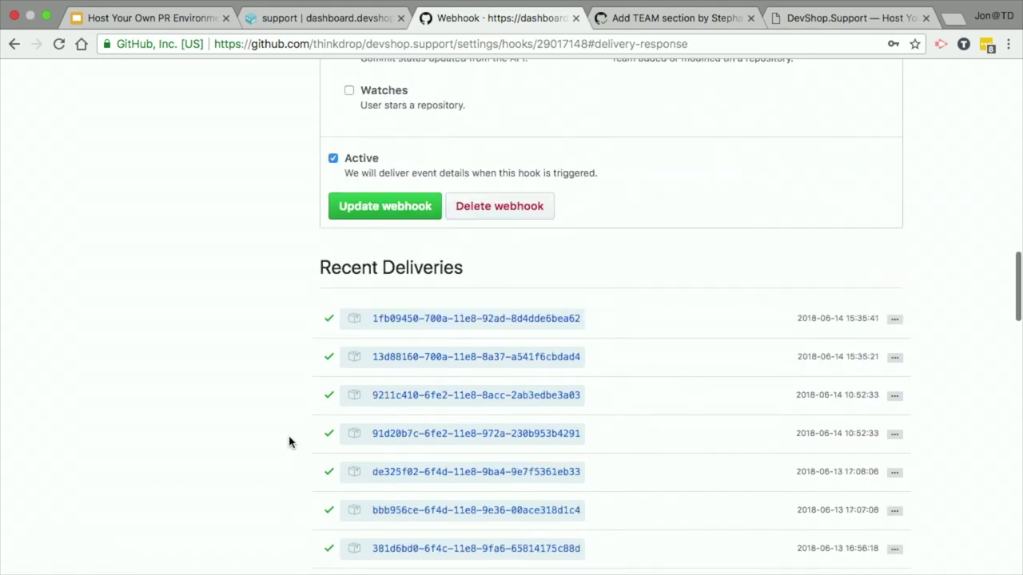
scroll(290, 442, "down", 10)
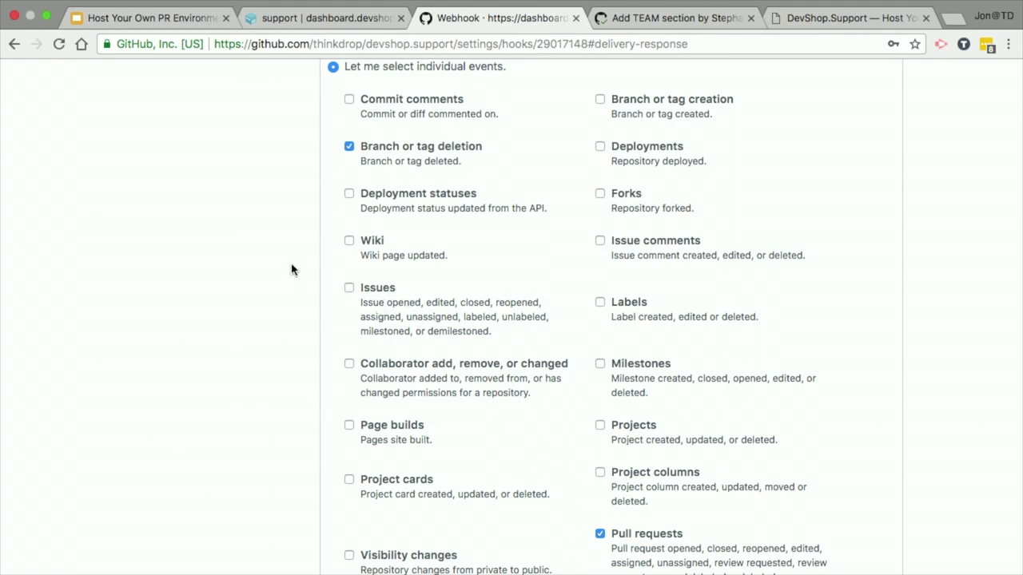
left_click(330, 23)
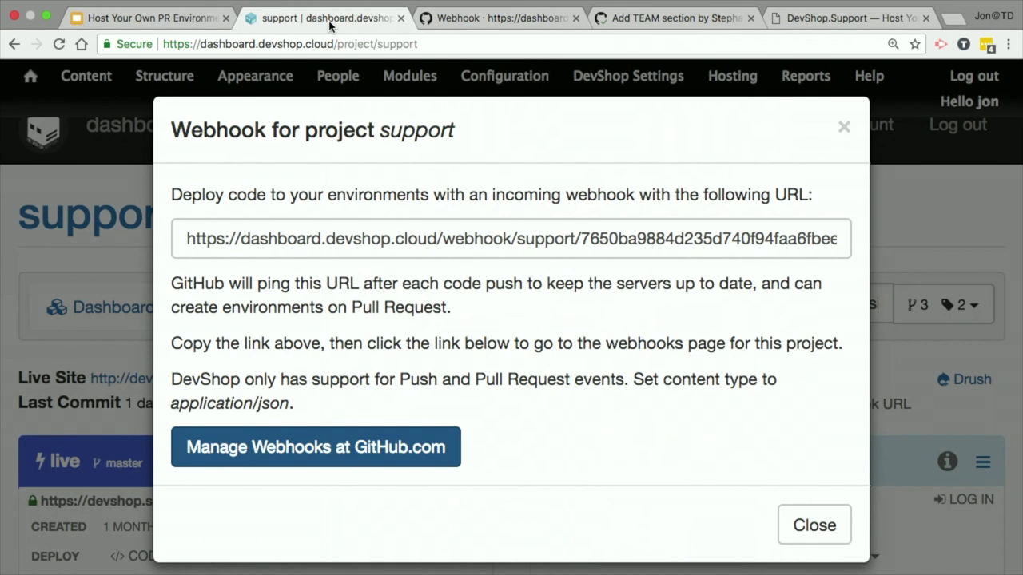
Step: Close the webhook dialog and open pr4's 'Add TEAM section' pull request link
left_click(838, 524)
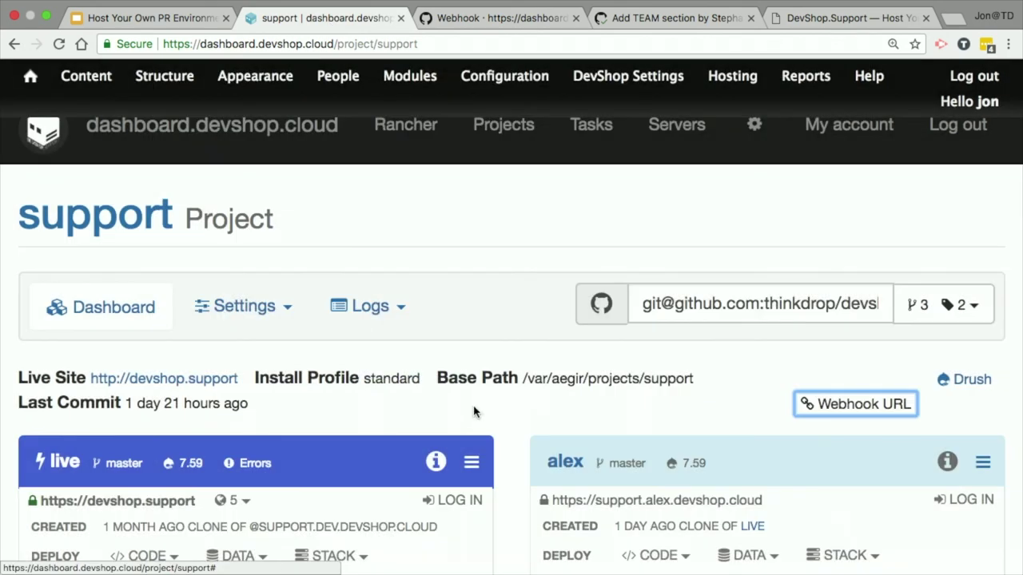
scroll(474, 411, "down", 10)
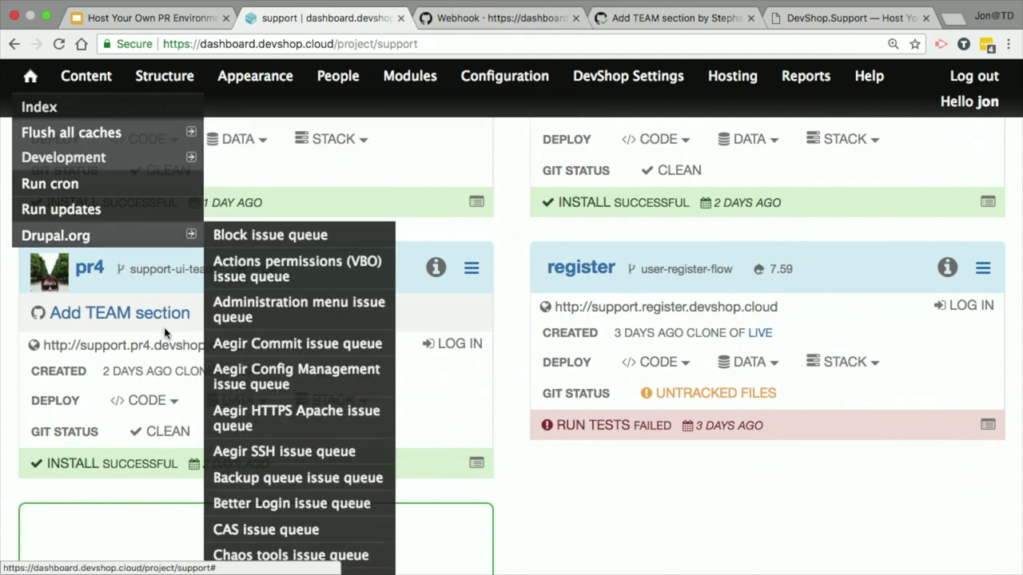
left_click(132, 316)
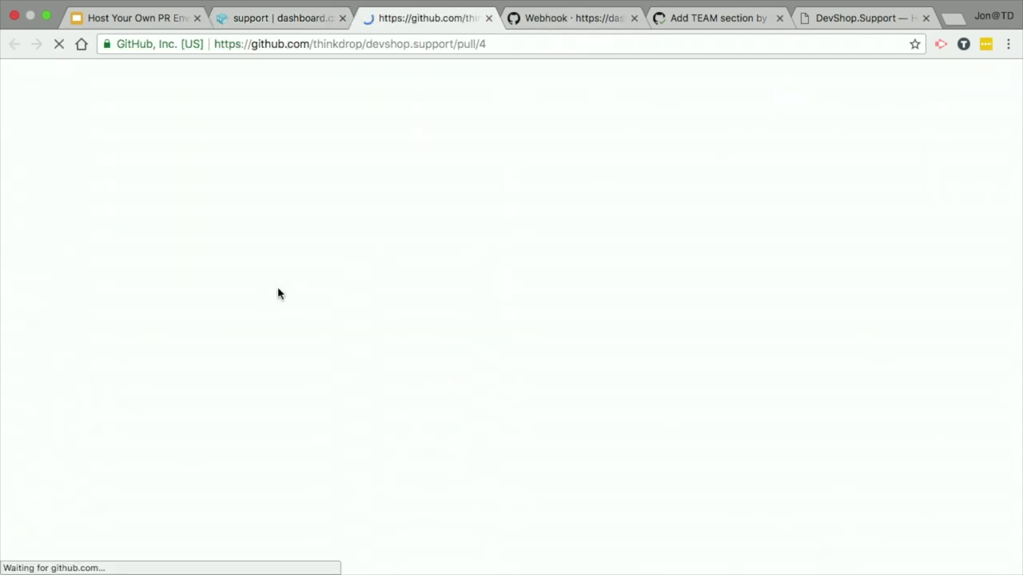
scroll(370, 308, "down", 10)
scroll(599, 338, "up", 20)
scroll(114, 405, "down", 5)
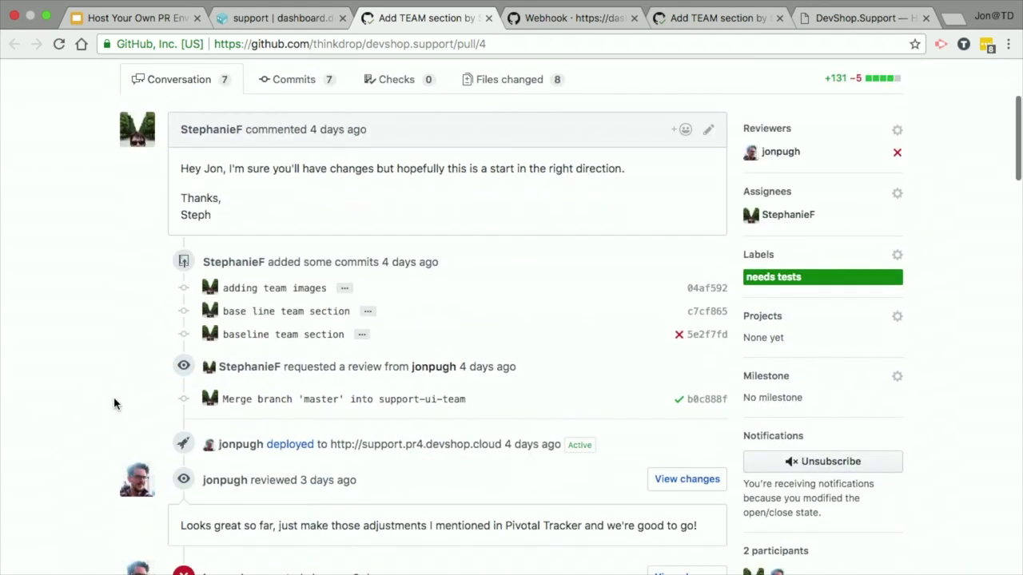
scroll(114, 405, "up", 2)
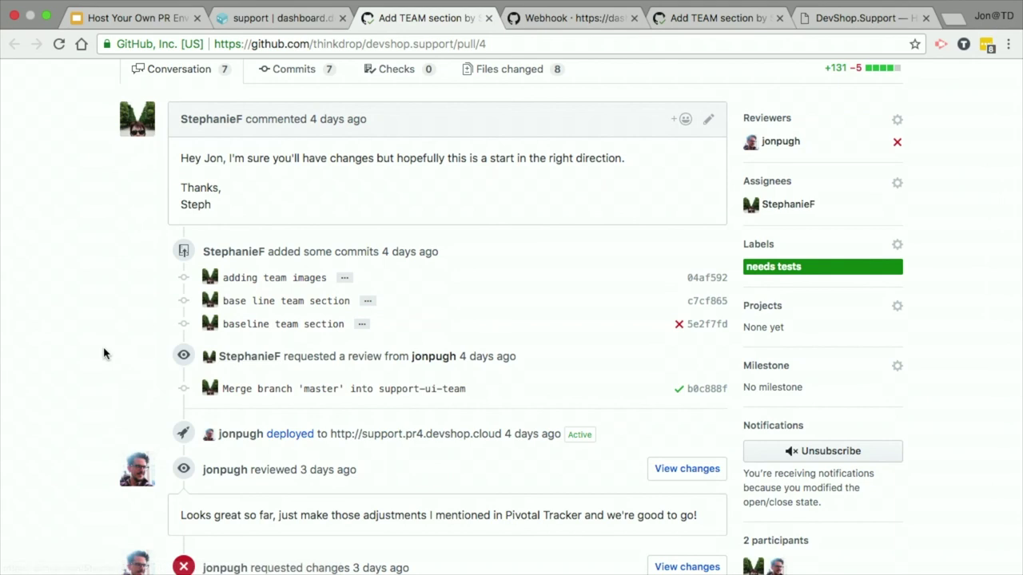
scroll(56, 416, "down", 5)
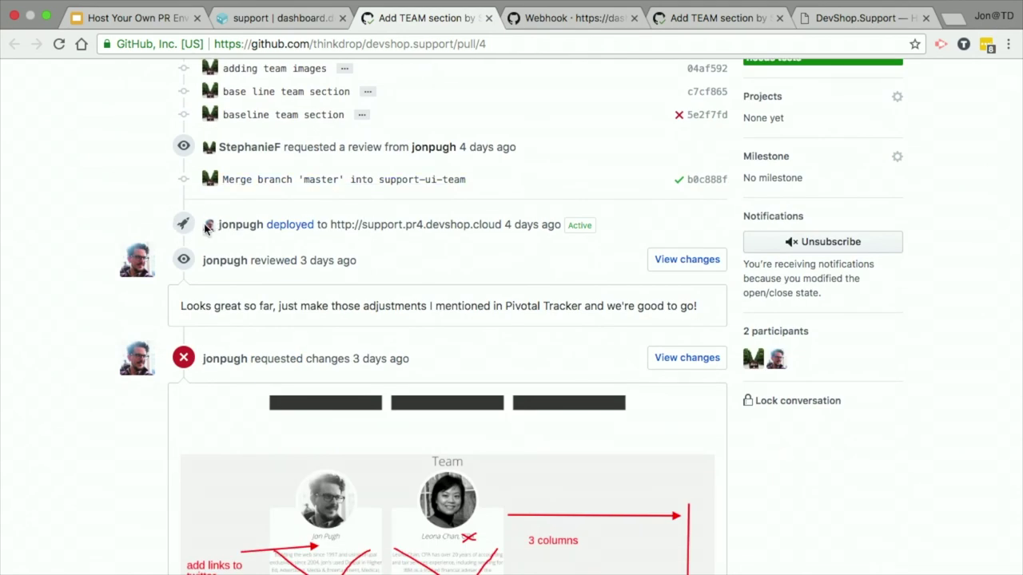
mouse_move(257, 231)
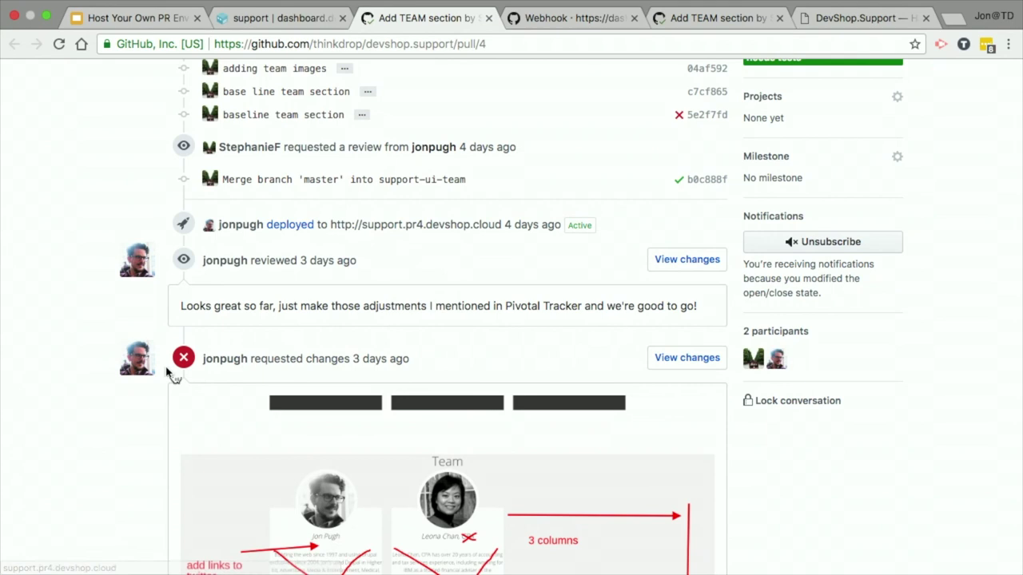
scroll(75, 399, "down", 10)
scroll(77, 399, "up", 9)
scroll(78, 399, "up", 3)
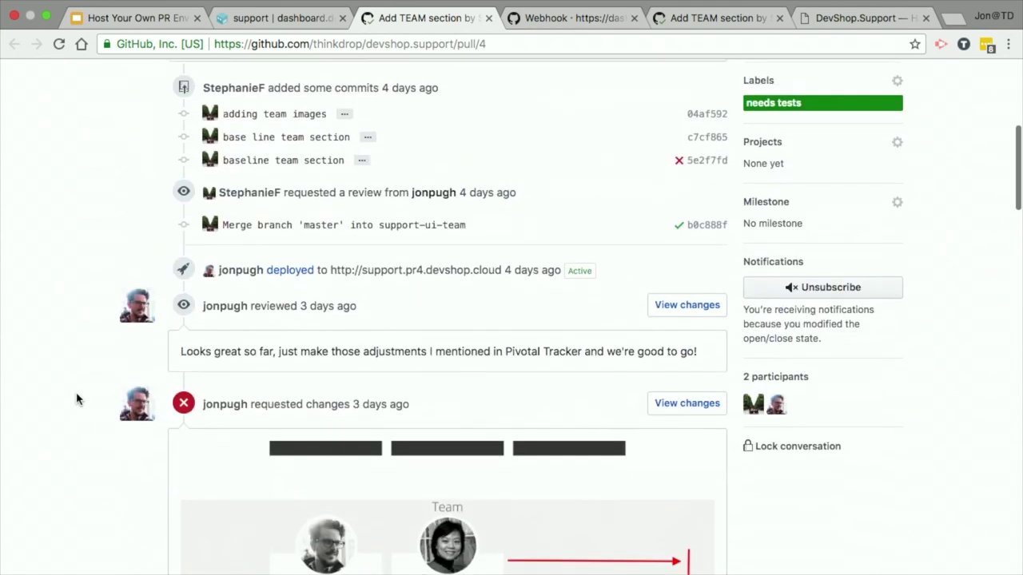
scroll(78, 400, "down", 3)
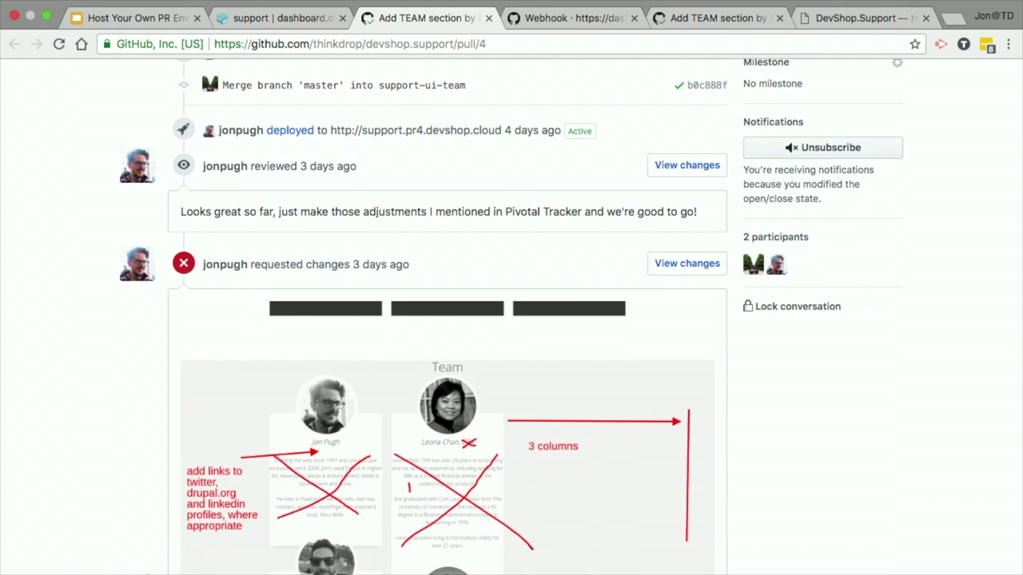
scroll(140, 569, "down", 5)
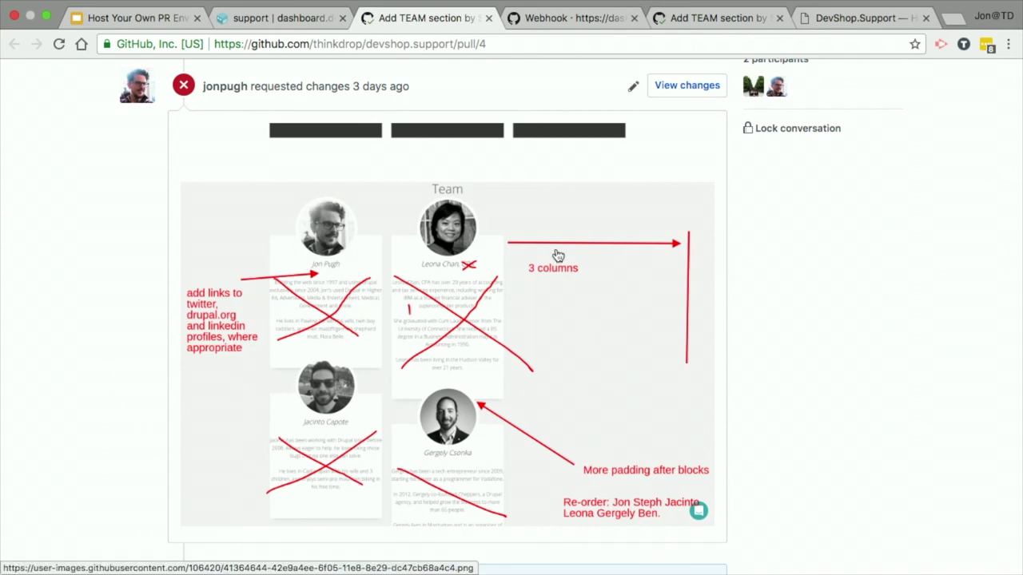
scroll(856, 395, "down", 5)
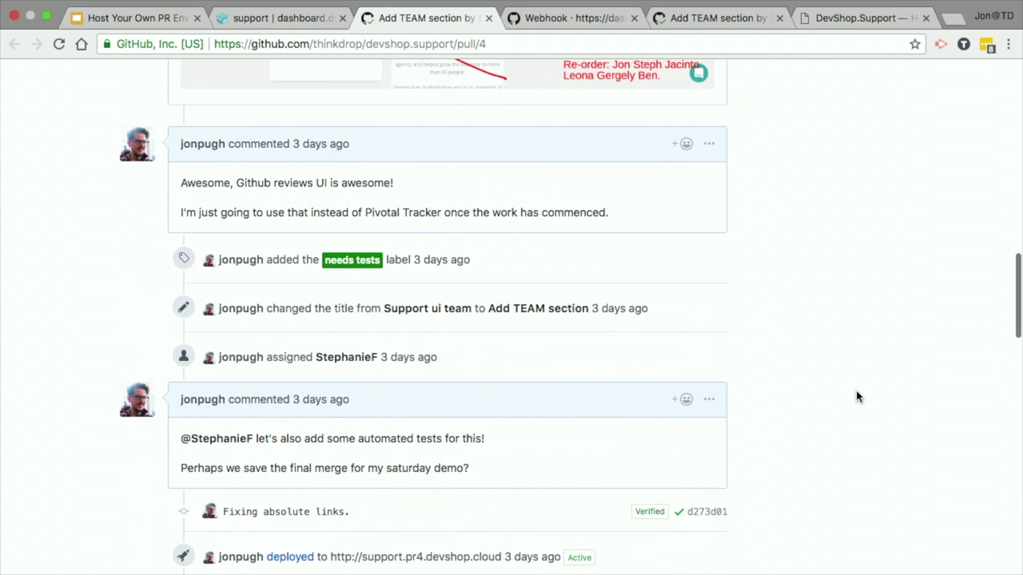
scroll(856, 395, "up", 3)
scroll(857, 395, "down", 3)
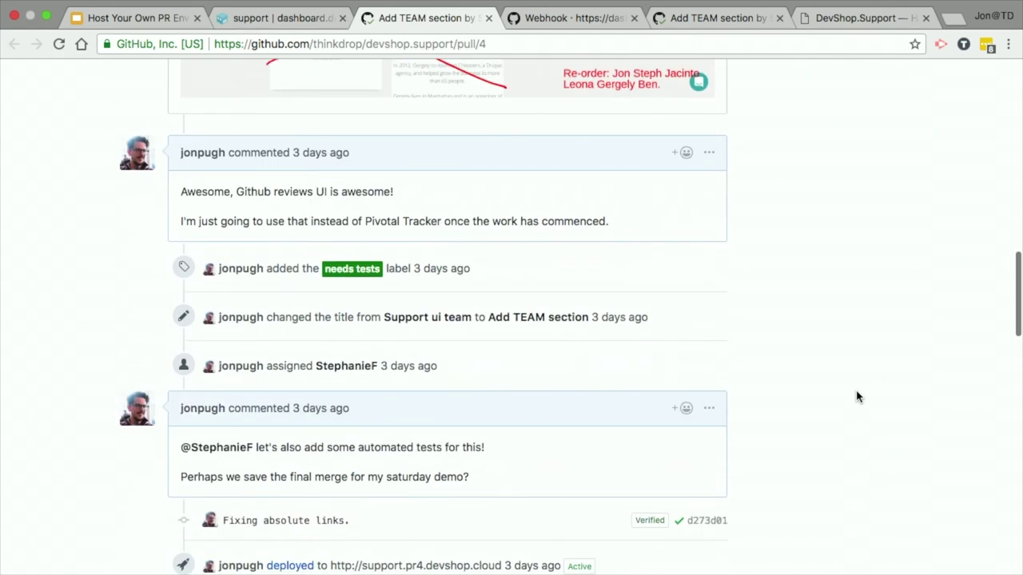
scroll(856, 397, "down", 1)
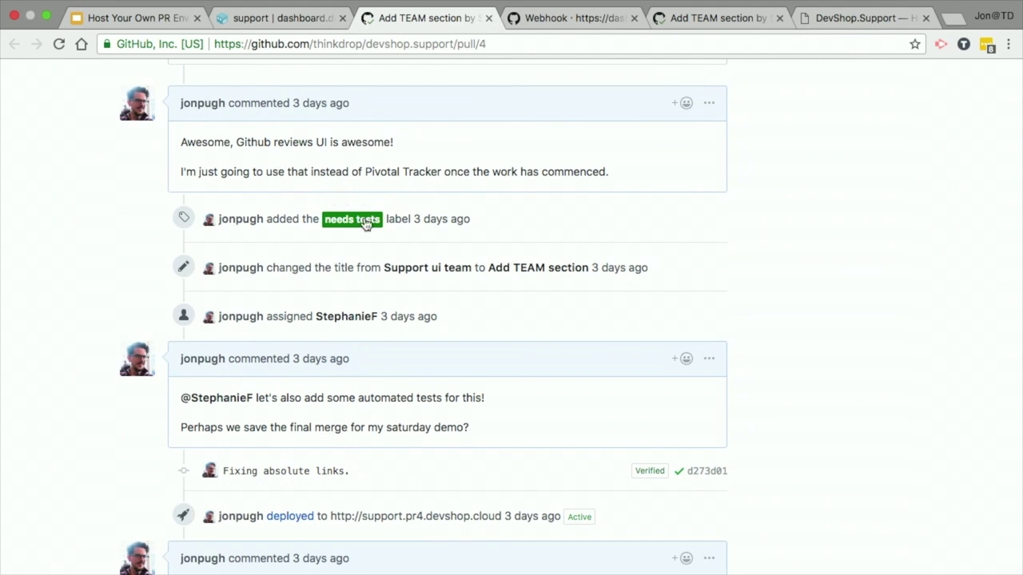
scroll(630, 440, "down", 4)
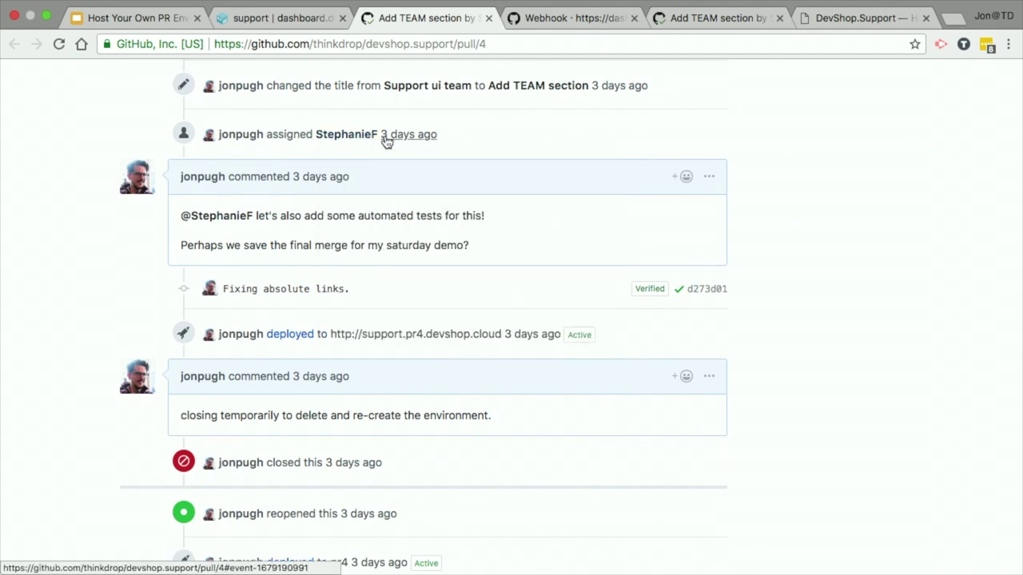
scroll(69, 330, "down", 3)
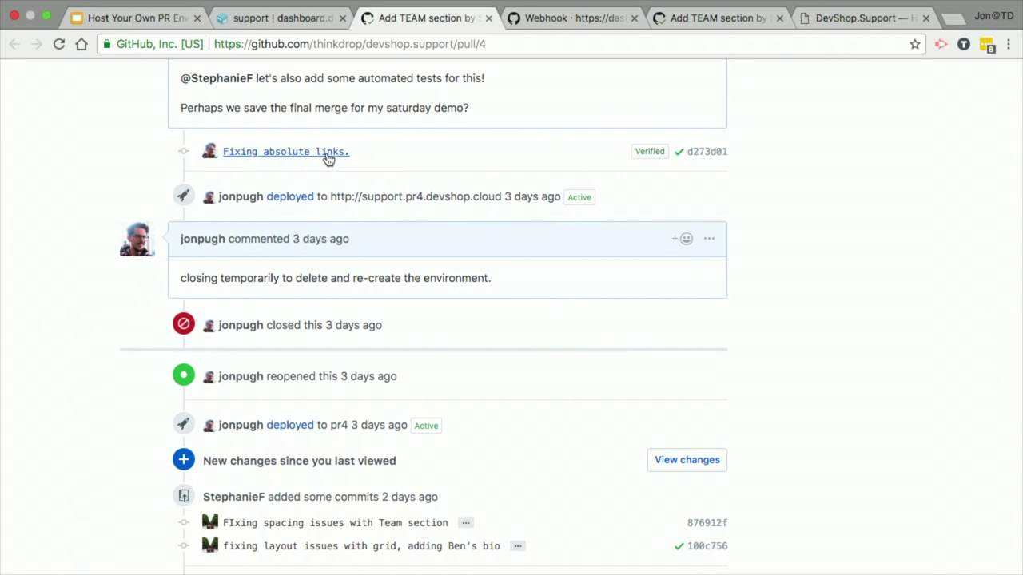
scroll(738, 128, "up", 5)
right_click(740, 121)
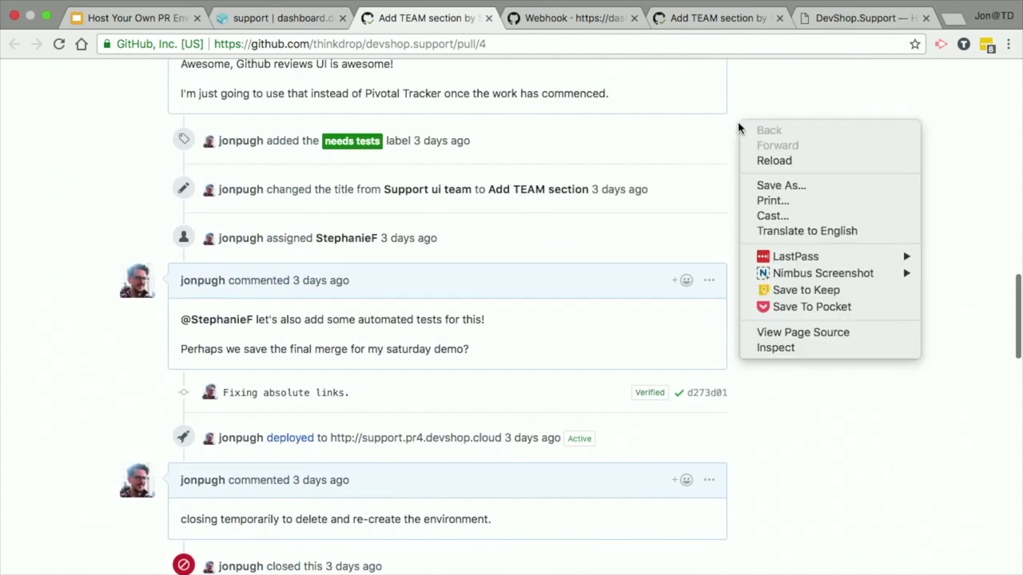
left_click(889, 438)
scroll(763, 413, "down", 3)
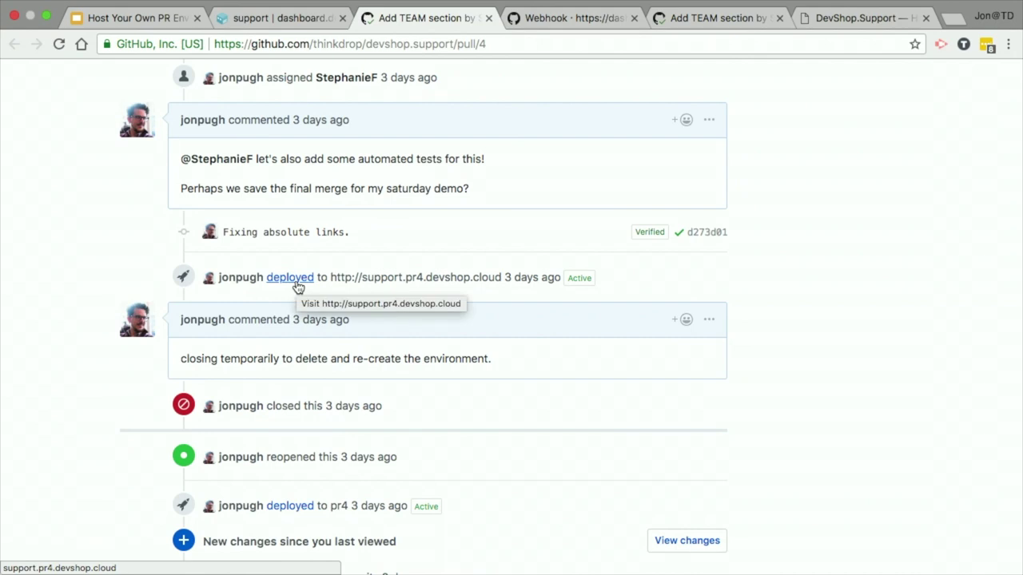
scroll(297, 286, "down", 3)
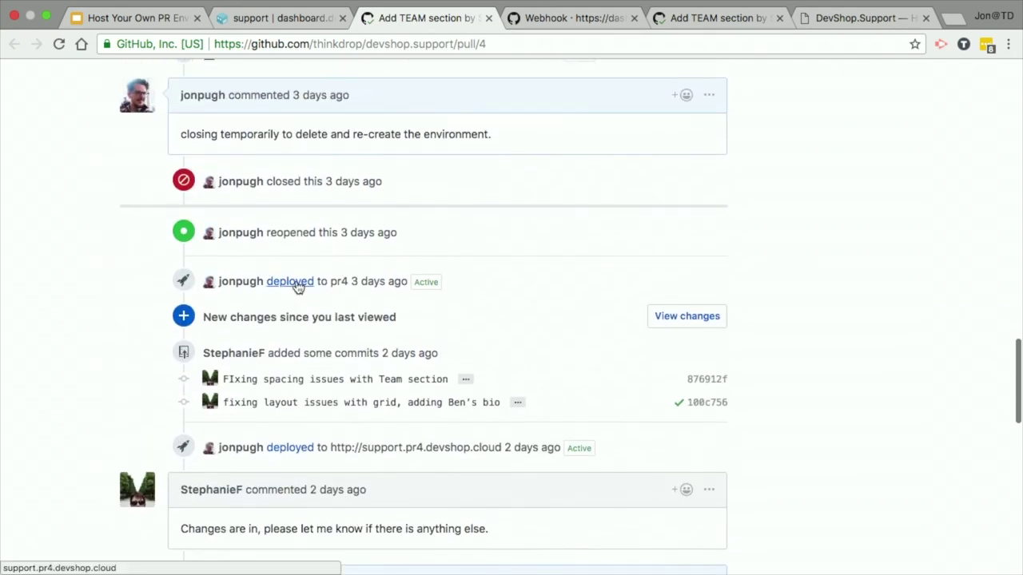
scroll(60, 343, "down", 5)
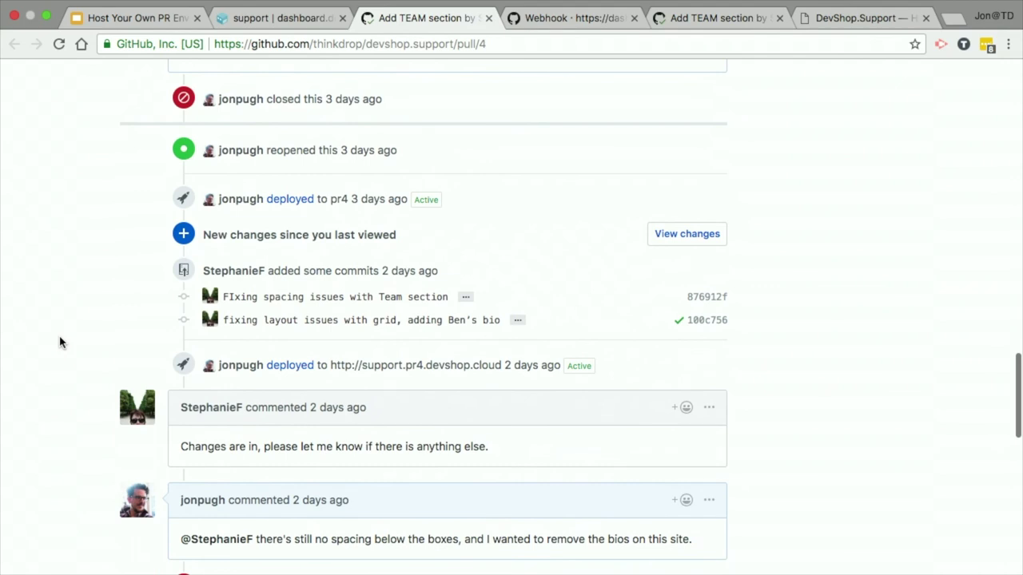
scroll(60, 343, "down", 4)
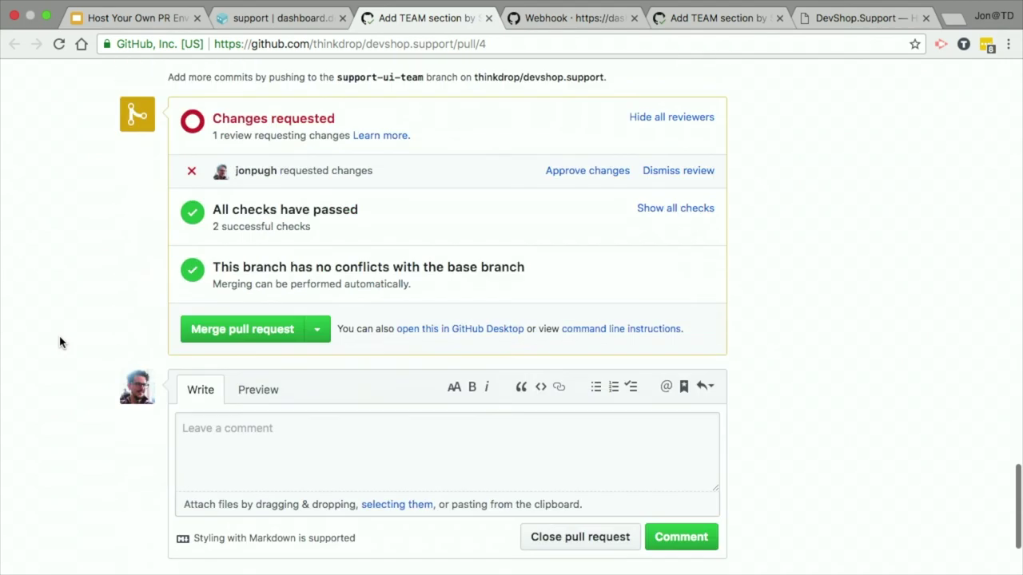
Step: Close pull request #4 unmerged and check the dashboard's pr4 card for the successful deletion
left_click(634, 537)
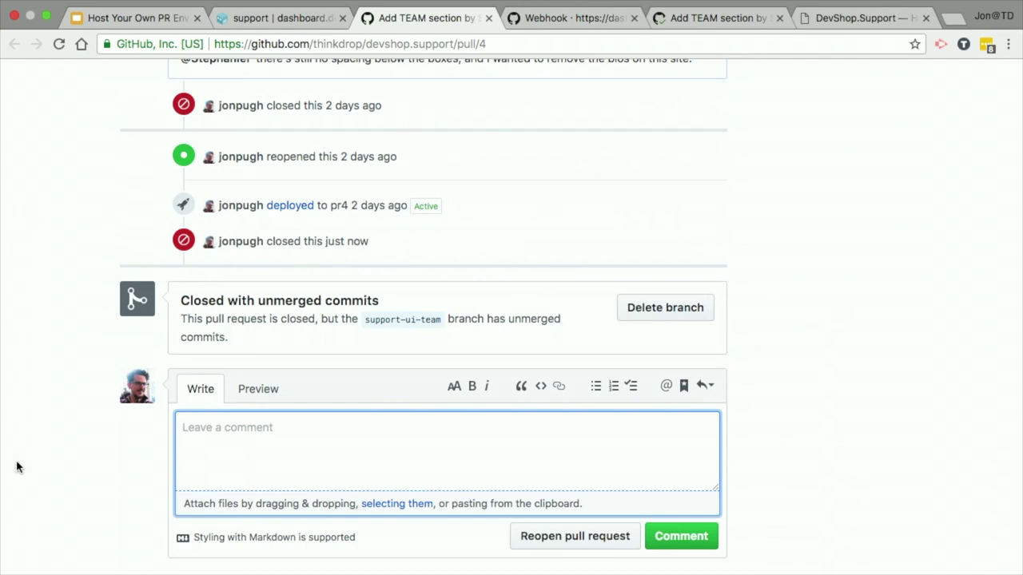
left_click(306, 16)
scroll(236, 439, "down", 1)
scroll(236, 439, "down", 3)
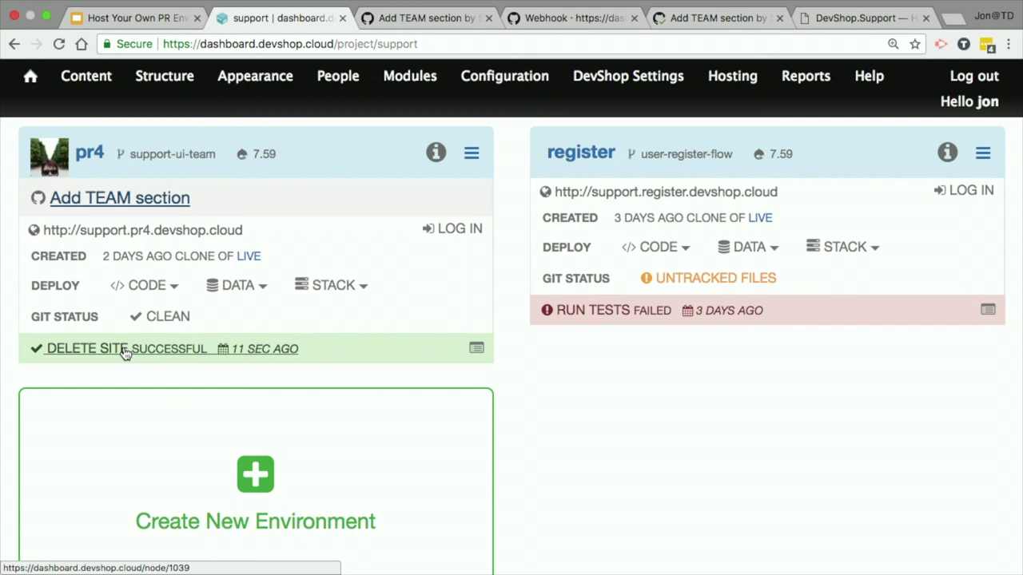
Step: Reload the DevShop support dashboard to confirm pr4 is gone
key("ctrl+Up")
left_click(519, 60)
left_click(60, 44)
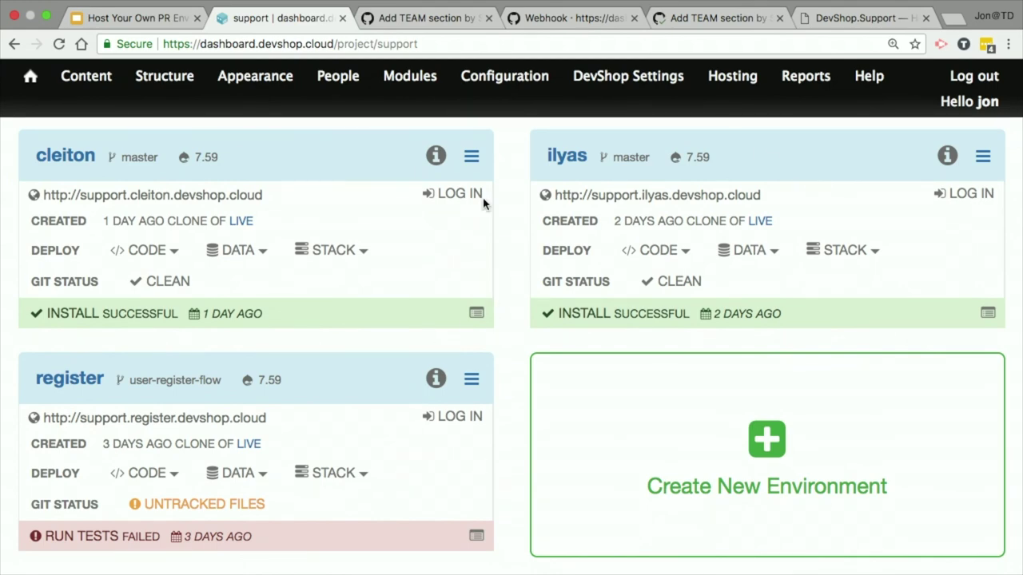
Step: Return to the closed Add TEAM section pull request and start a comment
left_click(401, 22)
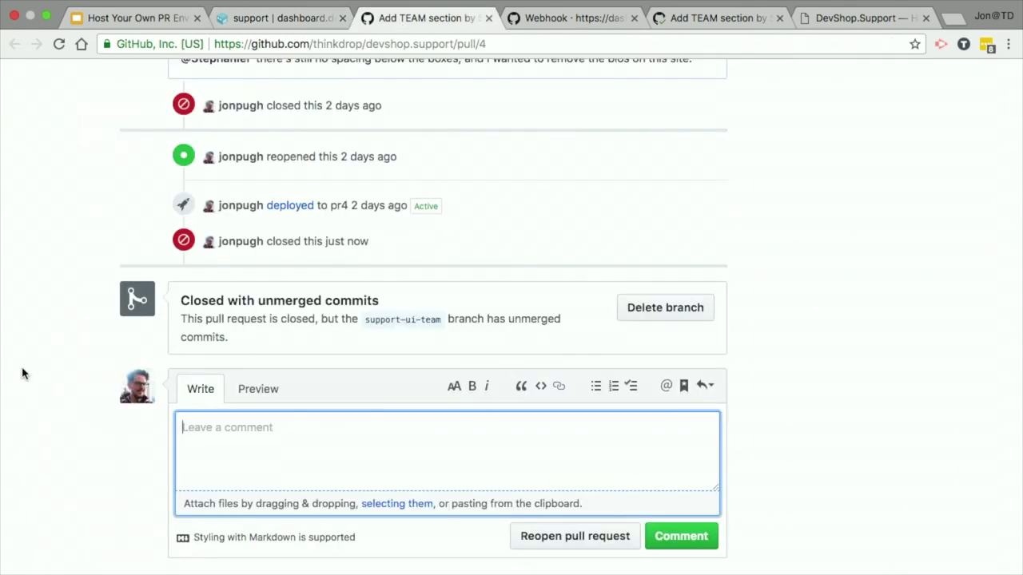
scroll(22, 373, "up", 20)
scroll(22, 373, "down", 20)
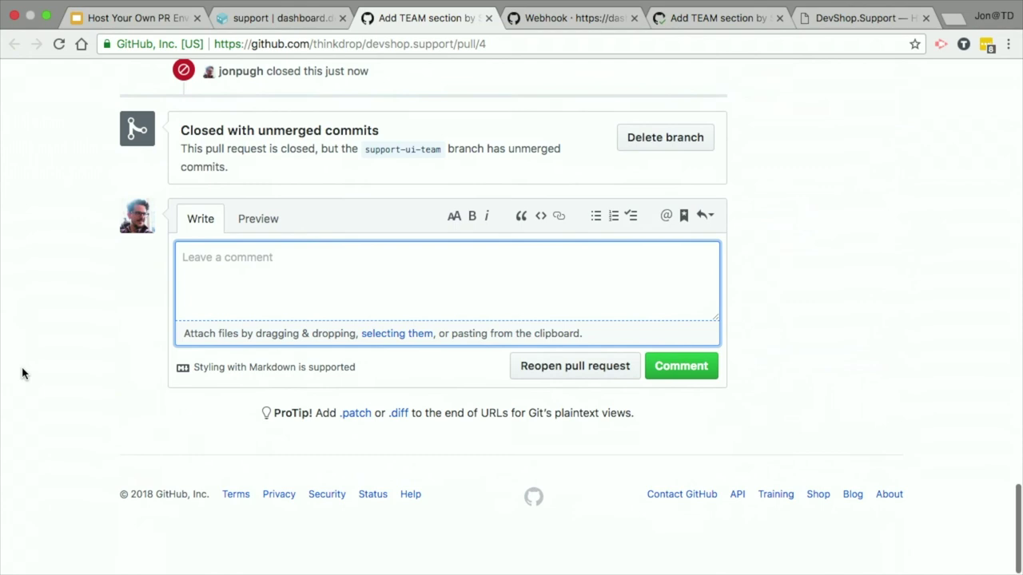
scroll(23, 373, "up", 1)
left_click(241, 300)
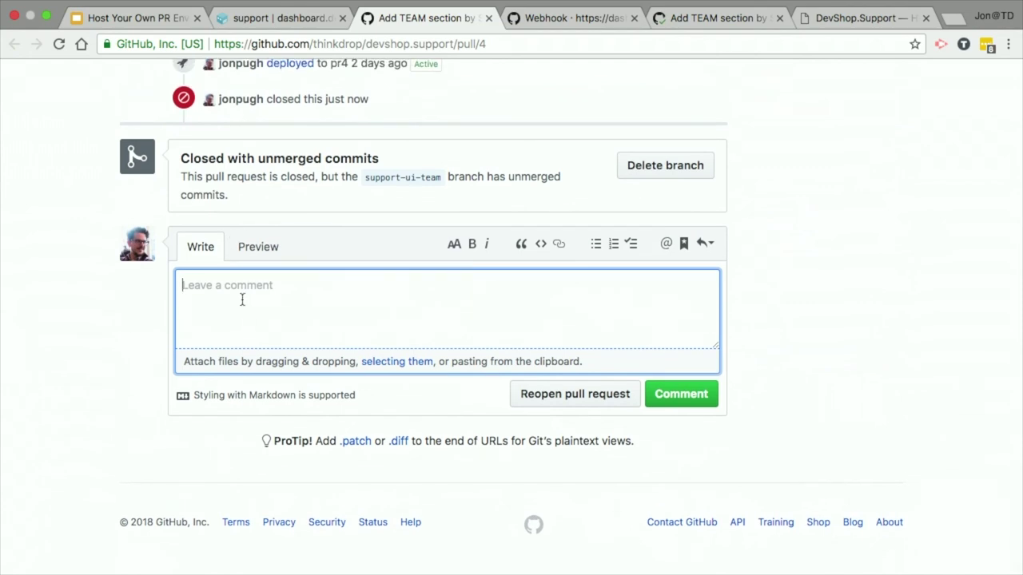
Step: Reopen pull request #4 and watch the devshop/deploy and devshop/tests checks pass
left_click(559, 400)
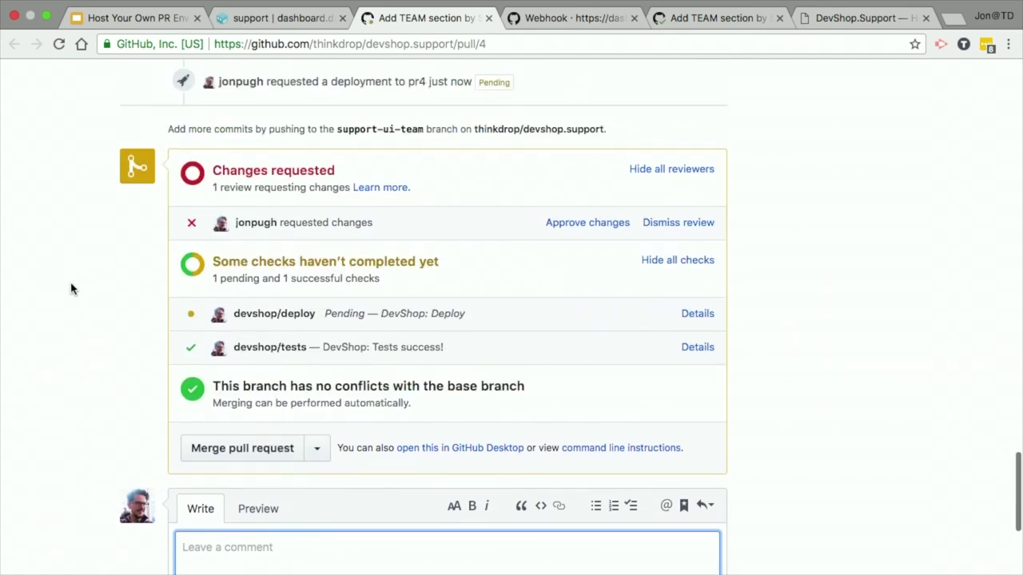
scroll(300, 316, "up", 5)
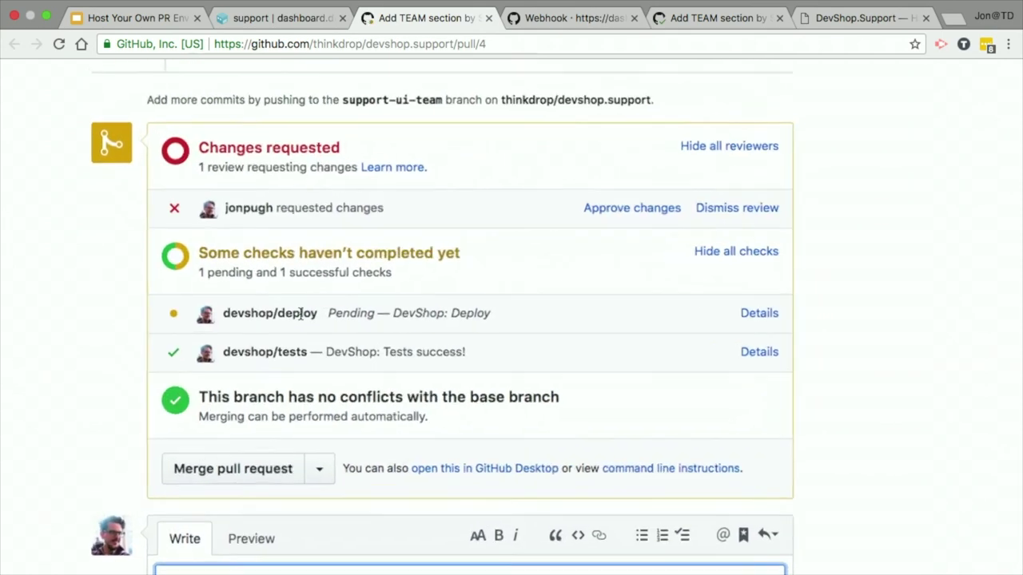
scroll(300, 316, "right", 1)
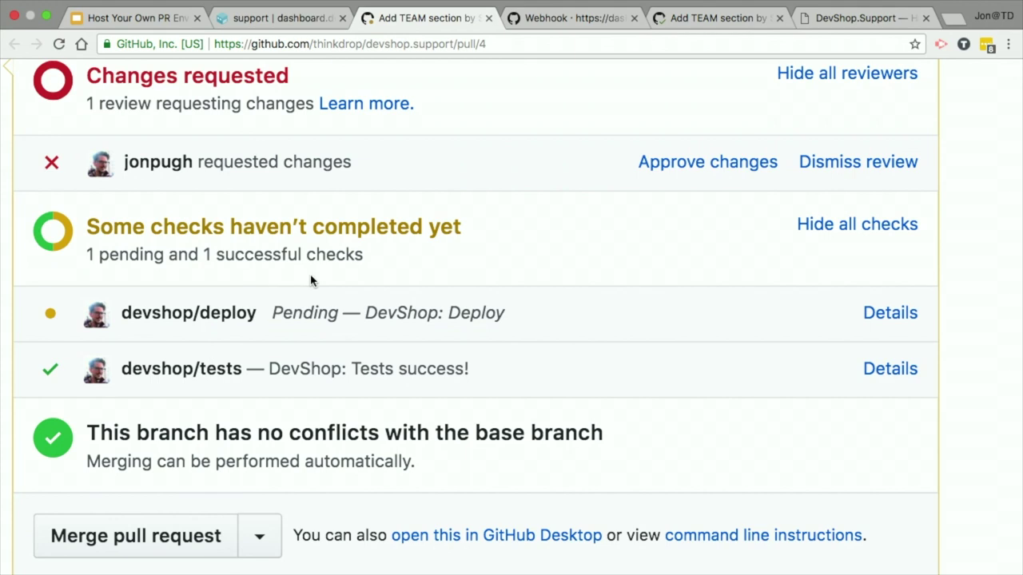
key("ctrl+0")
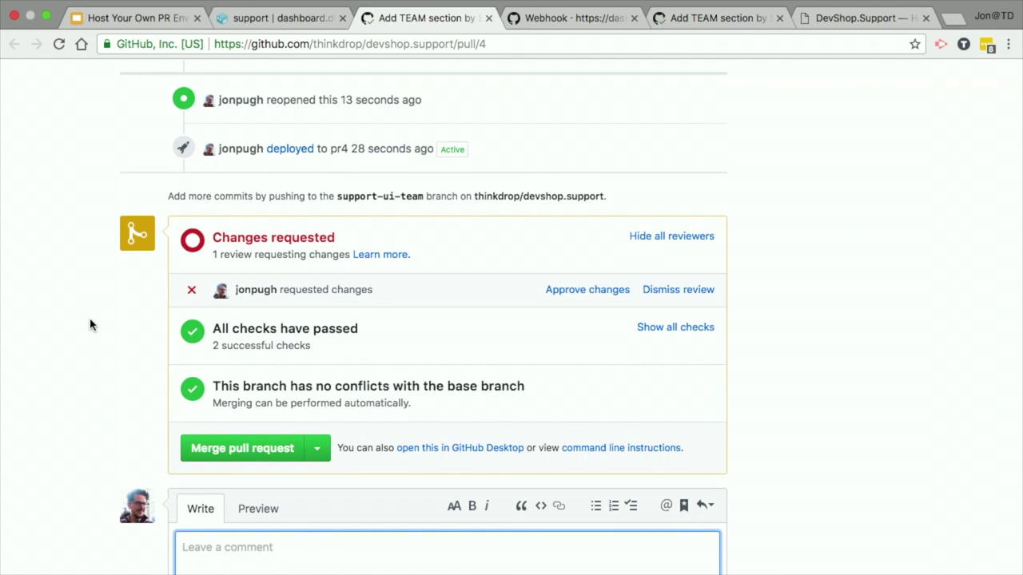
Step: Expand all checks to read the passed deploy and tests results, then return to DevShop
left_click(710, 331)
scroll(29, 362, "down", 3)
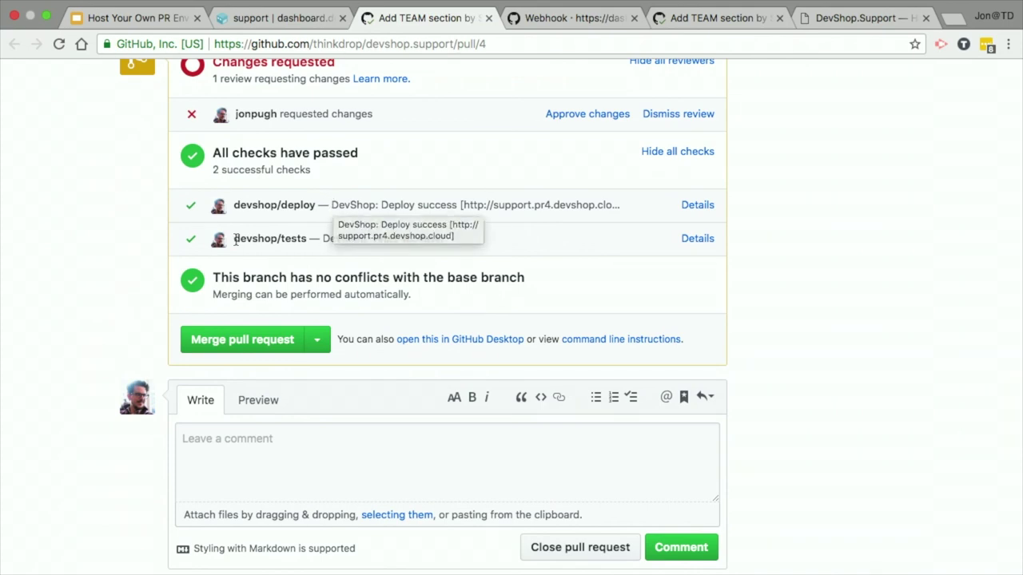
key("super+plus")
key("super+plus")
key("super+plus")
key("super+plus")
key("super+minus")
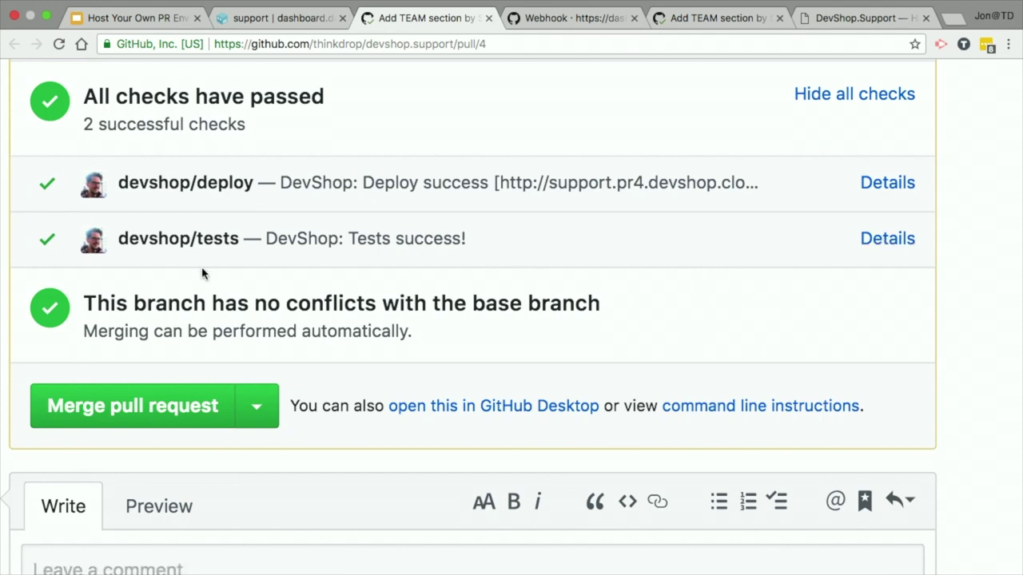
left_click(275, 19)
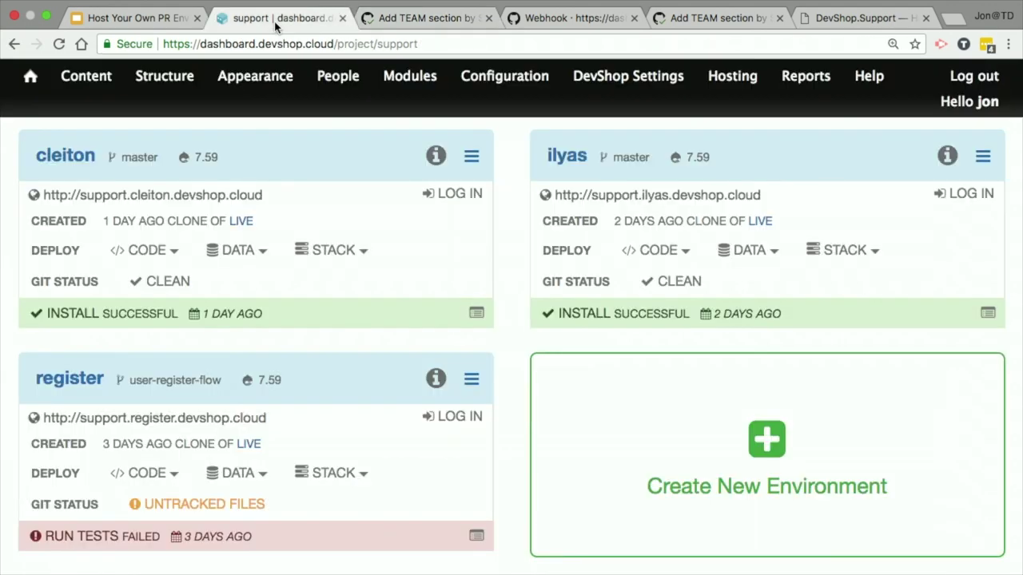
Step: Reload the dashboard and open the new pr4 site at support.pr4.devshop.cloud
left_click(352, 109)
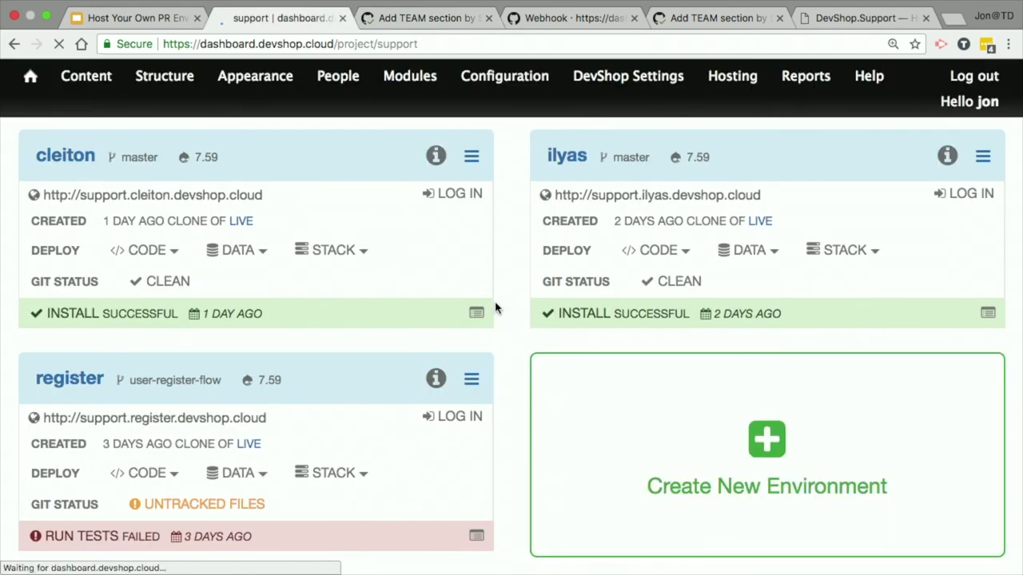
scroll(504, 319, "down", 3)
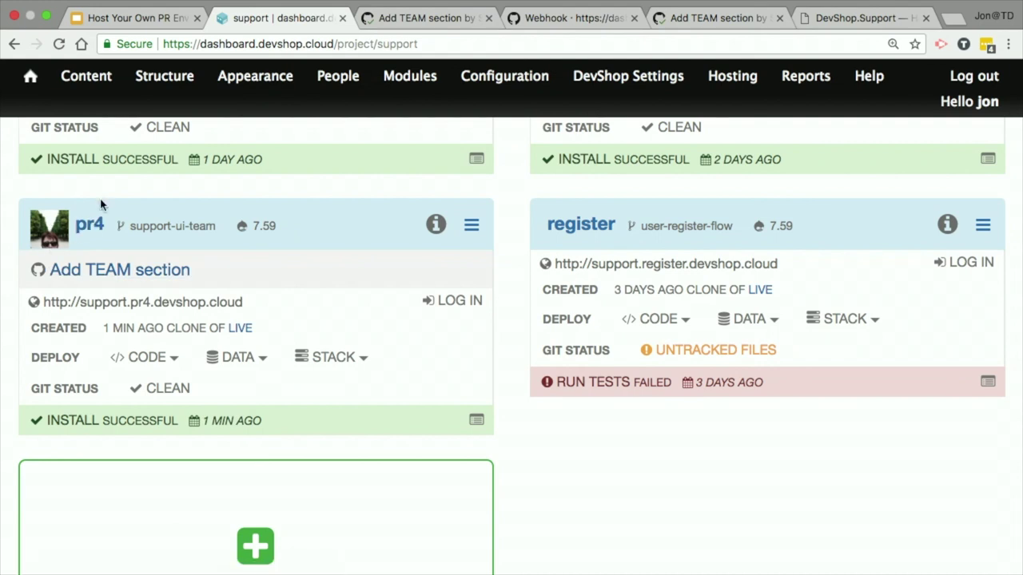
scroll(101, 202, "up", 2)
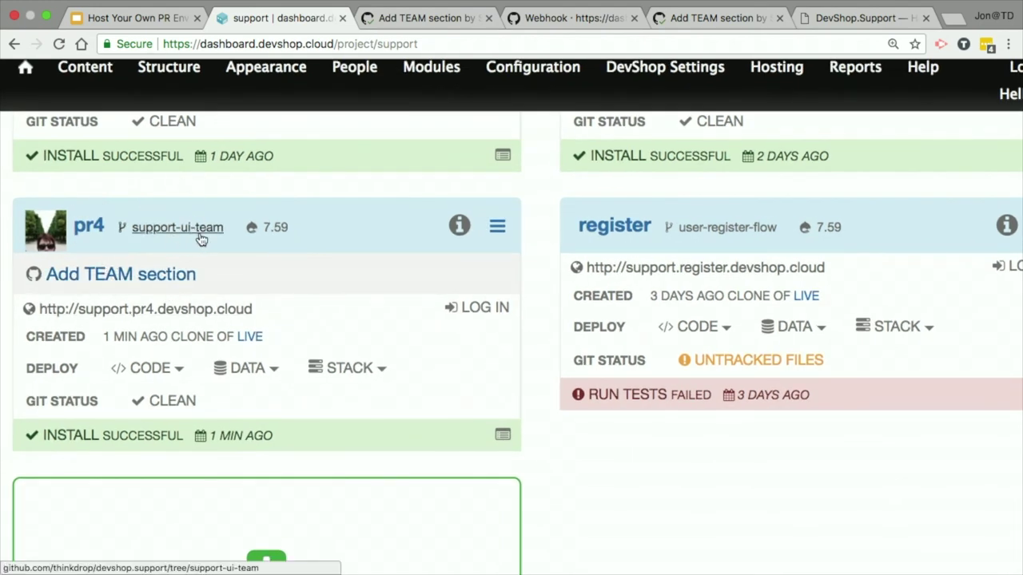
scroll(196, 239, "up", 10)
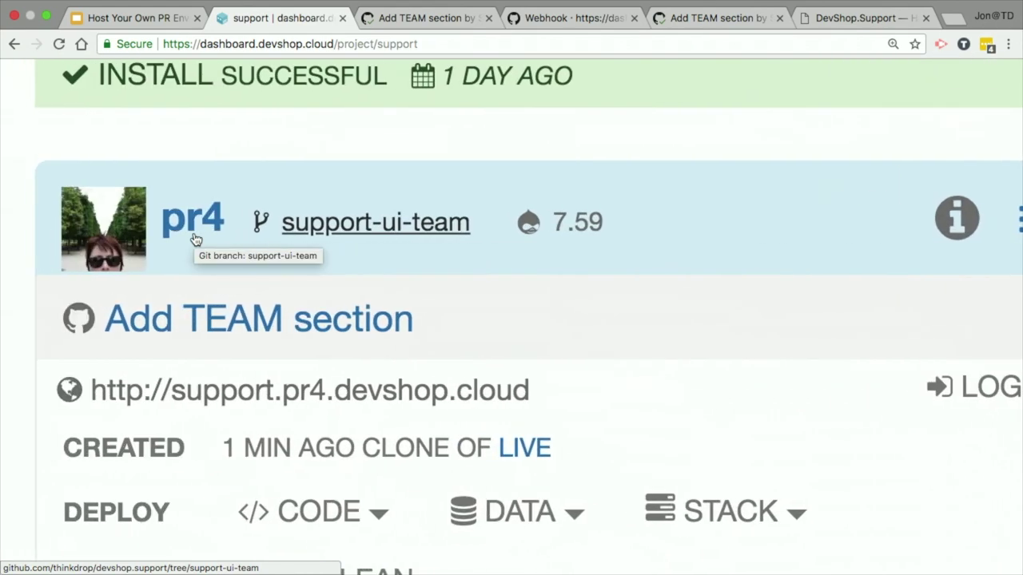
scroll(583, 243, "down", 4)
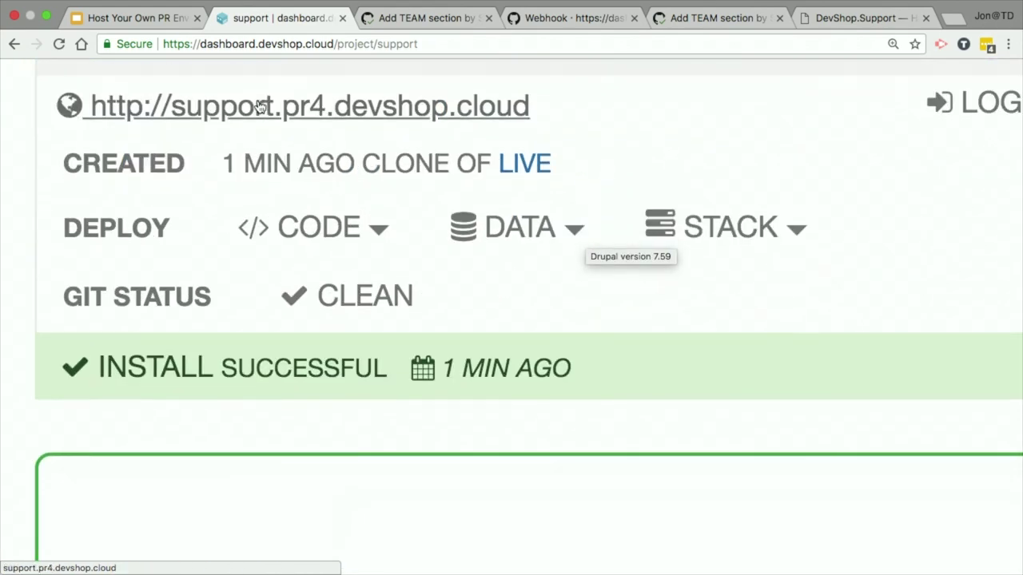
left_click(255, 112)
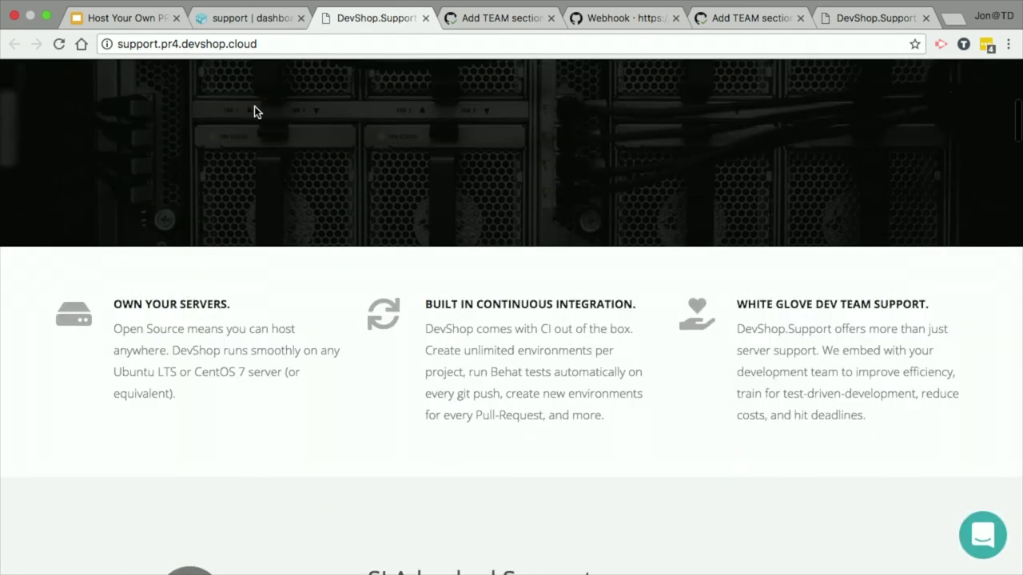
Step: Scroll the pr4 homepage down to the new Team section's six member profiles
scroll(254, 108, "down", 15)
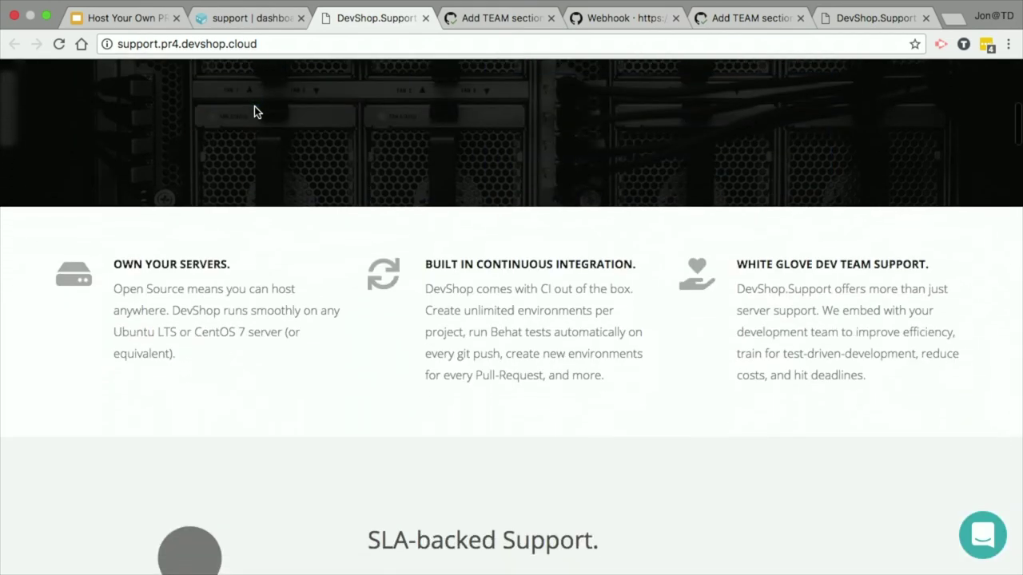
scroll(254, 112, "down", 12)
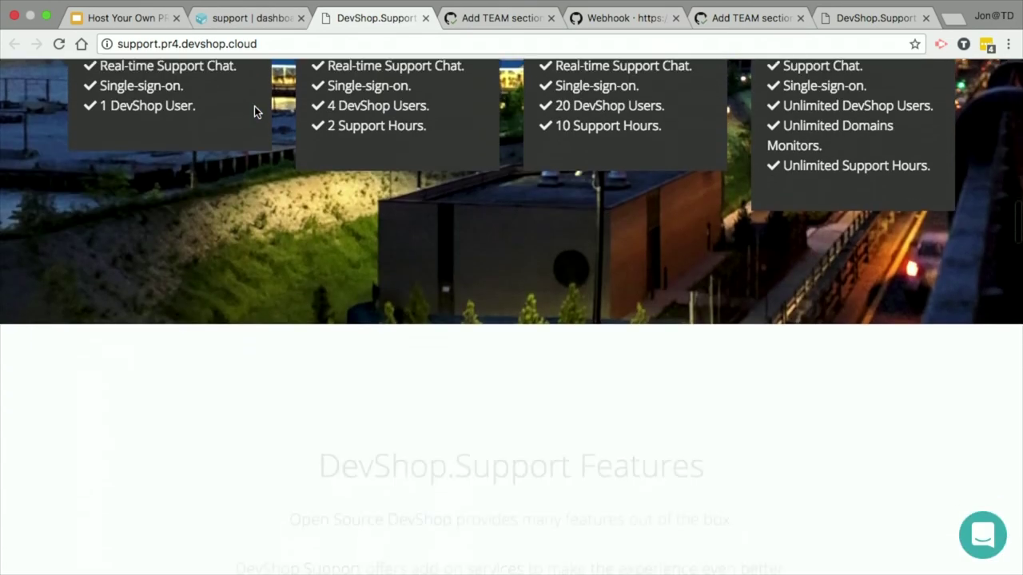
scroll(254, 112, "down", 12)
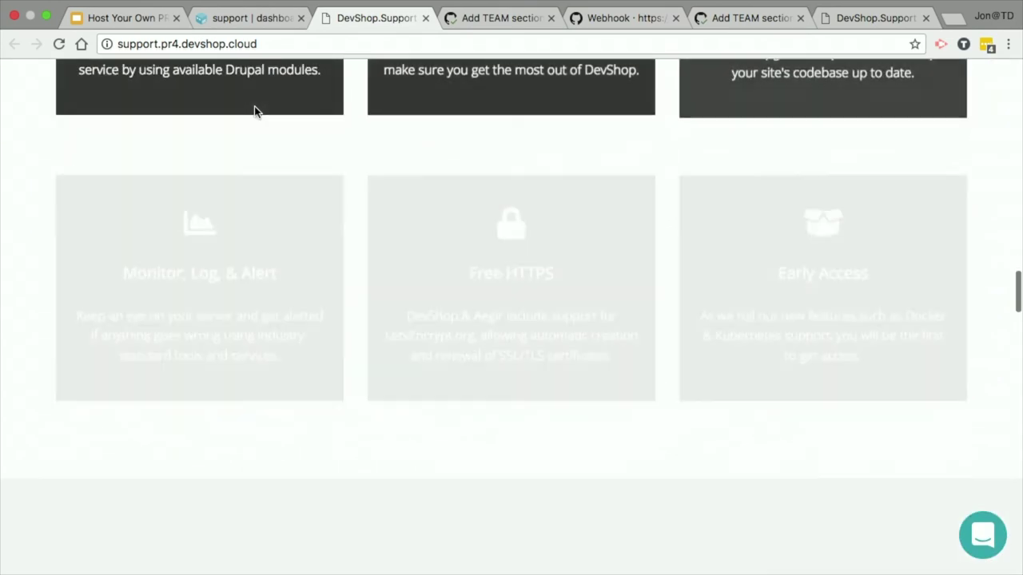
scroll(254, 112, "down", 2)
scroll(254, 112, "up", 5)
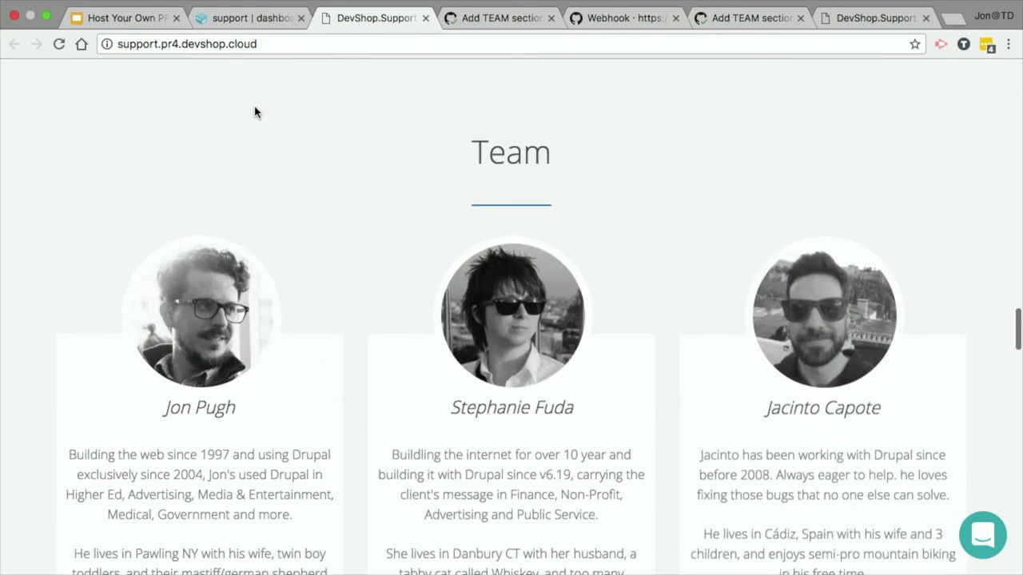
scroll(254, 111, "down", 3)
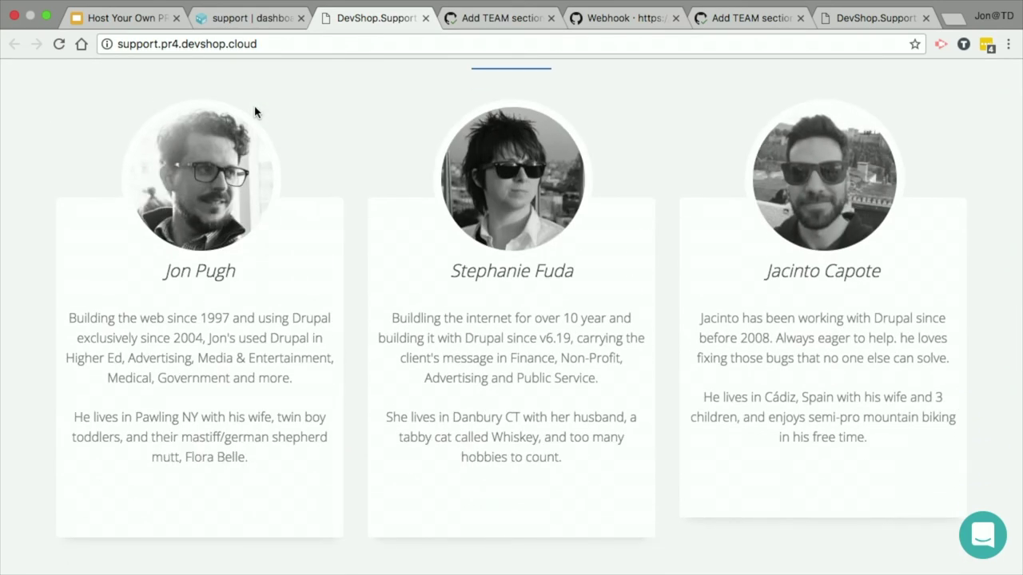
scroll(254, 111, "down", 1)
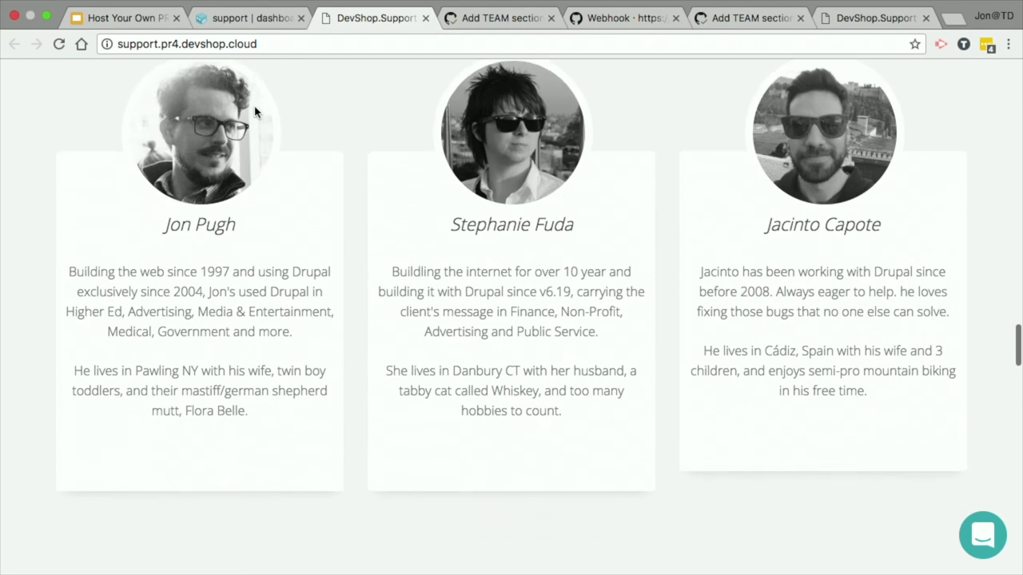
scroll(464, 346, "down", 5)
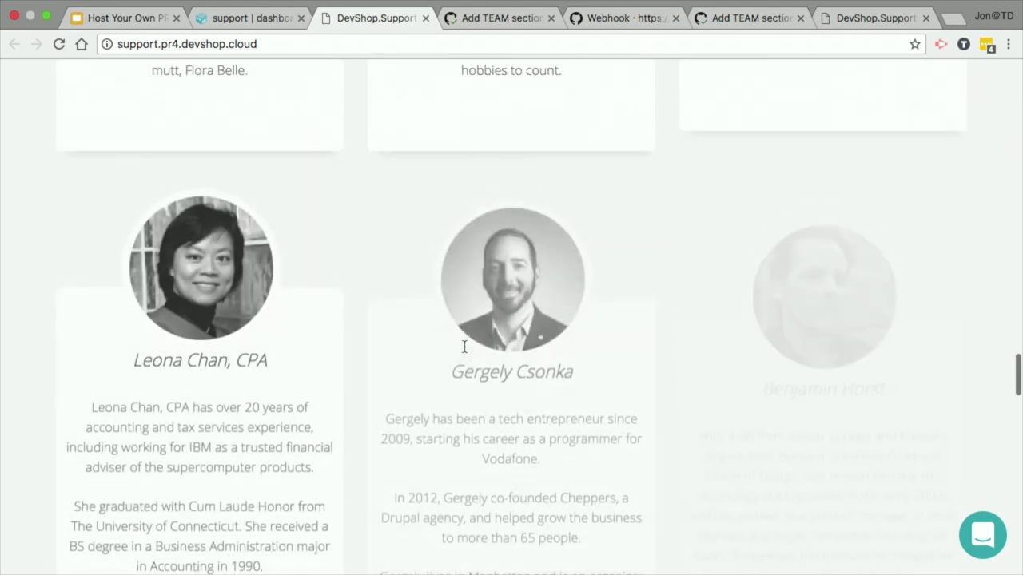
scroll(463, 280, "up", 1)
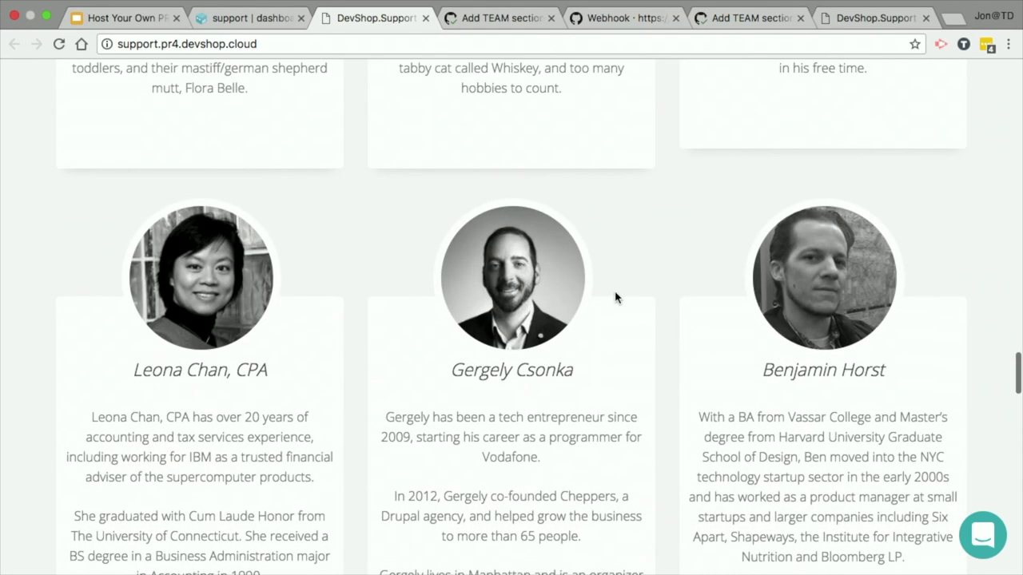
right_click(989, 165)
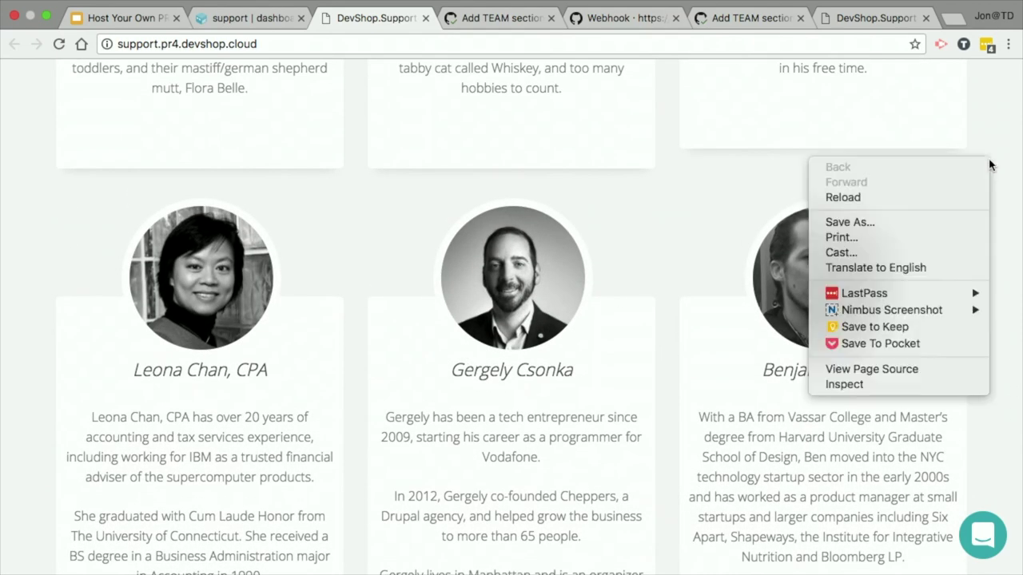
Step: Emulate a Nexus 4 (384×640) in DevTools device mode to view the pr4 Team section
left_click(831, 385)
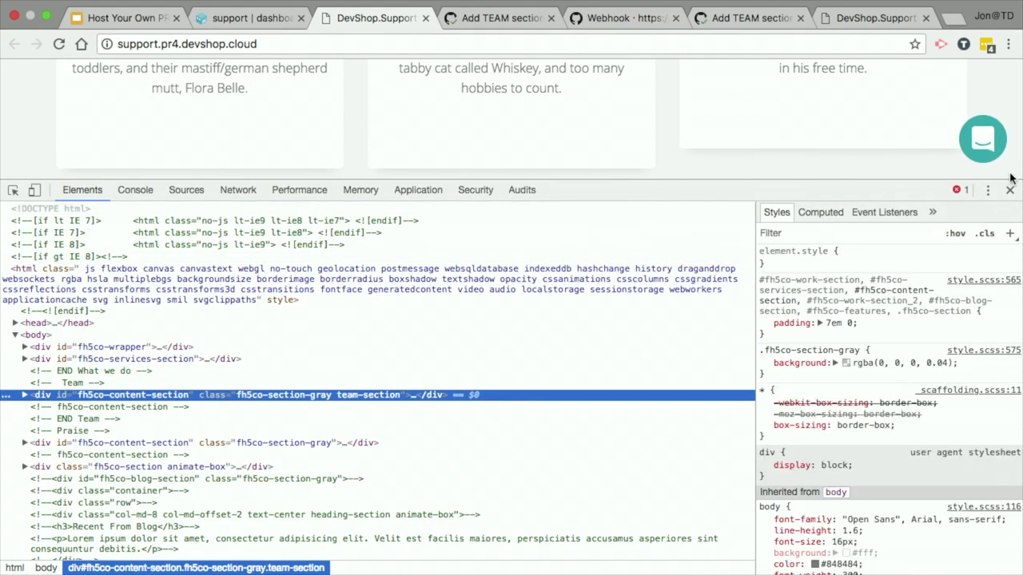
left_click(35, 190)
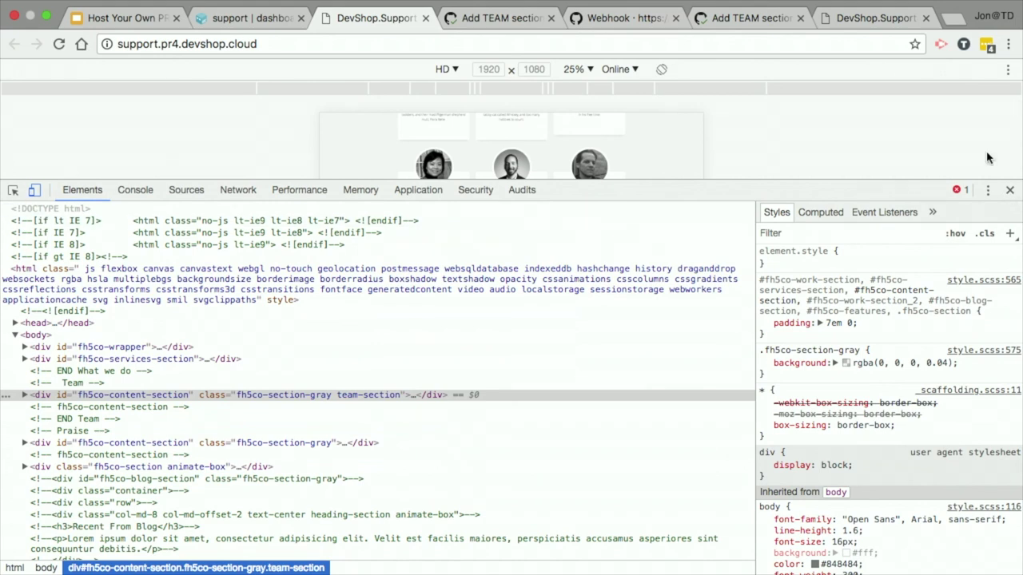
left_click_drag(533, 180, 559, 436)
left_click(446, 69)
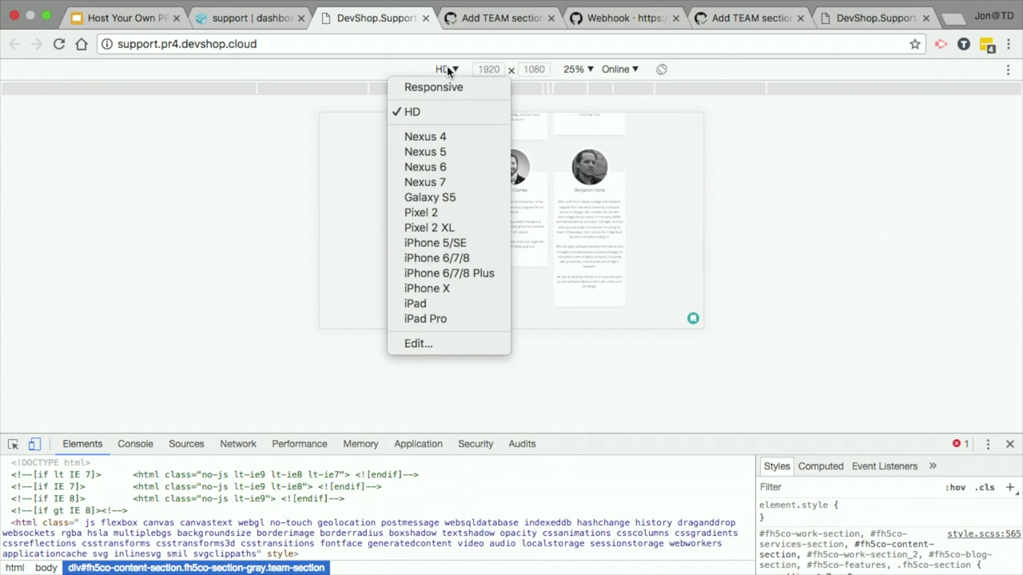
left_click(425, 141)
scroll(495, 228, "up", 8)
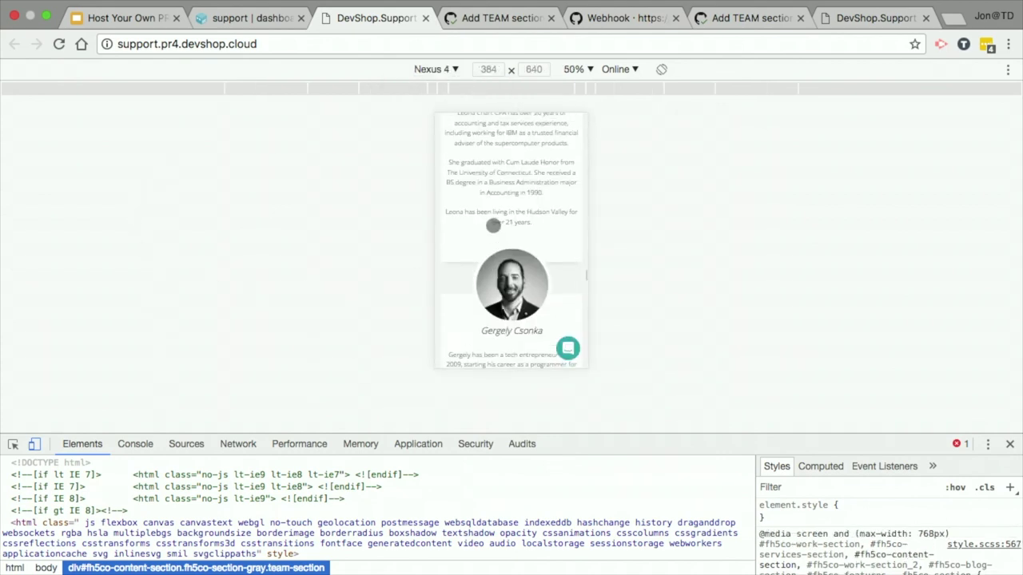
scroll(494, 226, "up", 3)
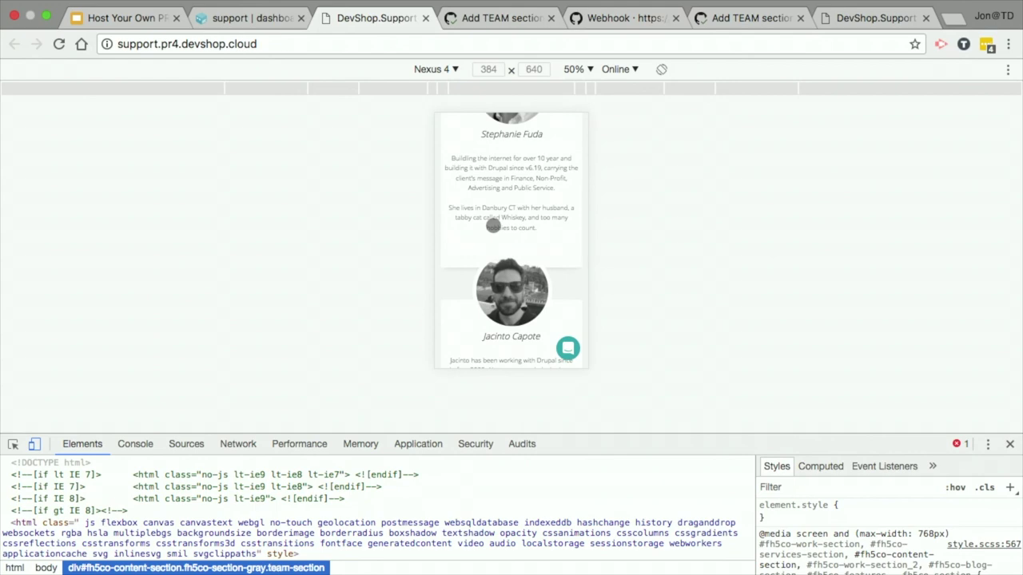
scroll(527, 203, "up", 10)
scroll(527, 203, "up", 10)
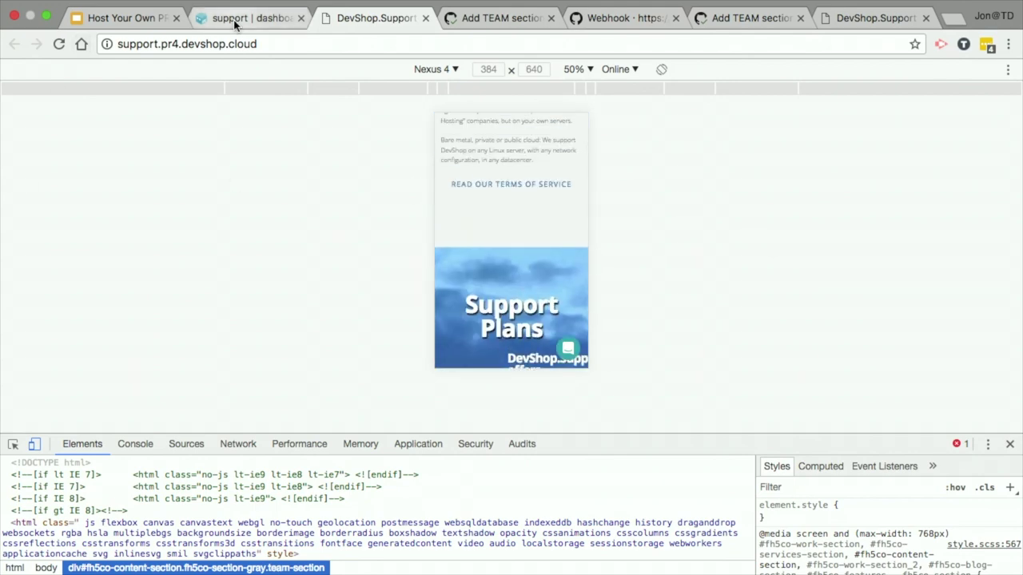
left_click(235, 24)
Step: Open the Add TEAM section pull request's Files changed view
scroll(0, 328, "down", 5)
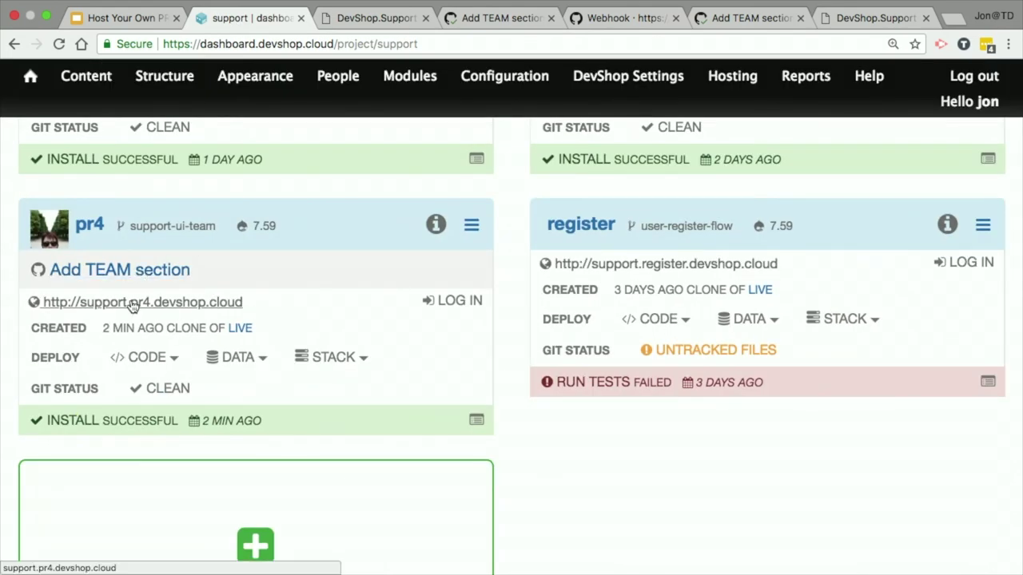
left_click(134, 272)
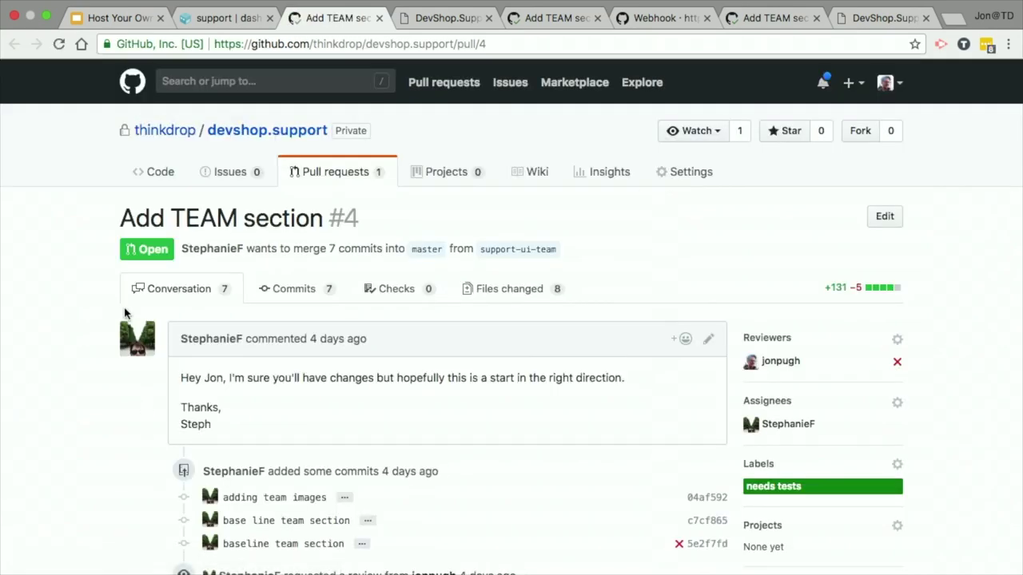
scroll(121, 314, "down", 3)
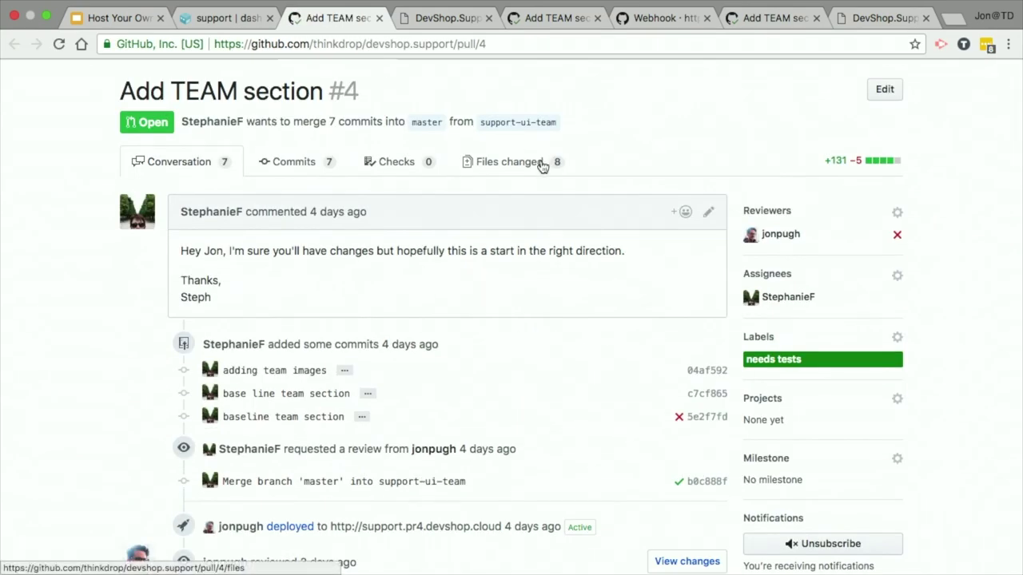
left_click(511, 163)
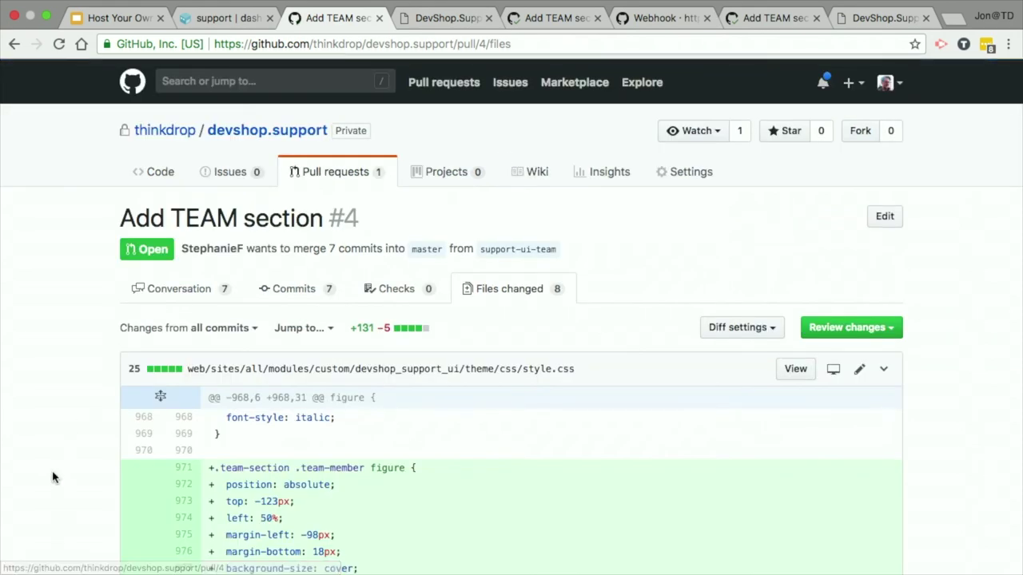
Step: Review the CSS diff and open style.css in GitHub's file editor
scroll(53, 478, "down", 5)
scroll(52, 478, "down", 20)
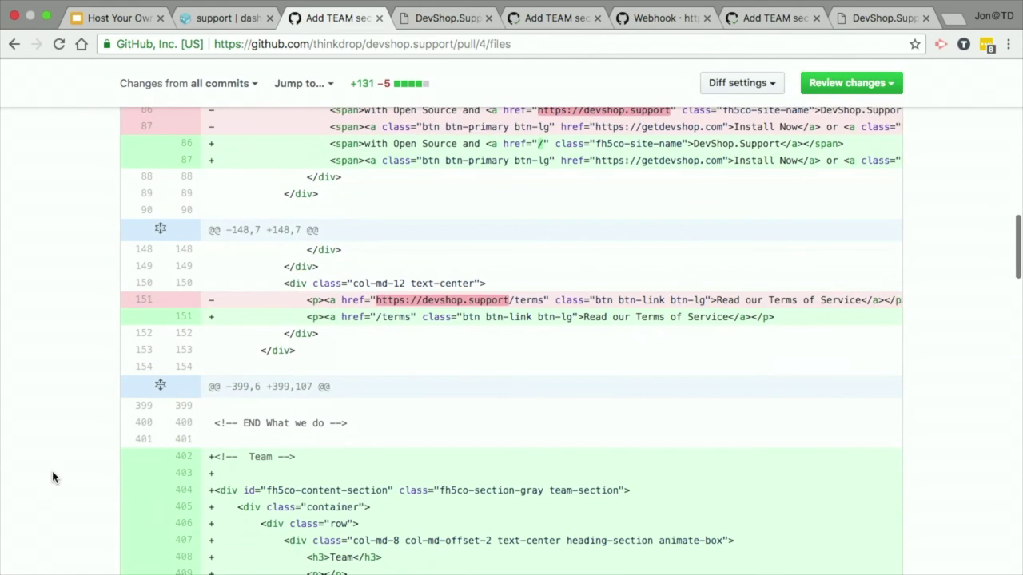
key("Home")
scroll(52, 477, "down", 4)
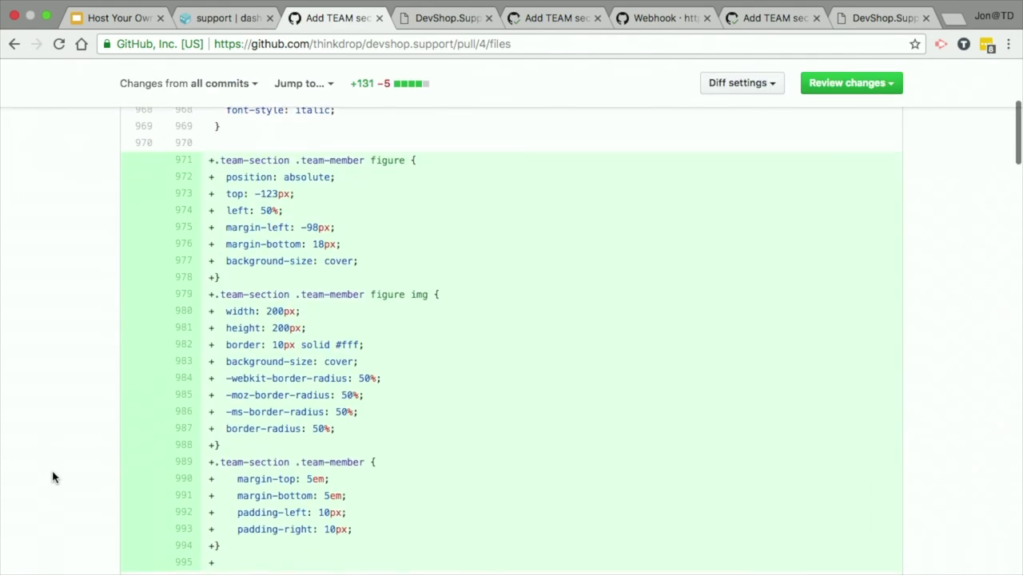
scroll(618, 392, "up", 2)
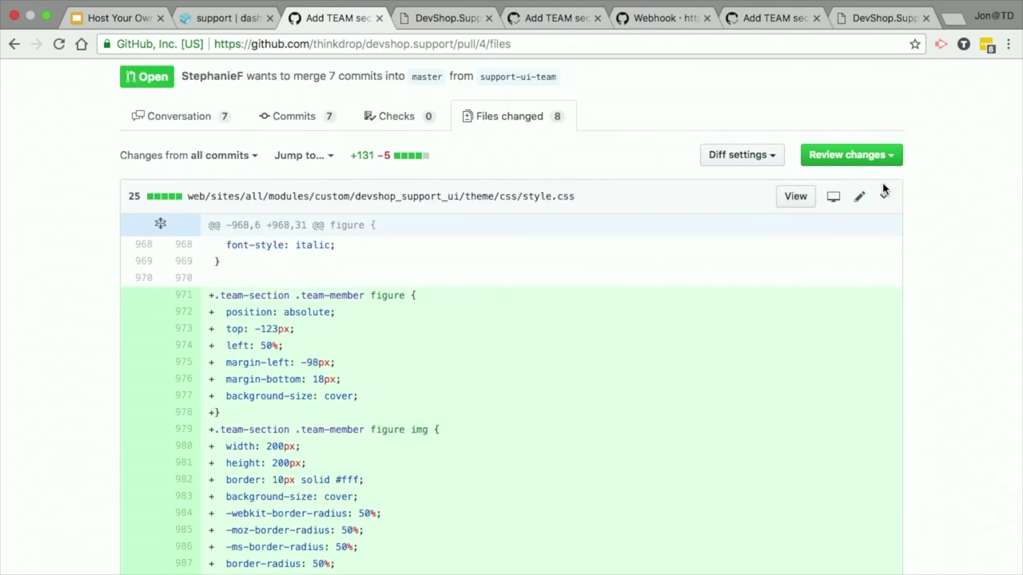
left_click(858, 197)
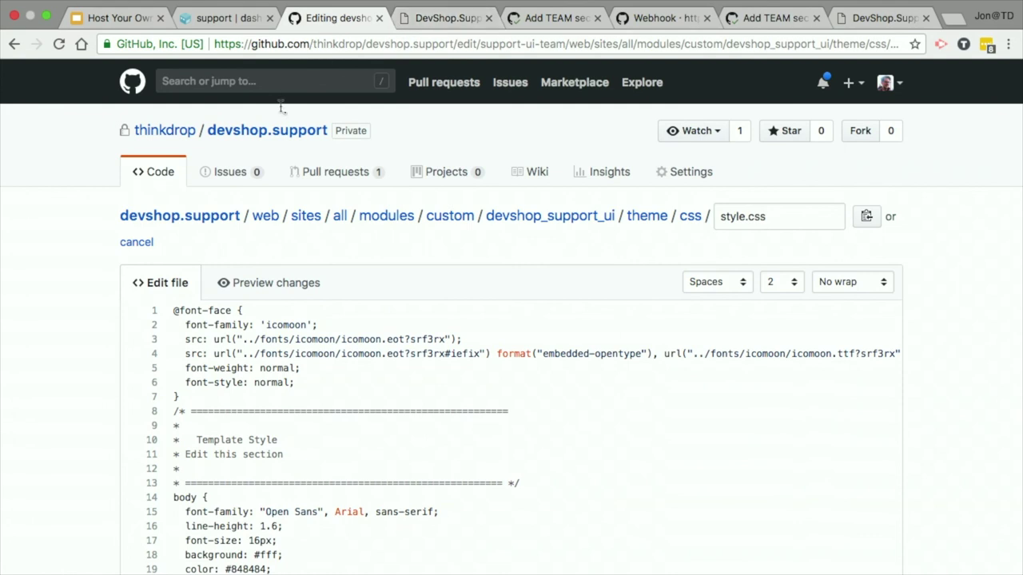
left_click(209, 18)
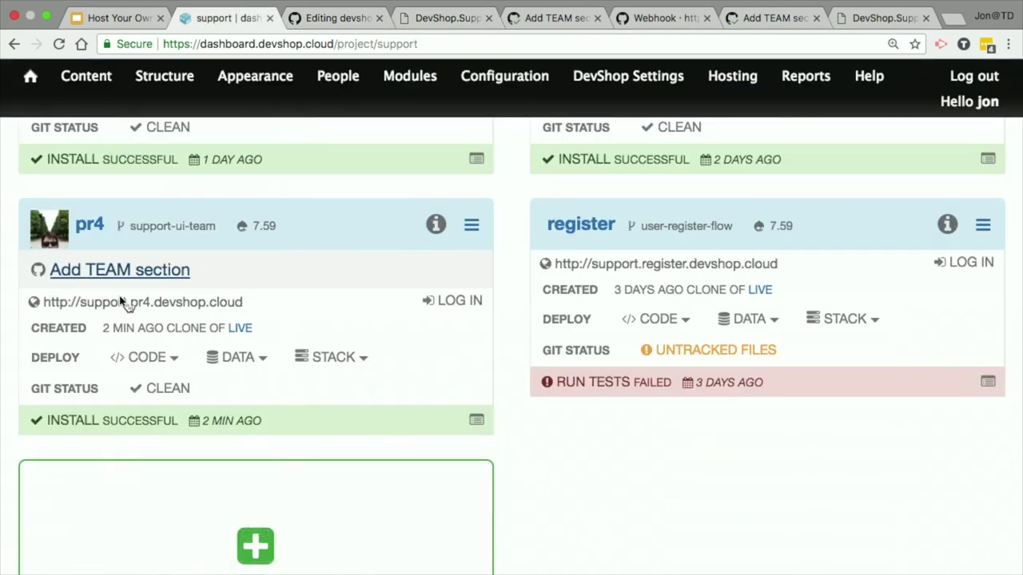
Step: Open the pr4 site and inspect the Danbury text in DevTools
left_click(146, 312)
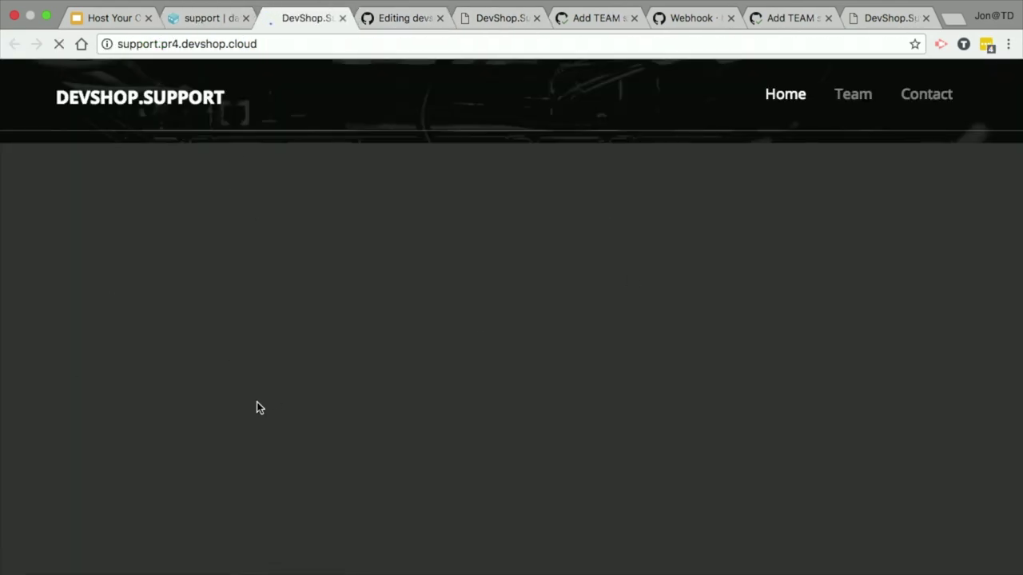
scroll(479, 336, "down", 15)
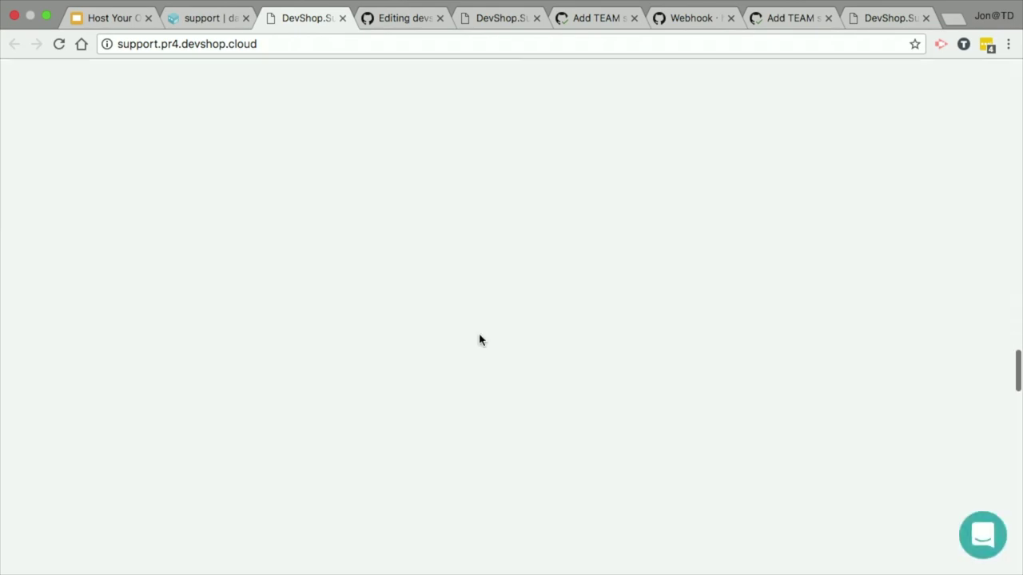
scroll(479, 335, "down", 3)
scroll(439, 292, "down", 5)
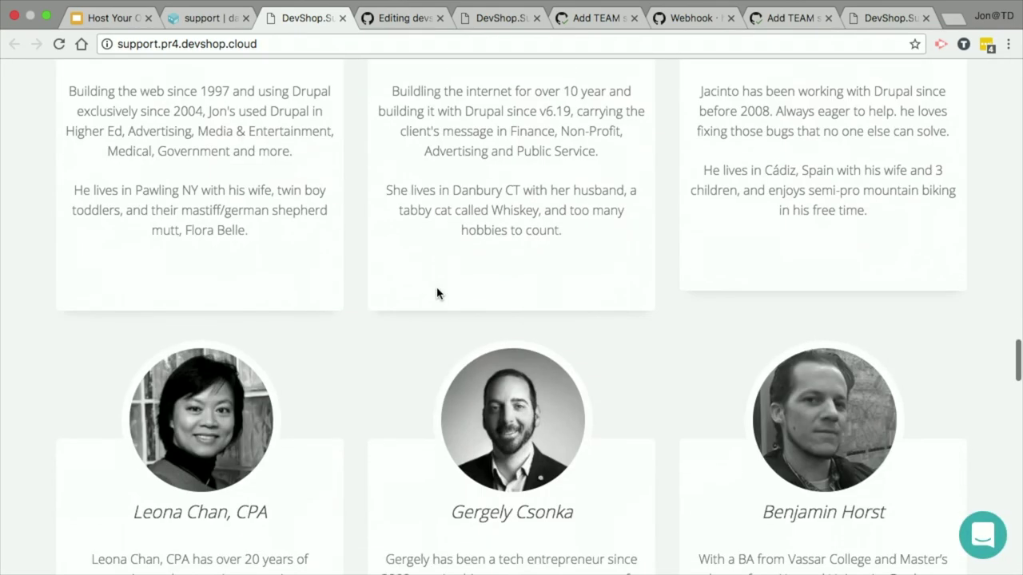
right_click(470, 198)
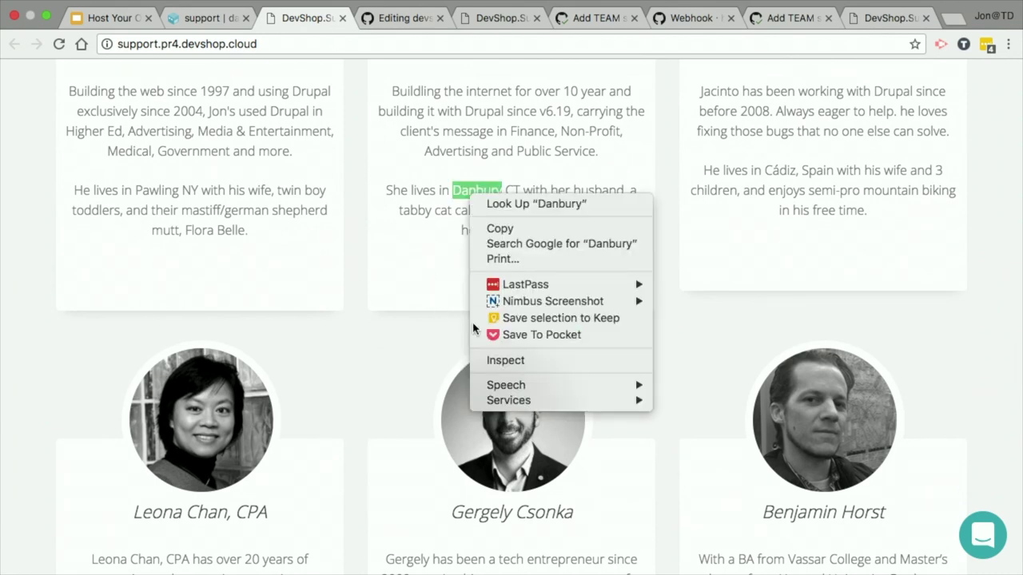
left_click(504, 364)
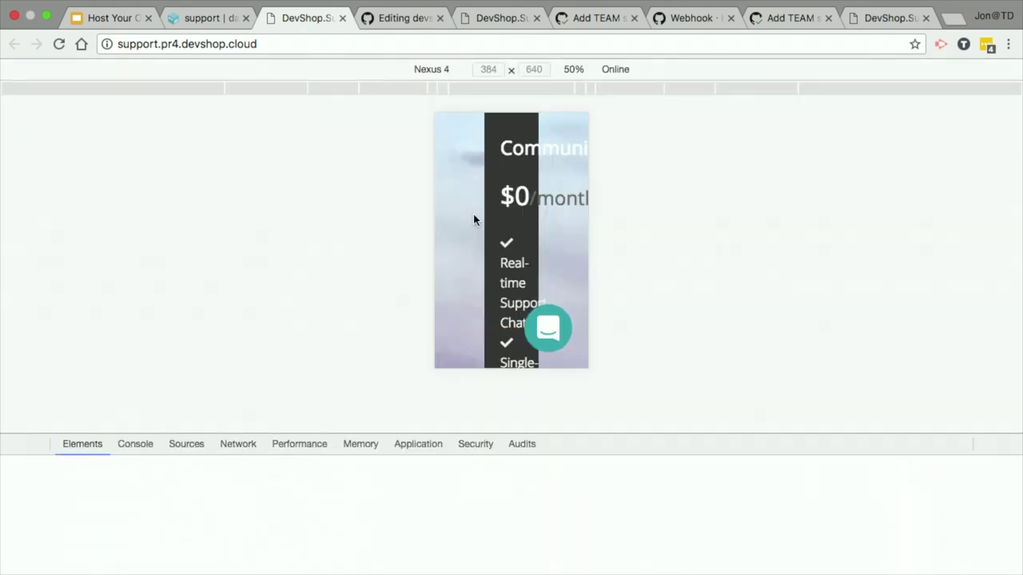
Step: Switch device emulation to Nexus 5 with the preview fitted to the window
scroll(505, 281, "down", 5)
scroll(499, 263, "down", 15)
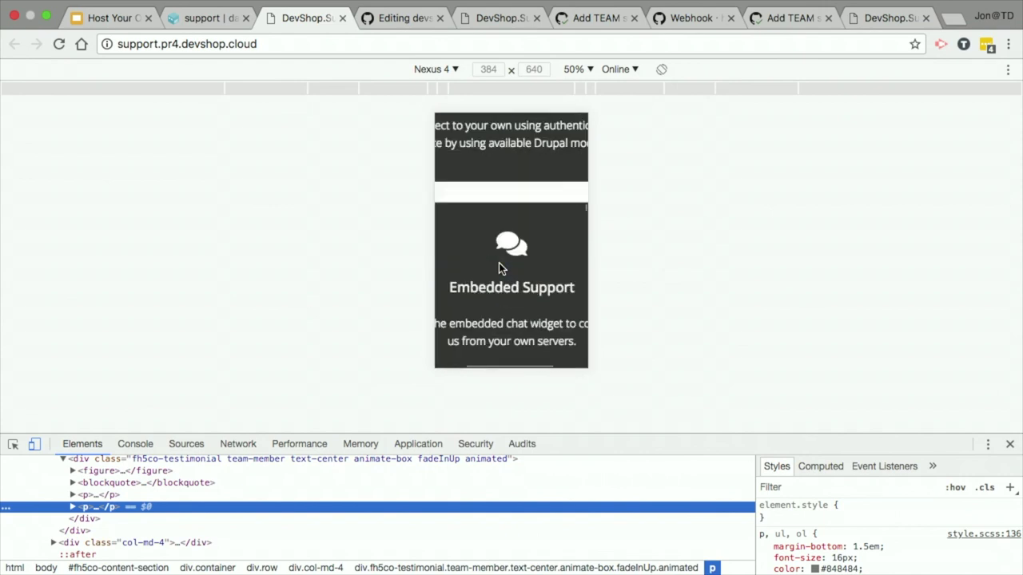
scroll(499, 267, "down", 5)
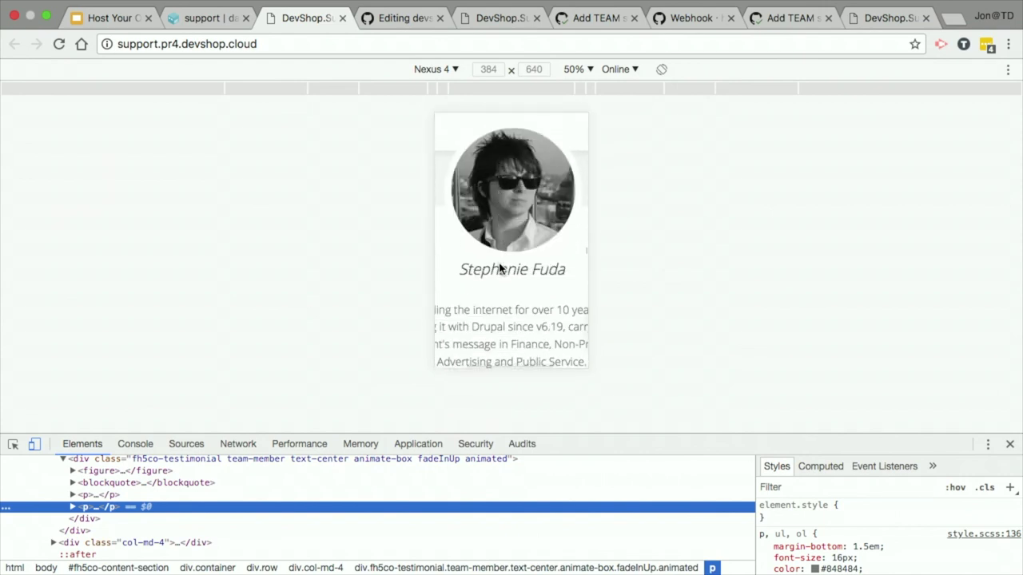
left_click(435, 69)
left_click(443, 153)
left_click(584, 72)
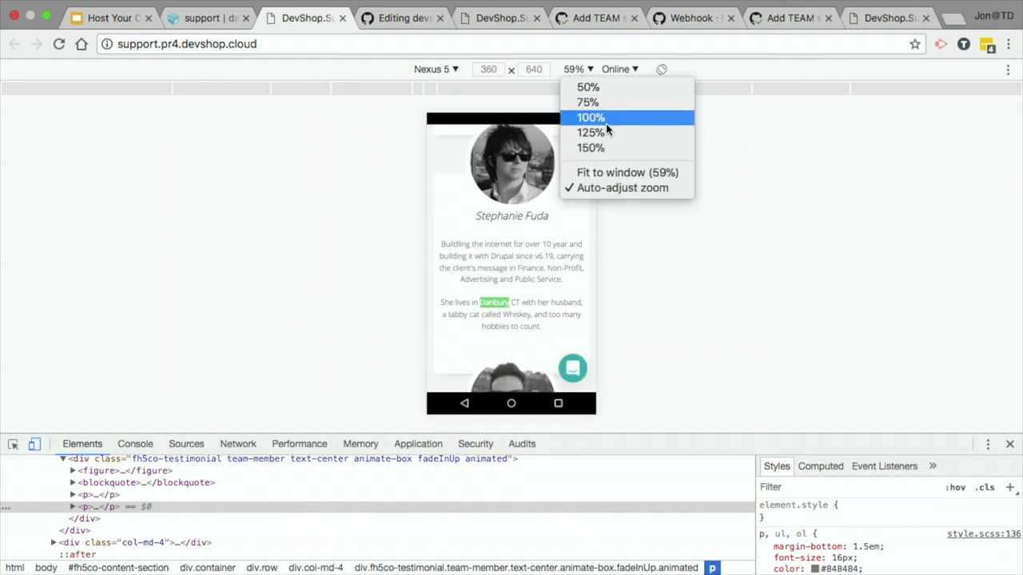
left_click(599, 172)
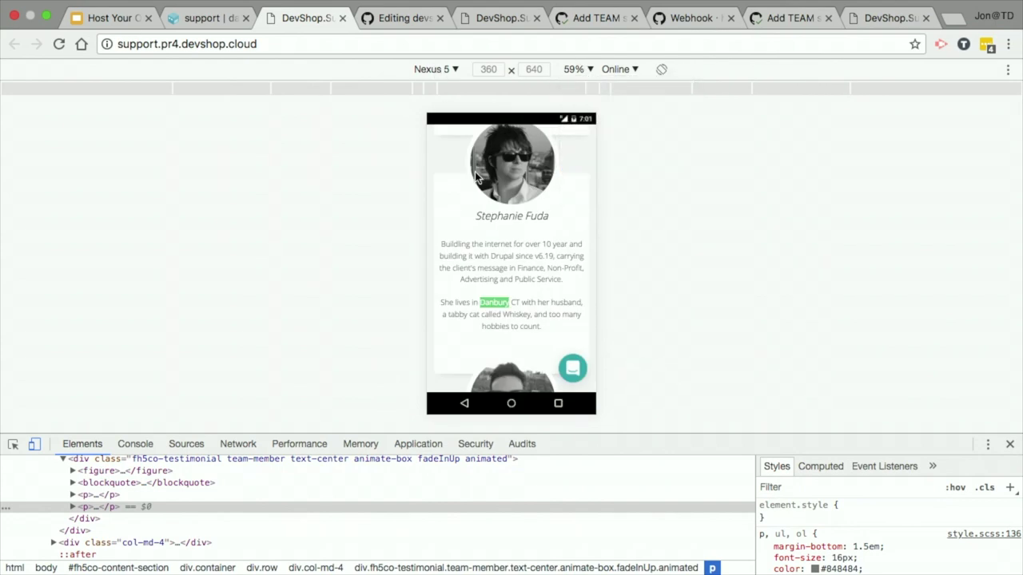
scroll(546, 305, "up", 2)
Step: Inspect a team member's photo and select its enclosing team member container
right_click(483, 236)
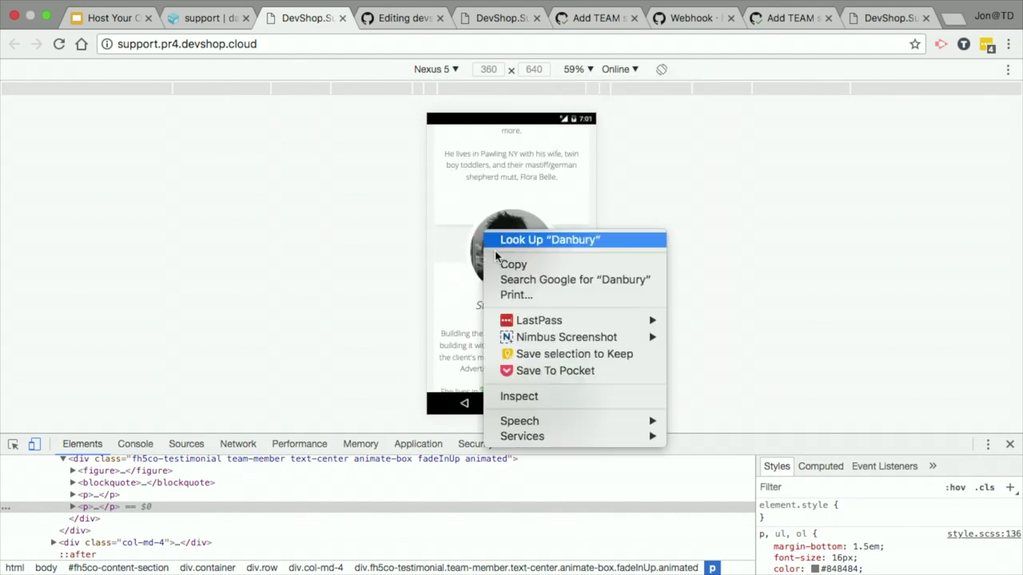
left_click(511, 397)
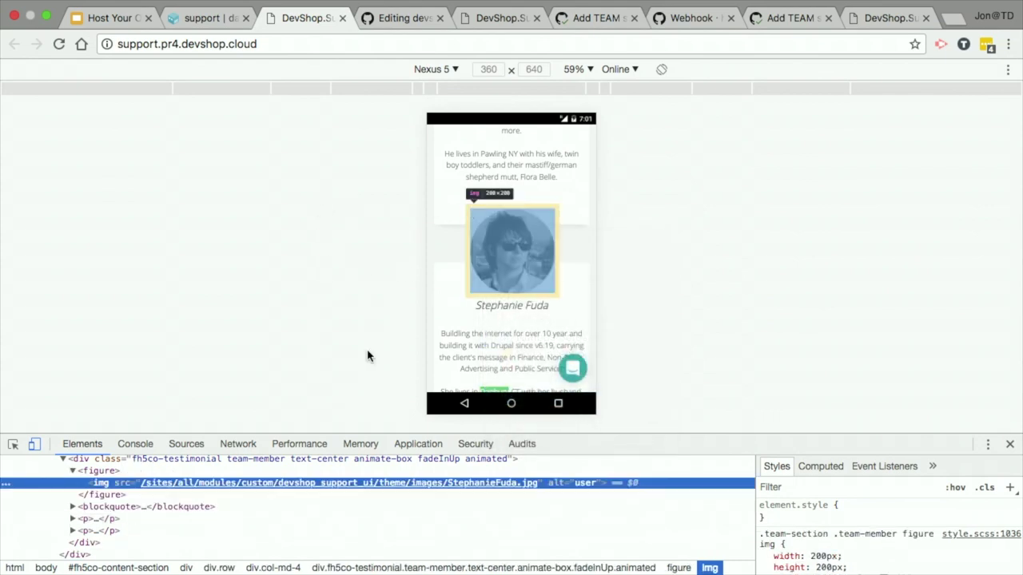
left_click(85, 470)
left_click(83, 460)
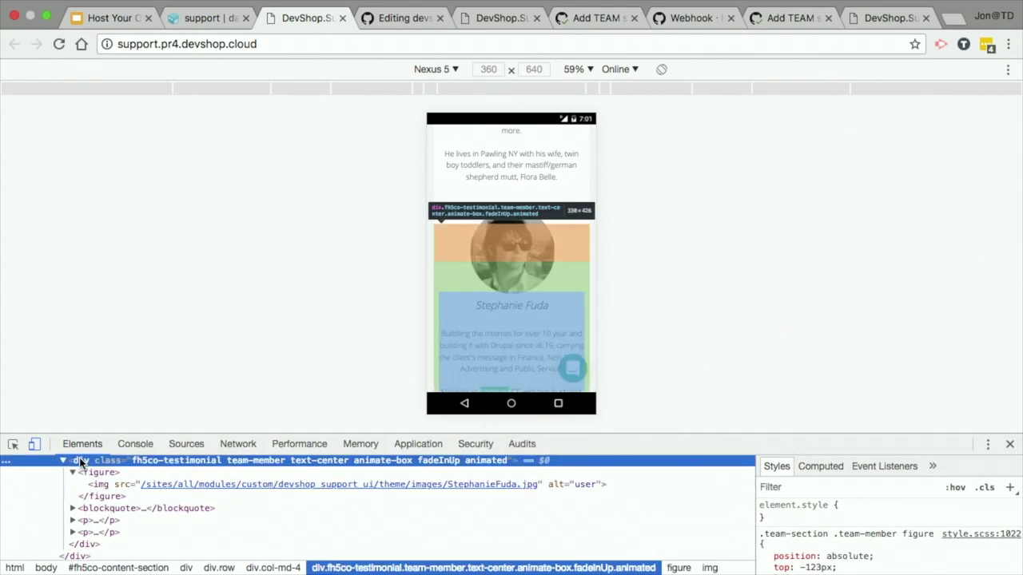
scroll(92, 477, "up", 2)
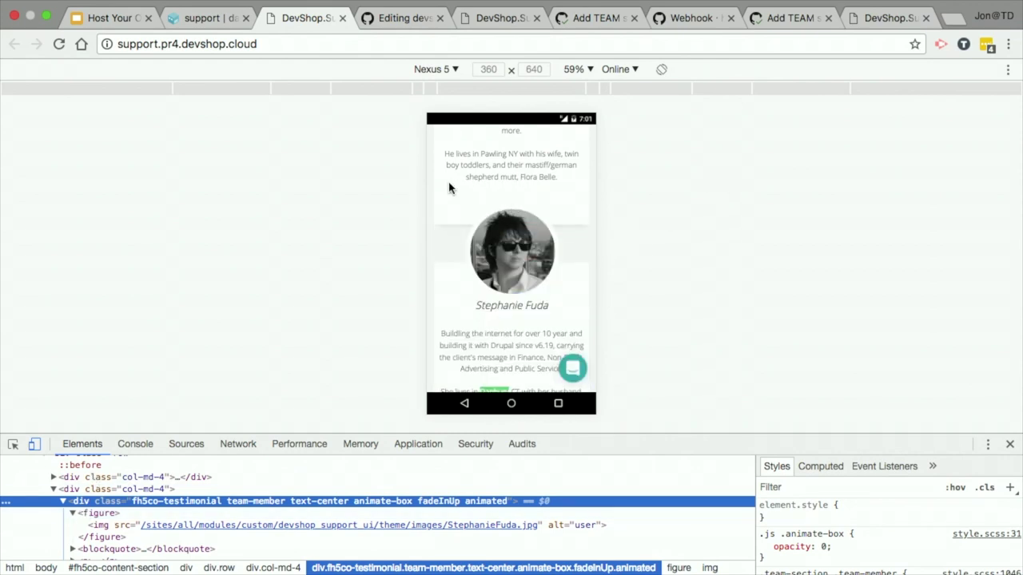
scroll(489, 249, "up", 2)
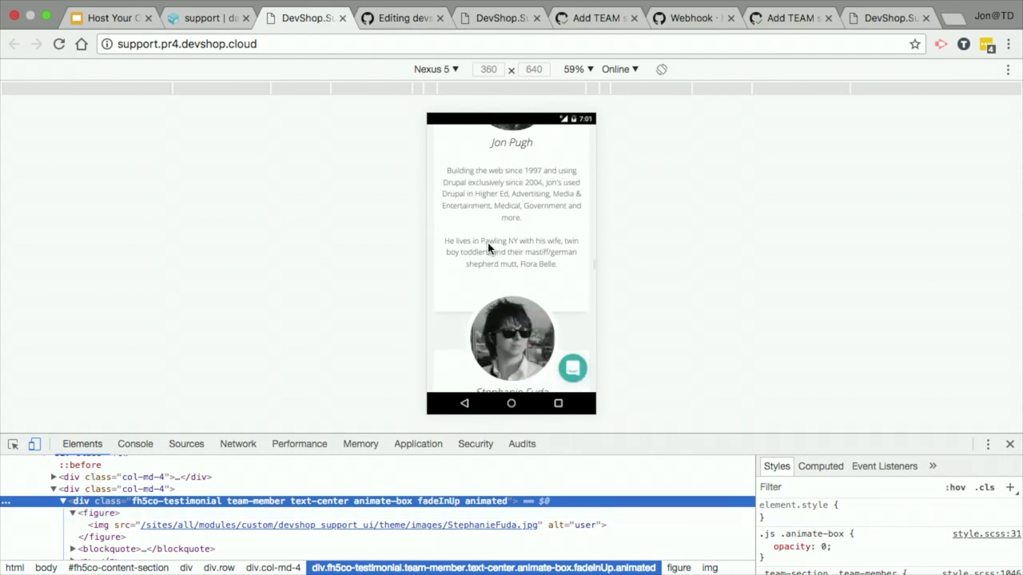
Step: Raise the .team-section .team-member margin-bottom from 5em to 10em in Styles
right_click(471, 247)
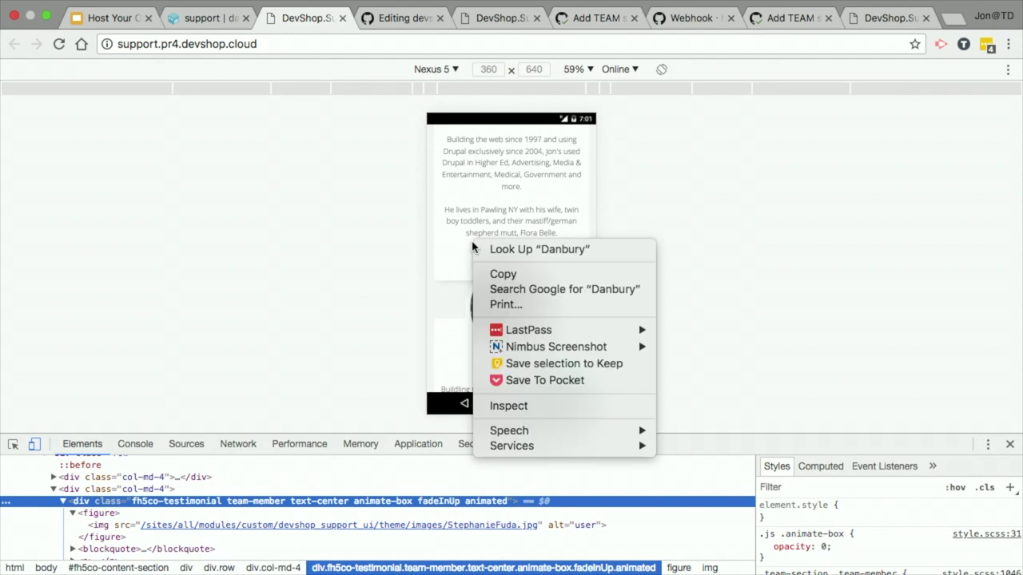
left_click(498, 405)
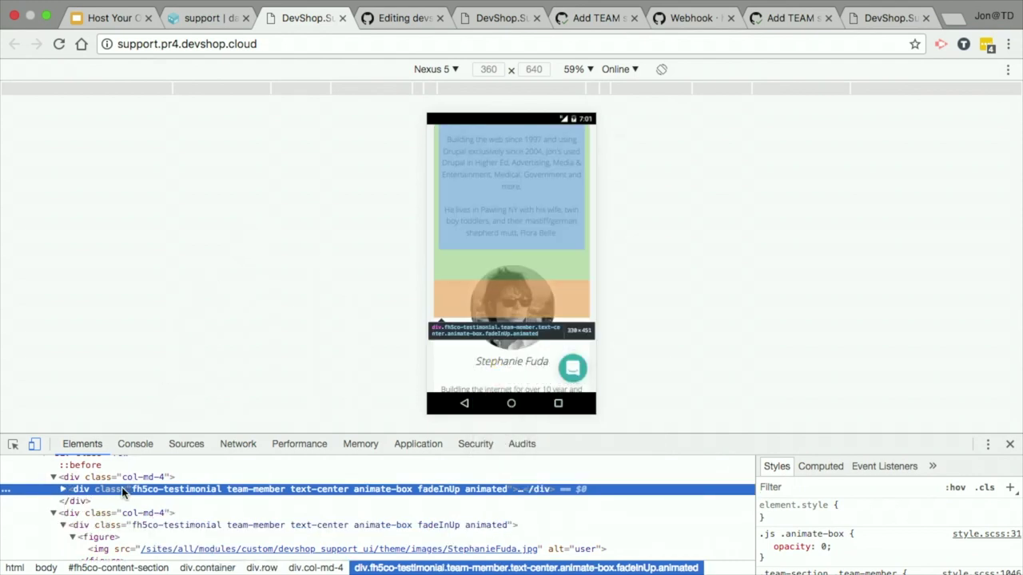
scroll(915, 548, "down", 3)
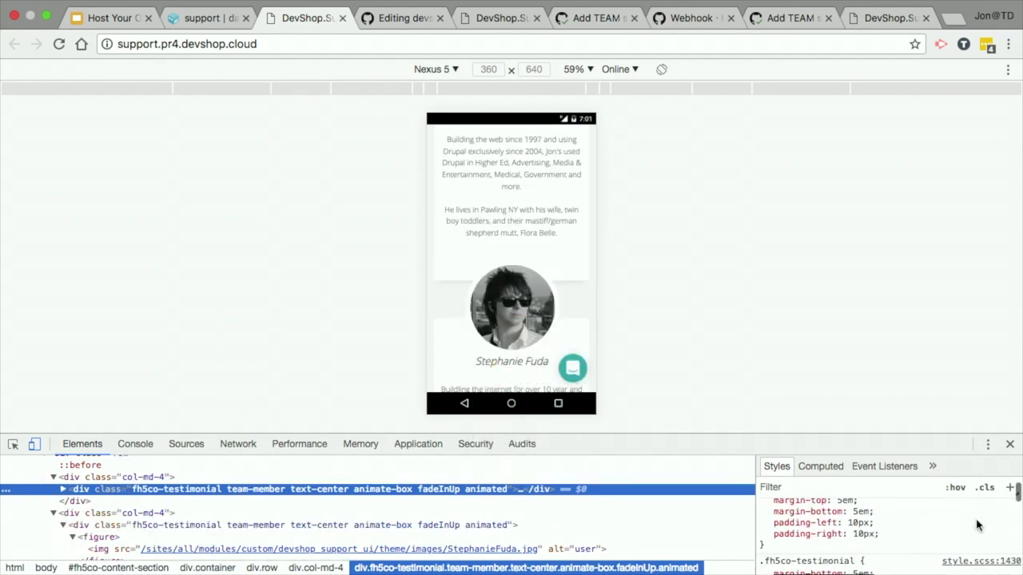
left_click_drag(866, 433, 886, 276)
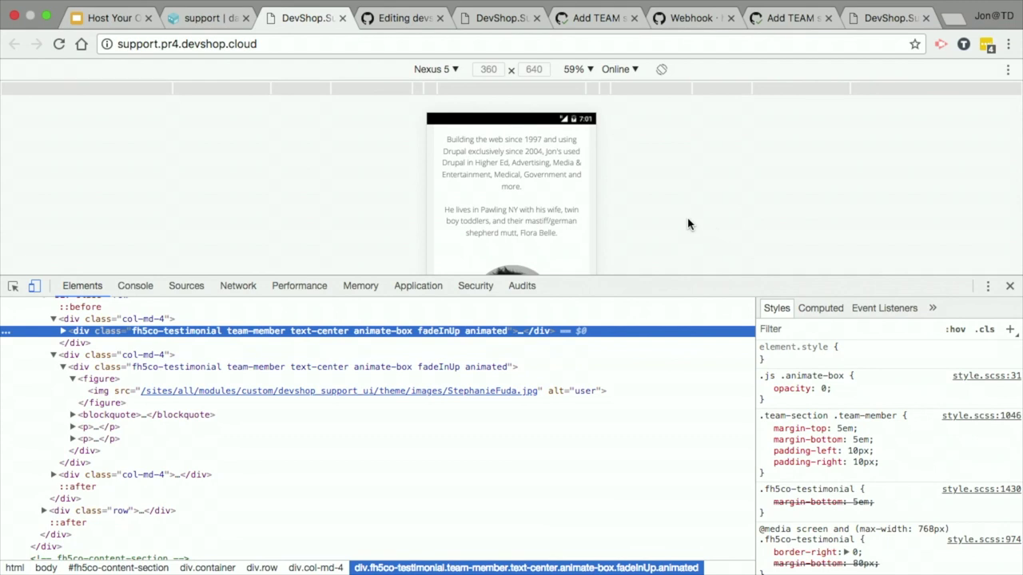
scroll(508, 234, "down", 3)
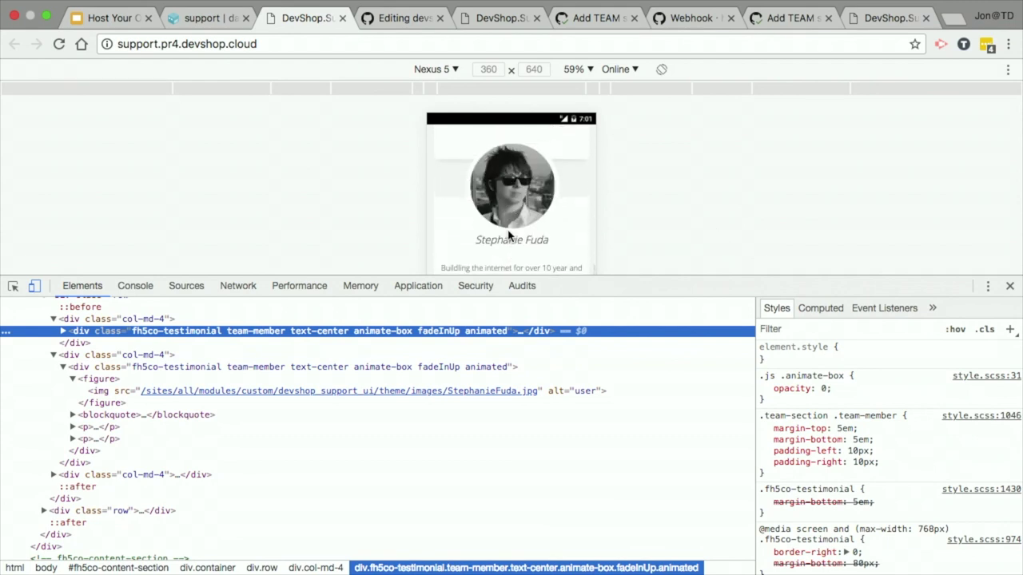
left_click(844, 429)
left_click(860, 441)
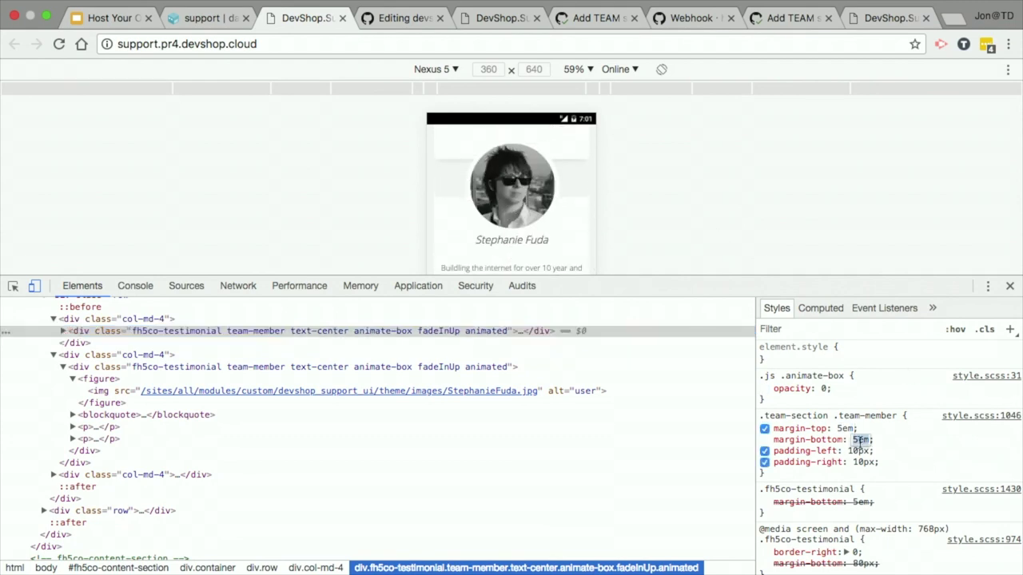
key("Up")
key("Up")
key("Up")
key("Up")
key("Up")
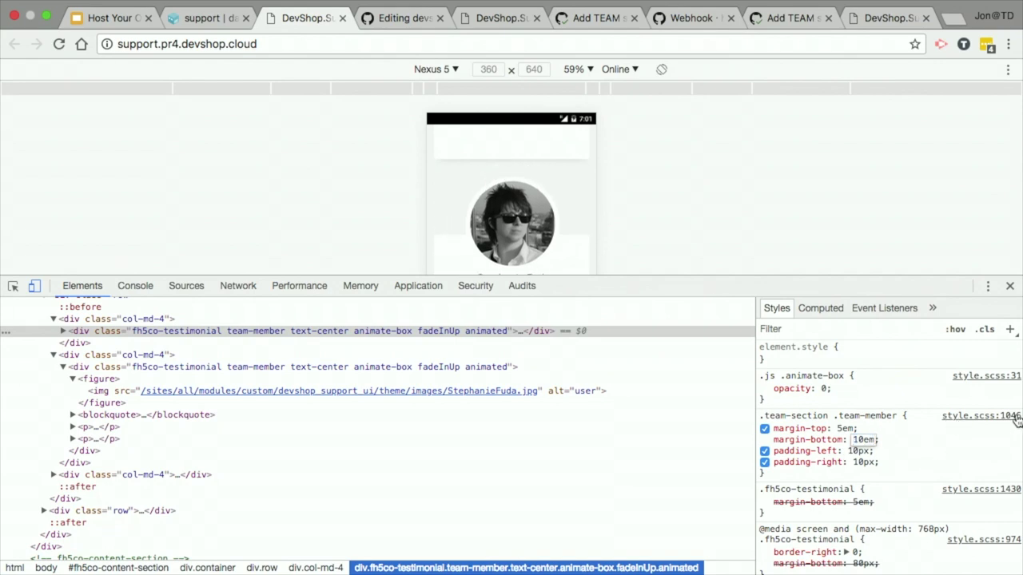
double_click(864, 440)
Step: Find team-member in style.css, set its margin-bottom to 10em, and preview the change
left_click(370, 22)
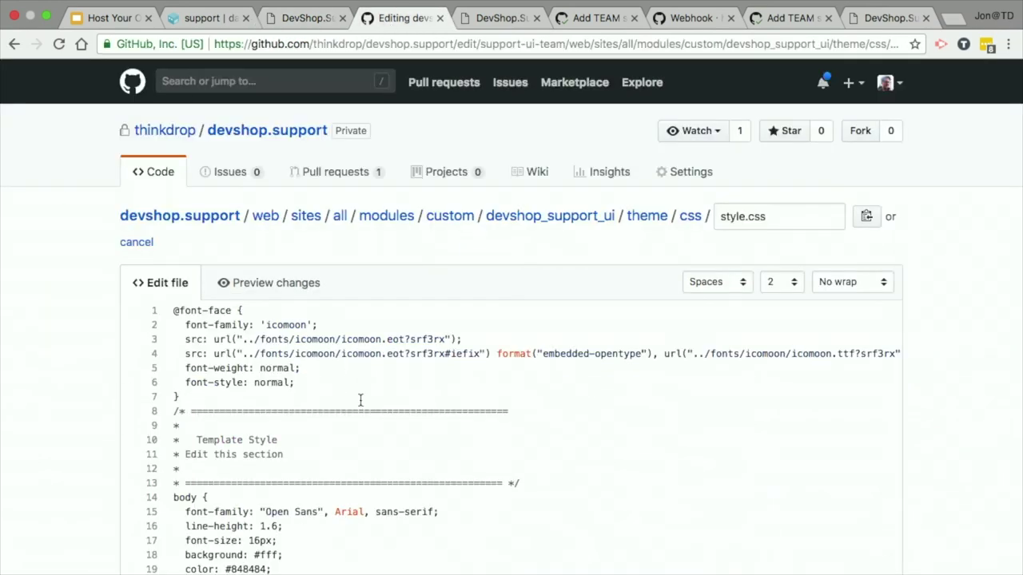
key("super+f")
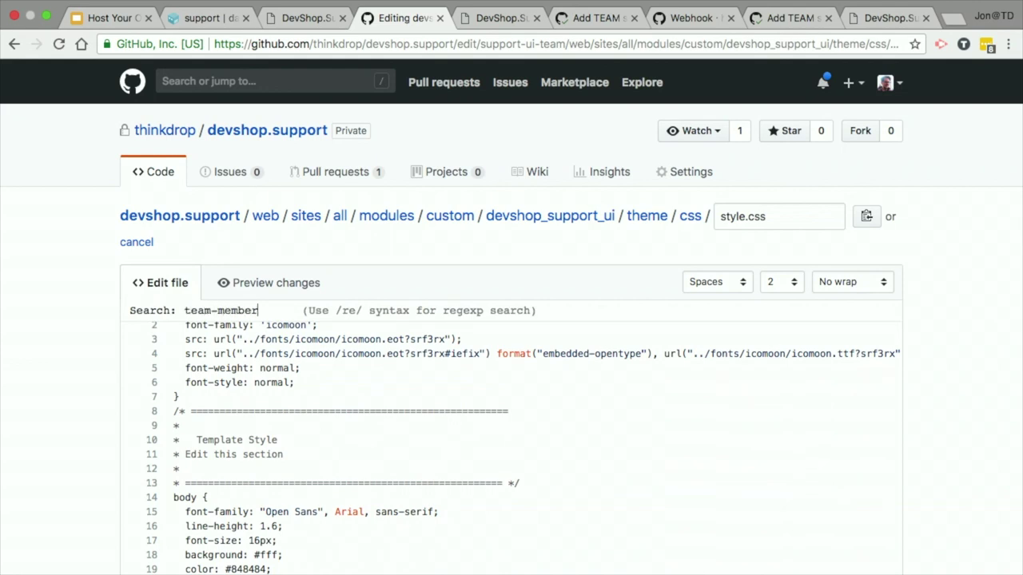
key("Return")
scroll(401, 376, "down", 5)
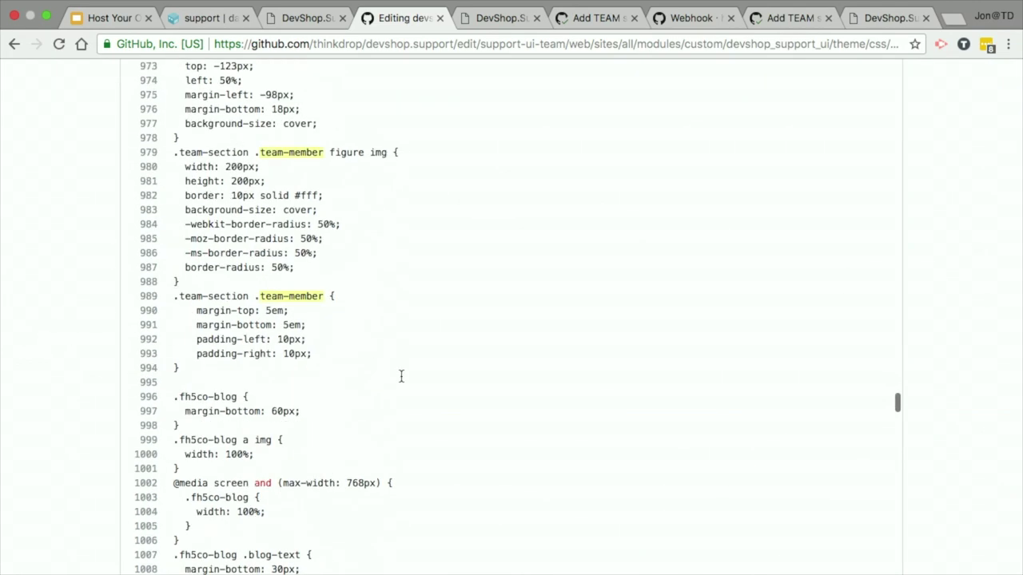
scroll(401, 376, "up", 3)
left_click(288, 221)
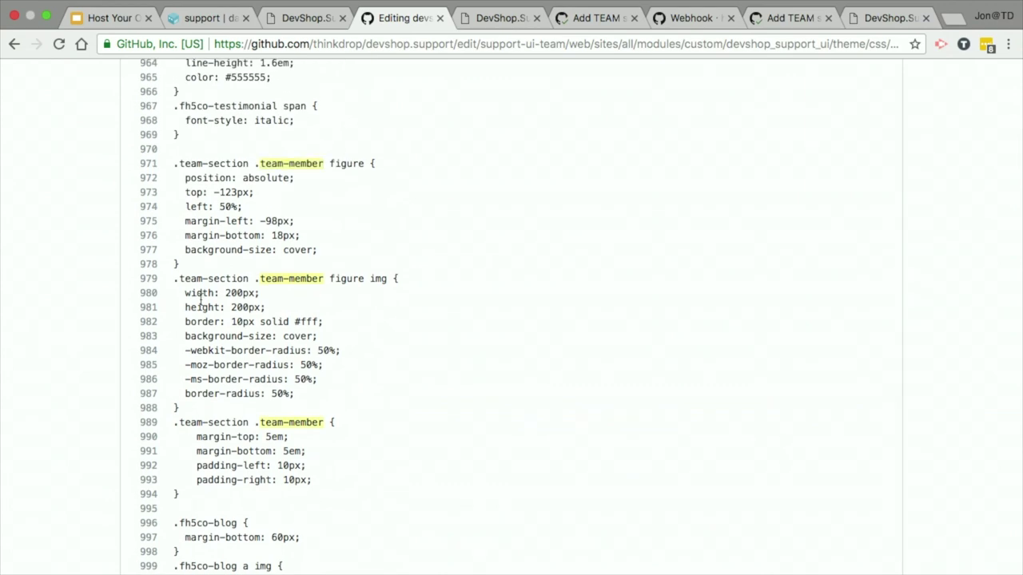
scroll(369, 356, "down", 2)
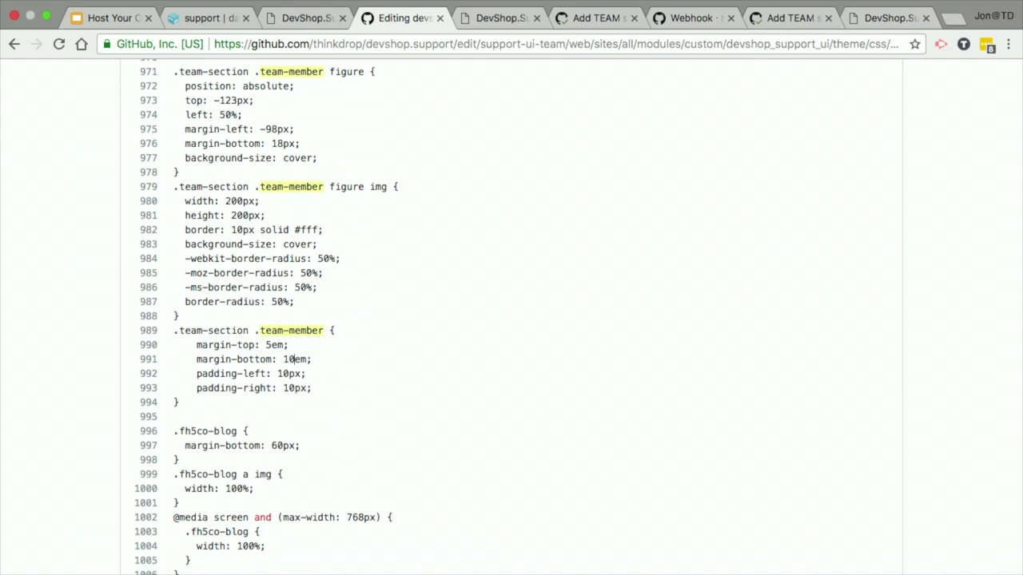
scroll(39, 312, "down", 10)
scroll(23, 313, "up", 15)
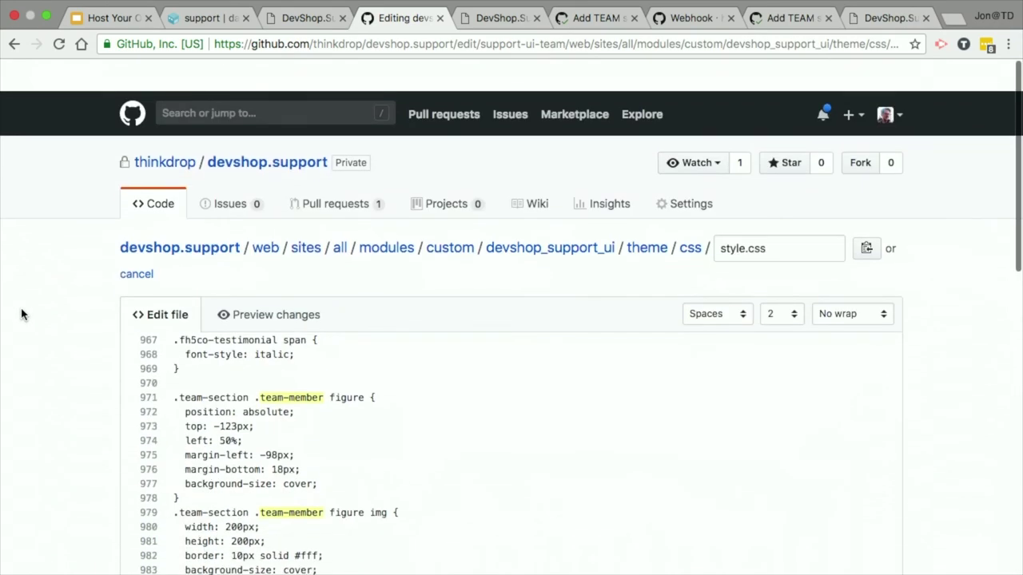
left_click(229, 254)
Step: Commit the style.css margin change to support-ui-team with the message 'Fix bottom padding.'
scroll(71, 338, "down", 3)
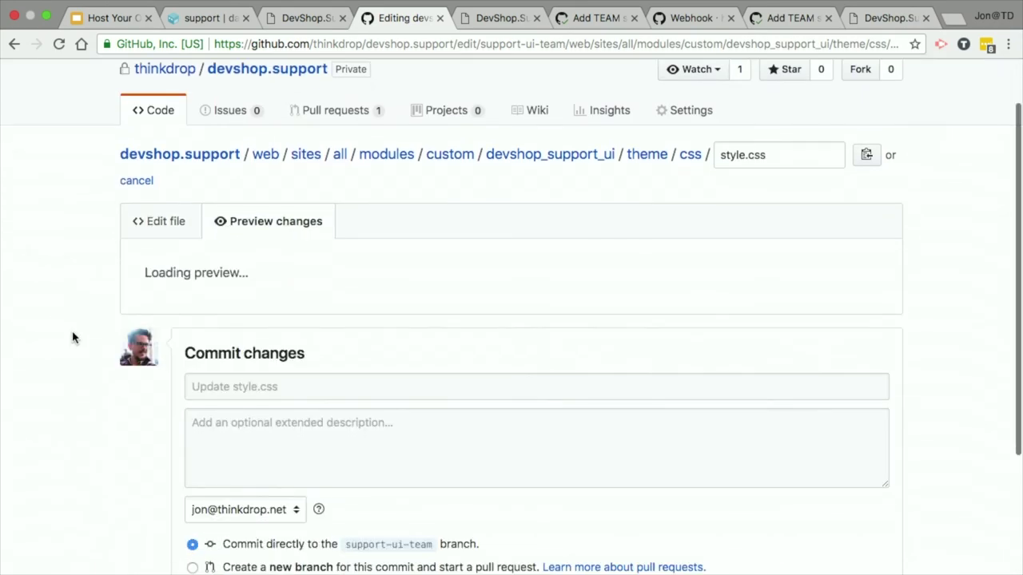
scroll(71, 338, "down", 1)
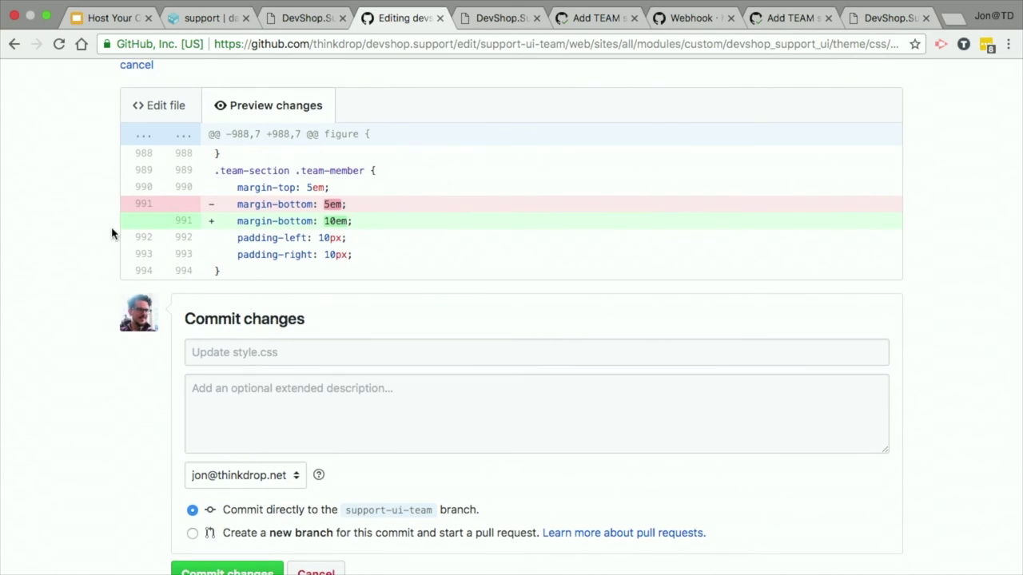
left_click(135, 115)
scroll(50, 411, "down", 10)
left_click(325, 217)
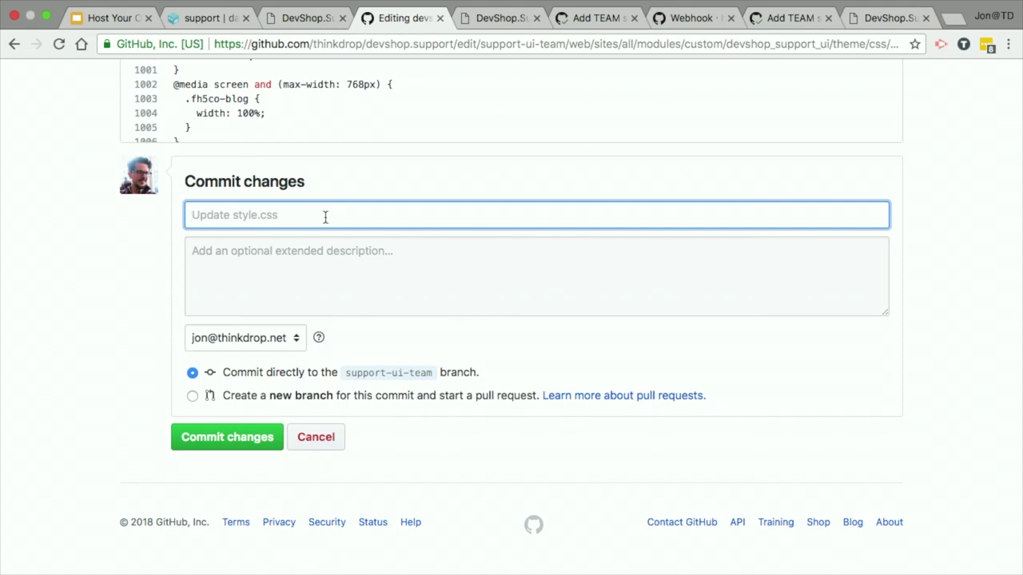
type("Fix bottom padding.")
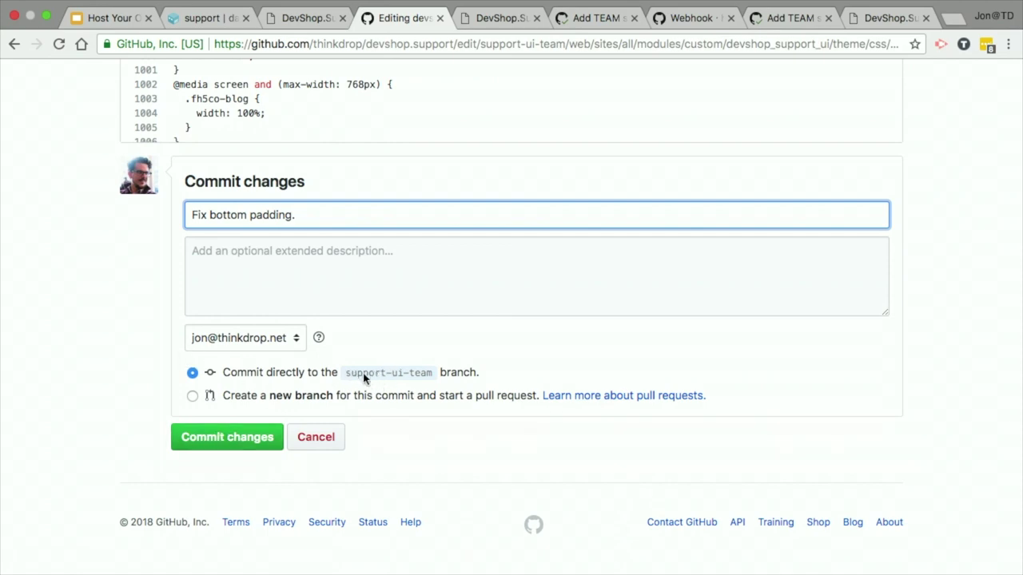
left_click(247, 438)
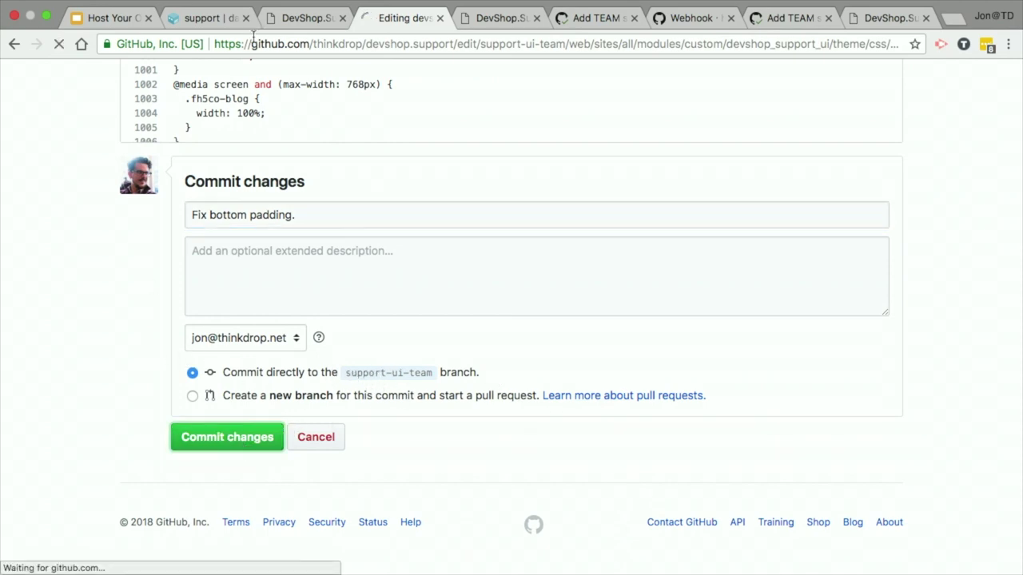
left_click(206, 18)
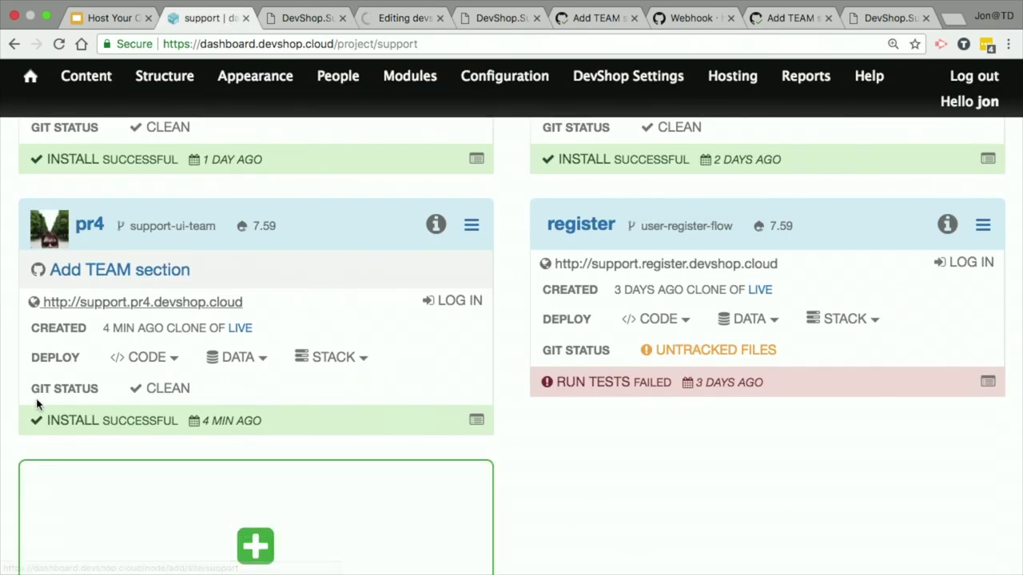
Step: Start a code deploy on the pr4 environment with Follow Logs enabled
scroll(577, 454, "down", 2)
left_click(72, 336)
scroll(290, 379, "down", 5)
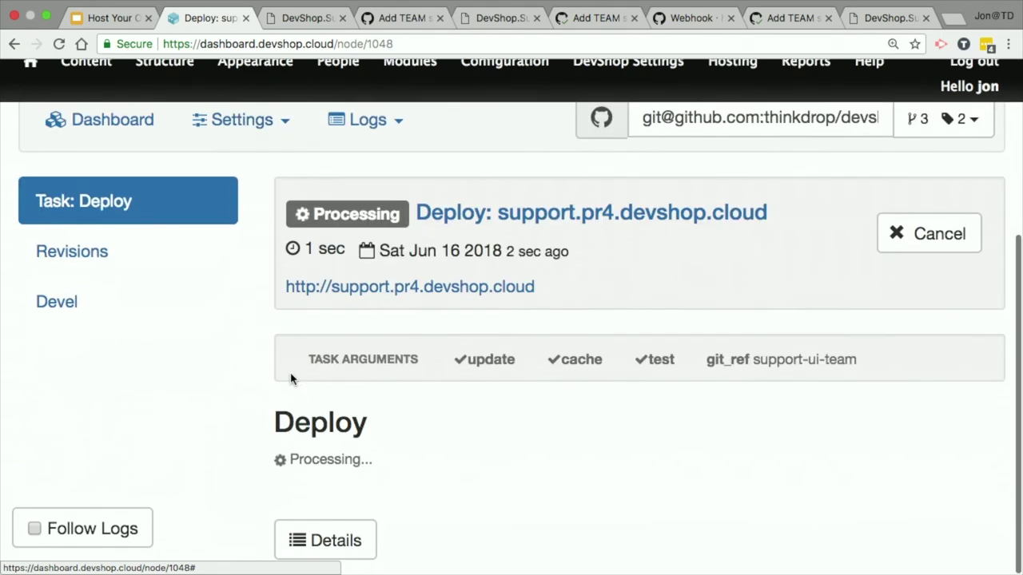
left_click(116, 543)
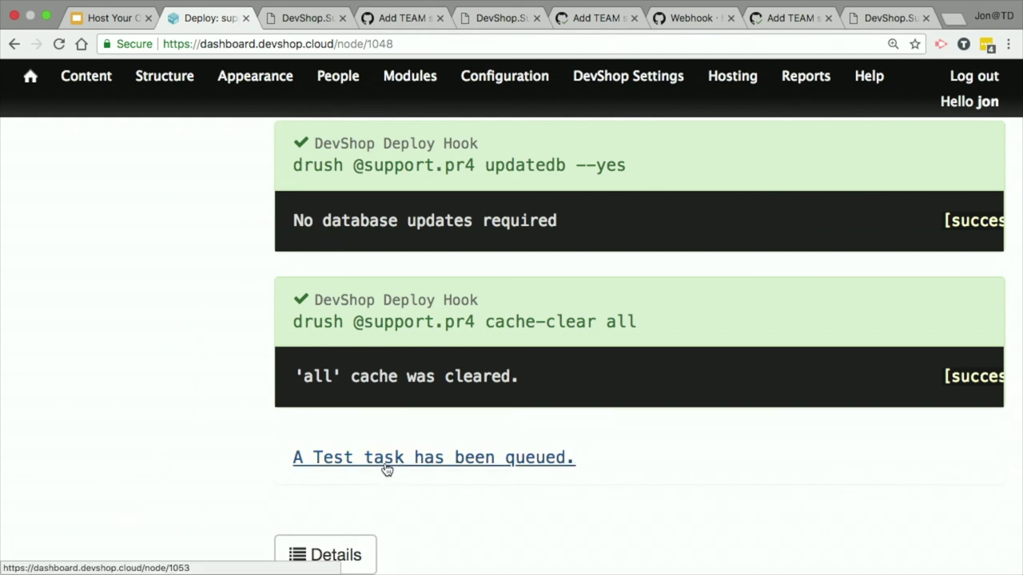
Step: Read the pr4 deploy log through composer install, updatedb and cache-clear until a Test task is queued
scroll(181, 295, "up", 15)
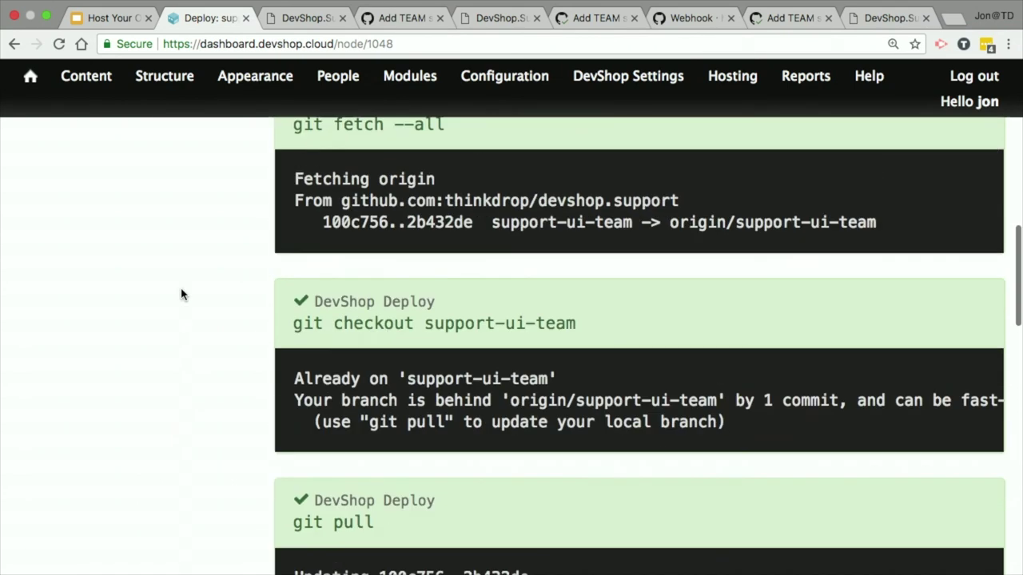
scroll(181, 295, "up", 6)
scroll(181, 295, "down", 7)
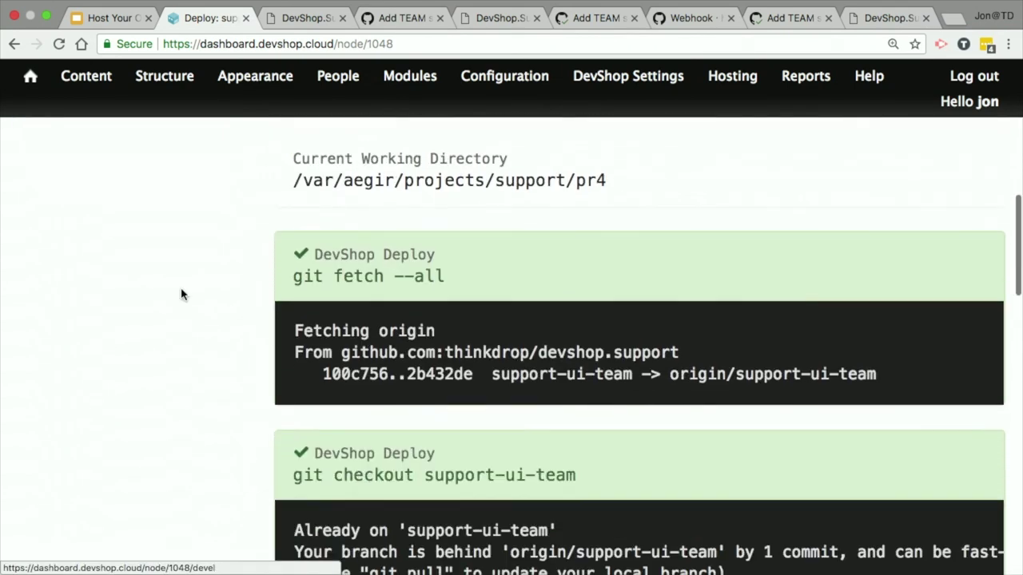
scroll(181, 294, "down", 2)
key("super+equal")
key("super+minus")
scroll(807, 287, "down", 1)
key("super+equal")
scroll(806, 287, "down", 3)
scroll(643, 339, "down", 2)
scroll(643, 340, "down", 3)
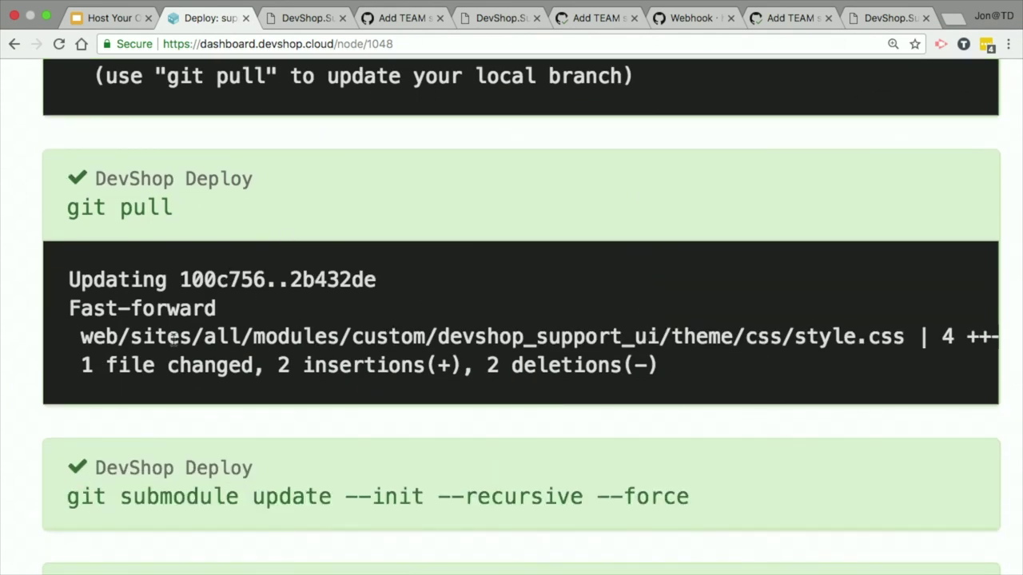
scroll(549, 321, "down", 9)
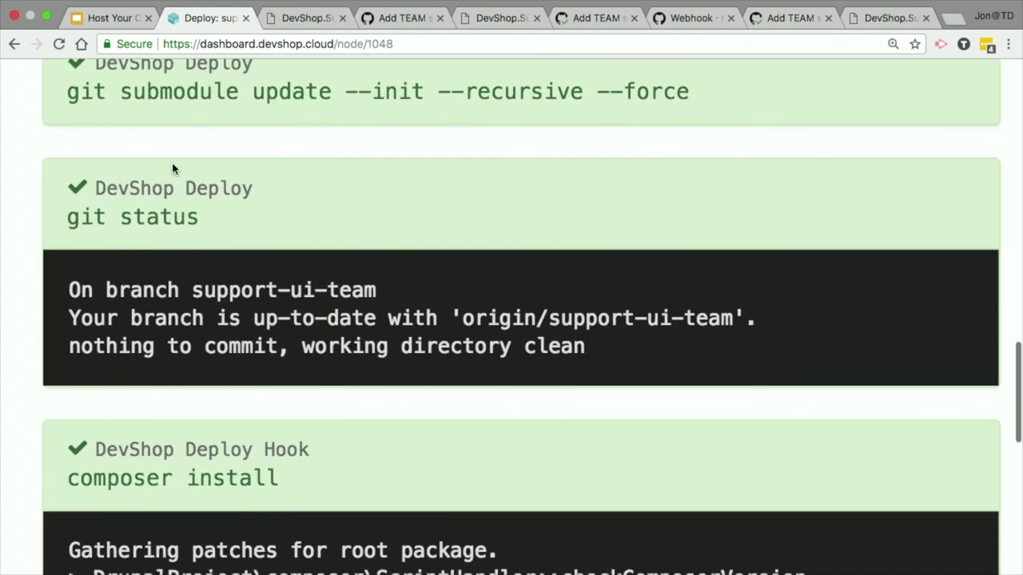
scroll(120, 160, "up", 1)
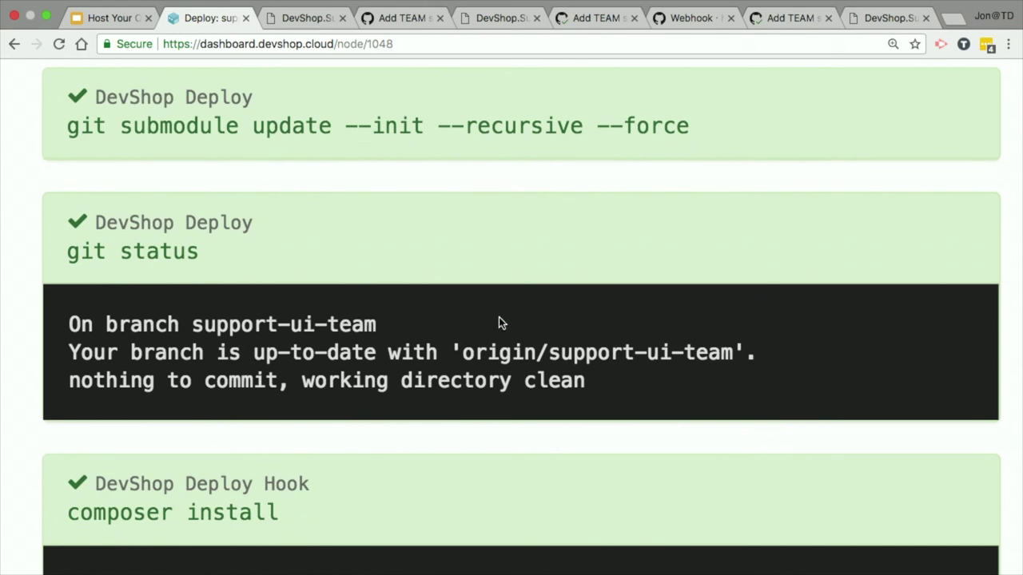
scroll(532, 316, "down", 5)
scroll(533, 317, "up", 2)
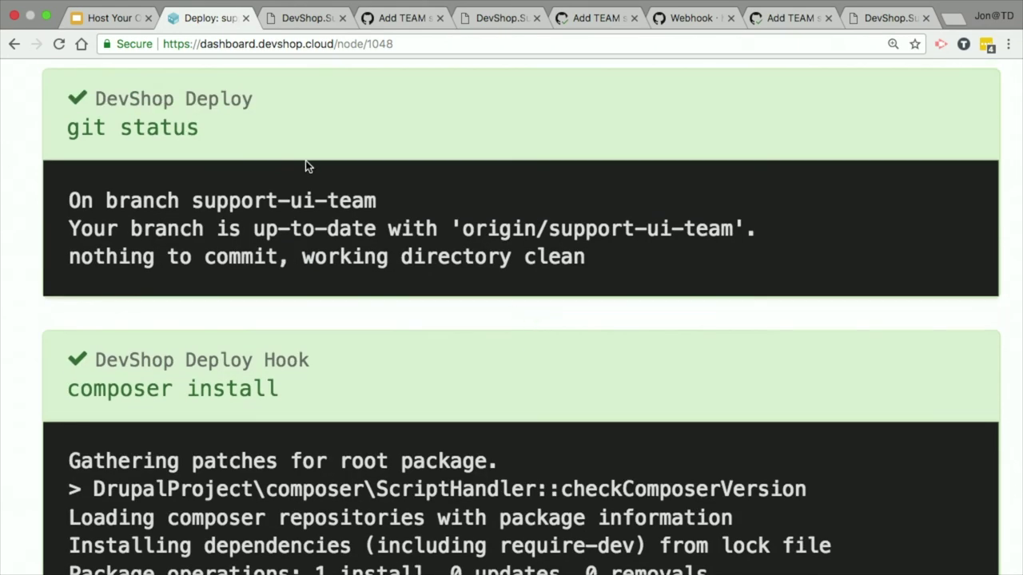
scroll(214, 285, "down", 2)
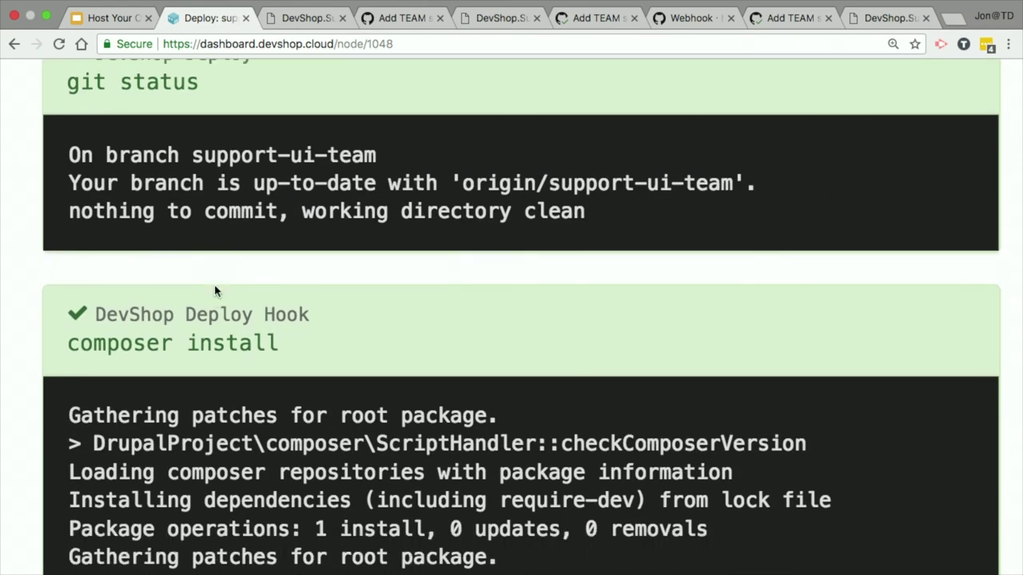
scroll(215, 285, "down", 4)
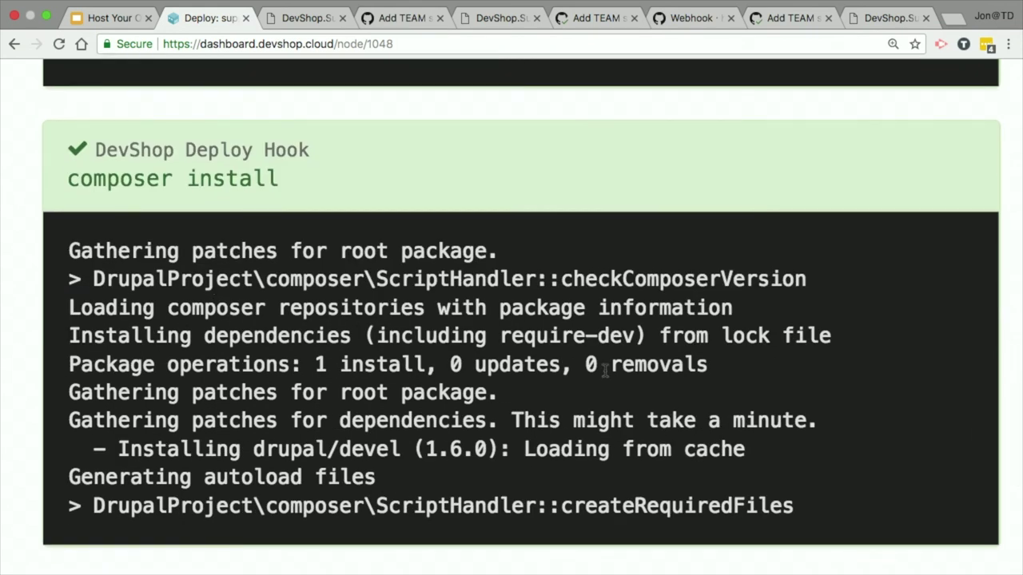
scroll(605, 369, "down", 5)
scroll(607, 373, "up", 4)
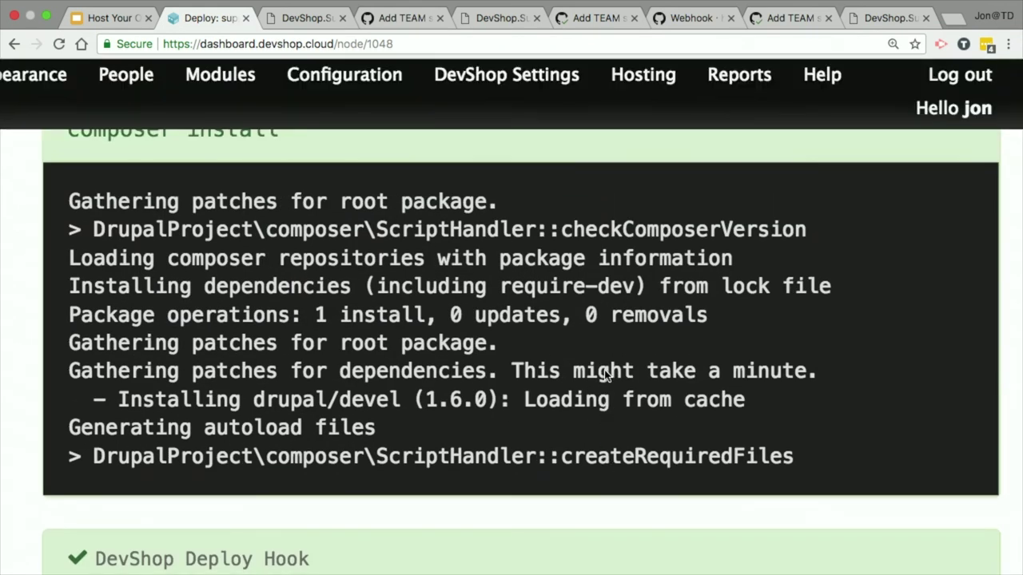
scroll(606, 372, "down", 6)
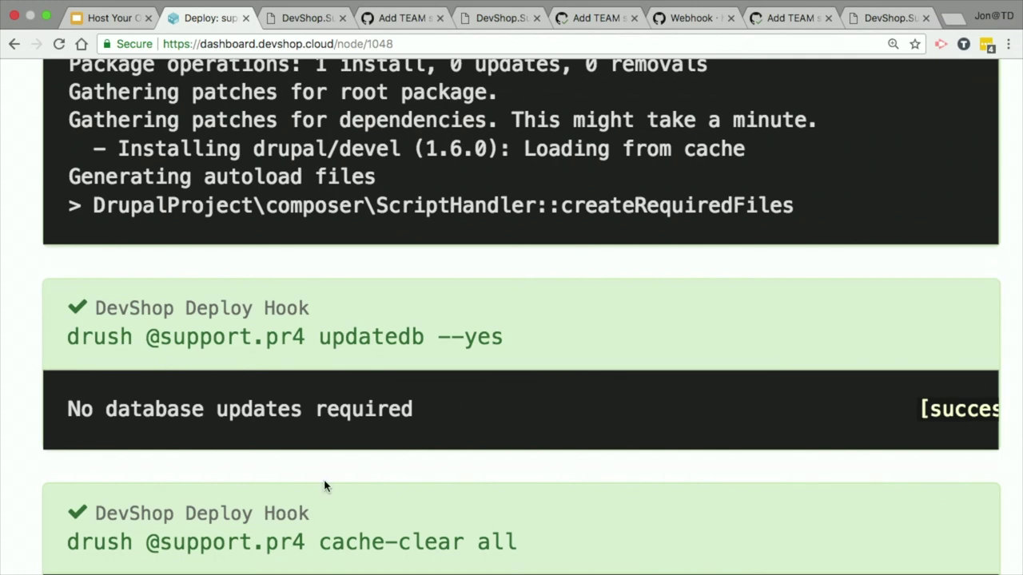
scroll(324, 485, "down", 3)
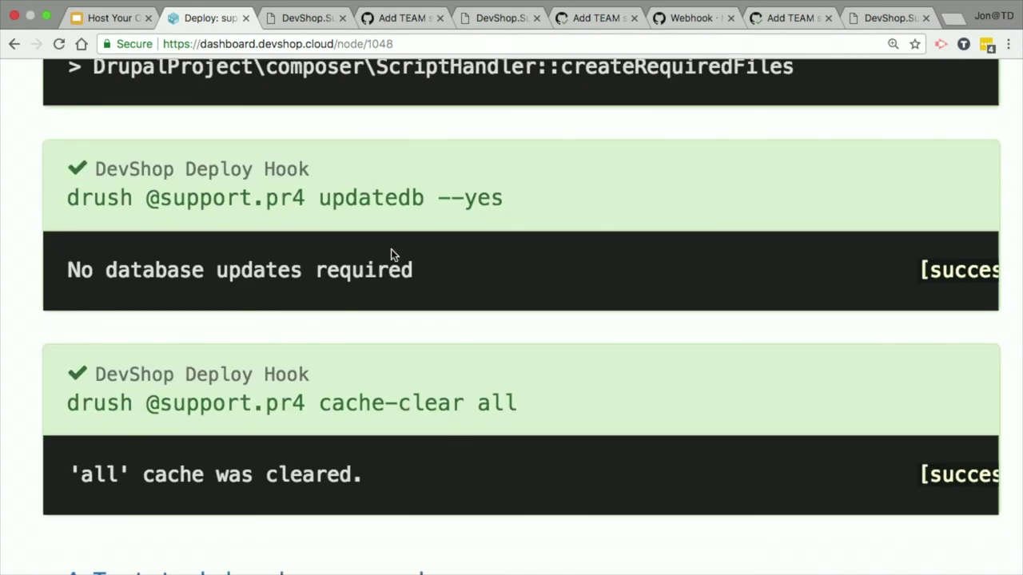
scroll(367, 489, "right", 3)
scroll(363, 483, "left", 3)
scroll(363, 430, "down", 4)
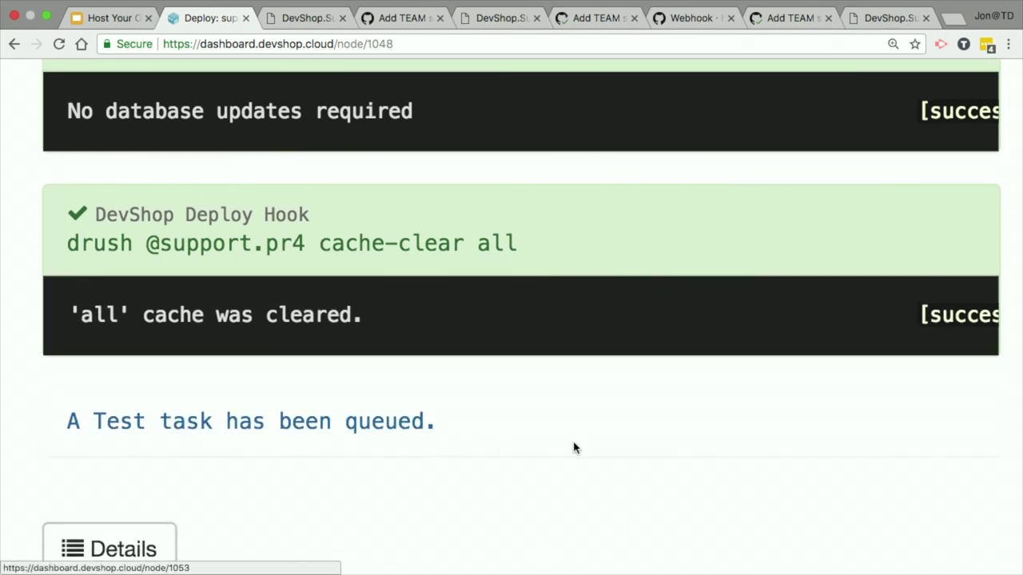
Step: Review the results of the queued pr4 Run Tests task
left_click(293, 423)
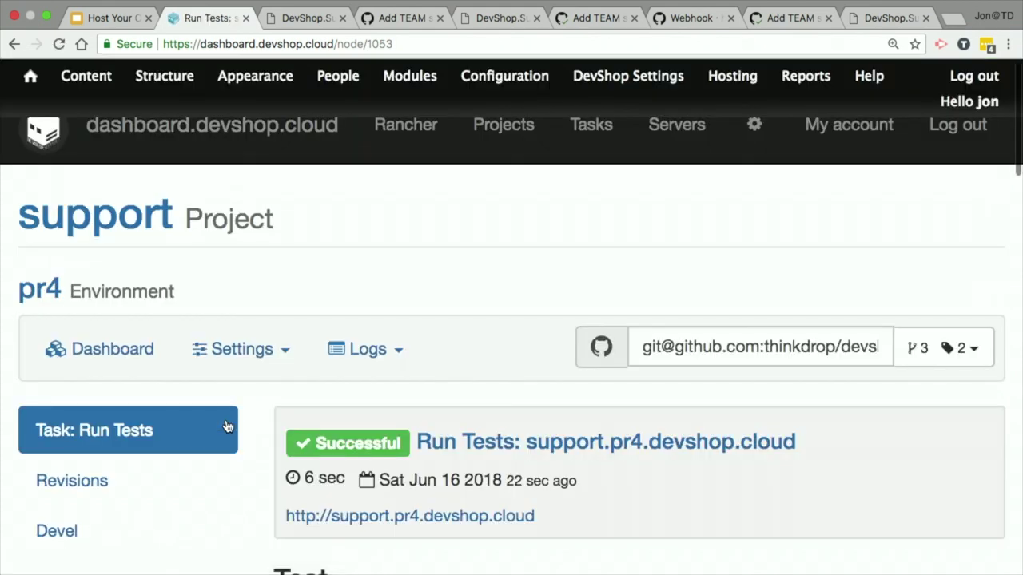
scroll(764, 416, "down", 10)
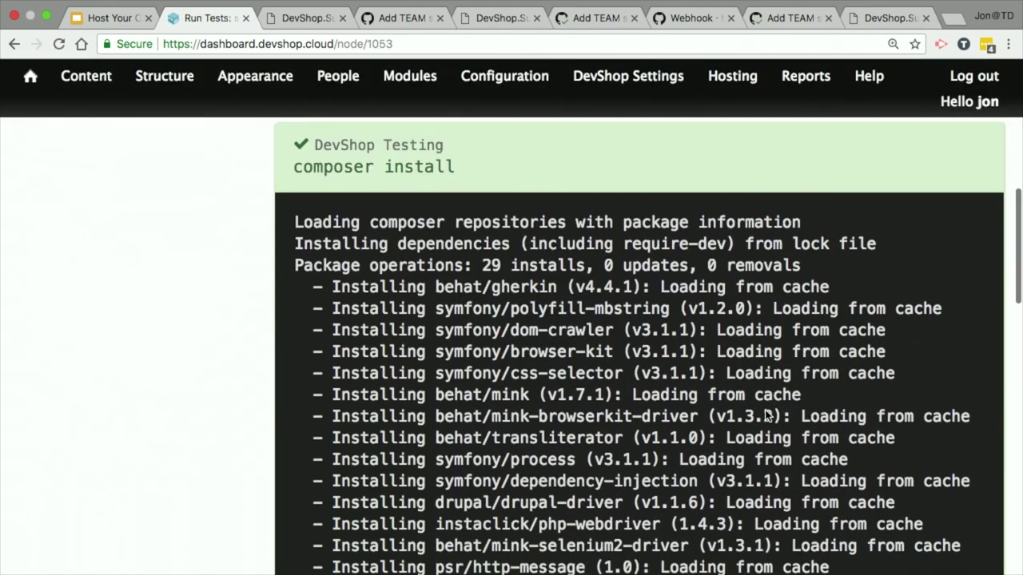
scroll(765, 411, "down", 10)
scroll(764, 412, "up", 20)
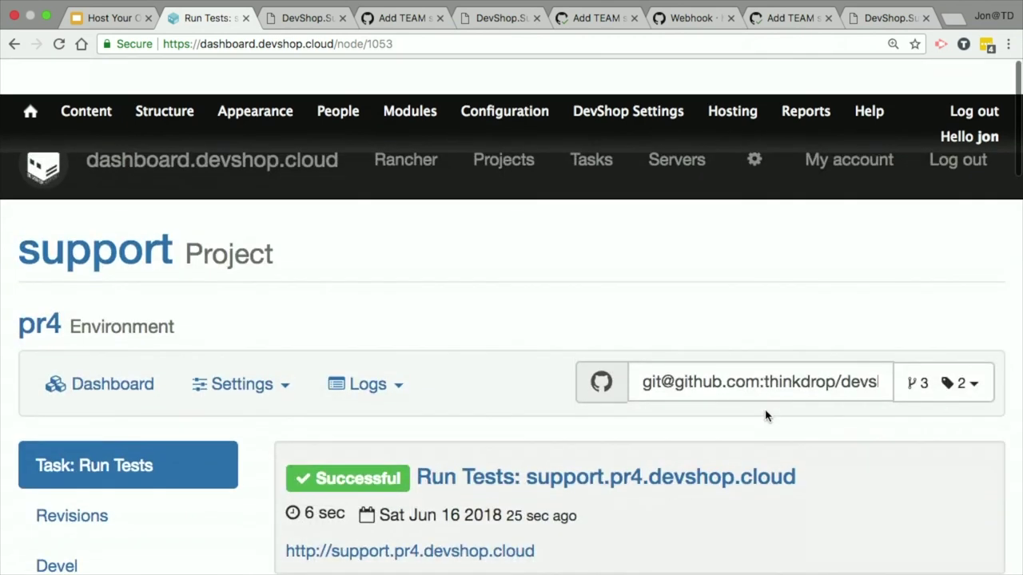
scroll(721, 281, "down", 5)
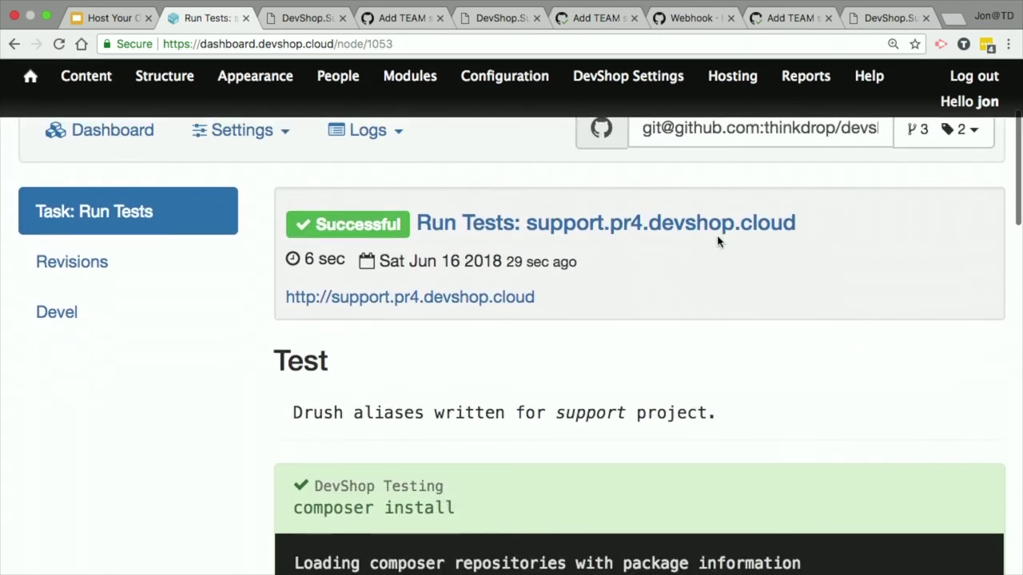
Step: Go to the support project's Project Settings page
left_click(291, 140)
left_click(251, 180)
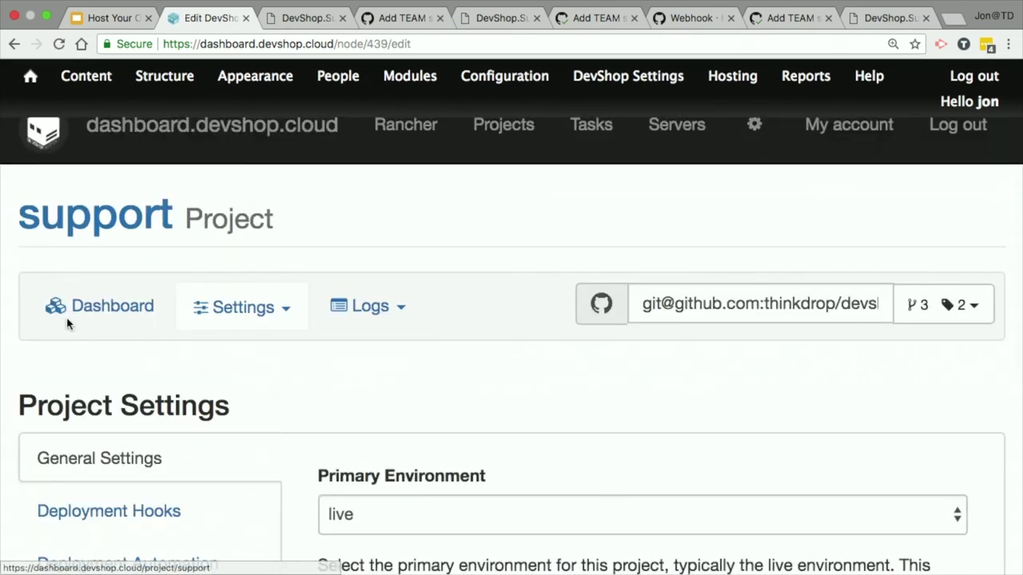
scroll(68, 322, "down", 6)
Step: Check the Testing settings: test type Behat with Behat folder path 'tests'
left_click(183, 375)
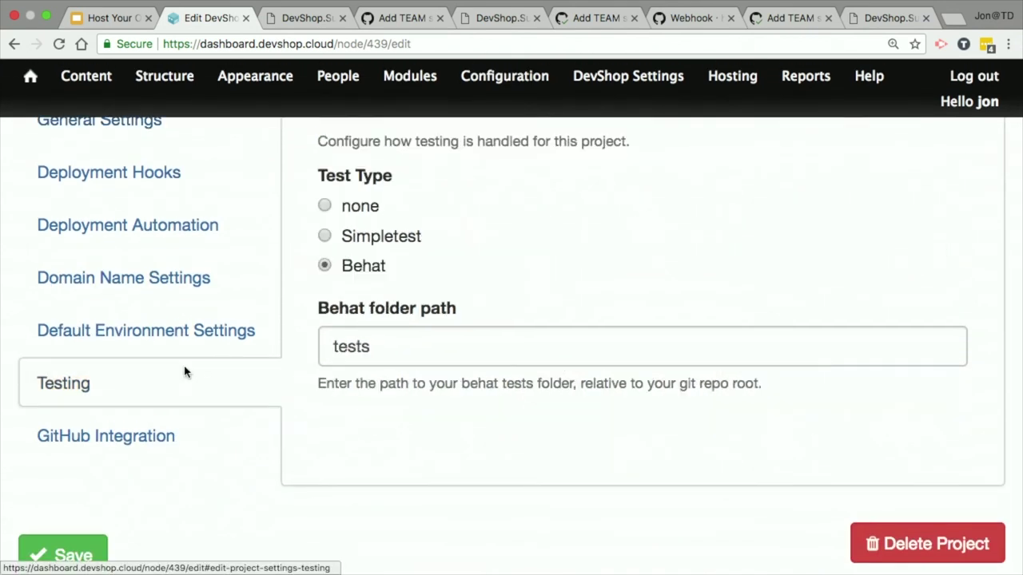
left_click(399, 333)
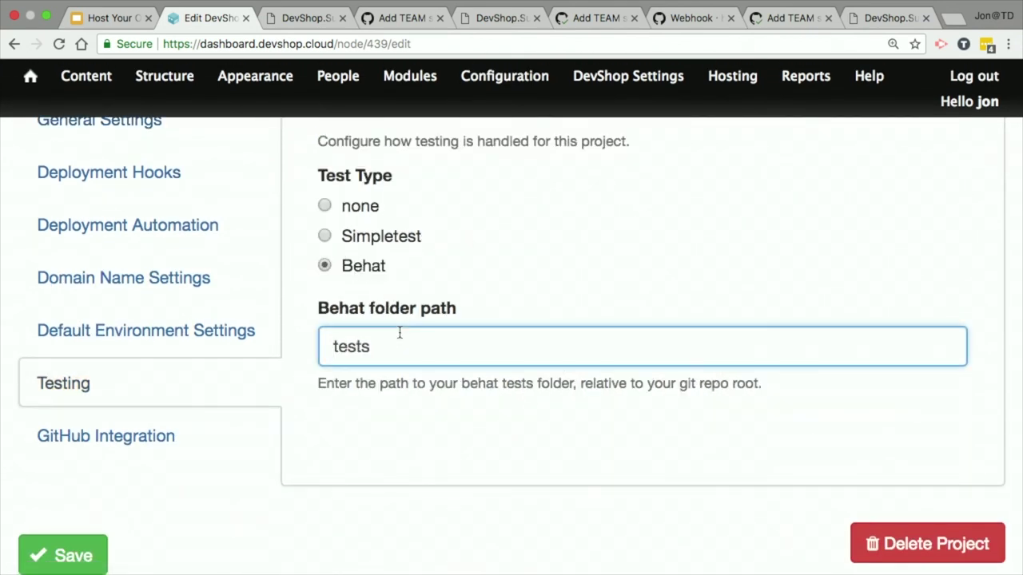
scroll(516, 314, "up", 1)
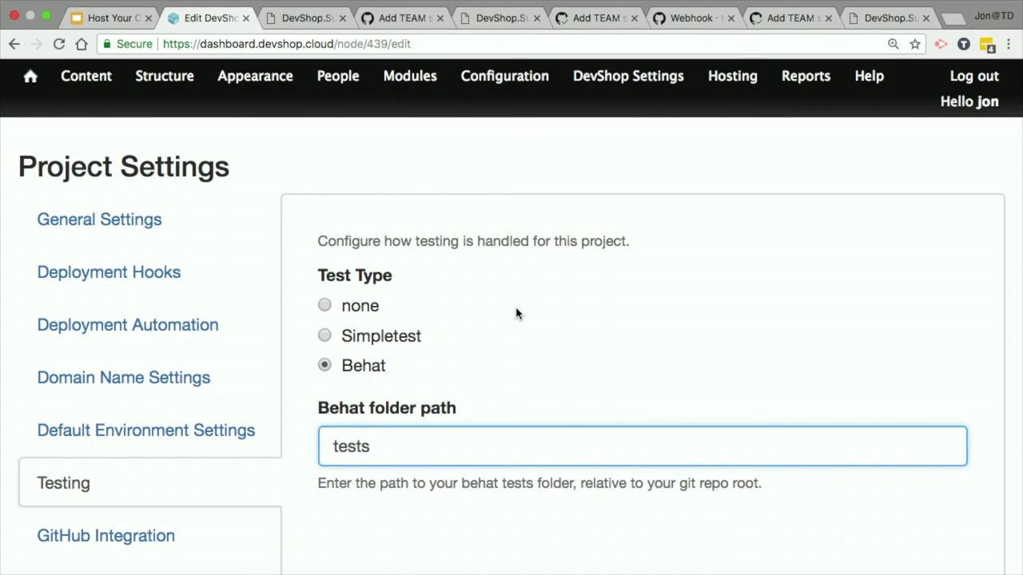
scroll(441, 373, "down", 3)
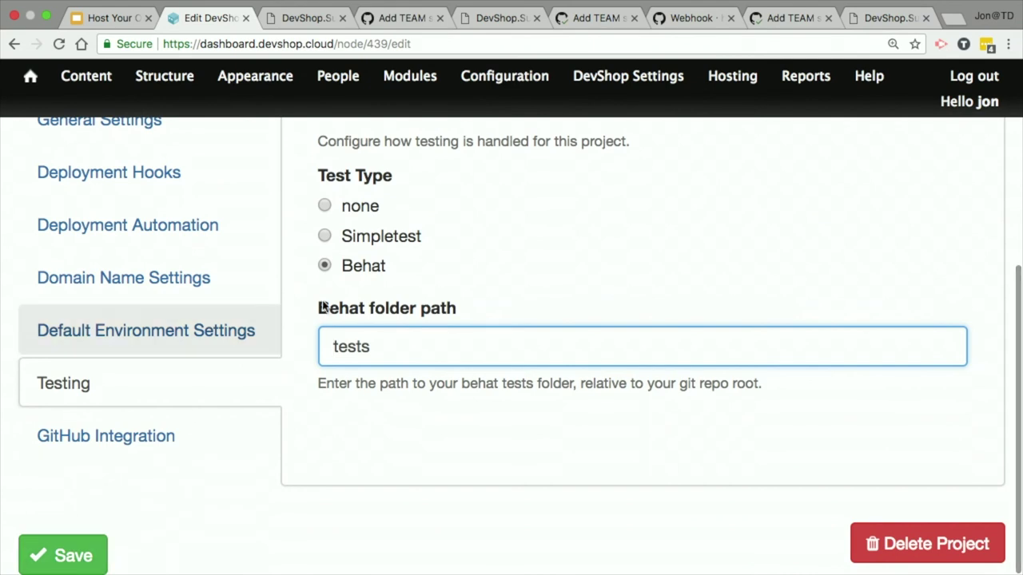
scroll(279, 310, "up", 10)
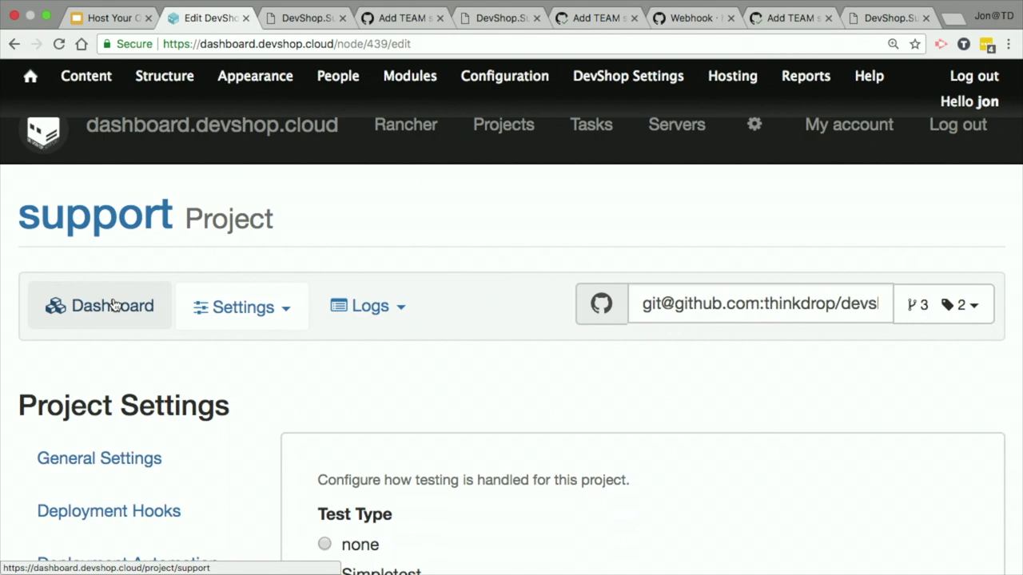
Step: Open pr4's Run Tests log showing 1 scenario and 5 steps passed
left_click(72, 319)
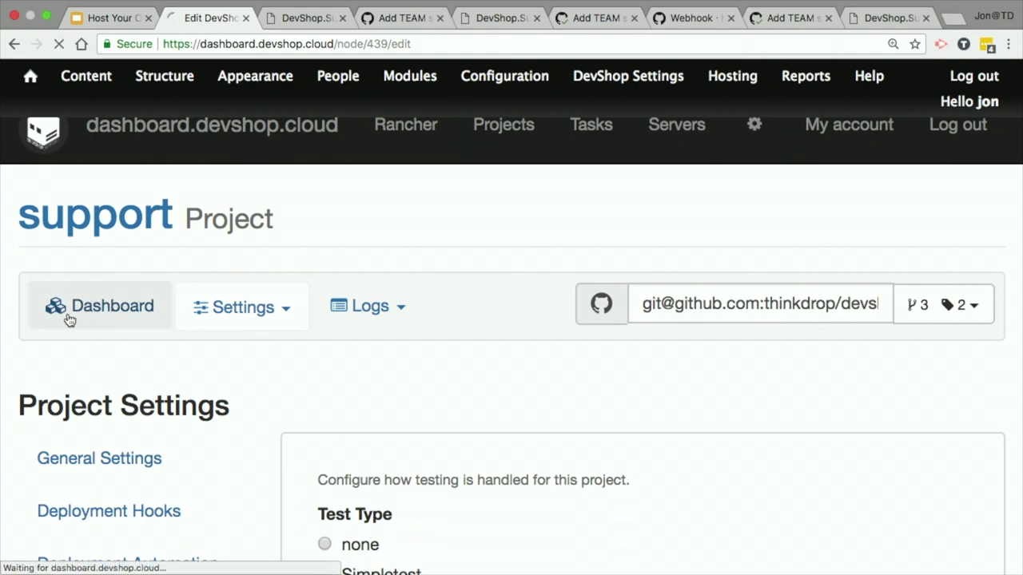
scroll(520, 347, "down", 10)
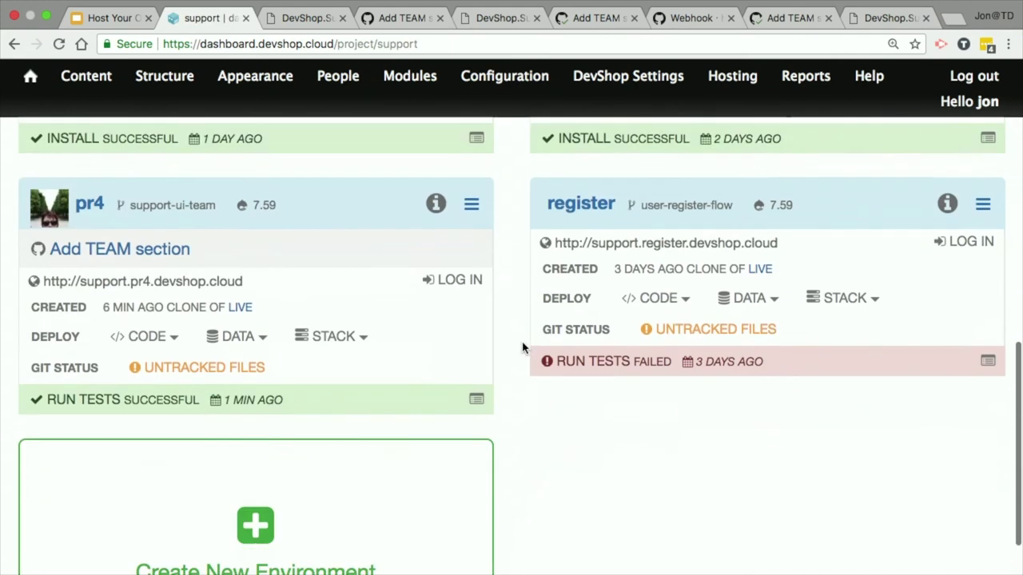
scroll(518, 347, "up", 1)
left_click(476, 394)
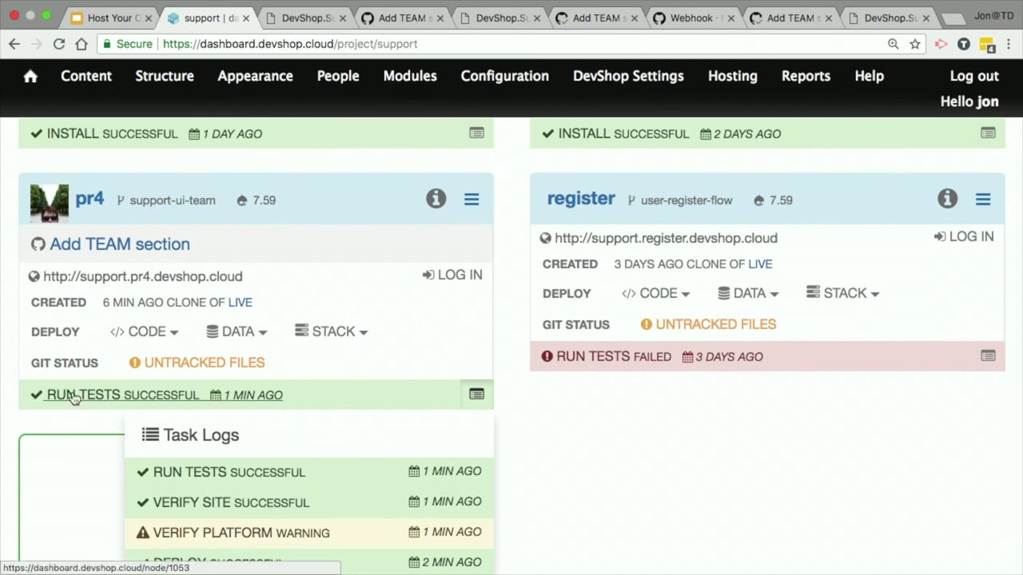
left_click(110, 406)
scroll(530, 392, "down", 15)
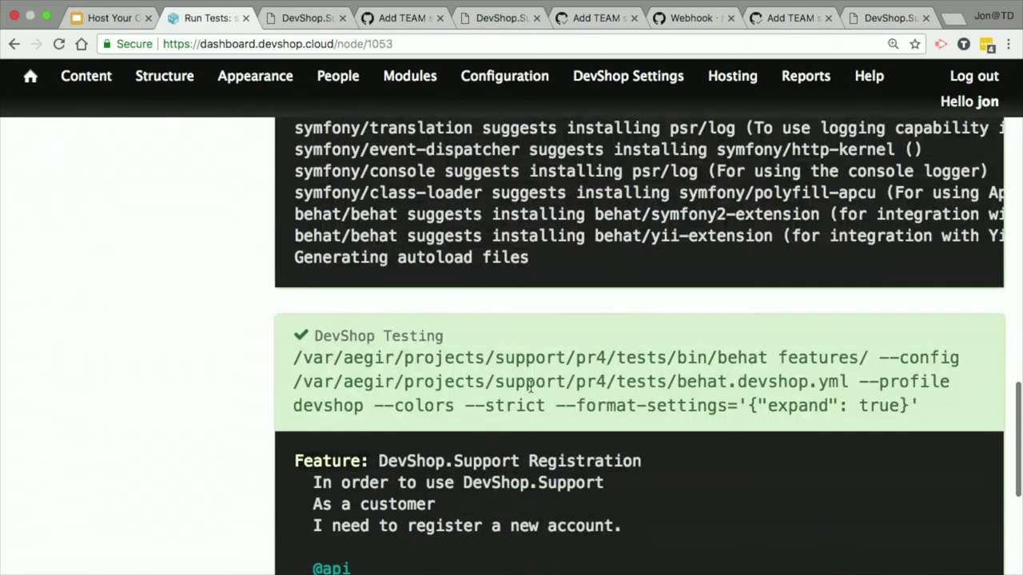
scroll(530, 392, "up", 3)
scroll(530, 392, "down", 1)
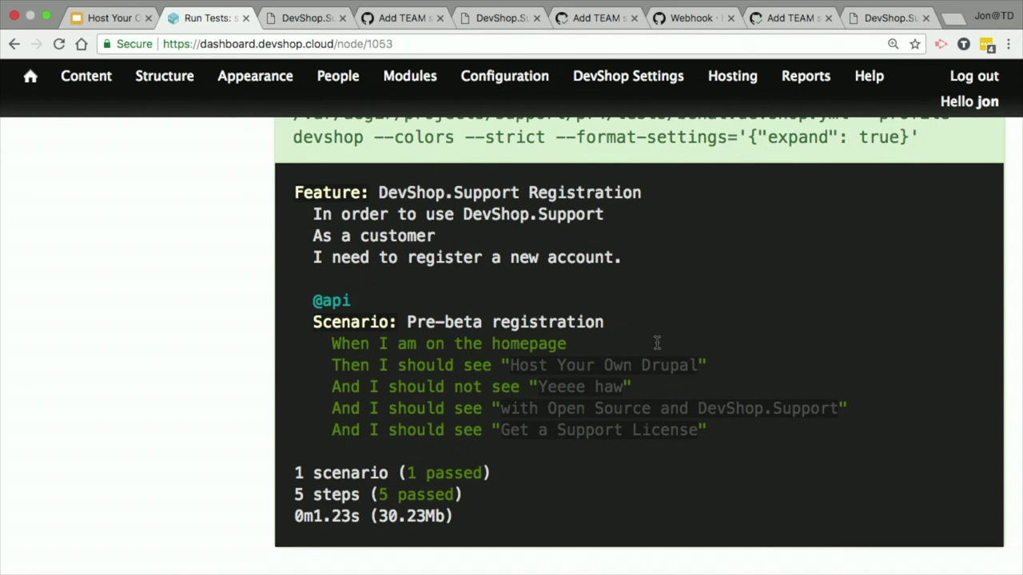
Step: Close the developer tools on the DevShop.Support site and return to the Add TEAM pull request
left_click(310, 18)
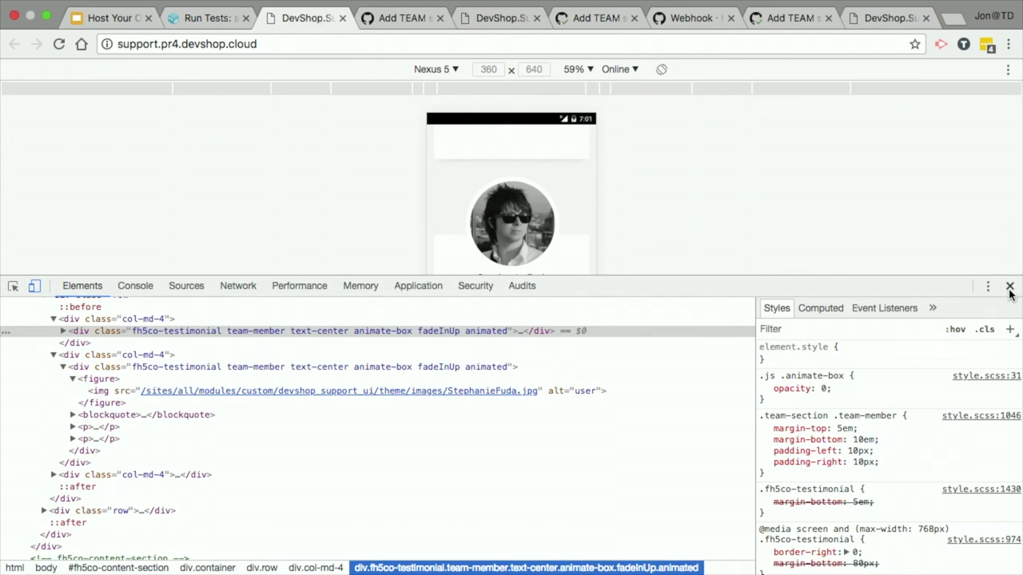
left_click(1009, 286)
left_click(200, 17)
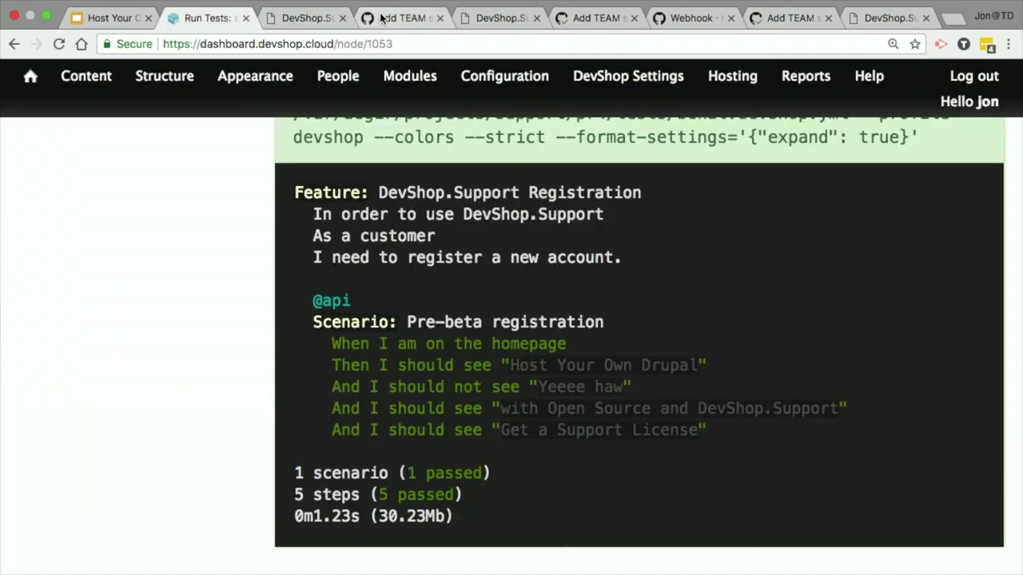
left_click(385, 19)
Step: Review the pull request's conversation and changed files, then view the full style.css file
scroll(223, 360, "up", 5)
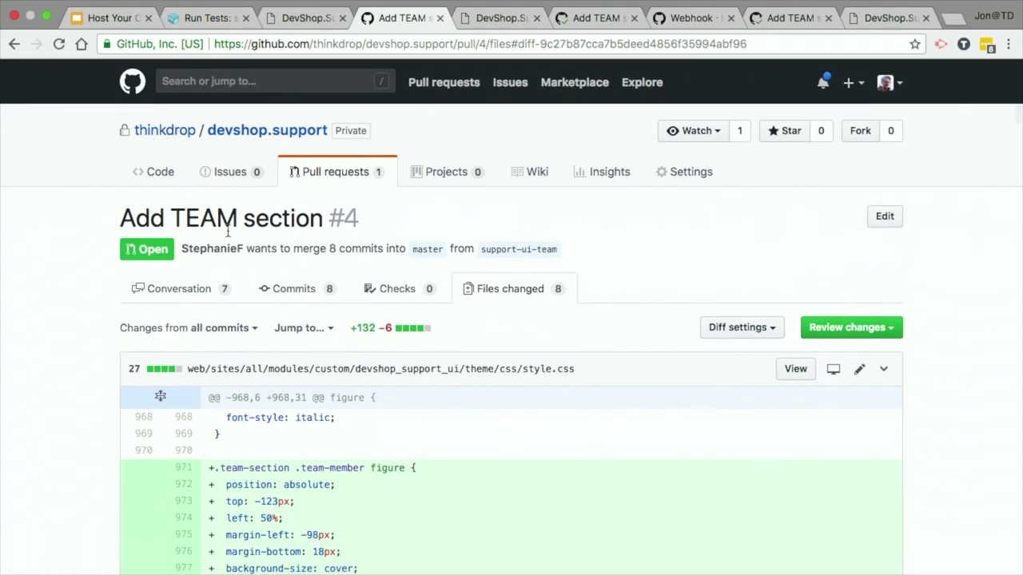
left_click(162, 293)
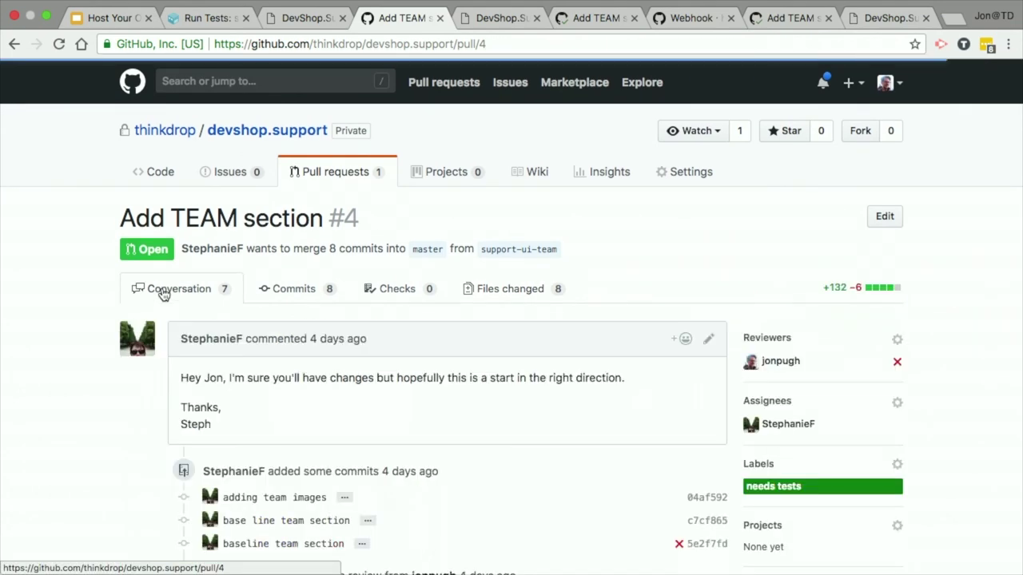
left_click(509, 297)
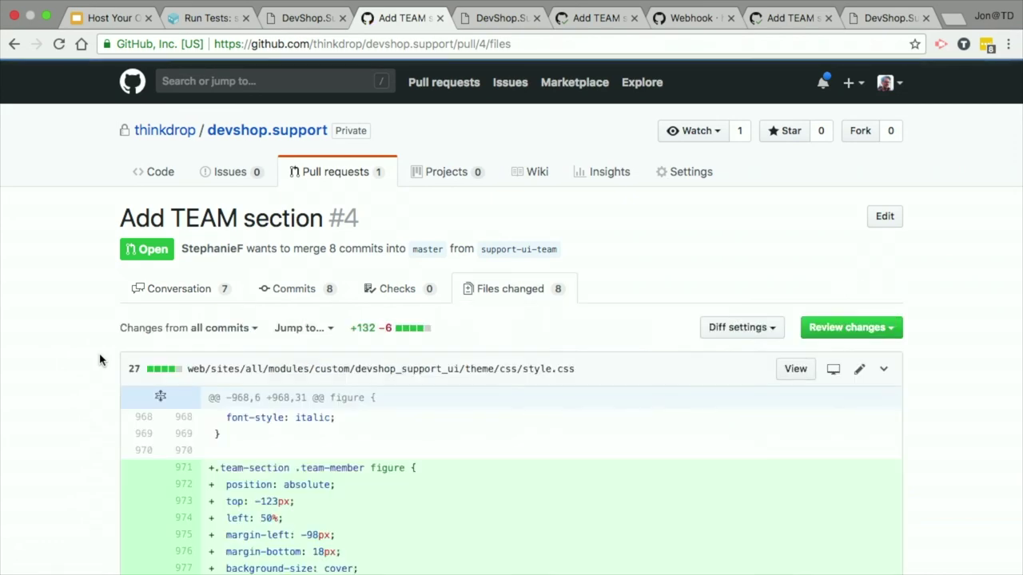
scroll(107, 381, "down", 20)
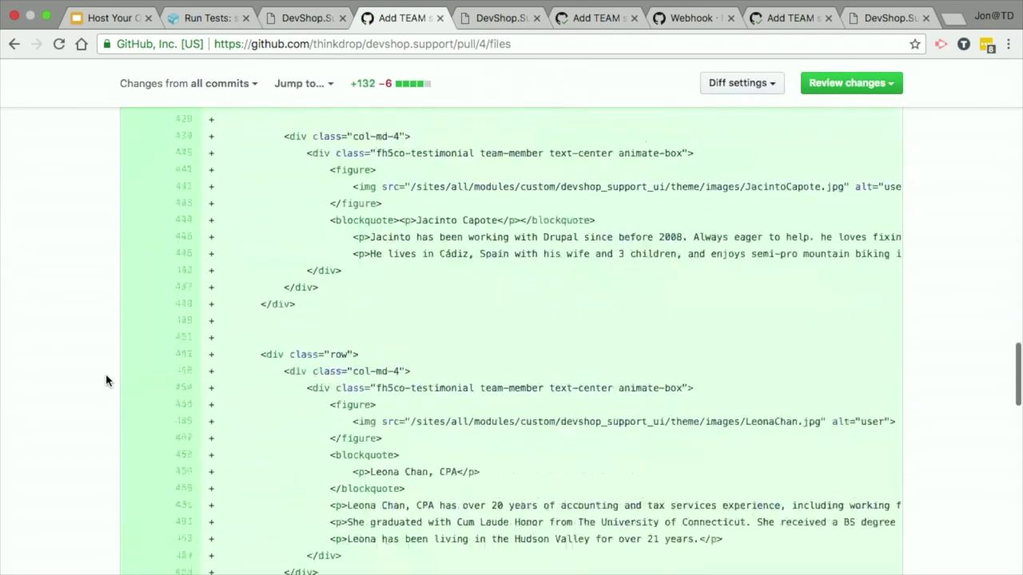
scroll(106, 381, "up", 20)
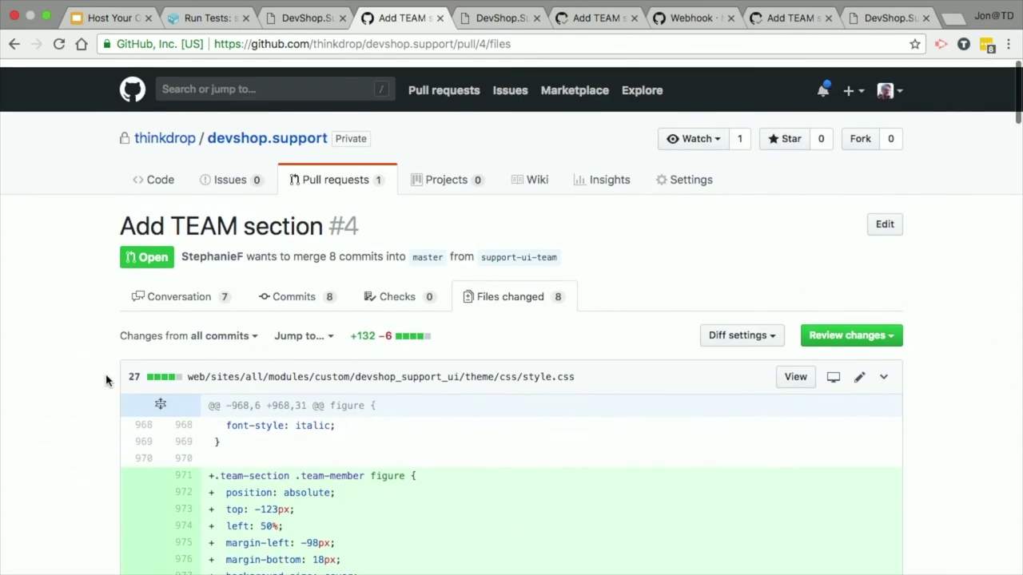
left_click(158, 294)
scroll(623, 397, "down", 6)
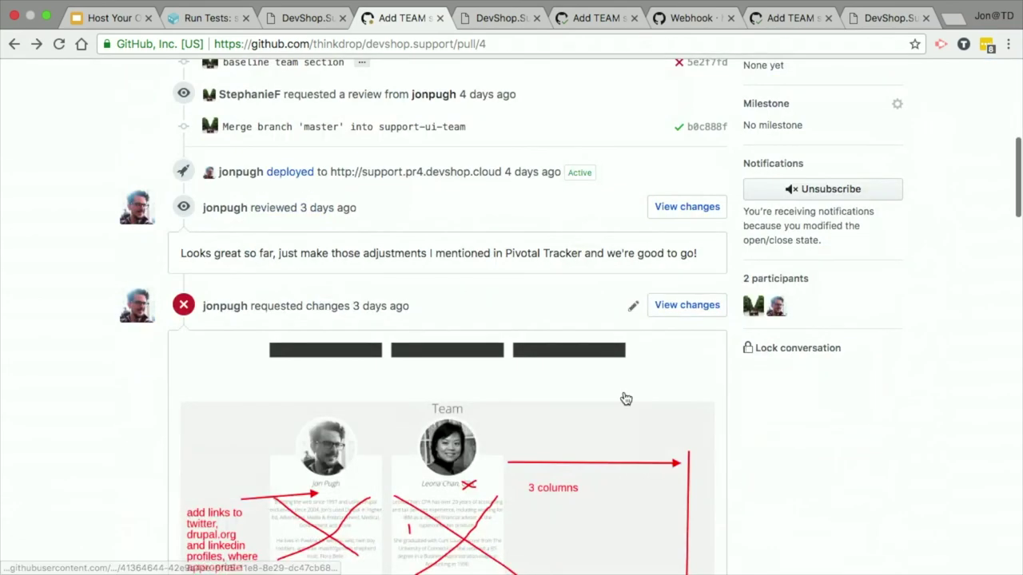
scroll(625, 398, "up", 7)
left_click(503, 289)
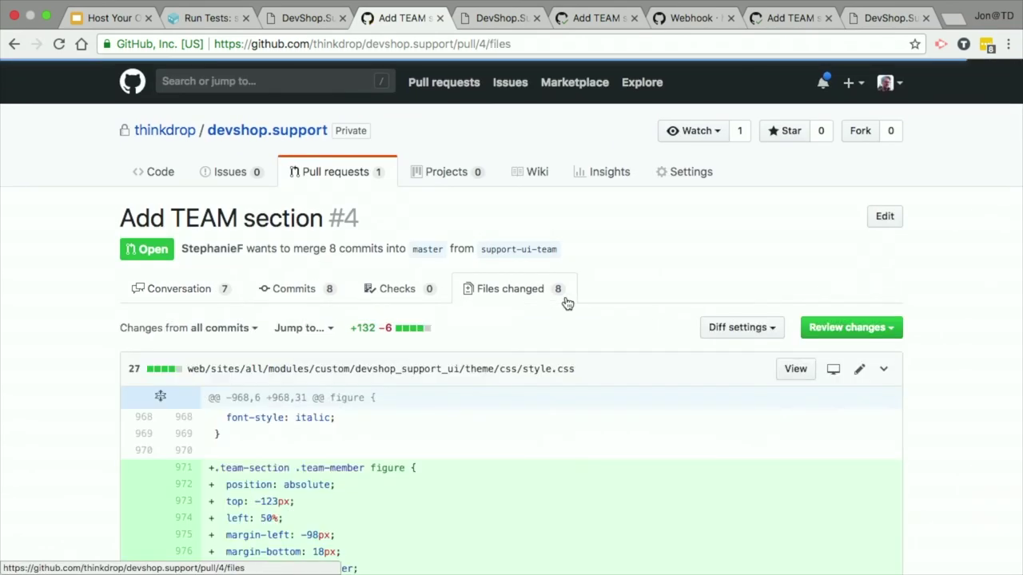
left_click(795, 369)
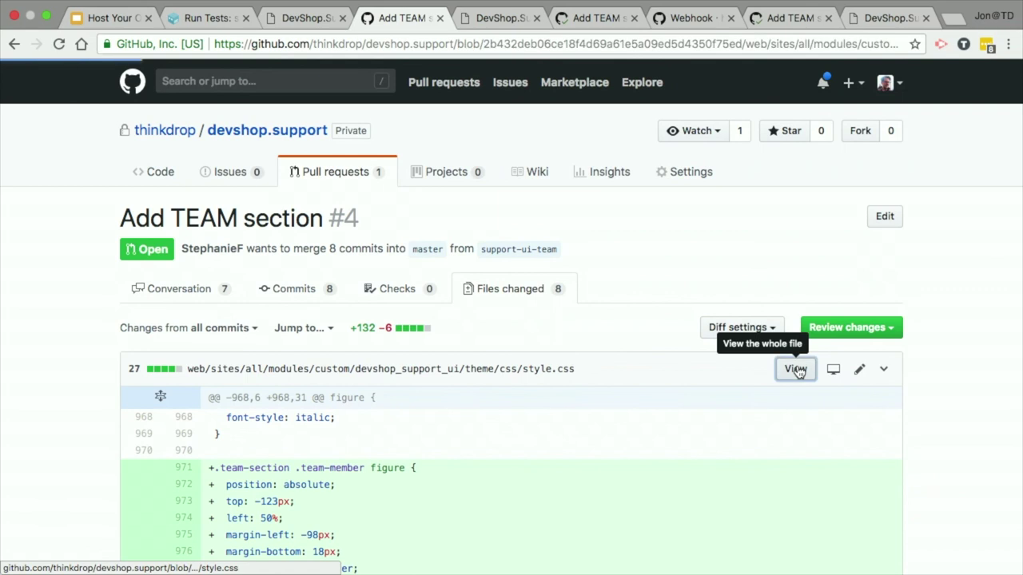
Step: Open tests/features/tests.feature on the support-ui-team branch in the editor
left_click(172, 213)
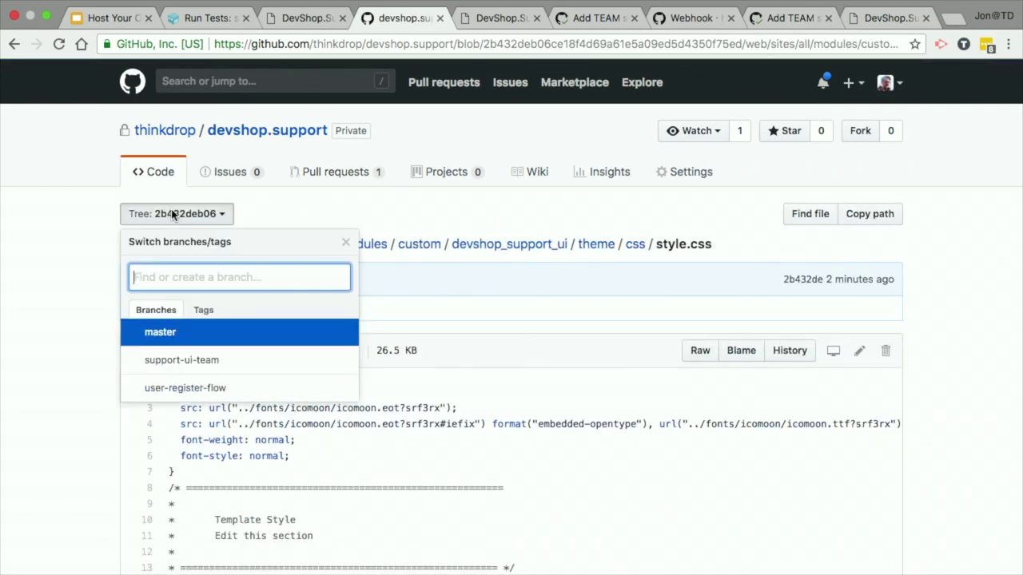
left_click(201, 361)
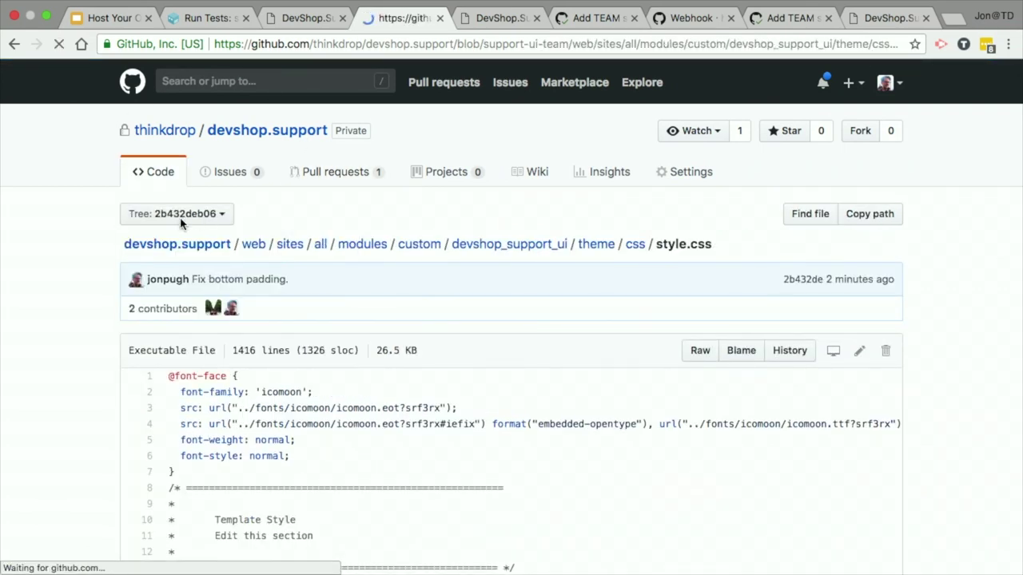
left_click(213, 245)
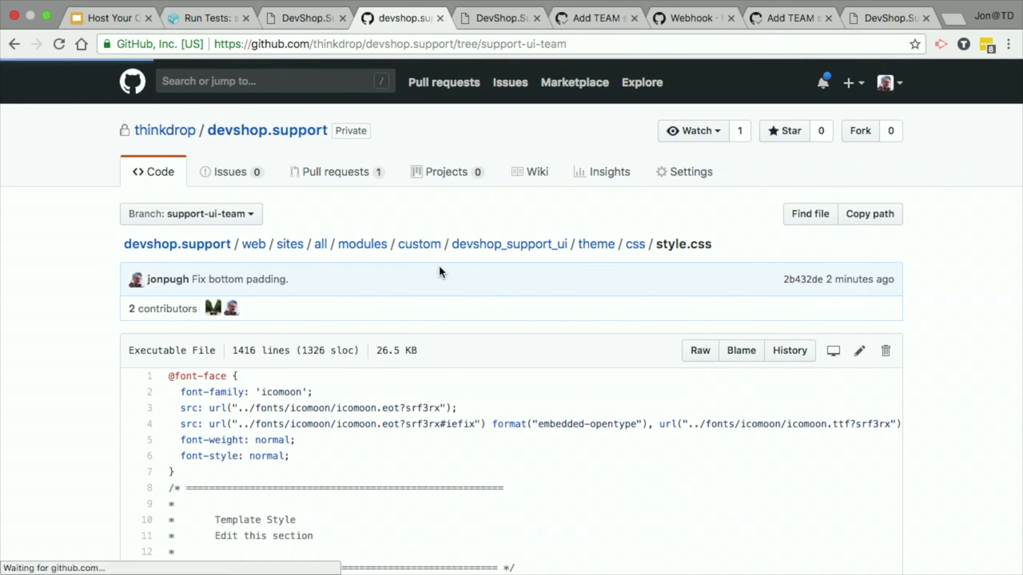
scroll(151, 319, "down", 2)
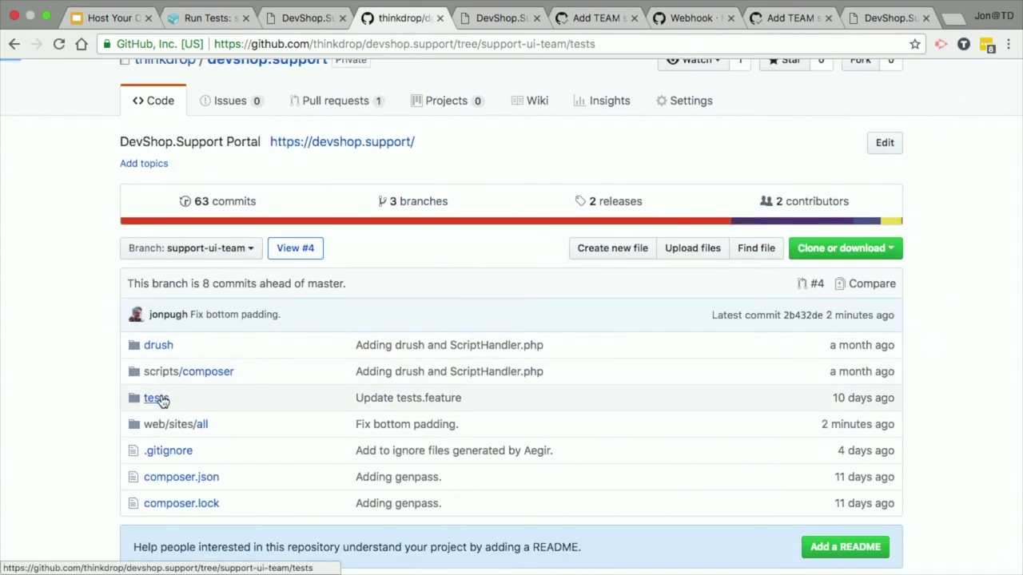
left_click(160, 398)
left_click(172, 340)
left_click(190, 366)
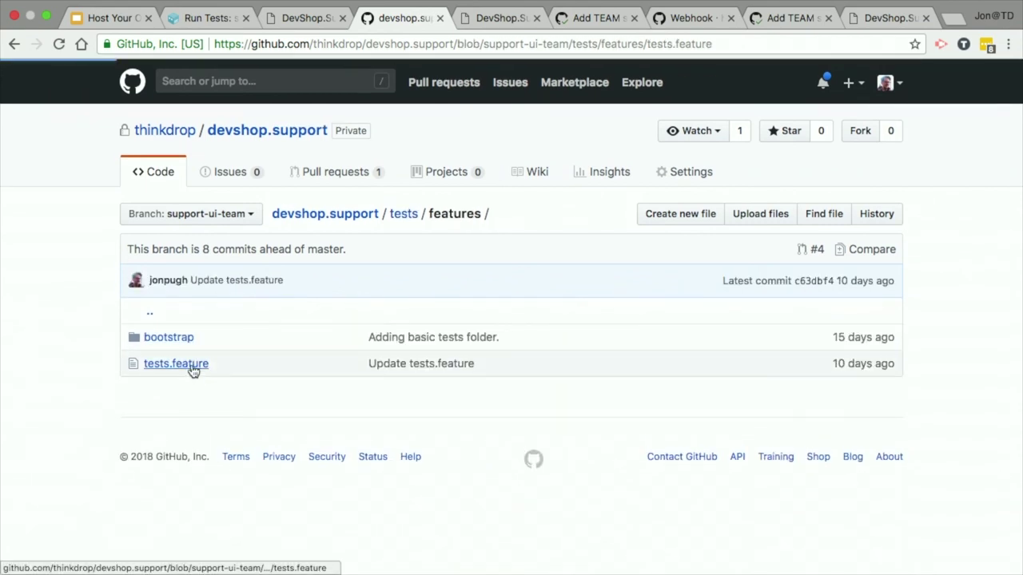
scroll(599, 368, "down", 5)
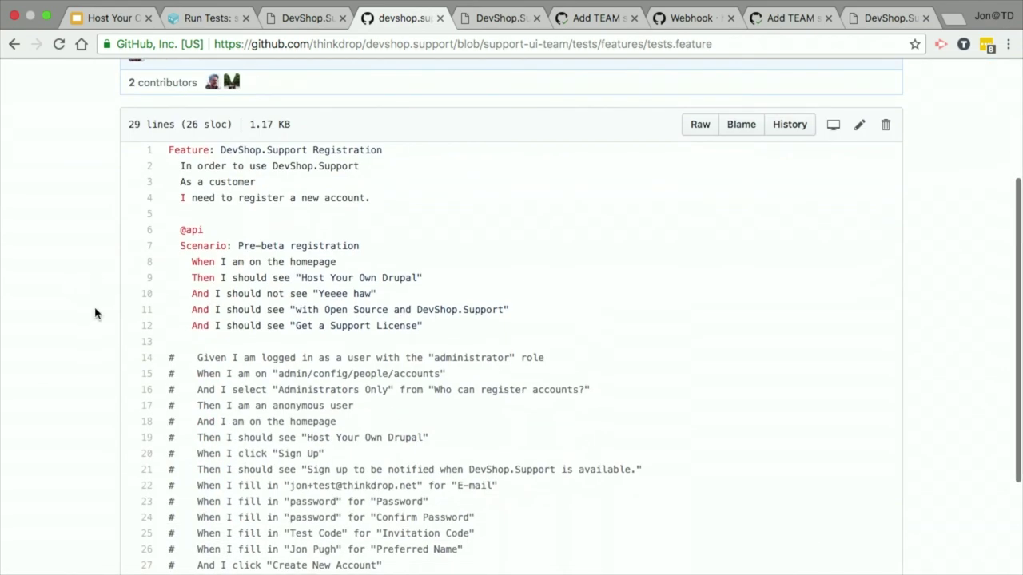
left_click(860, 127)
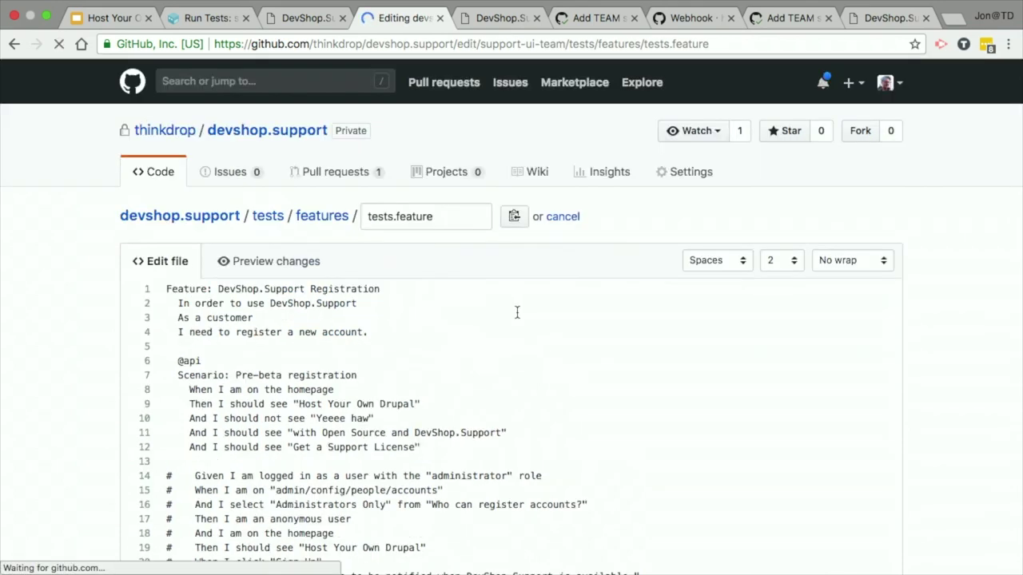
Step: Add an 'And I should see' step with a team member's name after line 12
scroll(556, 314, "down", 1)
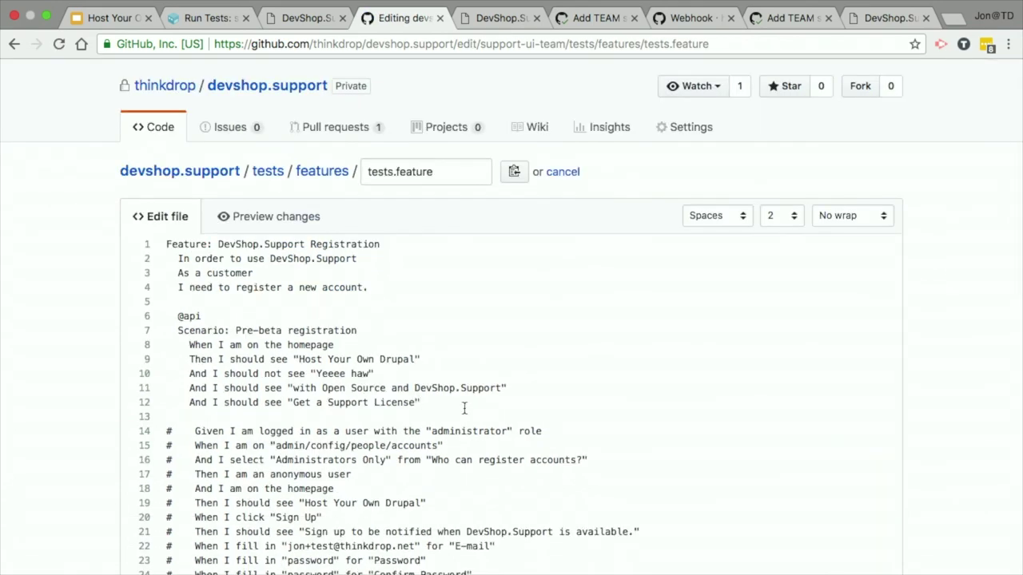
key("Return")
type("And")
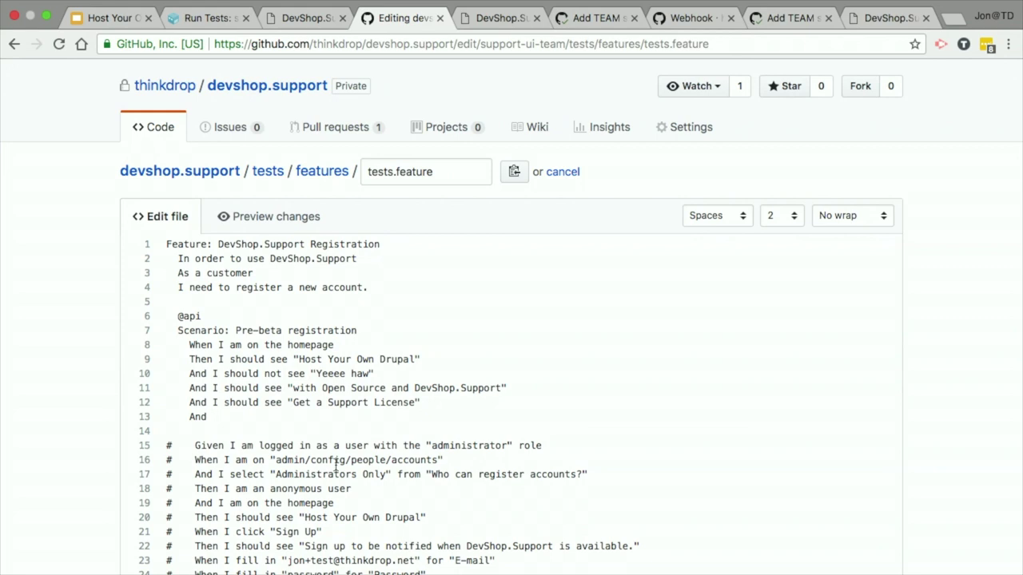
type("I should see \"Jon Pugh\"")
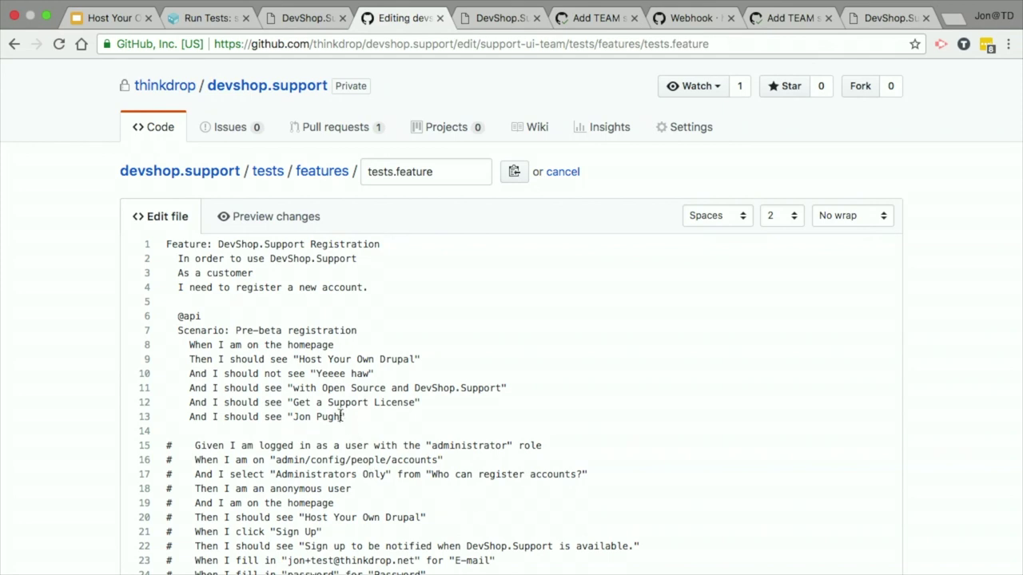
type(".")
Step: Commit tests.feature directly to support-ui-team as 'Update tests.feature'
scroll(952, 354, "down", 15)
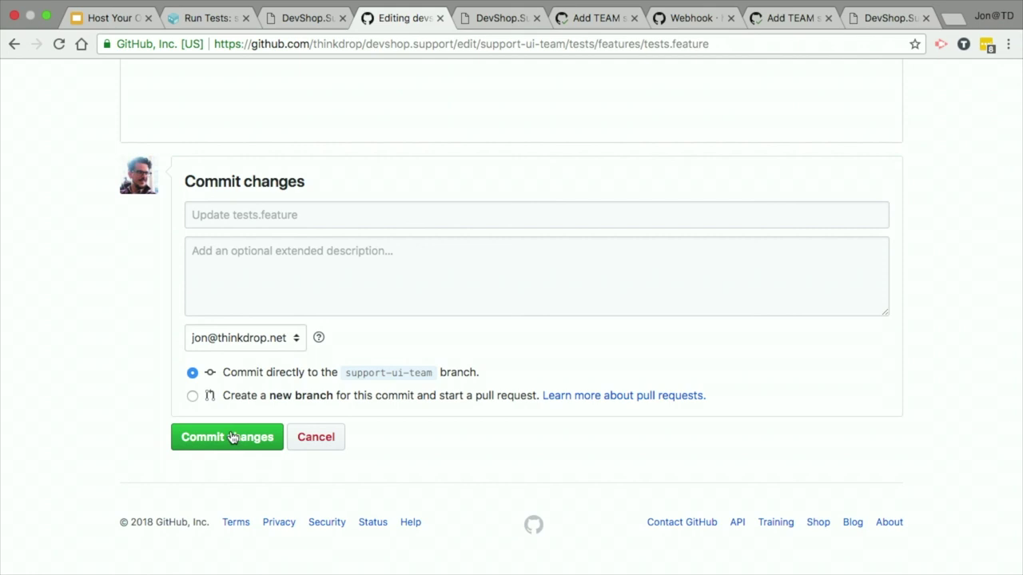
left_click(191, 442)
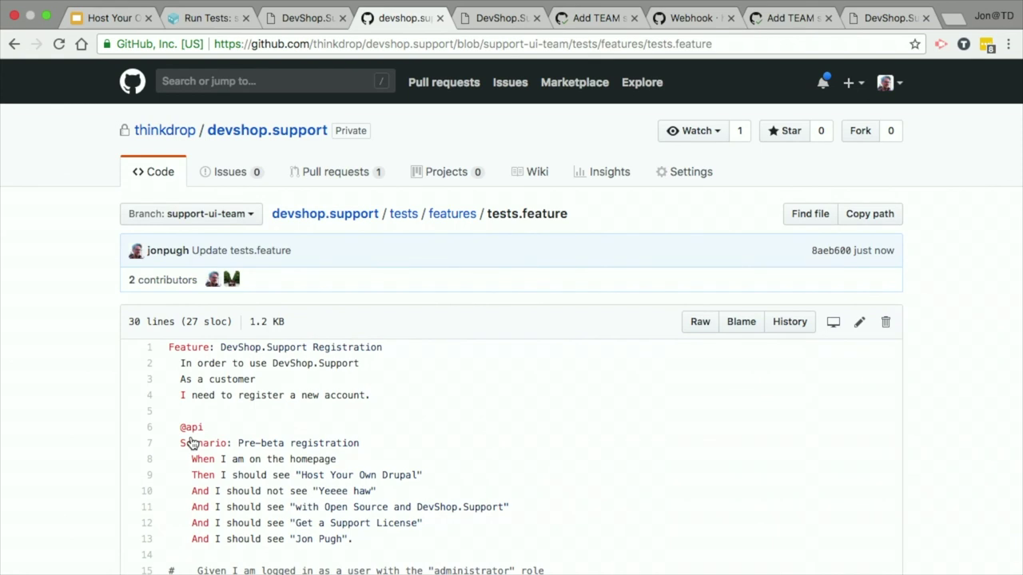
scroll(100, 425, "down", 3)
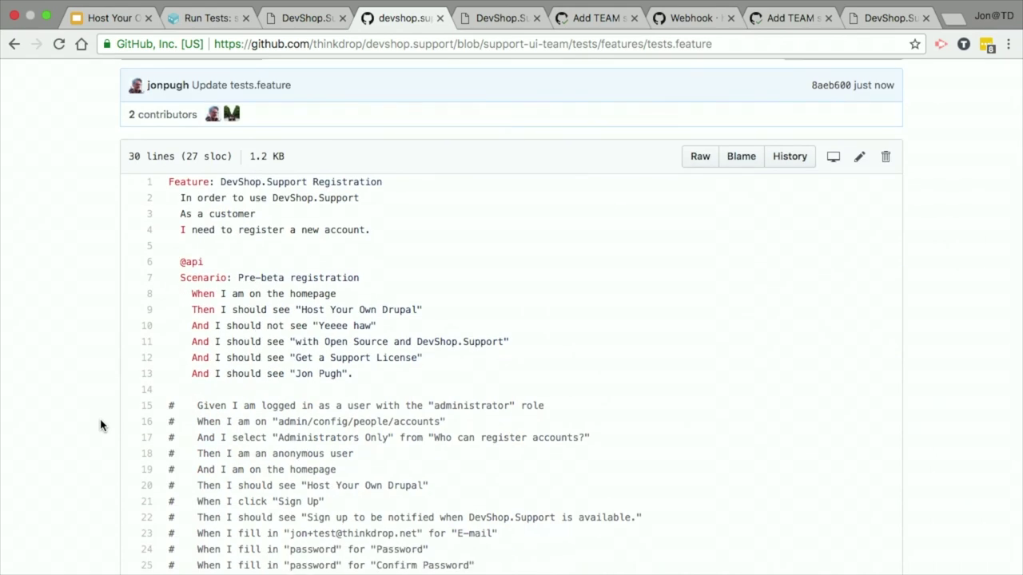
left_click(166, 15)
Step: Open pr4's latest Run Tests log with Follow Logs enabled
key("super+equal")
scroll(221, 164, "up", 15)
left_click(144, 216)
scroll(314, 239, "down", 10)
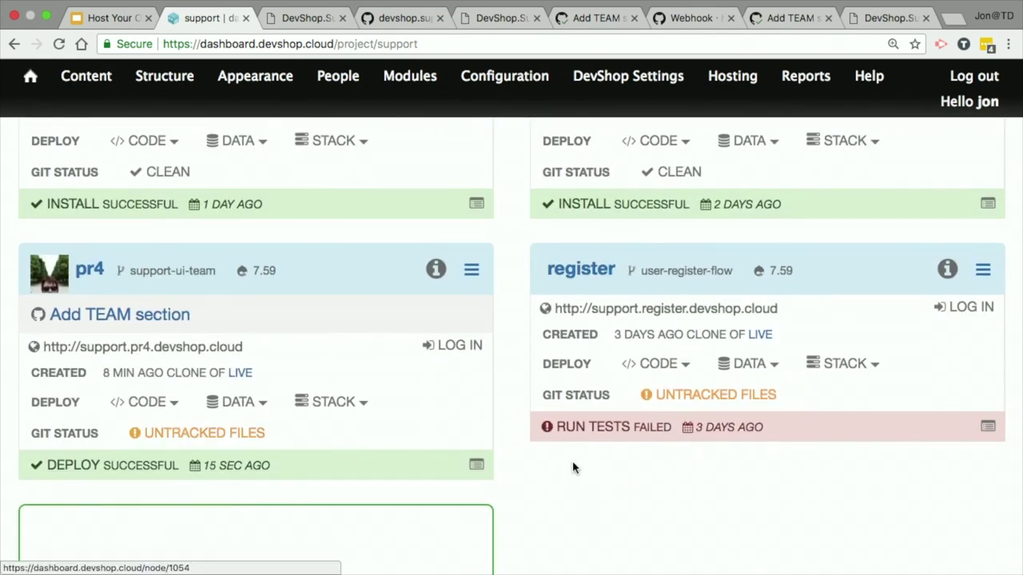
left_click(477, 465)
scroll(489, 473, "down", 5)
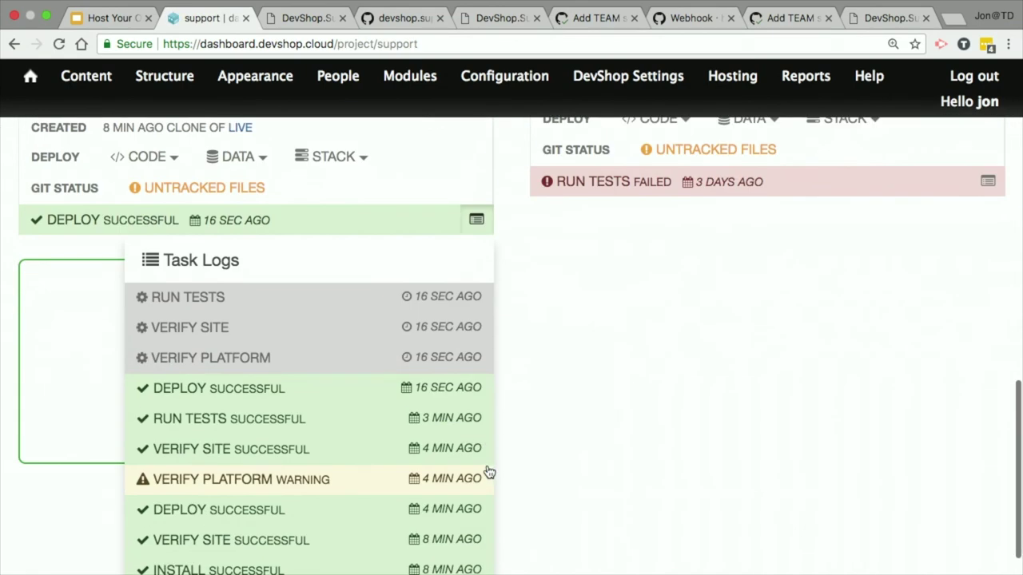
left_click(214, 309)
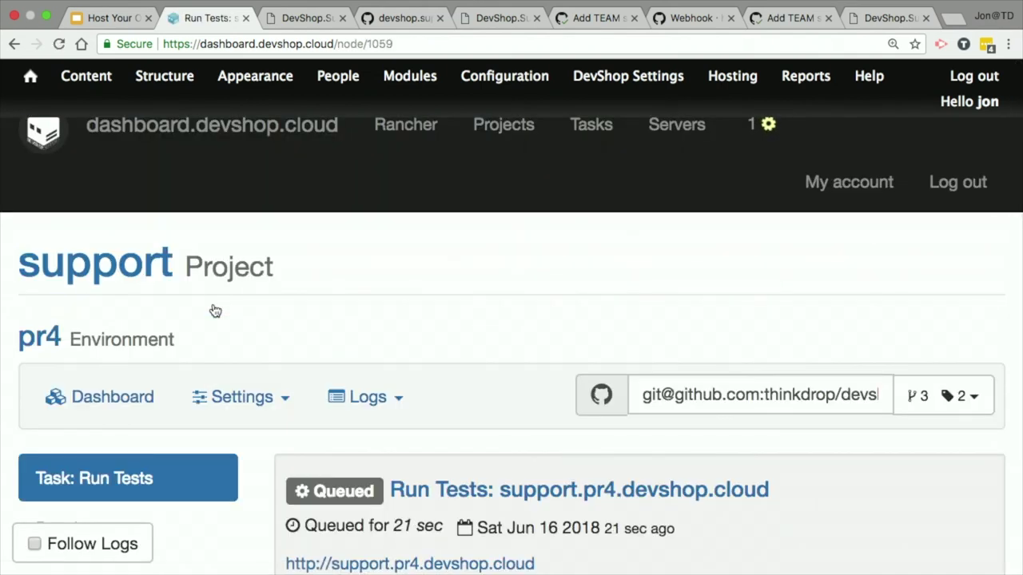
scroll(214, 311, "down", 3)
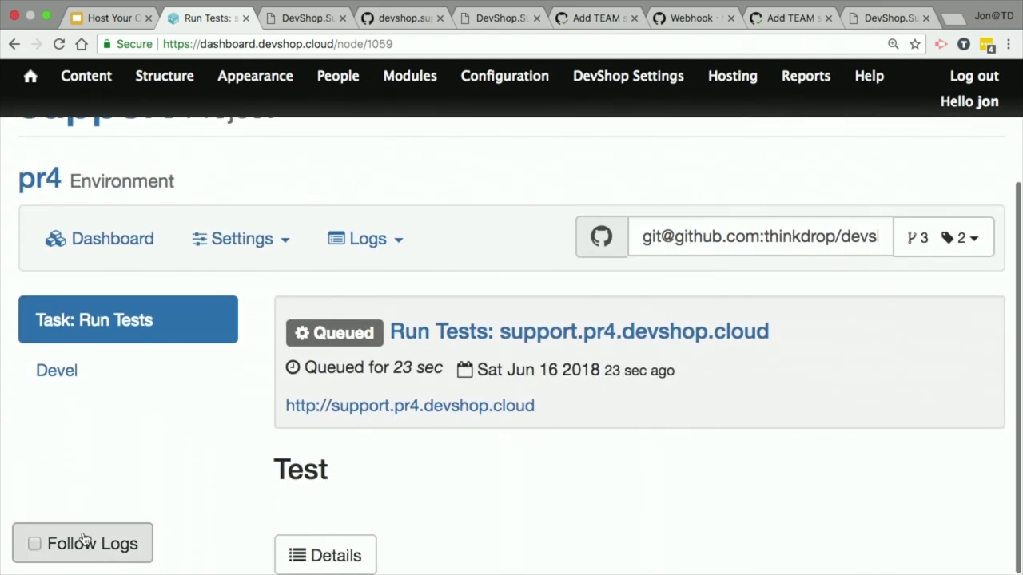
left_click(84, 541)
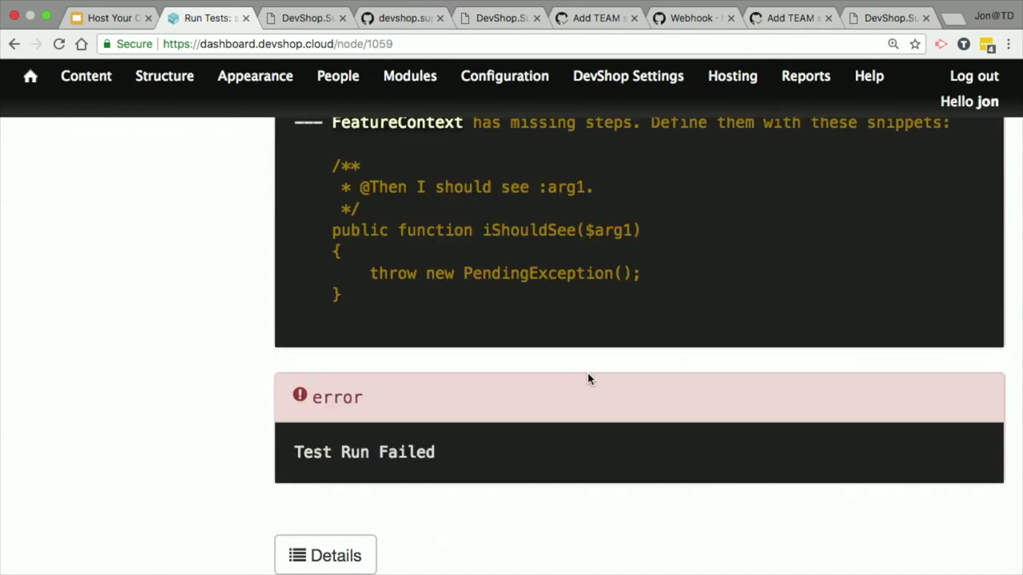
Step: Inspect the undefined step and missing-steps message, then copy the suggested step-definition snippet
scroll(589, 379, "up", 6)
scroll(587, 373, "up", 8)
scroll(589, 378, "down", 3)
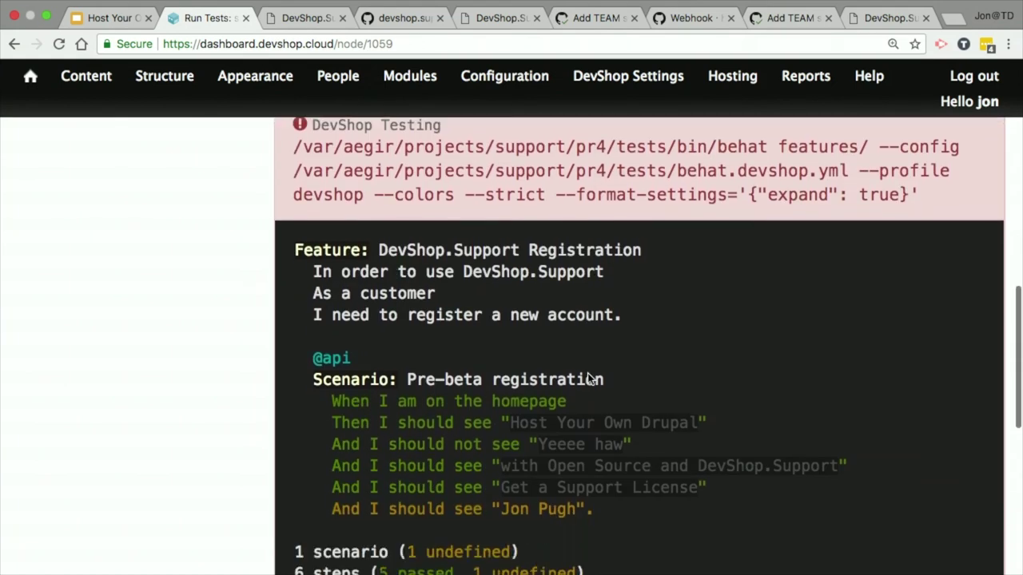
scroll(588, 377, "down", 5)
scroll(217, 416, "down", 1)
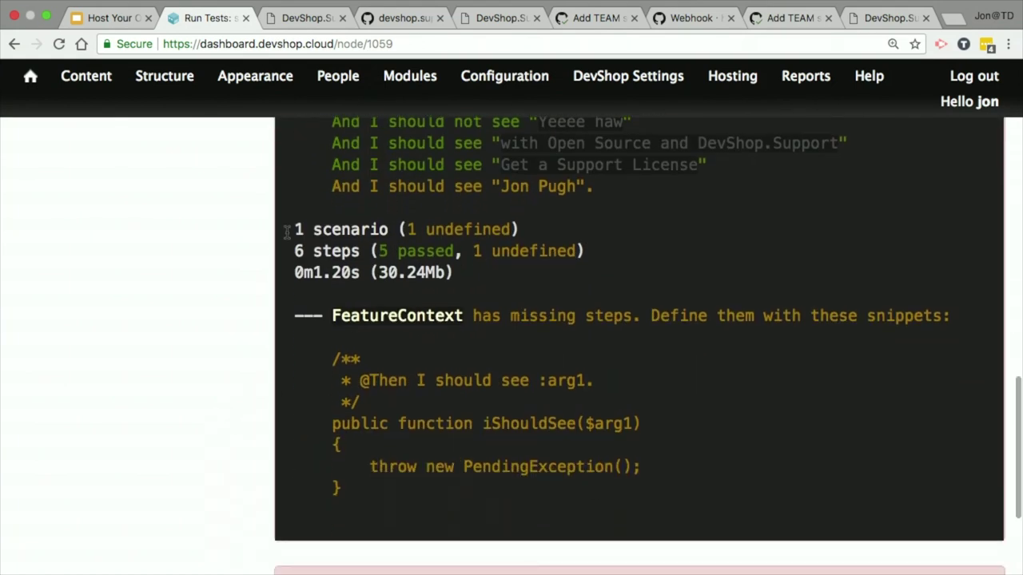
left_click_drag(331, 185, 621, 182)
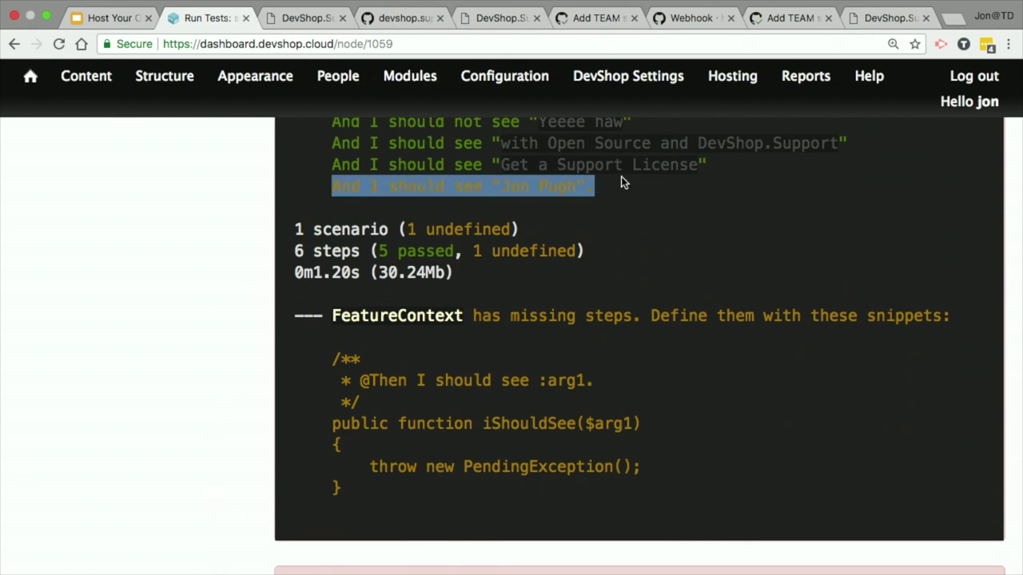
left_click(621, 178)
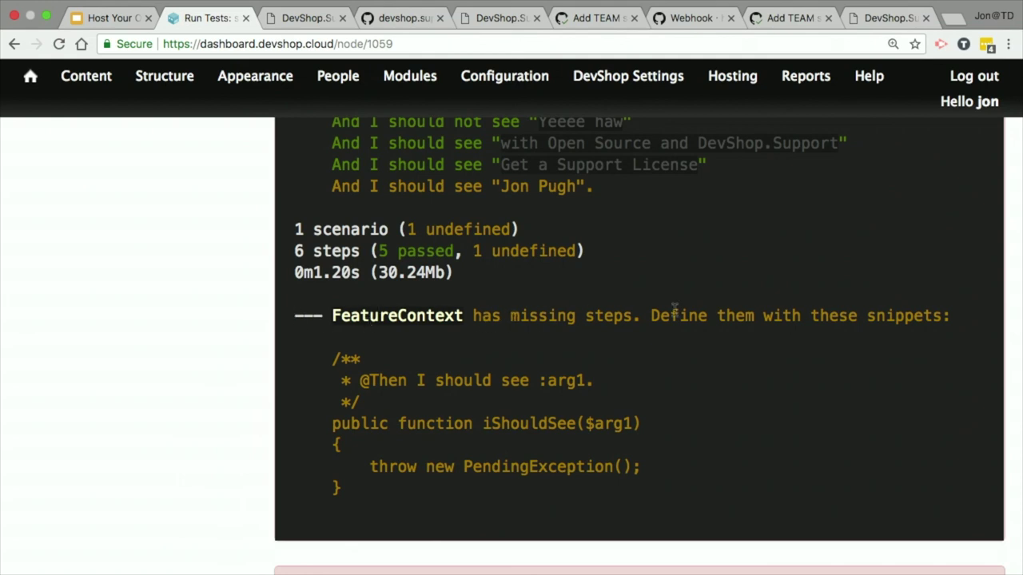
left_click_drag(650, 316, 997, 327)
left_click(321, 434)
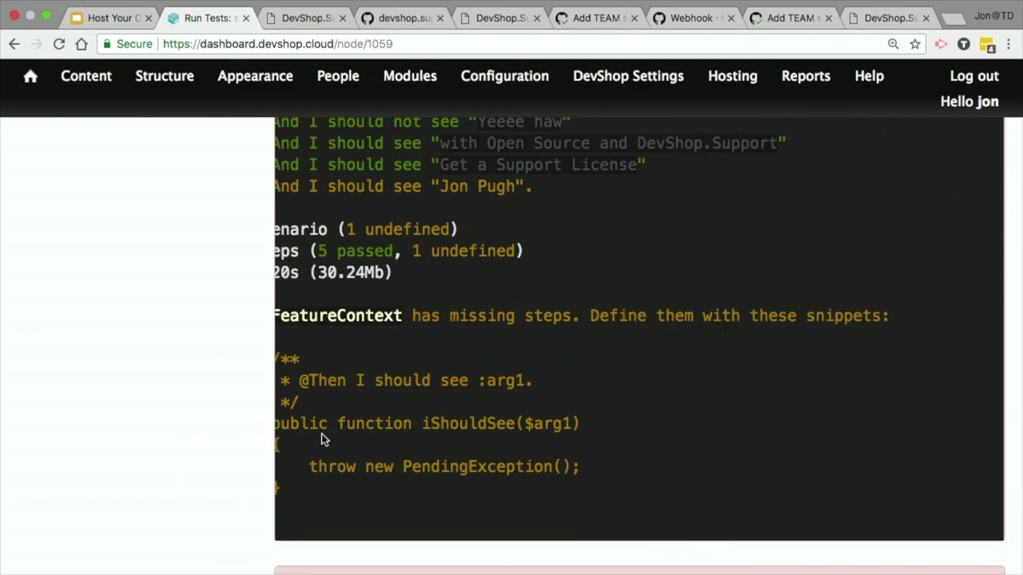
scroll(321, 434, "left", 3)
left_click_drag(323, 352, 412, 546)
key("super+c")
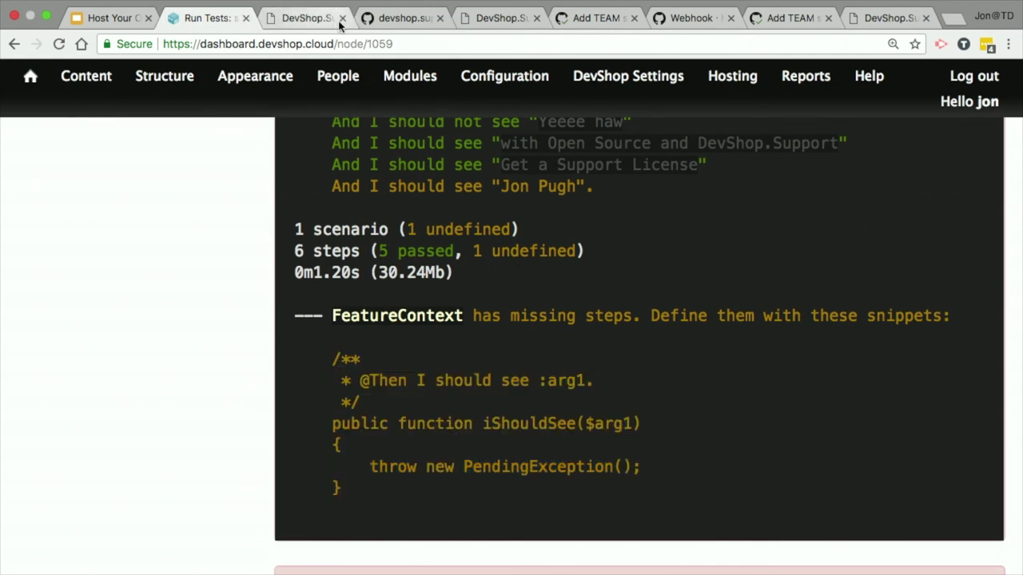
Step: Browse to the repository's tests/features/bootstrap folder on GitHub
left_click(400, 20)
scroll(311, 155, "up", 5)
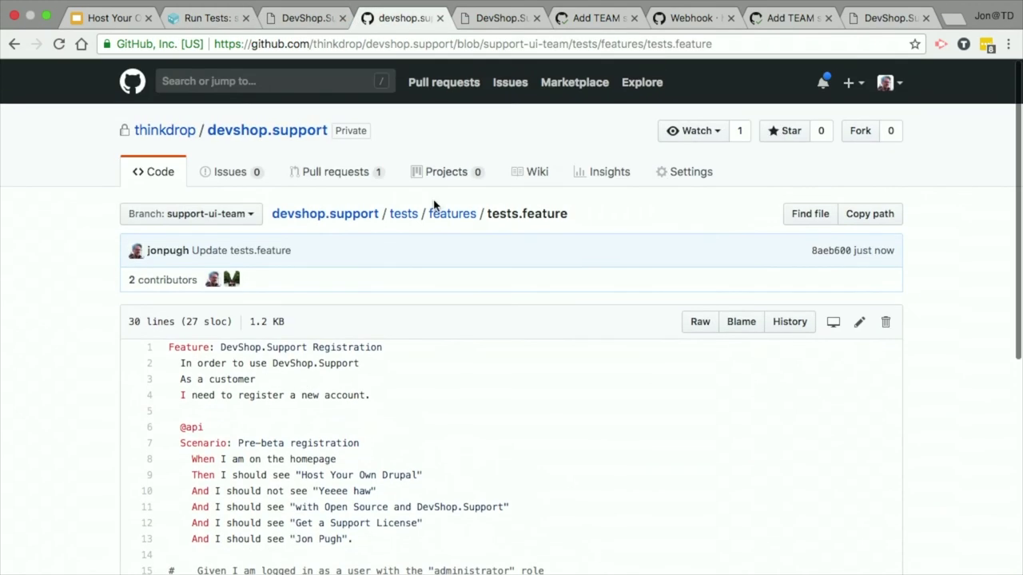
left_click(446, 212)
left_click(168, 340)
Step: Open FeatureContext.php in the GitHub editor
left_click(197, 343)
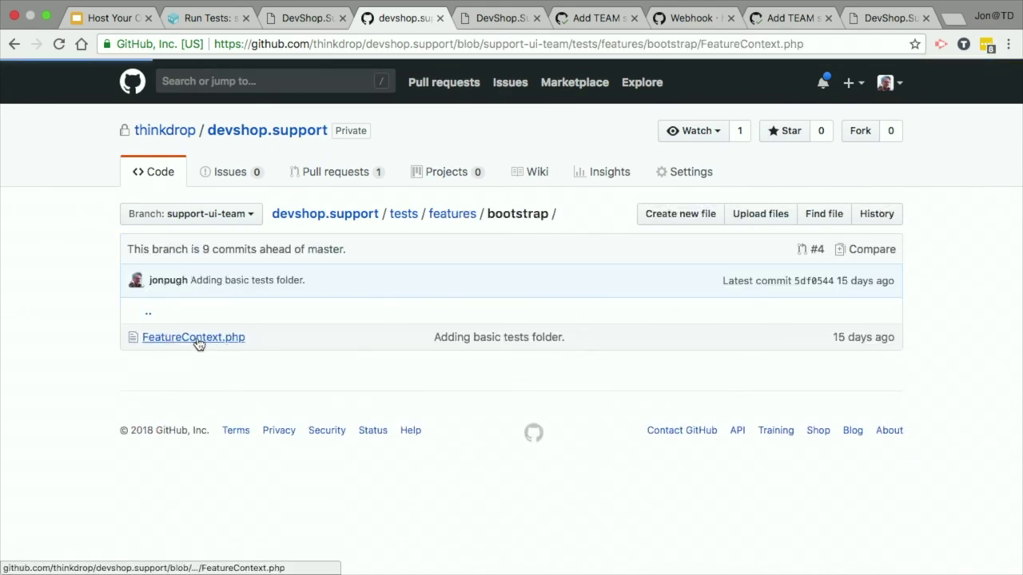
scroll(152, 355, "down", 5)
scroll(148, 350, "up", 2)
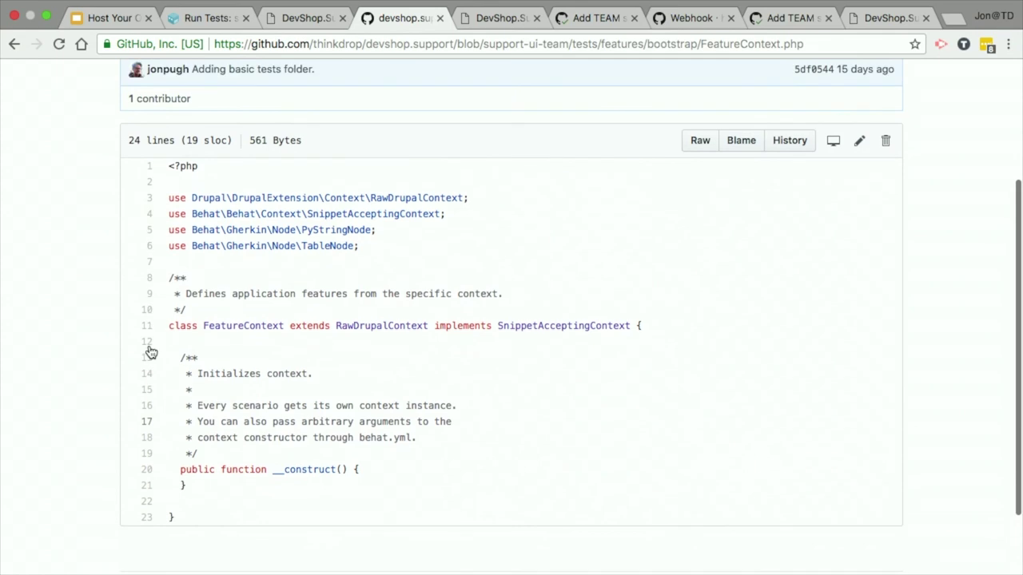
left_click(859, 142)
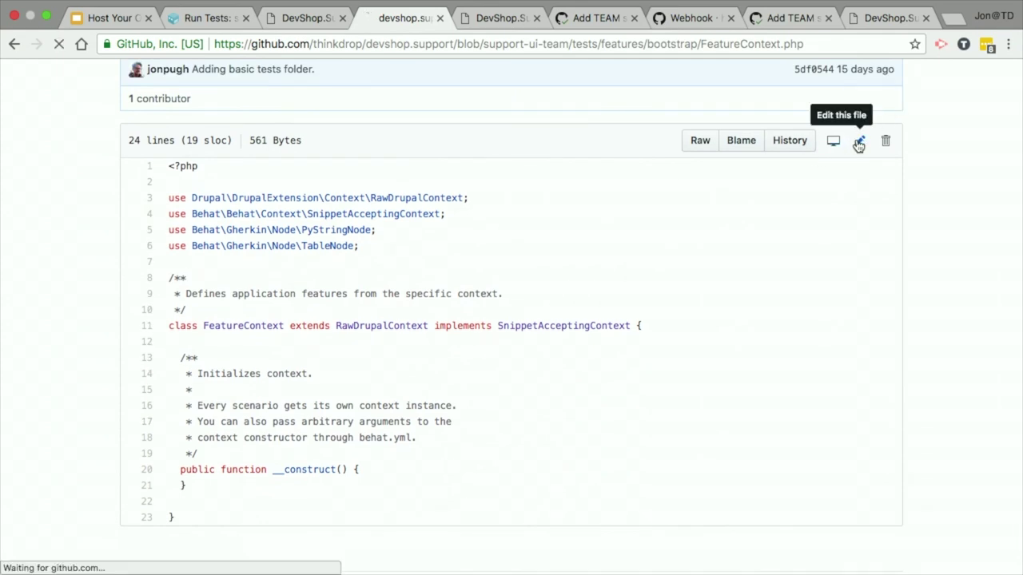
scroll(60, 362, "down", 2)
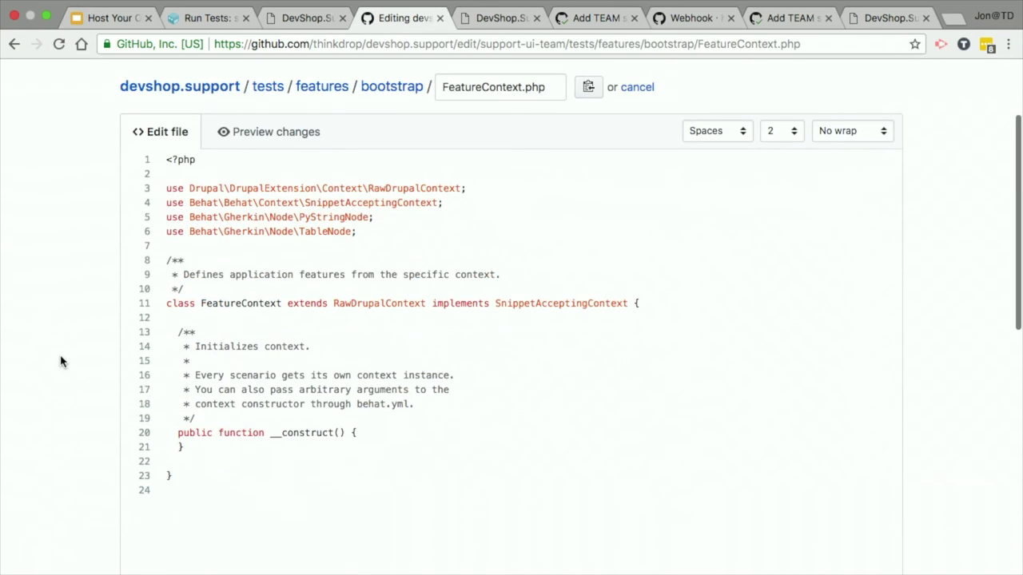
Step: Paste the iShouldSee step-definition snippet below the constructor and select lines 24–29
left_click(215, 439)
key("Return")
key("Return")
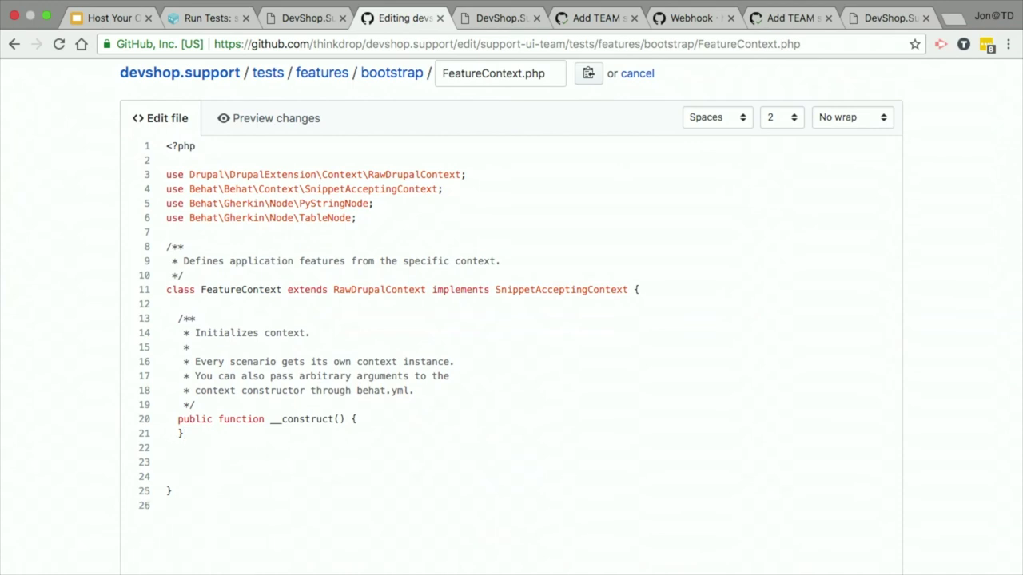
key("super+v")
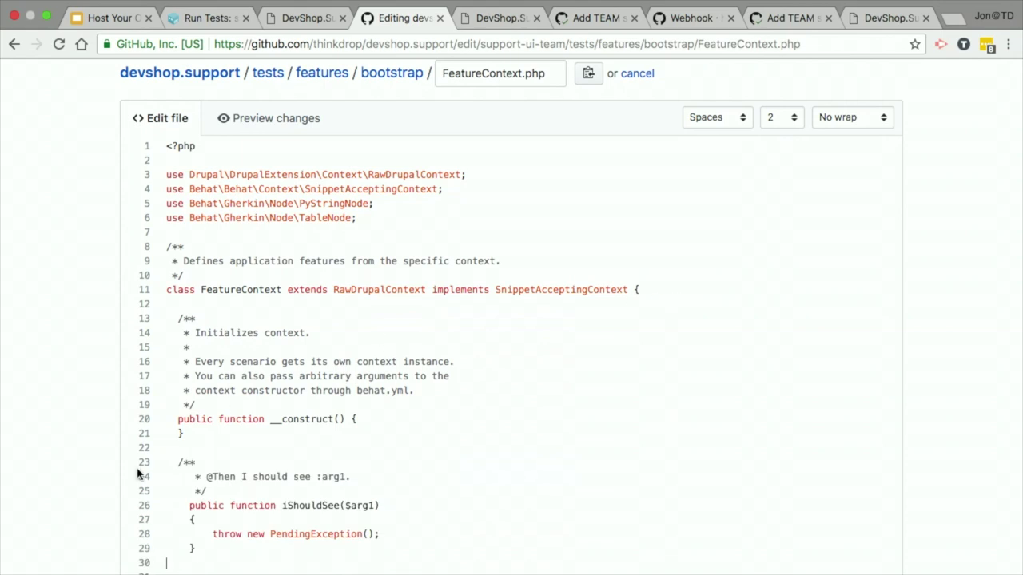
scroll(254, 476, "down", 2)
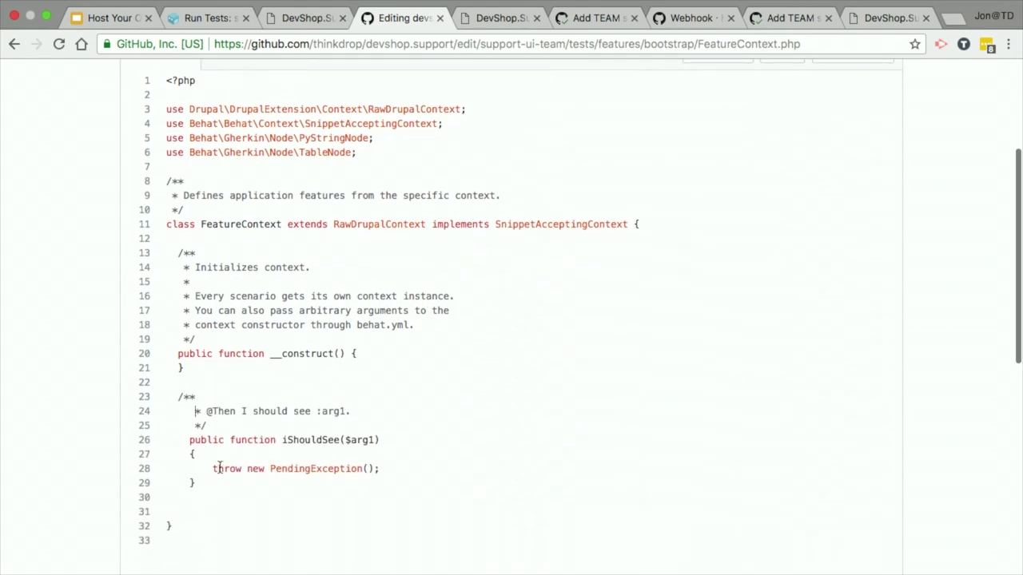
left_click(215, 481, "shift")
left_click(210, 410)
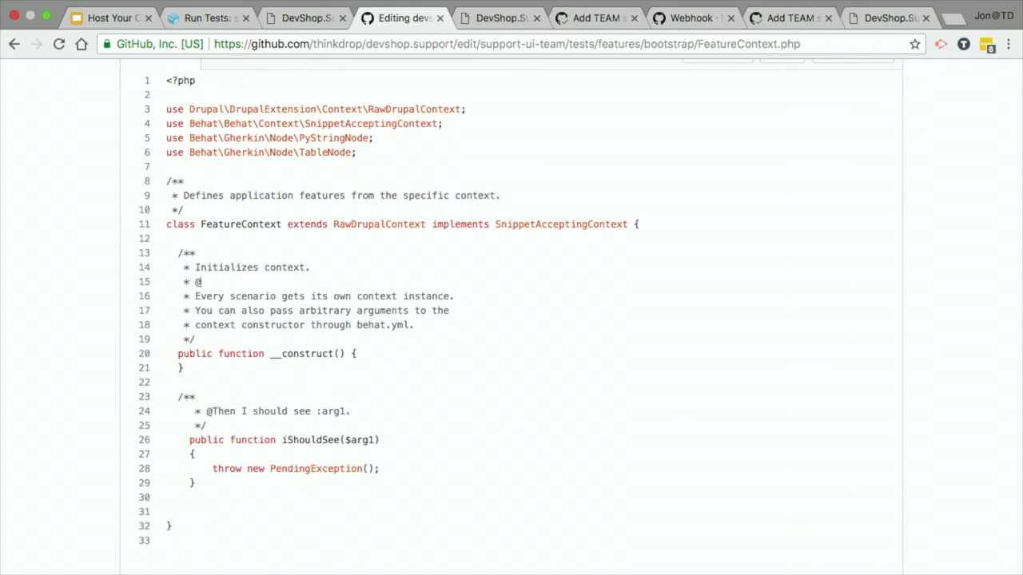
left_click_drag(190, 411, 284, 485)
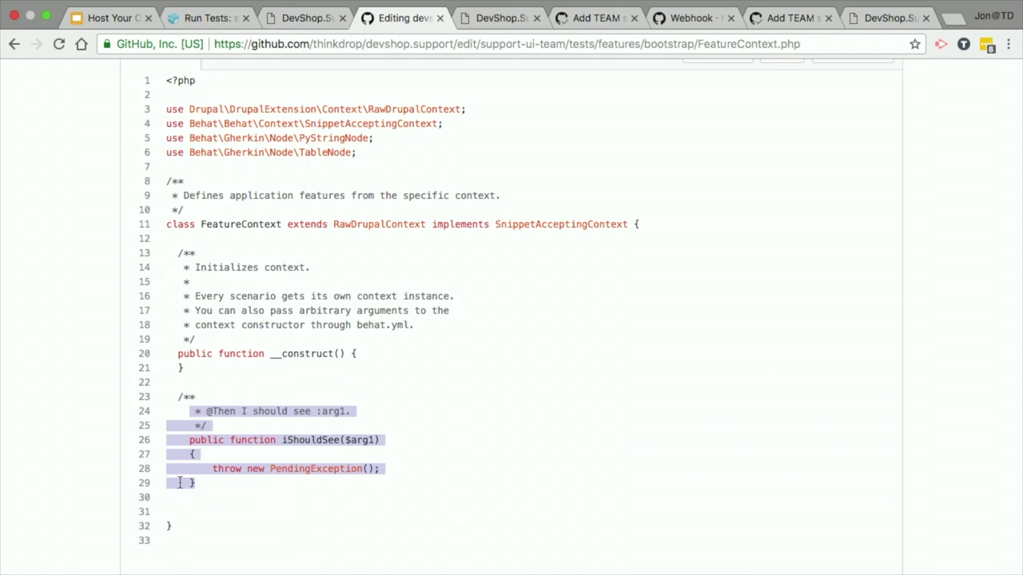
Step: Change the step annotation to 'I am in montreal' and rename the function to iAmInMontreal without $arg1
left_click(308, 420)
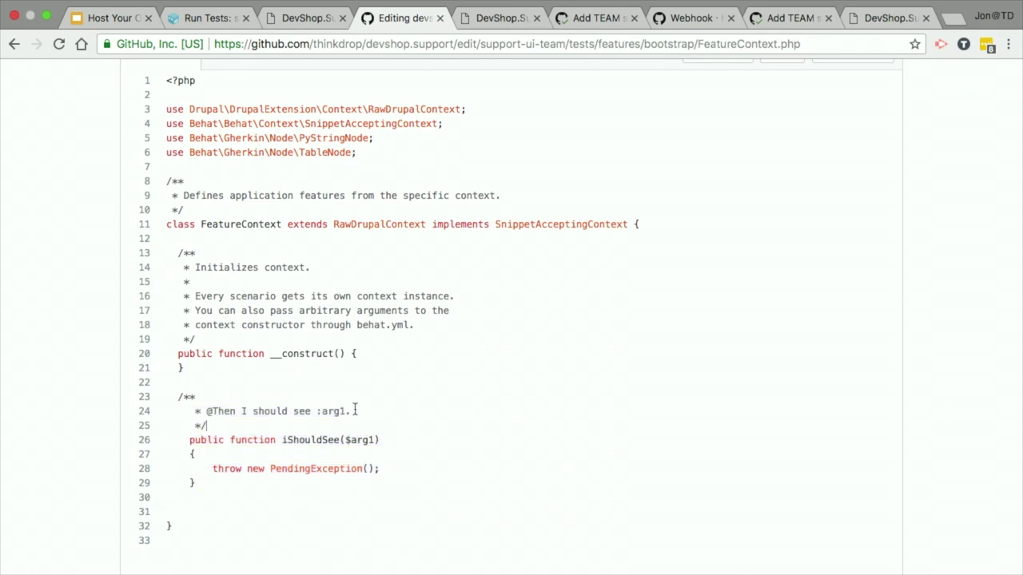
double_click(270, 411)
left_click_drag(287, 440, 337, 442)
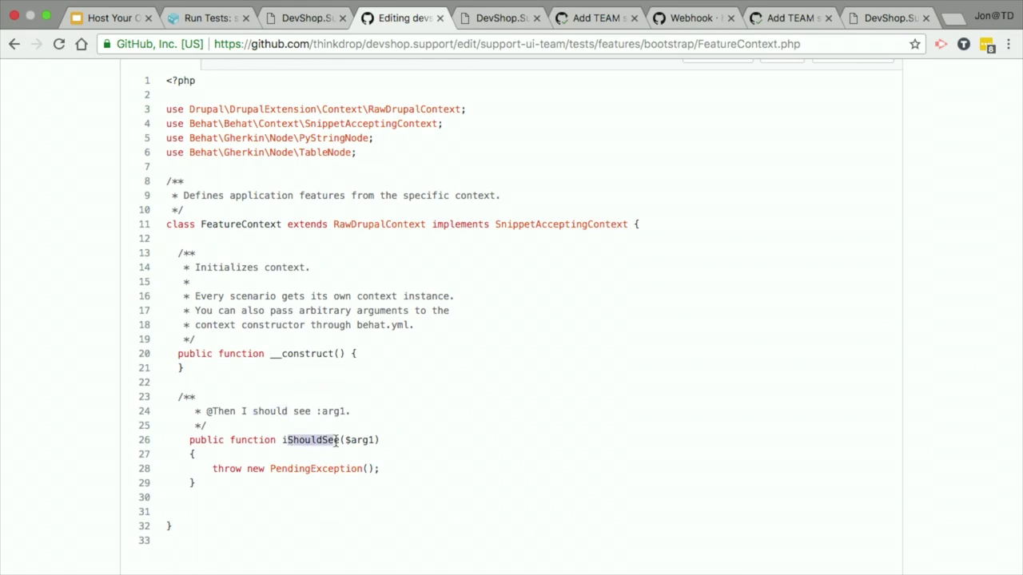
type("AmInMontreal")
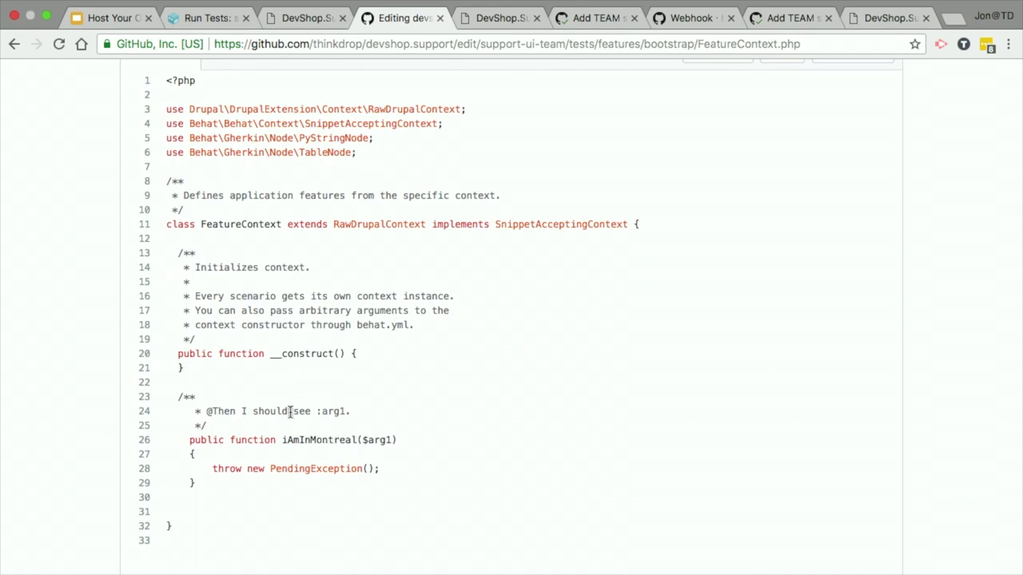
double_click(269, 410)
type("am in montreal")
left_click(403, 412, "shift")
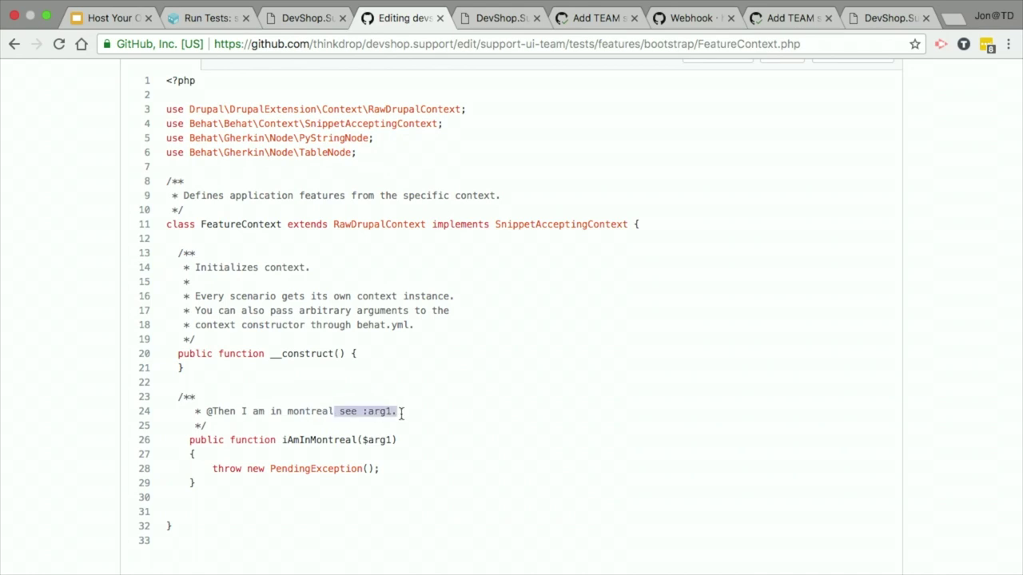
key("BackSpace")
double_click(372, 441)
key("BackSpace")
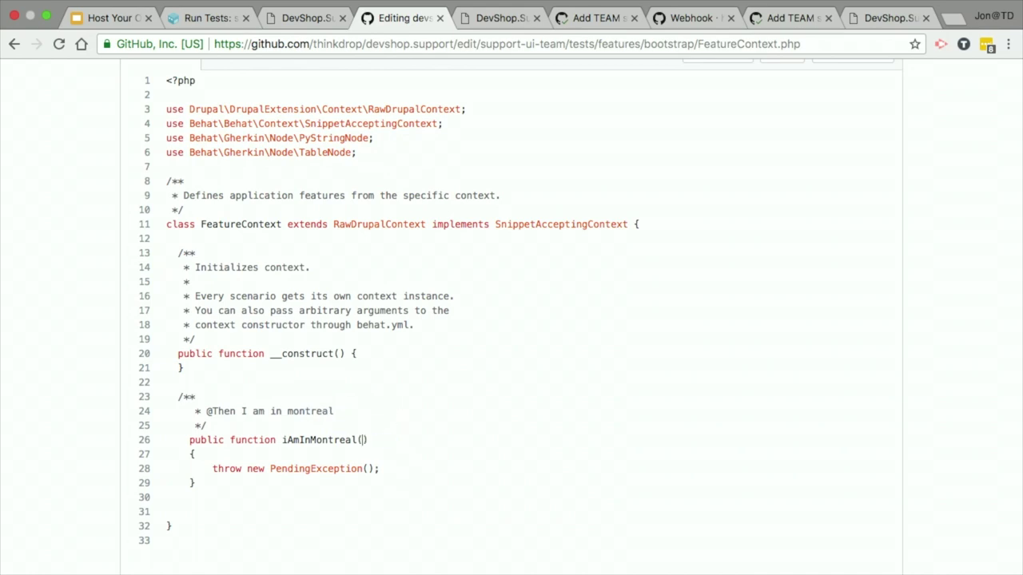
left_click(362, 421)
Step: Capitalize Montreal so the annotation reads 'I am in Montreal'
scroll(361, 421, "up", 5)
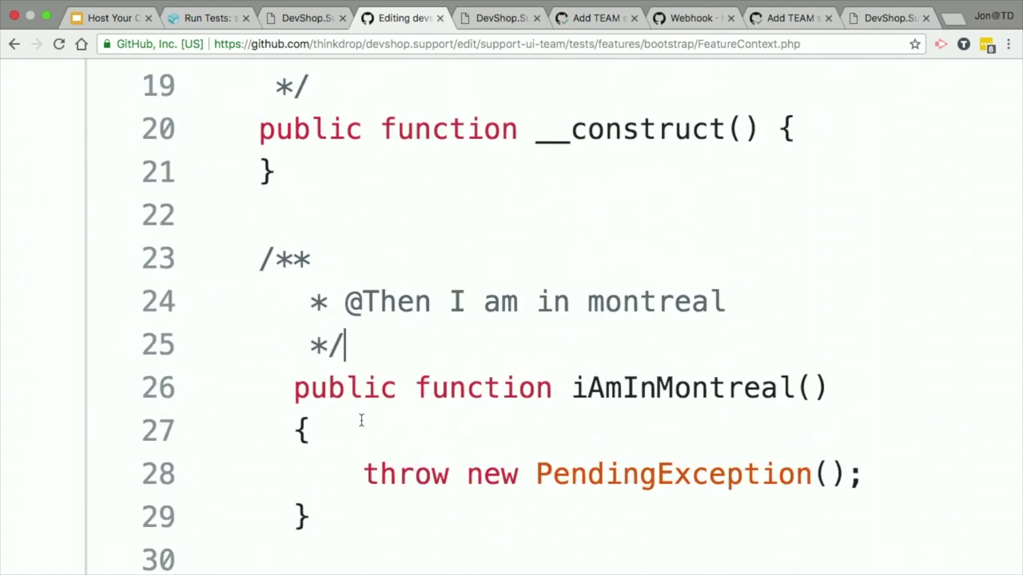
left_click(713, 386)
left_click(604, 302)
key("BackSpace")
type("M")
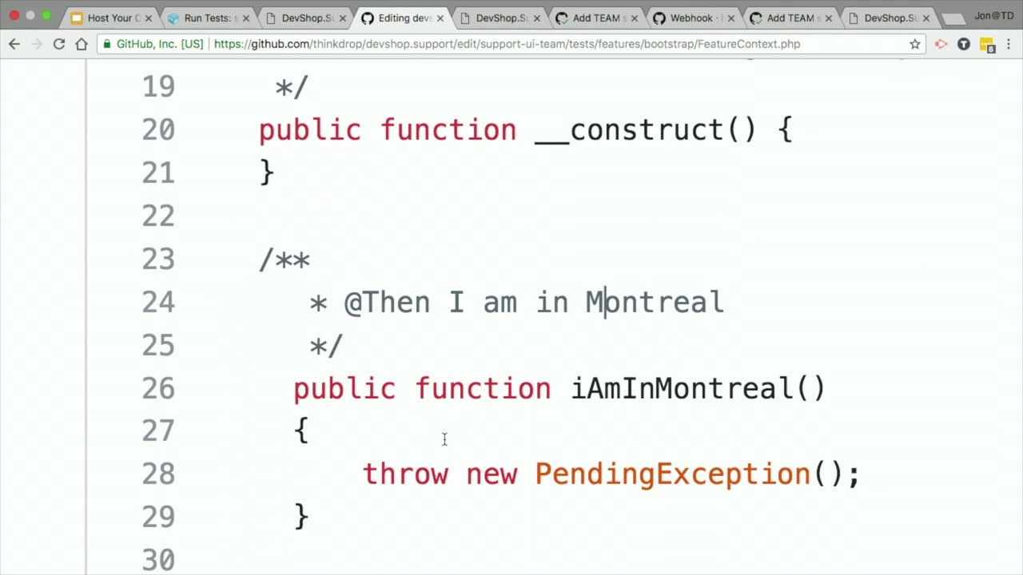
Step: Insert an empty line in iAmInMontreal() above the PendingException throw
scroll(440, 438, "down", 1)
left_click(373, 401)
key("Return")
type("if (")
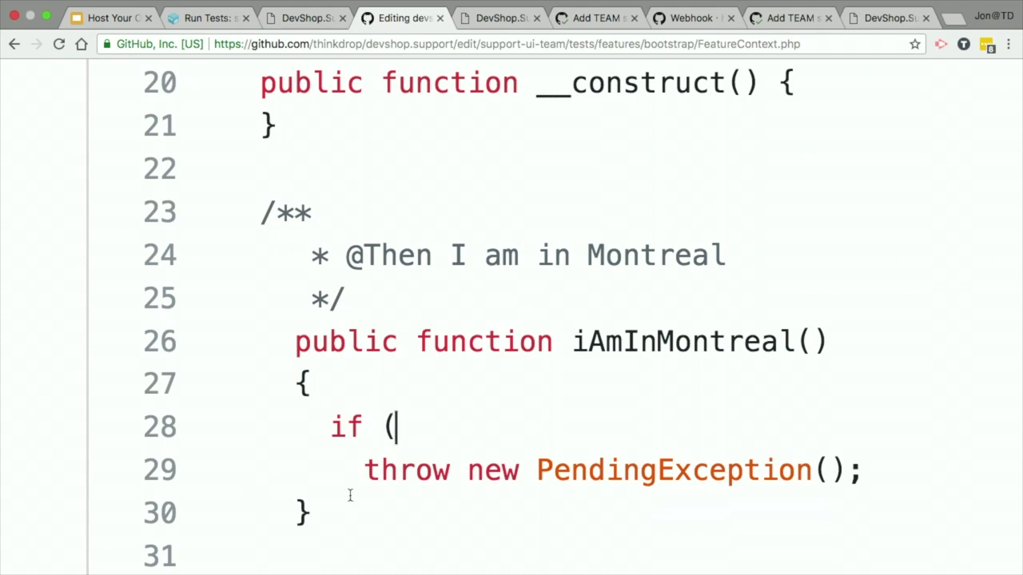
type("FALSE")
key("BackSpace")
key("BackSpace")
key("BackSpace")
key("BackSpace")
key("BackSpace")
key("BackSpace")
key("BackSpace")
key("BackSpace")
key("BackSpace")
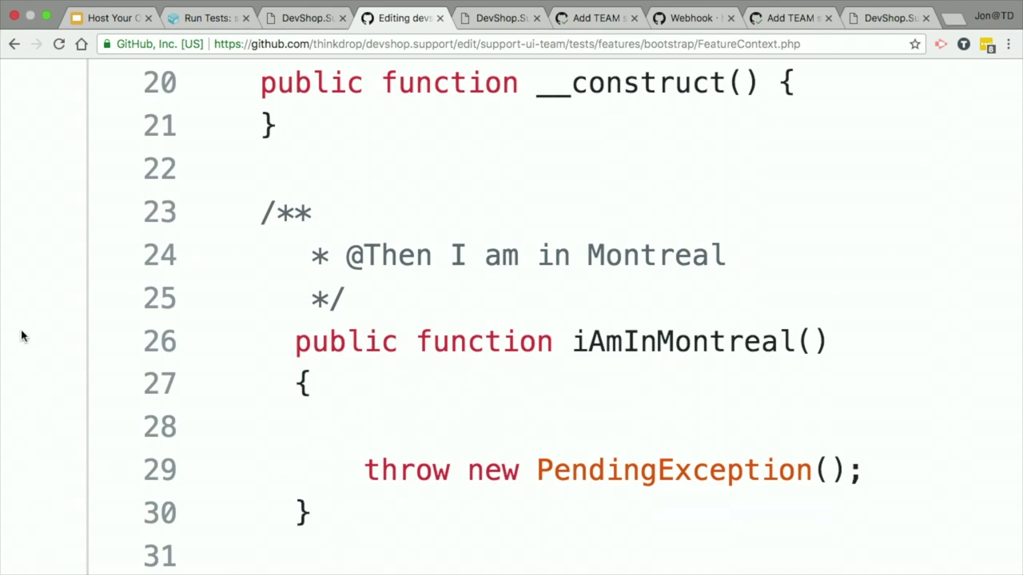
scroll(22, 335, "down", 15)
scroll(23, 336, "up", 5)
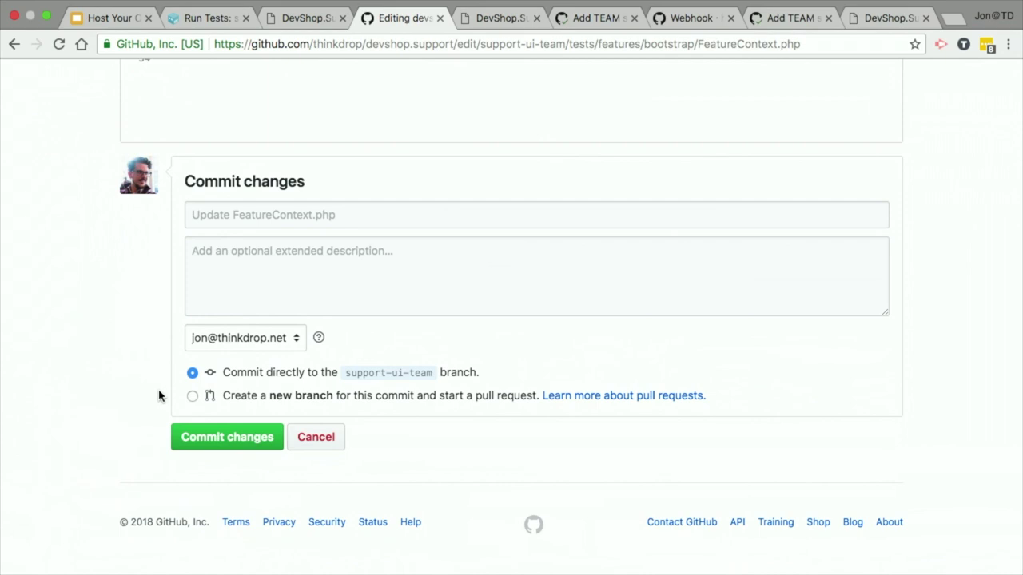
Step: Commit the FeatureContext.php edit and check the devshop/tests status on pull request #4 'Add TEAM section'
left_click(246, 437)
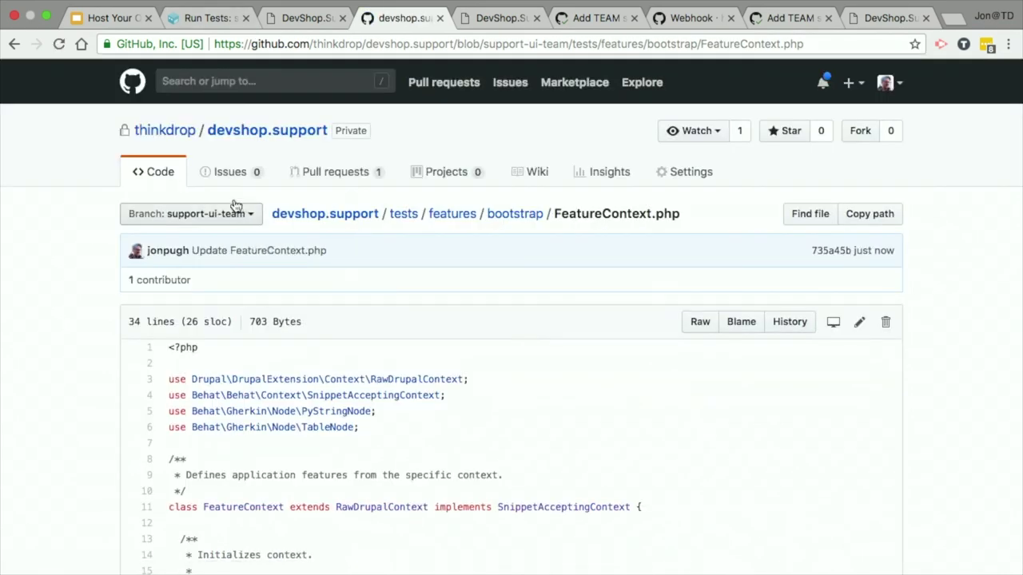
left_click(321, 172)
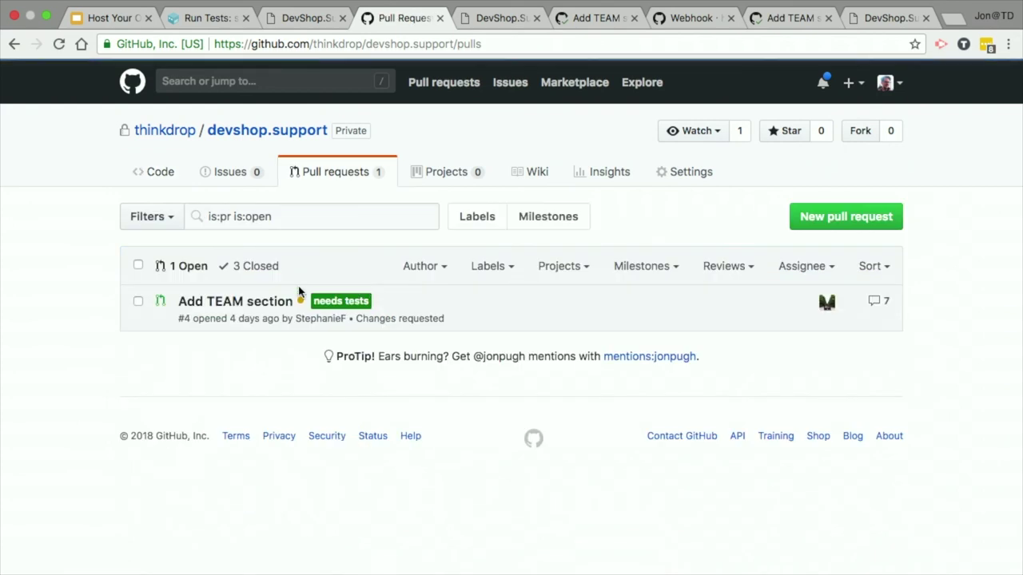
left_click(204, 302)
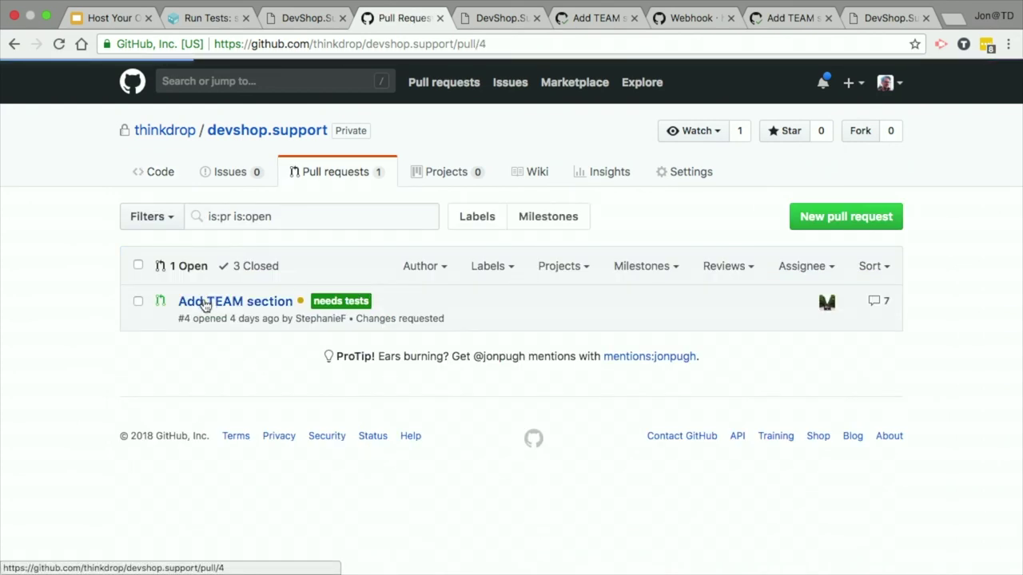
scroll(72, 298, "down", 20)
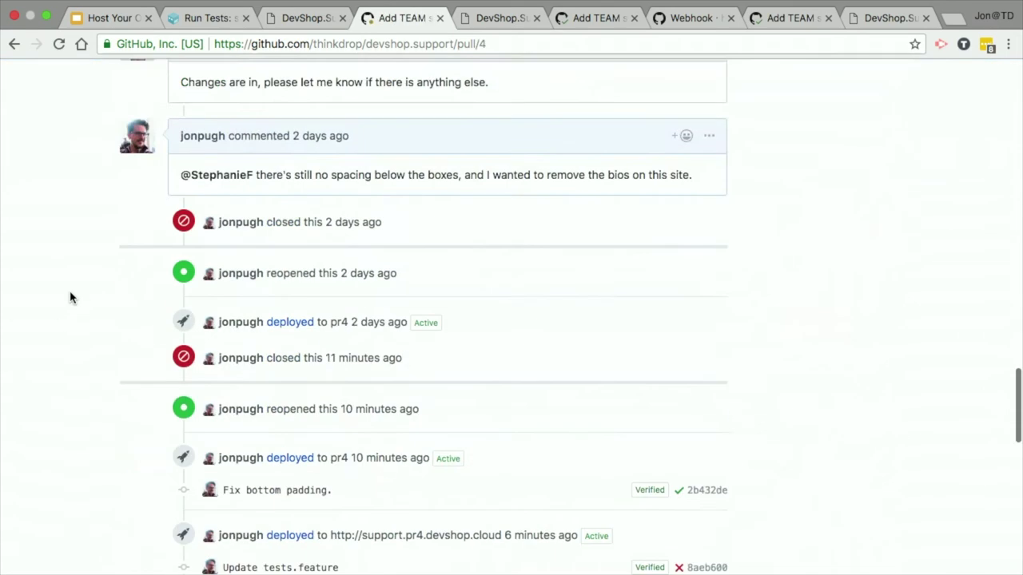
scroll(70, 297, "up", 5)
scroll(70, 298, "down", 3)
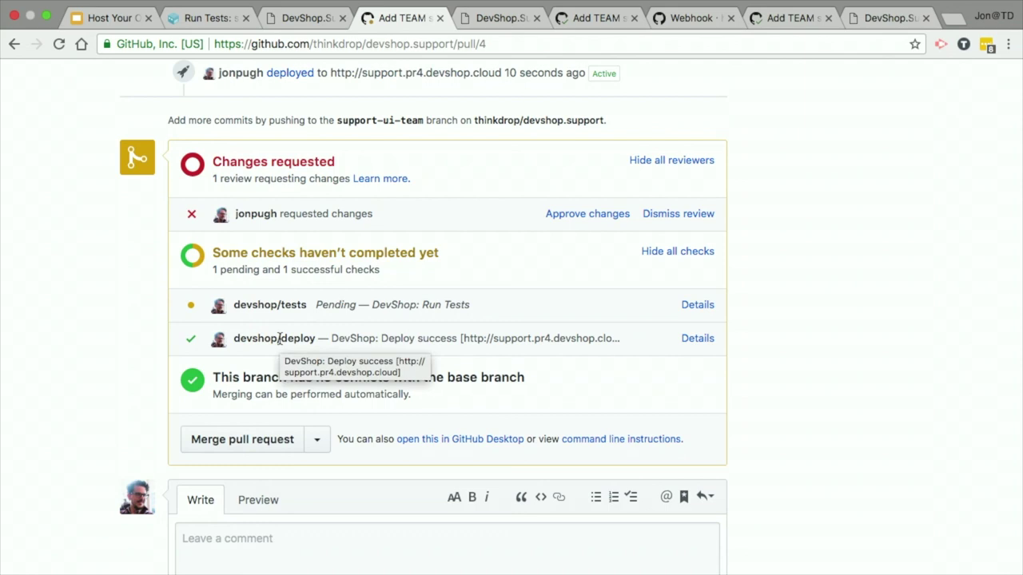
Step: Open the devshop/tests details and the pr4 Run Tests task log in DevShop
left_click(696, 307)
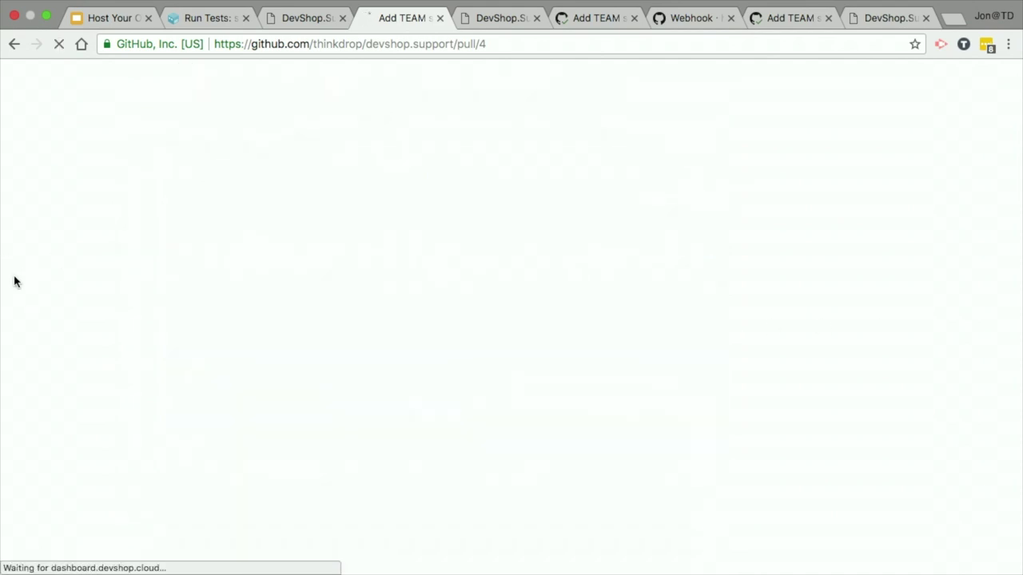
scroll(454, 276, "down", 10)
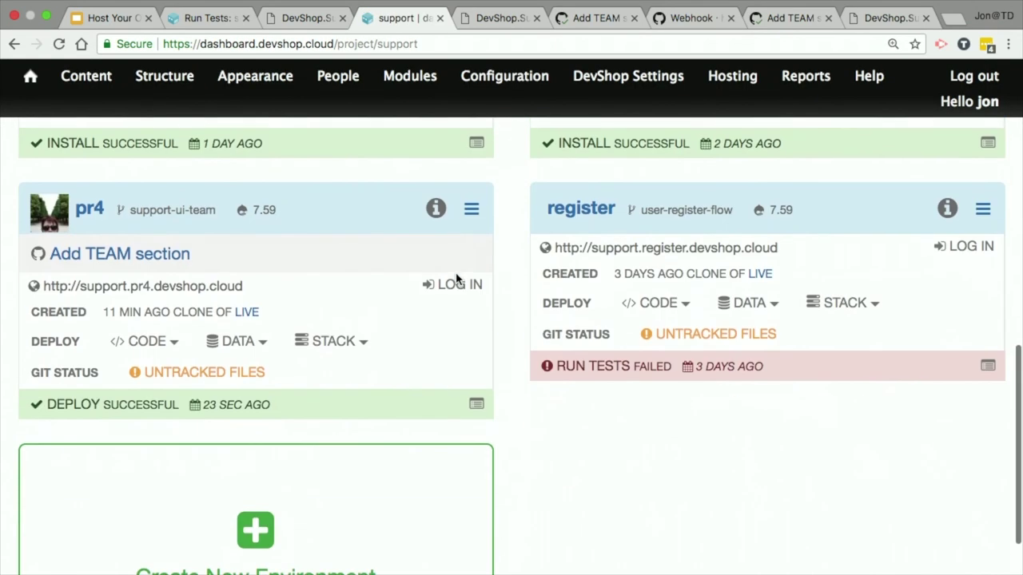
left_click(476, 404)
scroll(399, 415, "down", 3)
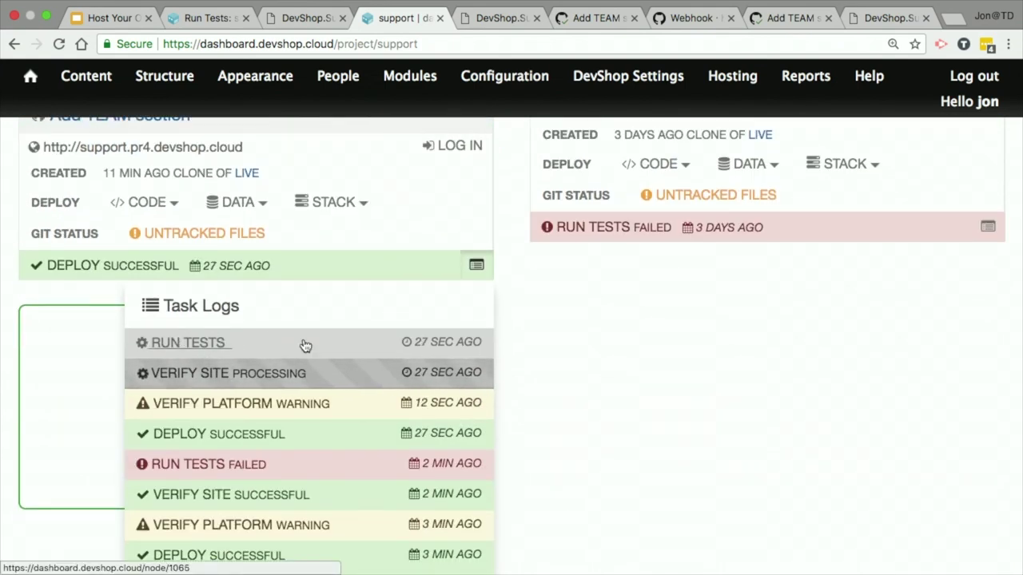
left_click(218, 349)
Step: Read the log's undefined-step report, then go back to pull request #4
scroll(64, 483, "down", 15)
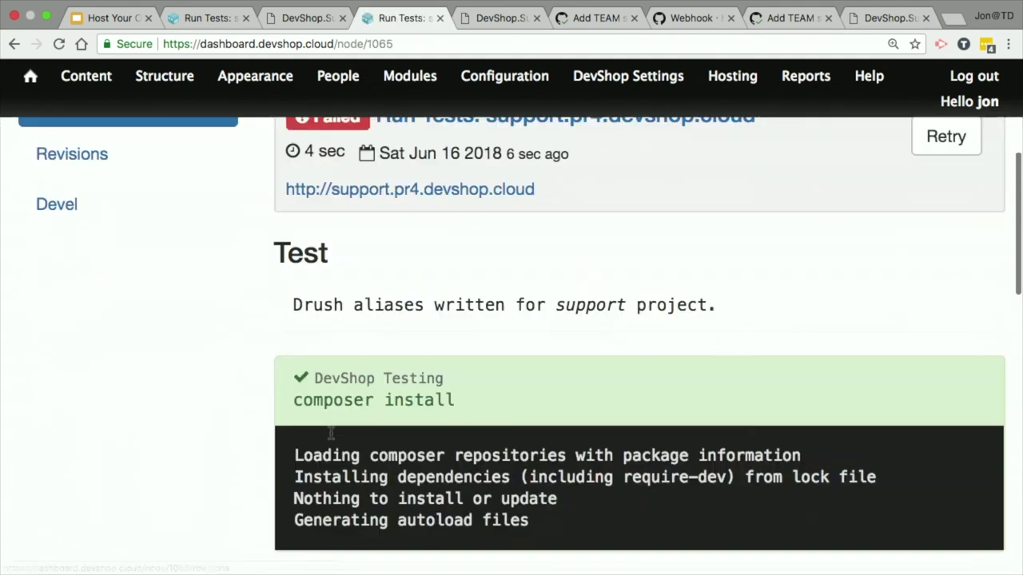
scroll(329, 432, "down", 3)
scroll(331, 439, "up", 5)
scroll(331, 427, "down", 4)
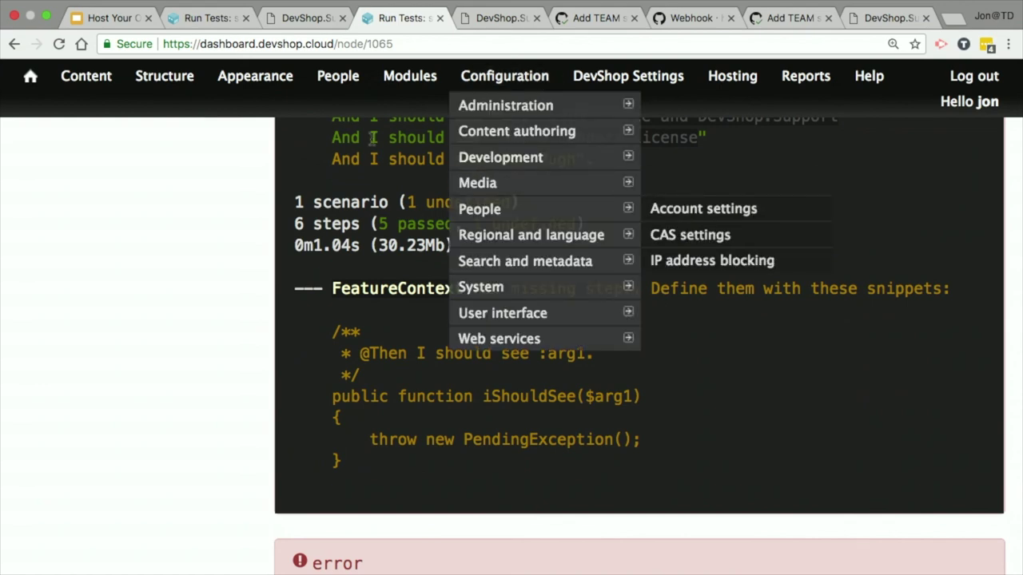
left_click_drag(337, 158, 630, 151)
left_click(667, 156)
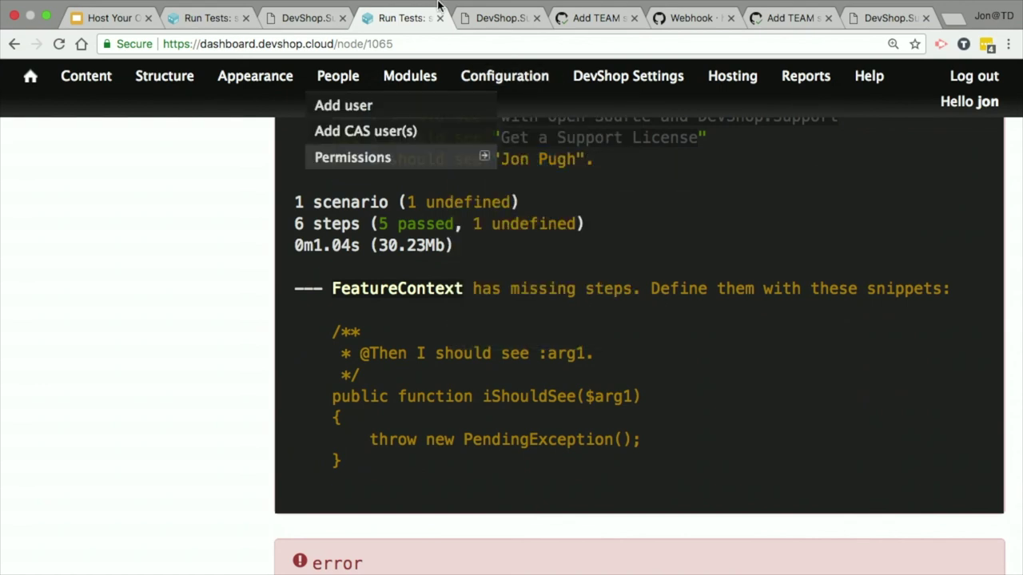
left_click(600, 26)
Step: View the pull request's Files changed and refresh the out-of-date diff
scroll(434, 392, "up", 5)
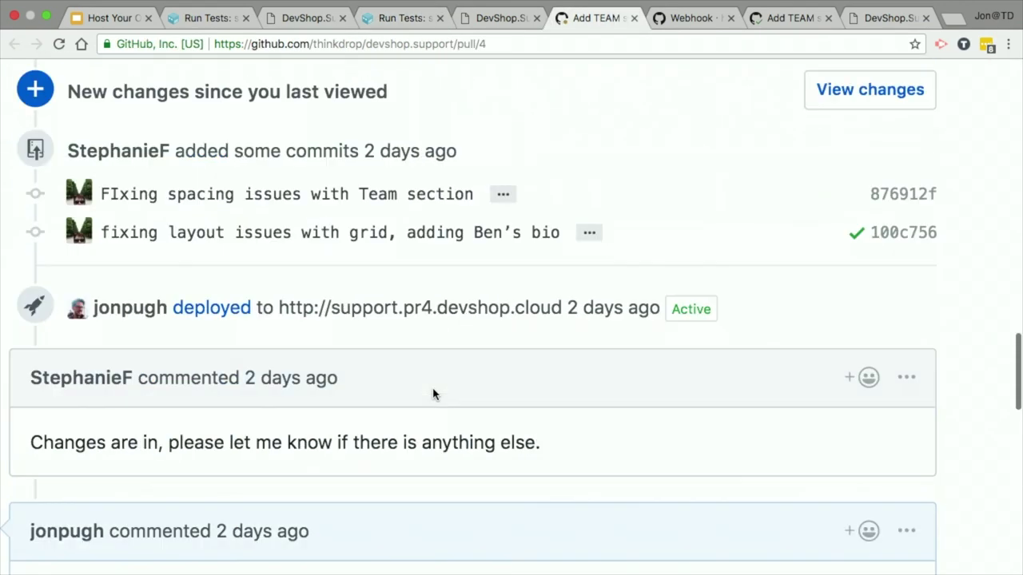
scroll(434, 392, "up", 10)
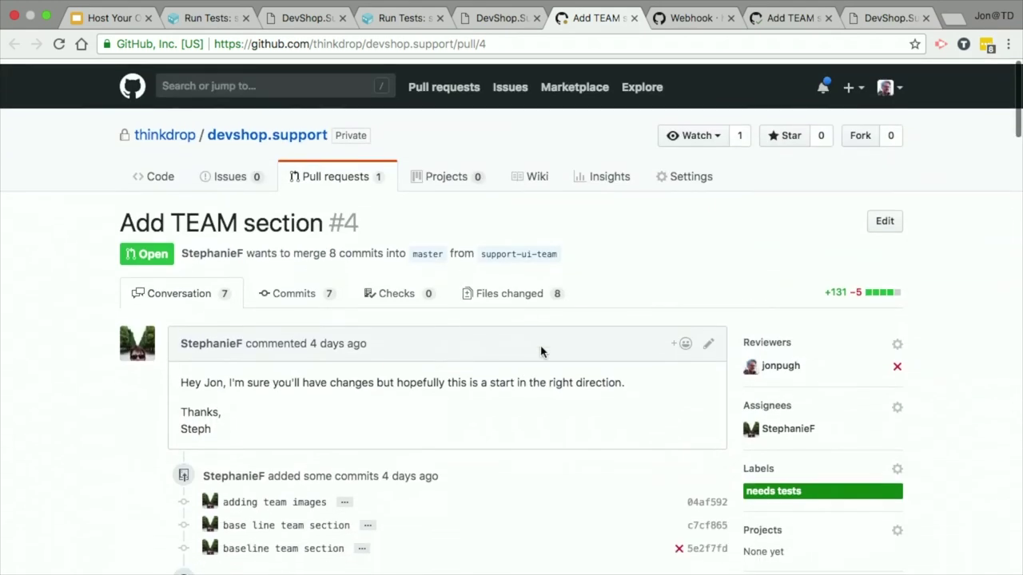
left_click(514, 290)
scroll(91, 365, "down", 15)
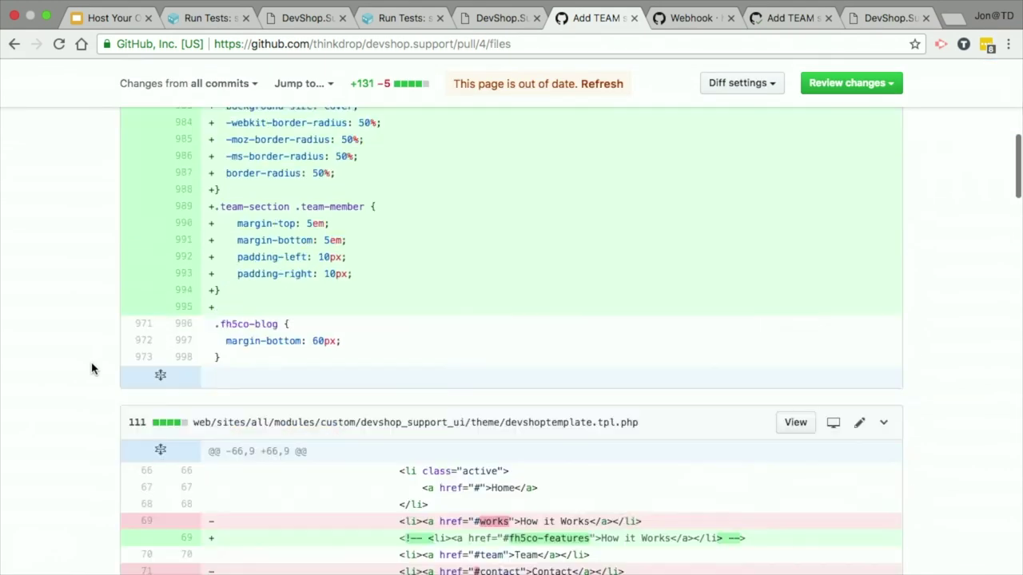
scroll(91, 368, "up", 15)
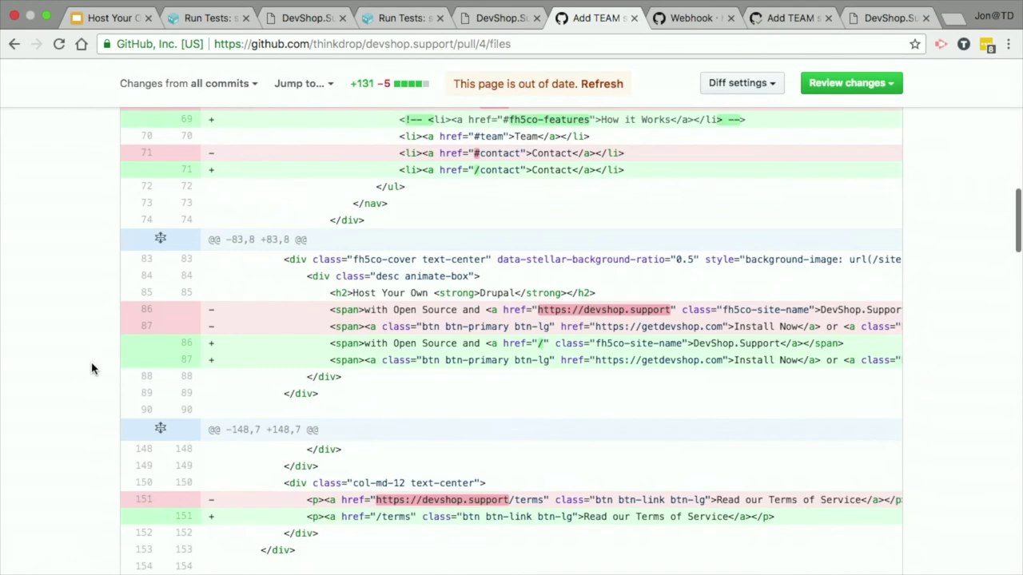
left_click(602, 84)
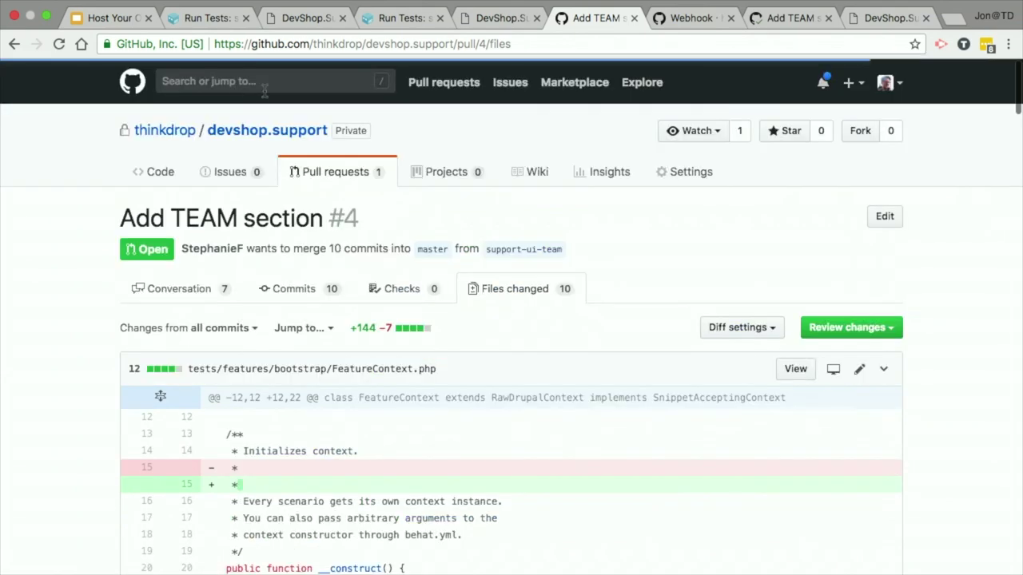
scroll(240, 250, "down", 2)
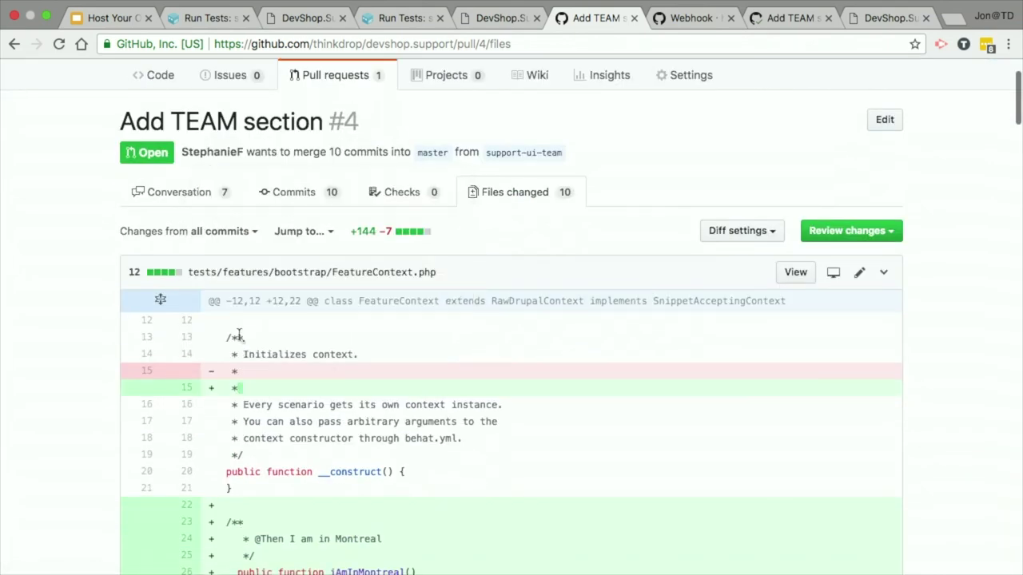
Step: Jump to the iAmInMontreal method and check its 'Then I am in Montreal' step text
left_click(285, 232)
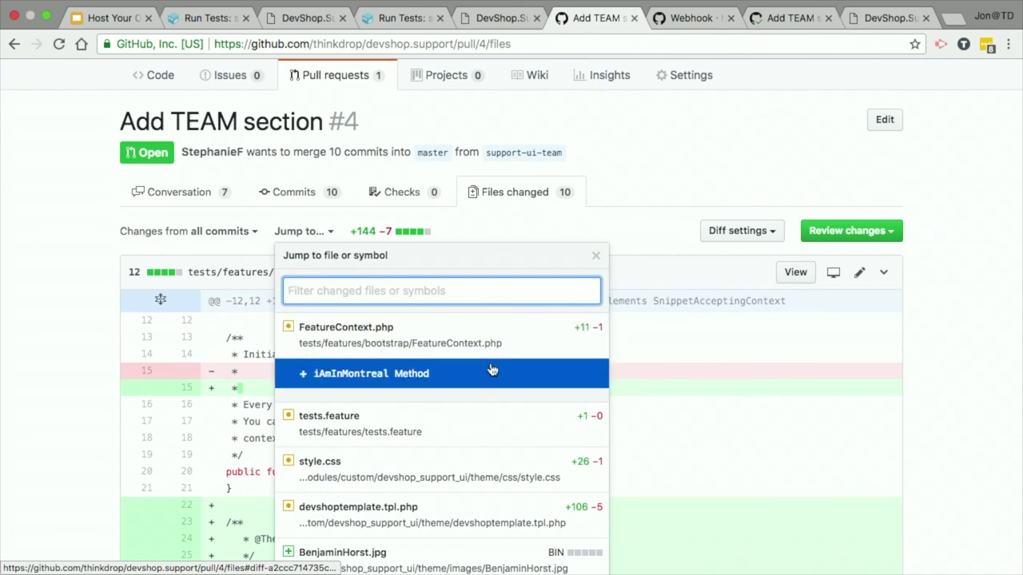
scroll(489, 370, "down", 1)
scroll(489, 369, "up", 1)
left_click(434, 377)
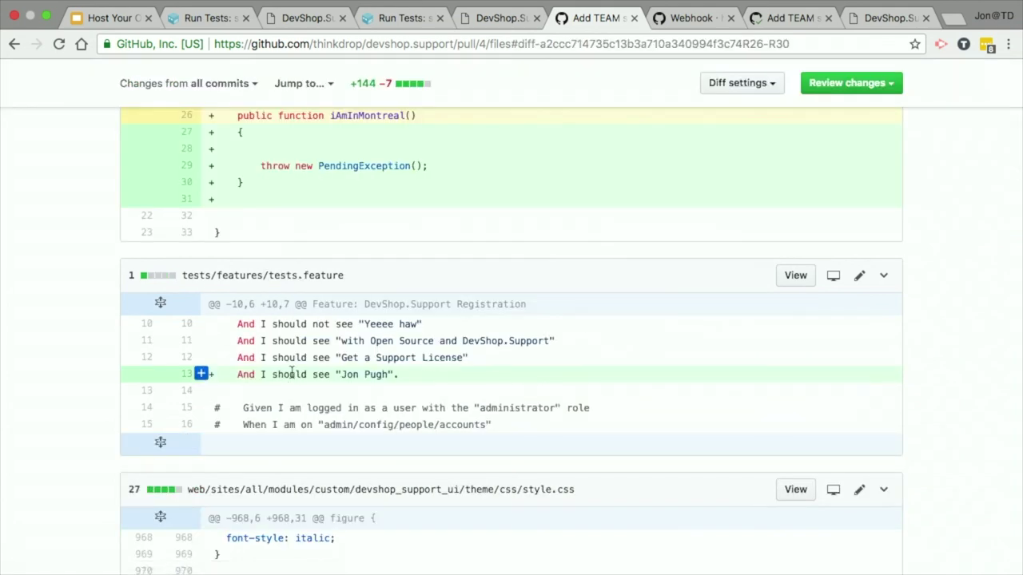
scroll(293, 371, "up", 5)
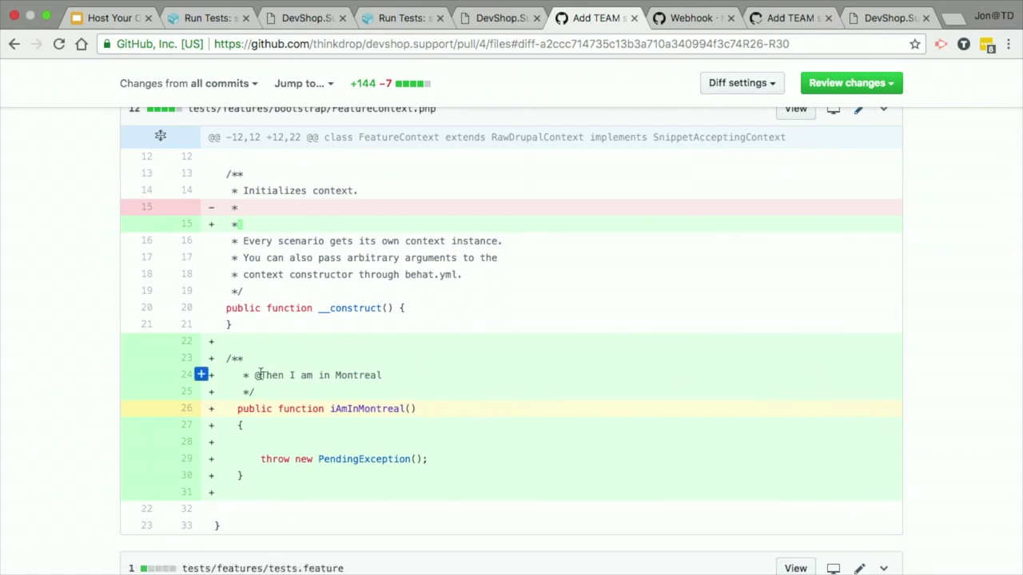
left_click_drag(260, 374, 427, 384)
key("ctrl+c")
Step: Jump to tests.feature and open it in the online editor
scroll(426, 384, "down", 1)
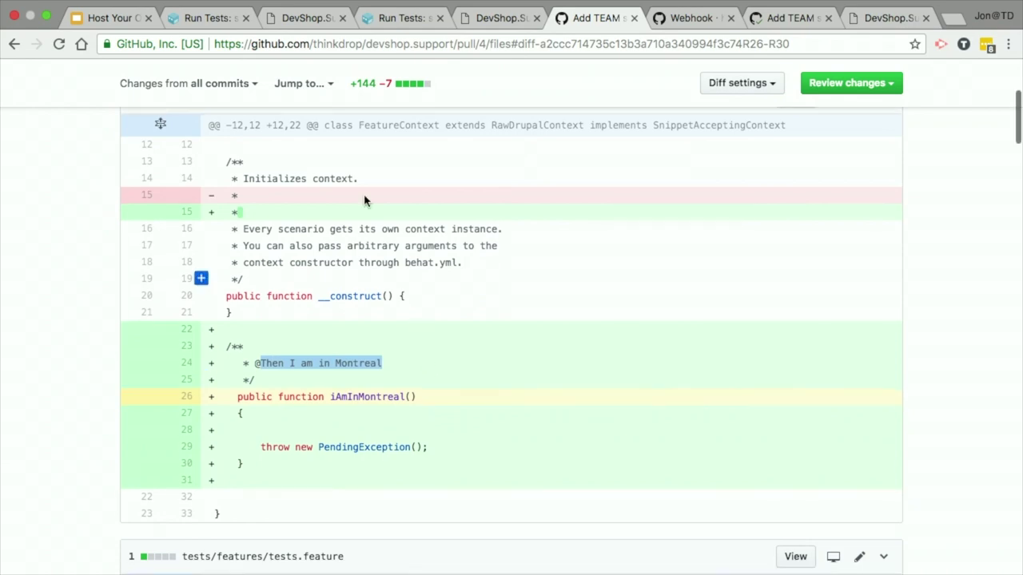
left_click(324, 83)
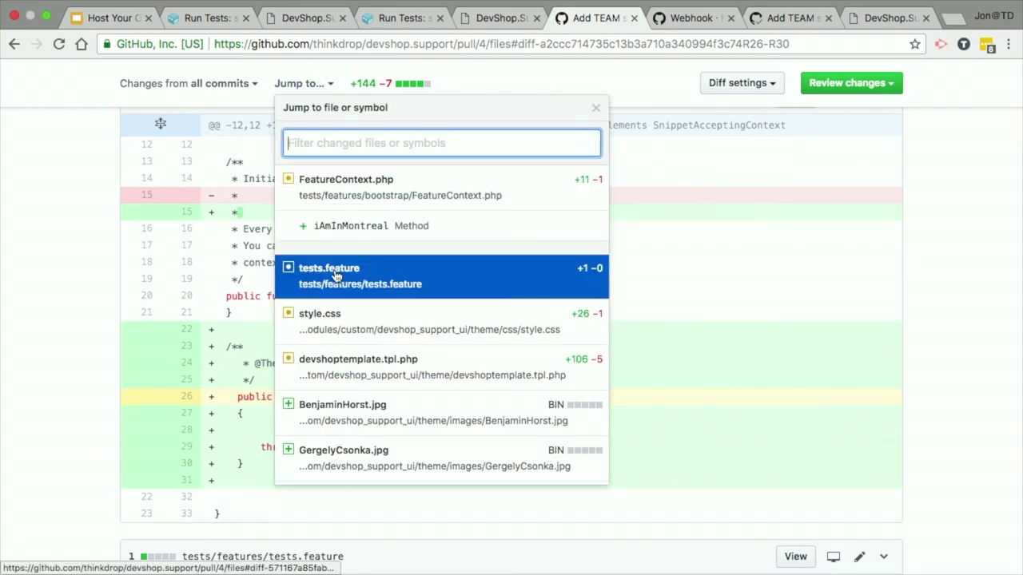
left_click(329, 274)
left_click(859, 125)
scroll(205, 378, "down", 2)
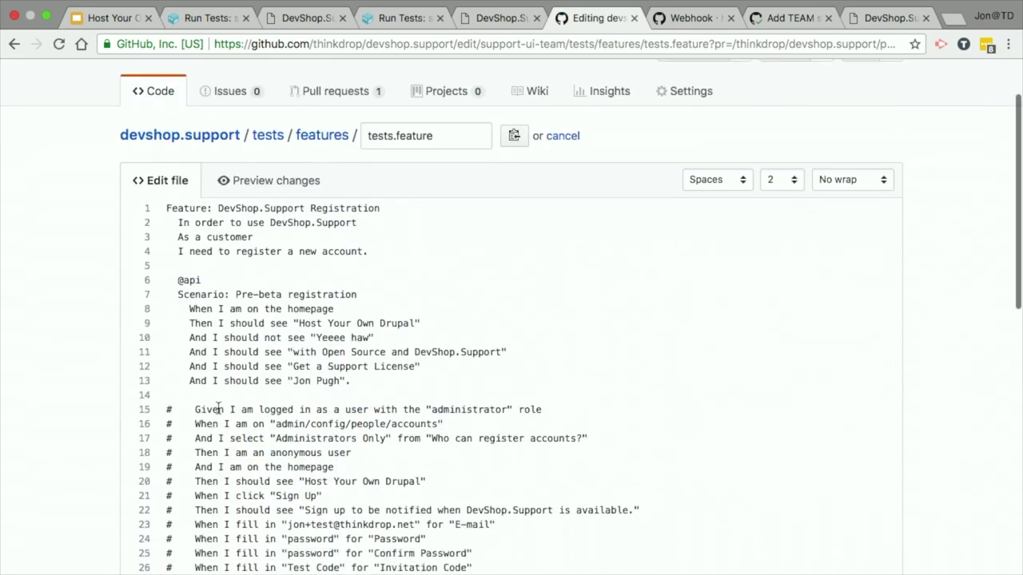
Step: Insert 'Given I am in Montreal' before the last check and change that check's And to Then
left_click(189, 381)
key("Return")
key("Up")
key("ctrl+v")
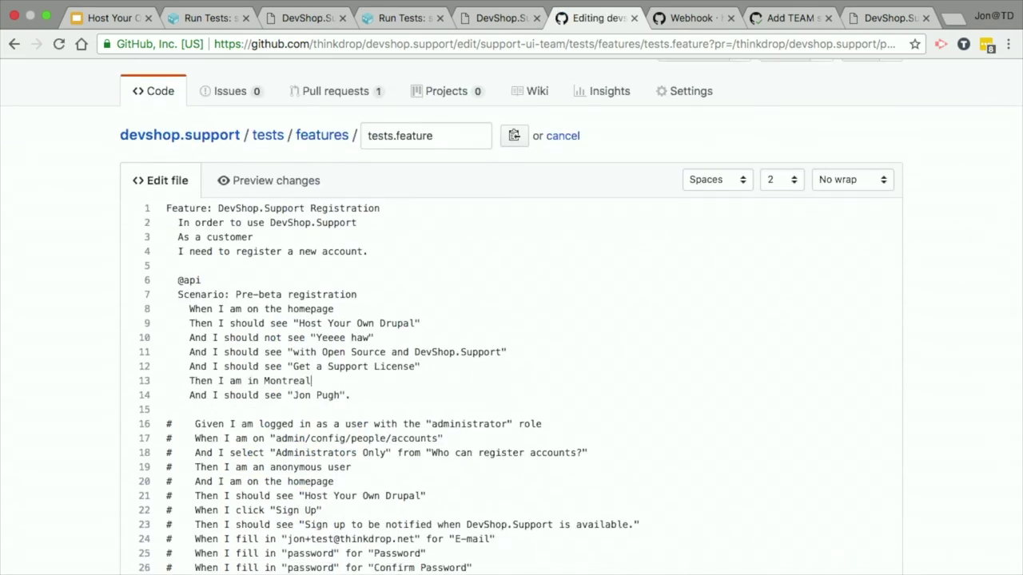
double_click(192, 380)
type("Given")
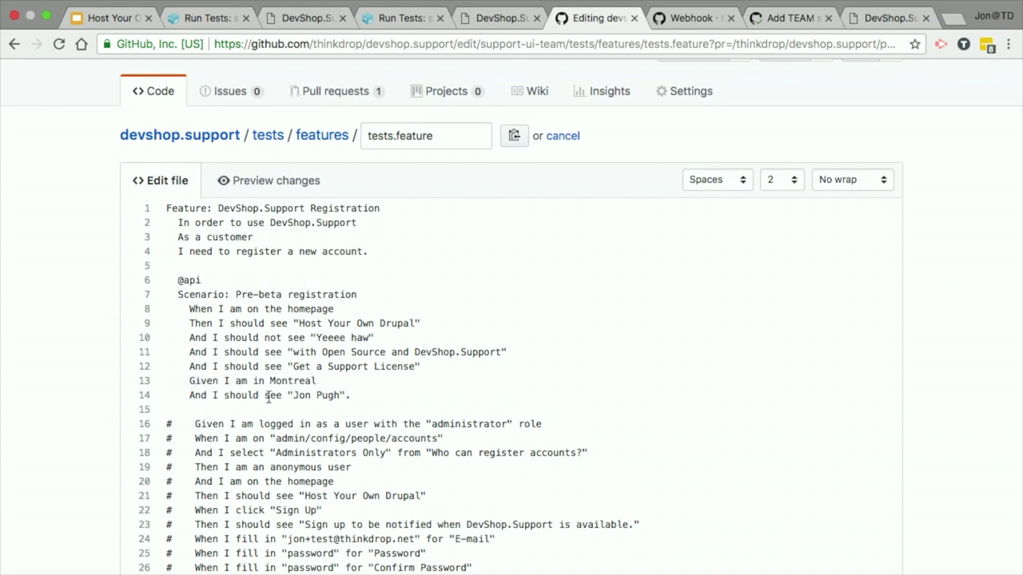
double_click(195, 395)
type("Then")
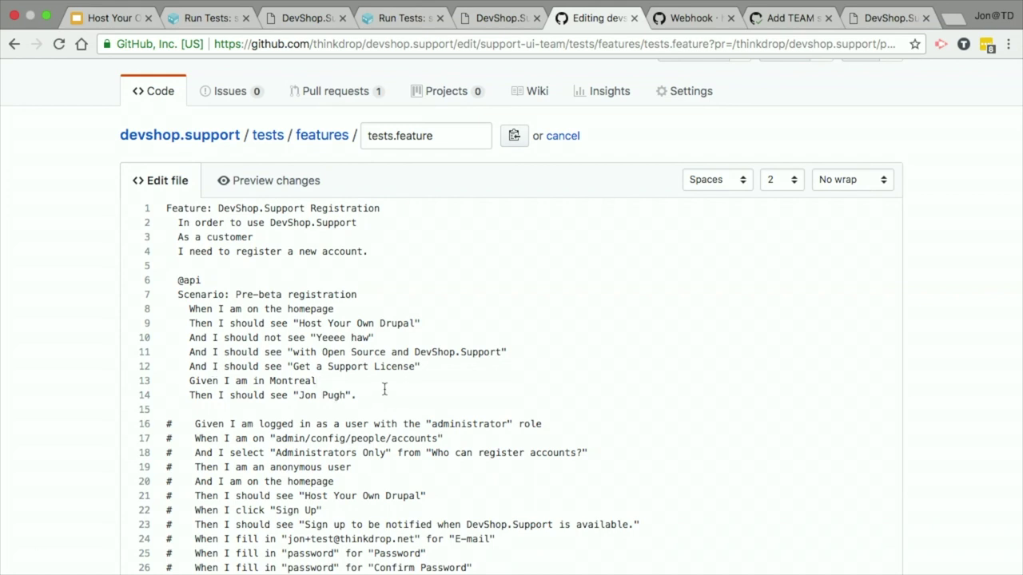
key("BackSpace")
scroll(62, 436, "down", 15)
left_click(263, 214)
type("Adding a che")
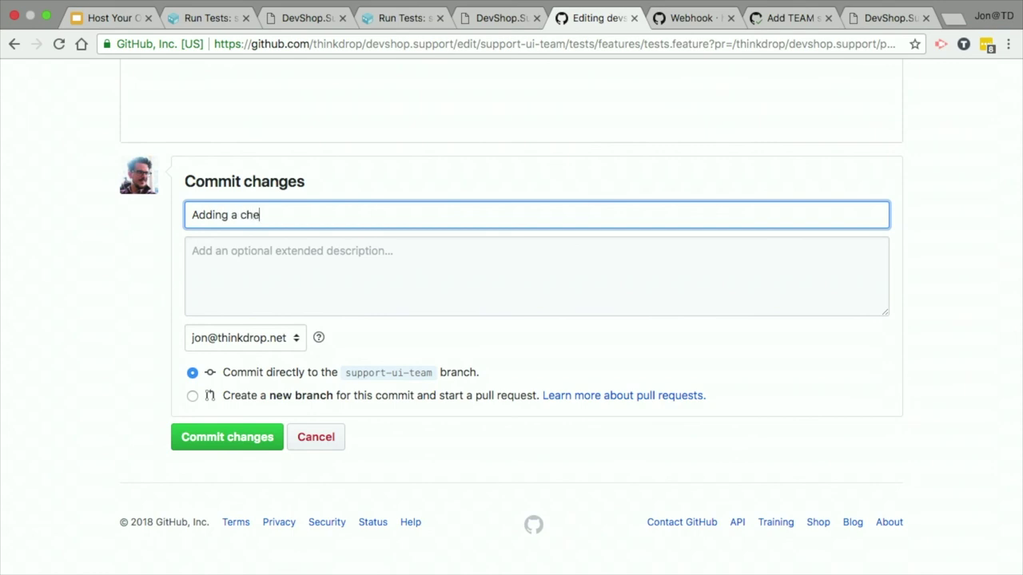
type("ck for Mo")
key("BackSpace")
key("BackSpace")
type("and fixing the")
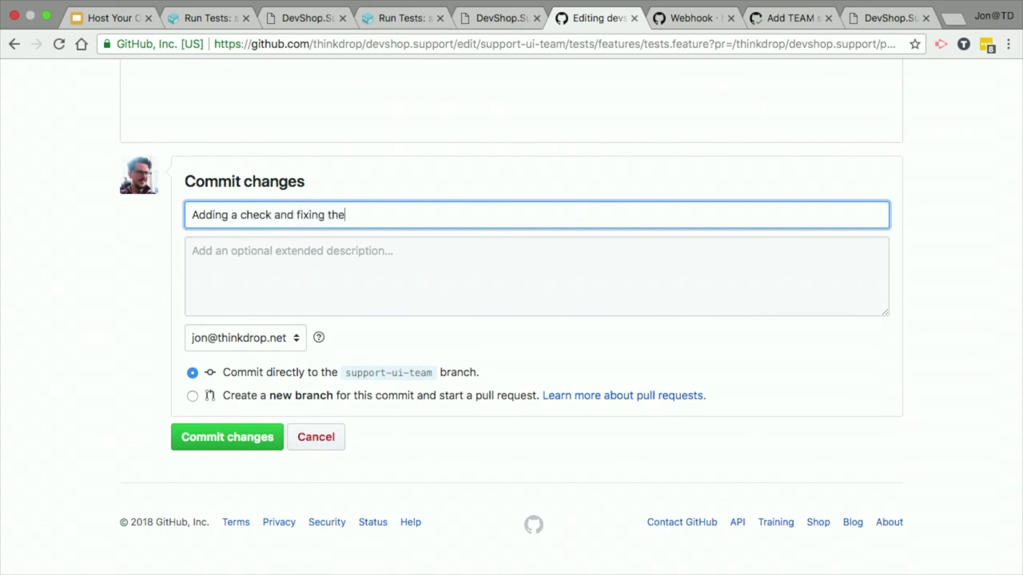
type(" tex")
key("BackSpace")
type("ext lookup.")
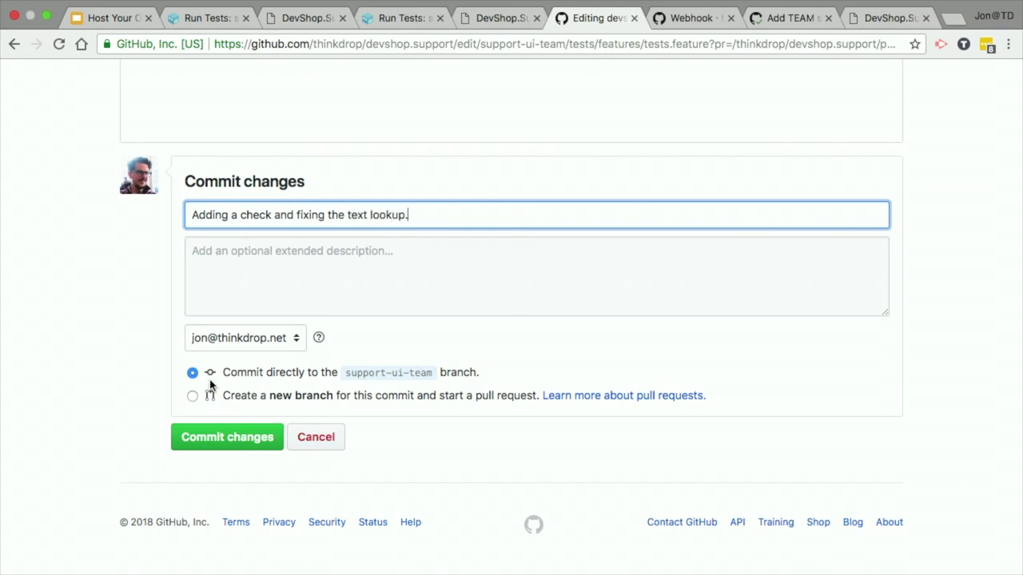
left_click(210, 454)
Step: Check pr4's earlier test results in DevShop, then commit directly to support-ui-team
left_click(190, 22)
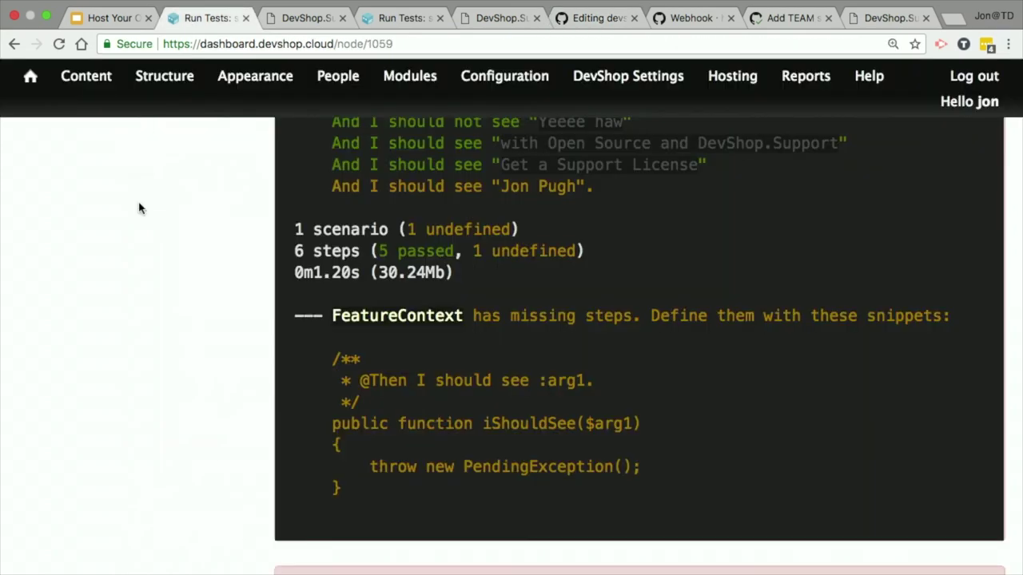
scroll(137, 205, "up", 10)
left_click(40, 292)
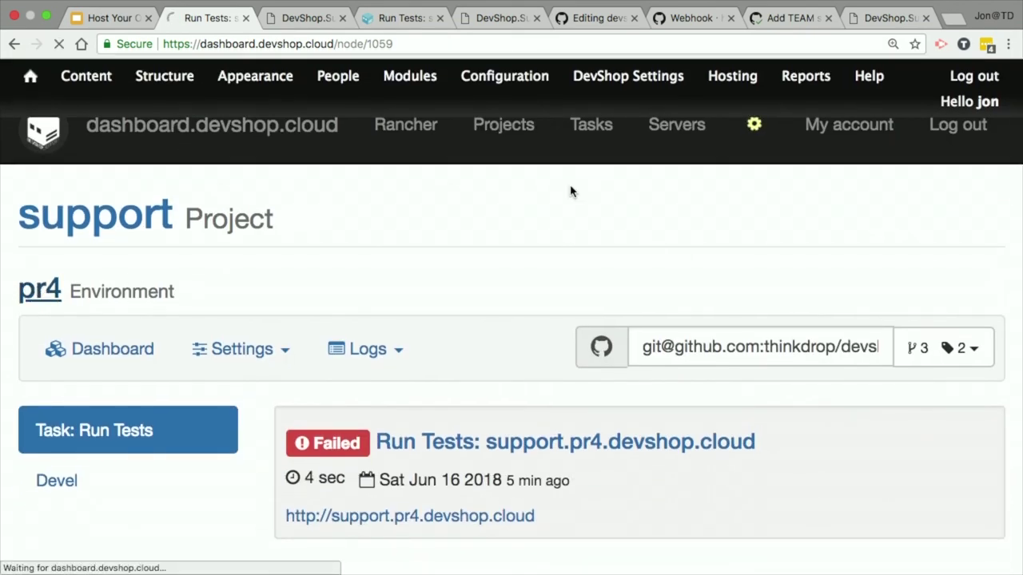
scroll(389, 383, "down", 8)
scroll(387, 384, "up", 8)
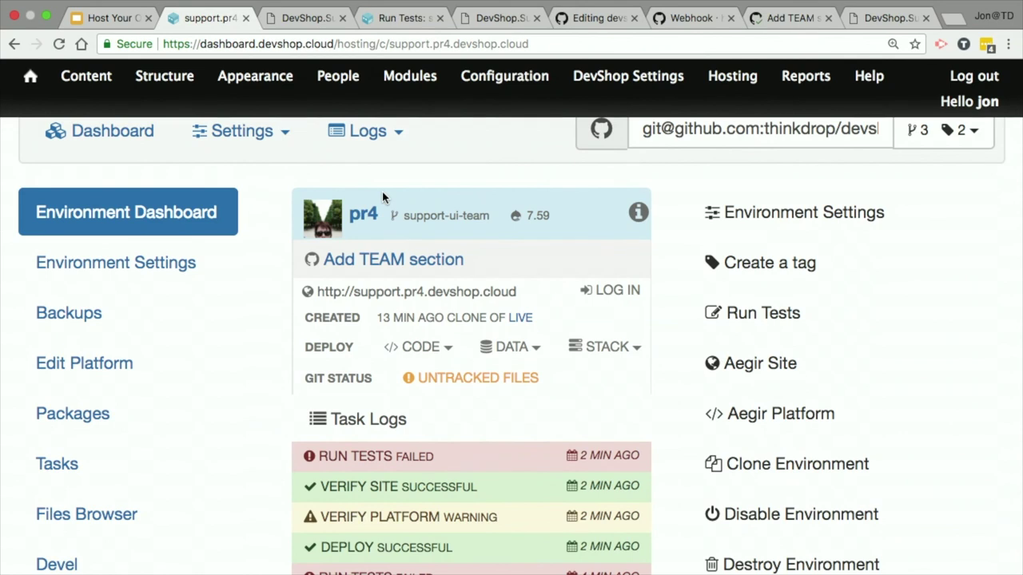
scroll(383, 197, "down", 2)
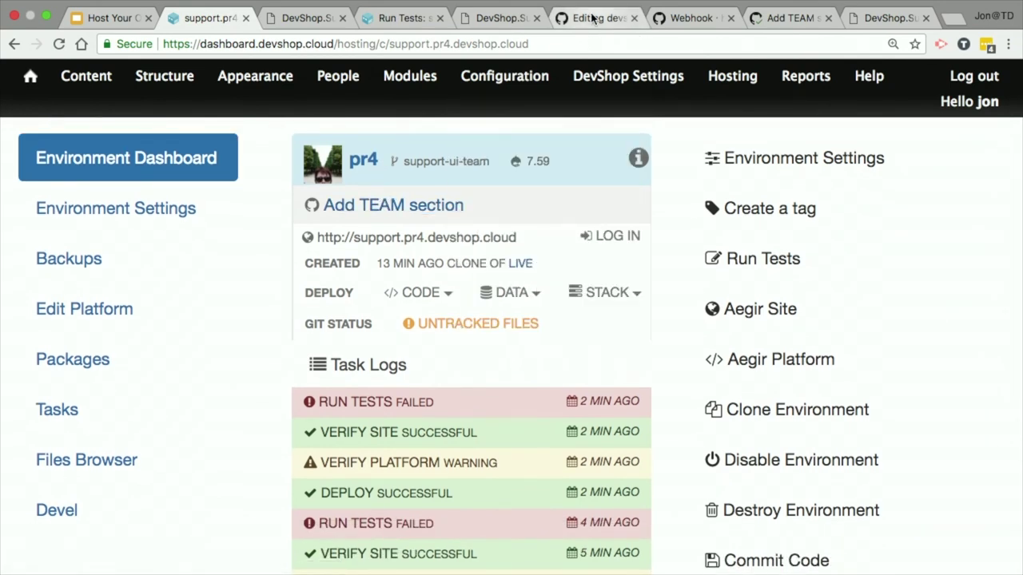
left_click(592, 18)
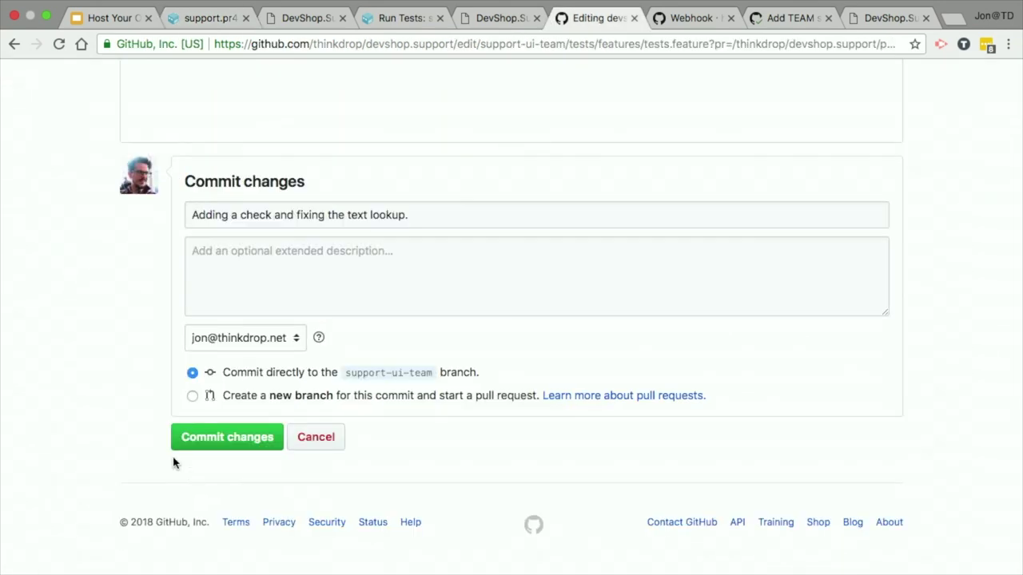
left_click(232, 431)
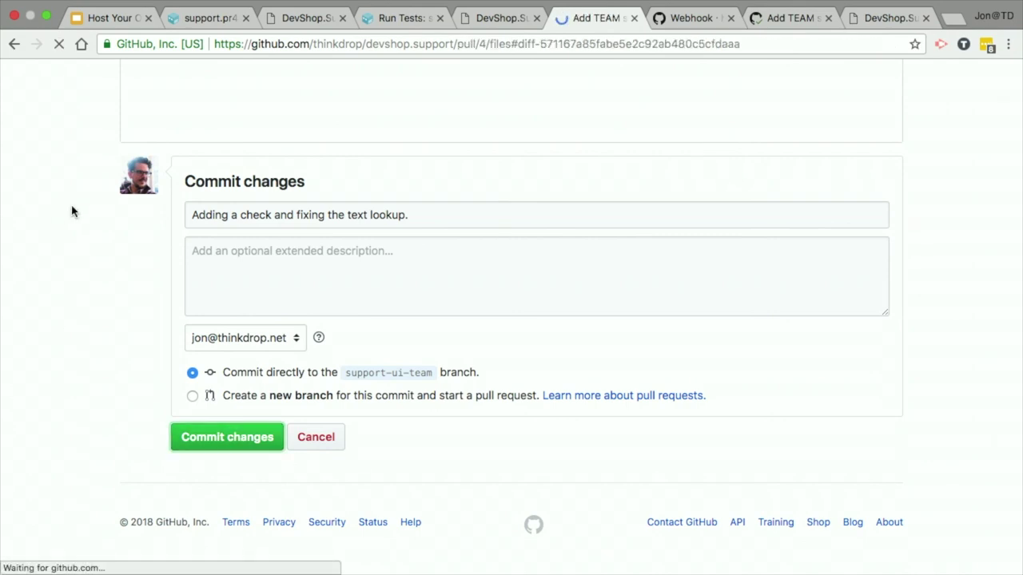
Step: Open the new Run Tests task in pr4's Task Logs, which ended in 'Test Run Failed'
left_click(200, 270)
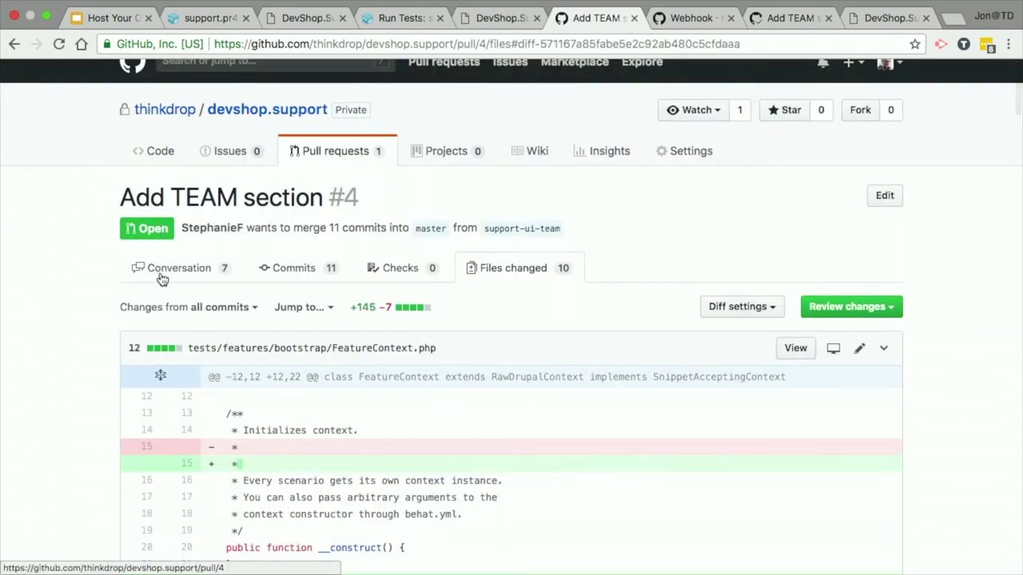
left_click(196, 18)
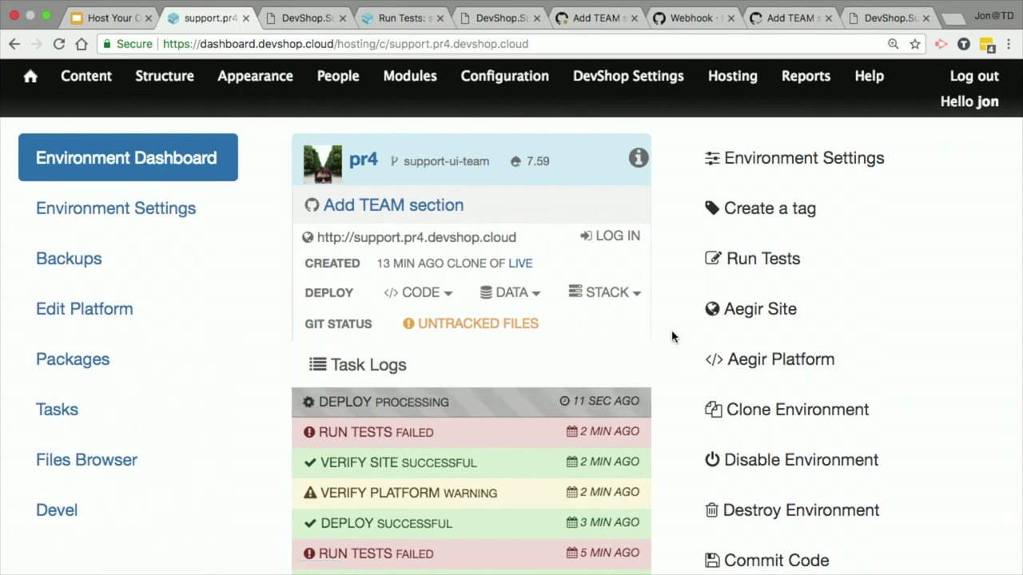
scroll(671, 335, "down", 2)
left_click(371, 384)
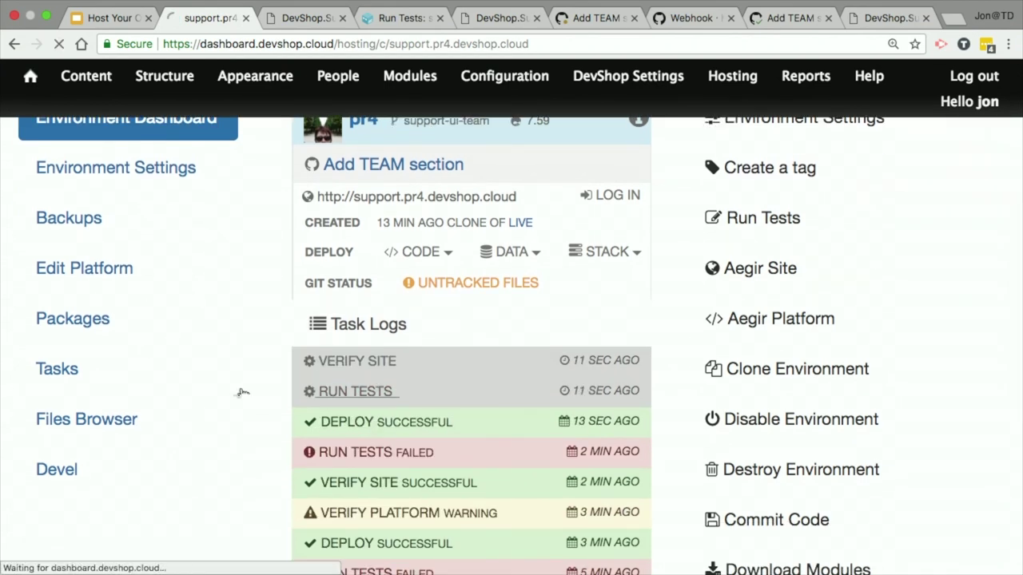
scroll(586, 243, "down", 4)
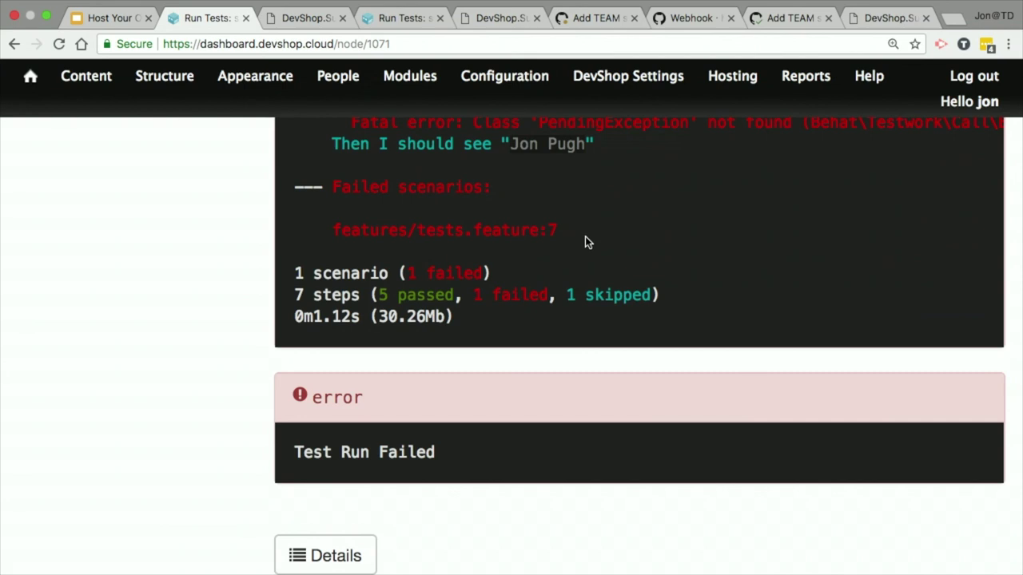
Step: Inspect the 'Given I am in Montreal' failure, marking the missing PendingException class name
scroll(585, 237, "up", 5)
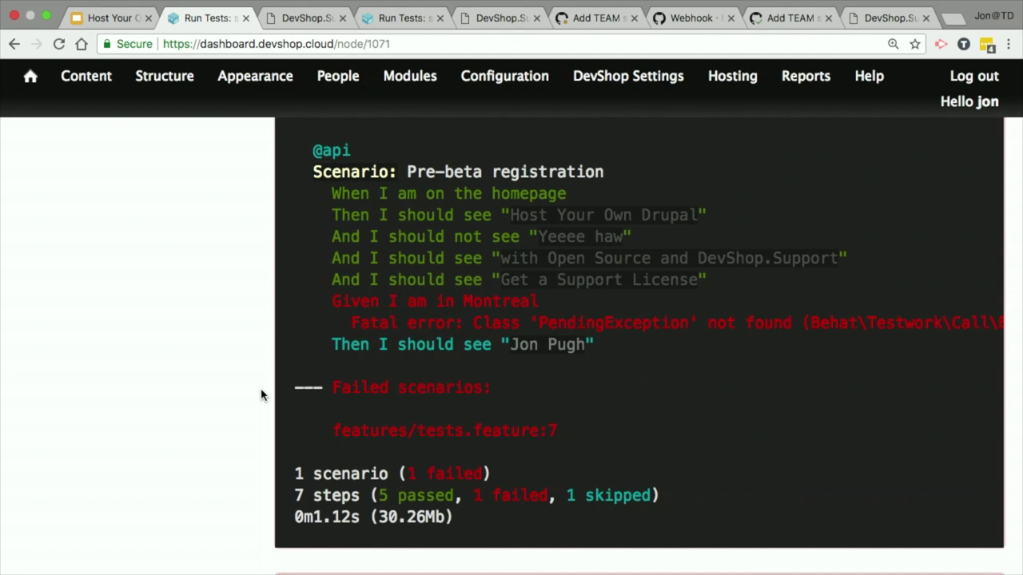
double_click(596, 328)
scroll(597, 329, "right", 5)
scroll(591, 327, "left", 5)
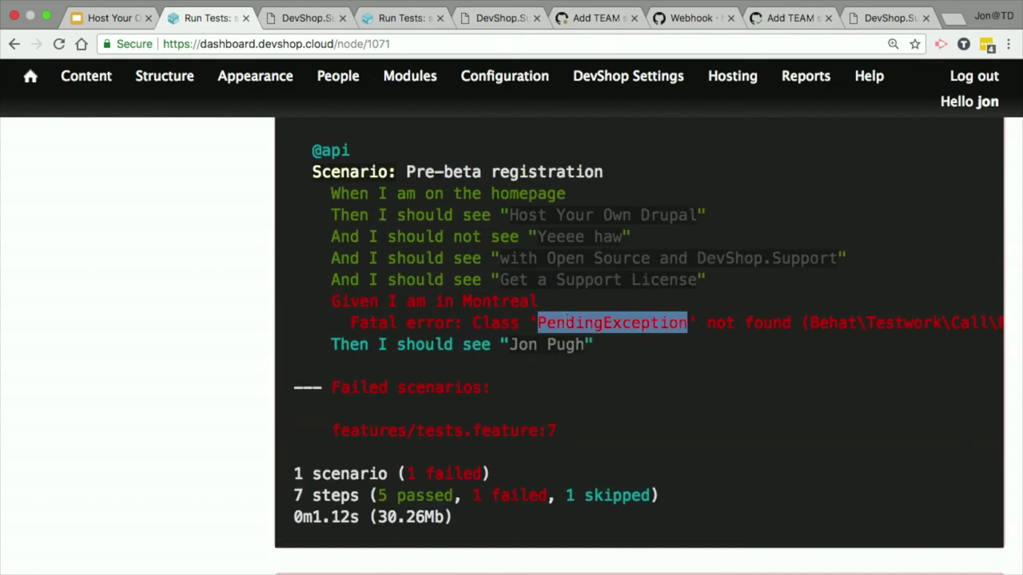
left_click(595, 17)
Step: Show the Files changed view of the 'Add TEAM section' pull request #4
left_click(685, 20)
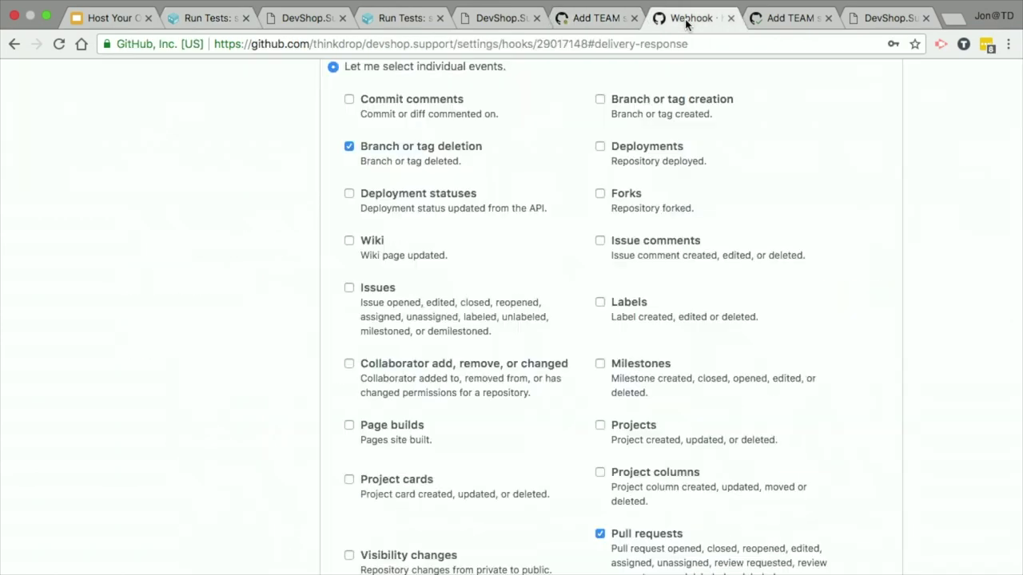
left_click(597, 21)
scroll(146, 421, "down", 15)
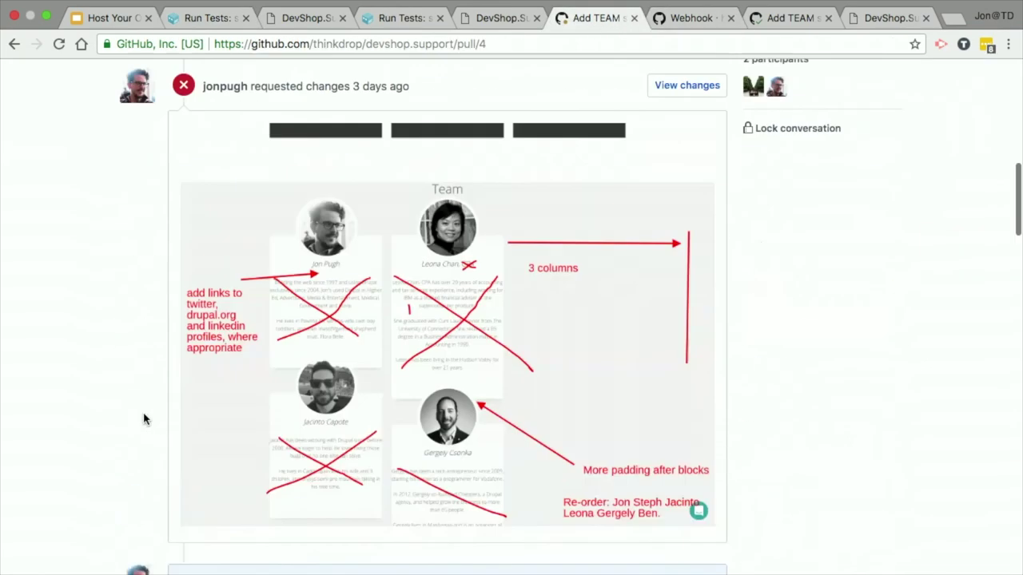
scroll(144, 419, "up", 20)
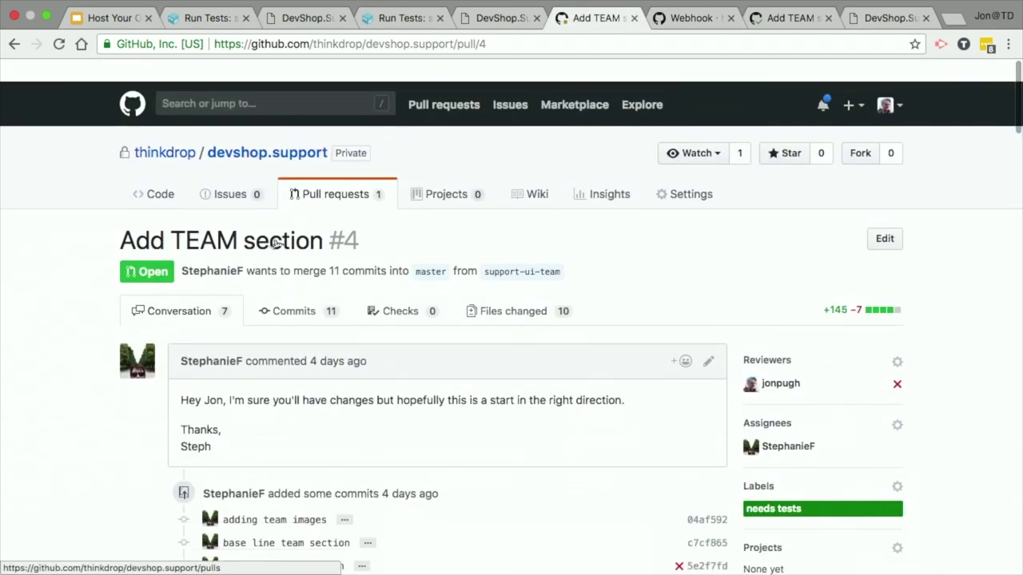
left_click(532, 292)
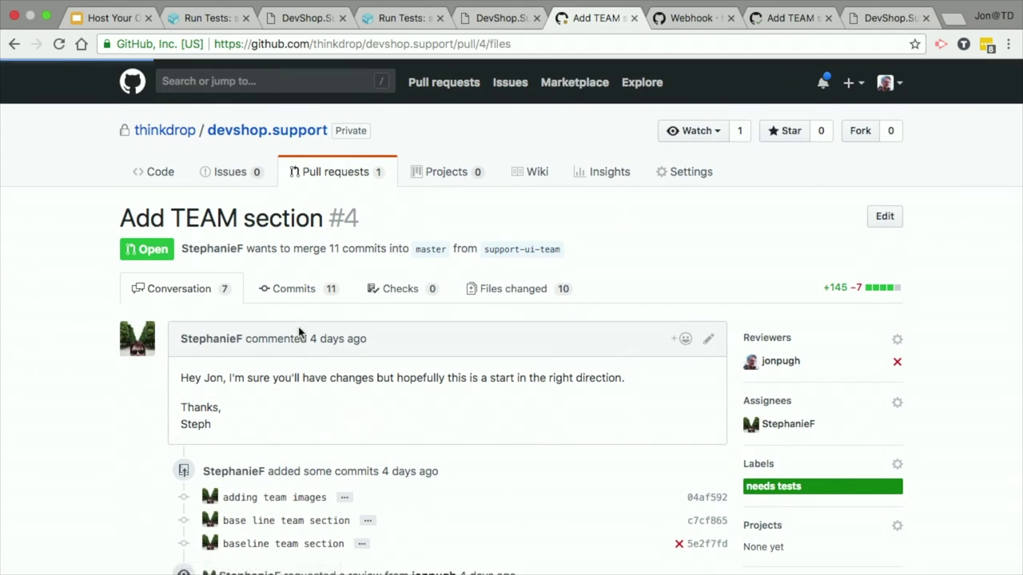
Step: Jump to iAmInMontreal and edit FeatureContext.php in the browser editor
left_click(302, 328)
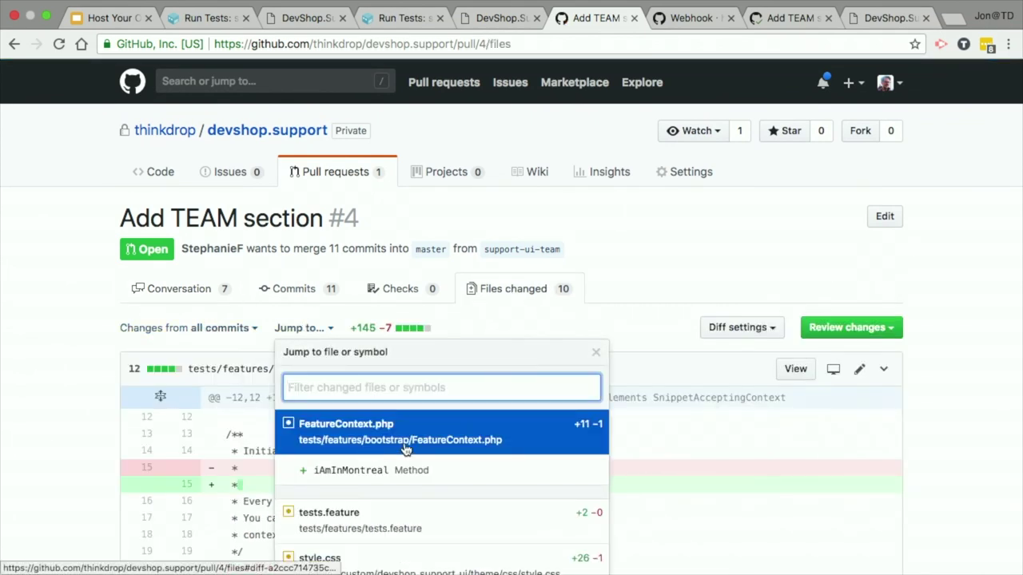
scroll(368, 478, "down", 3)
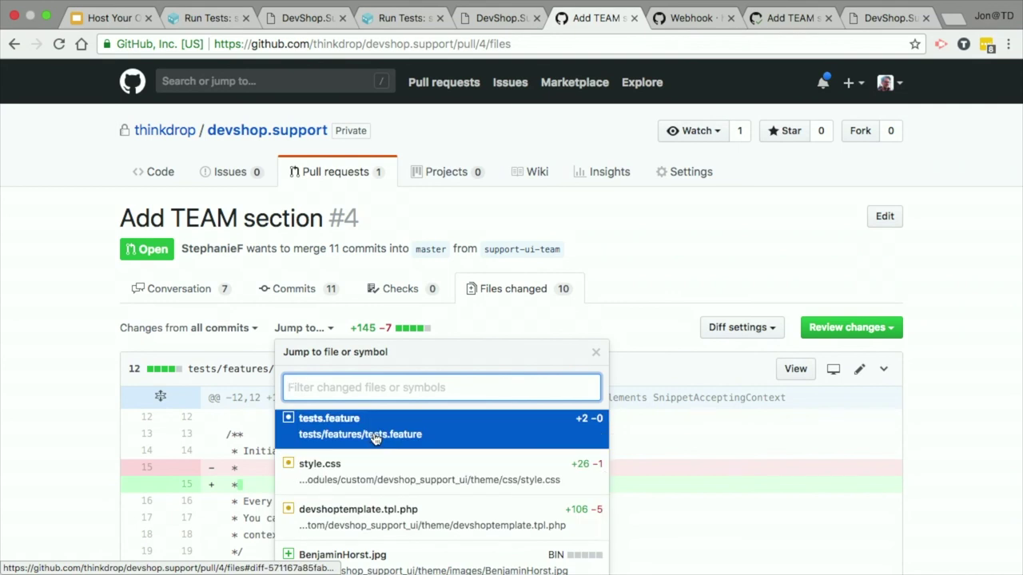
scroll(443, 424, "up", 2)
left_click(424, 445)
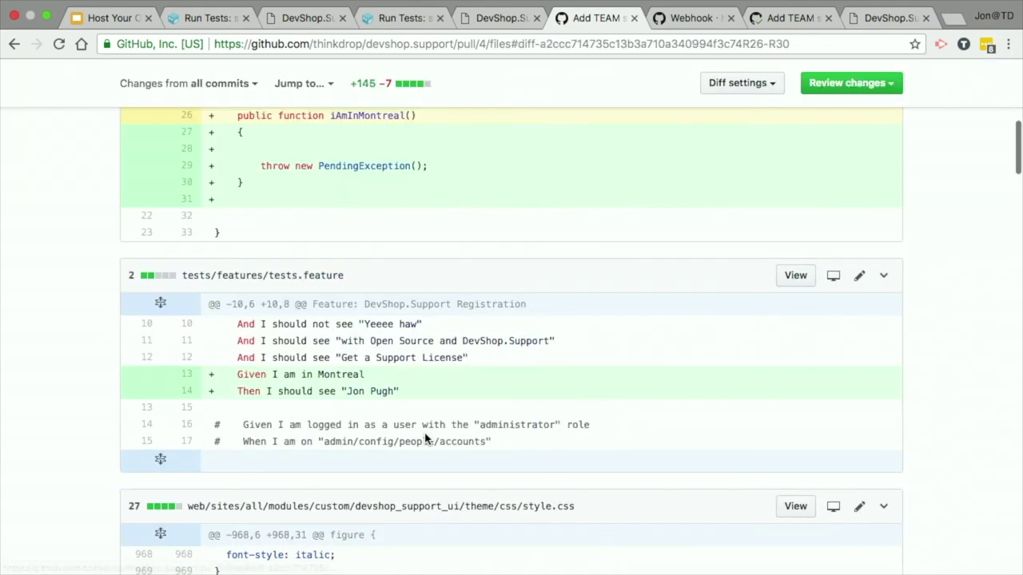
scroll(739, 193, "up", 5)
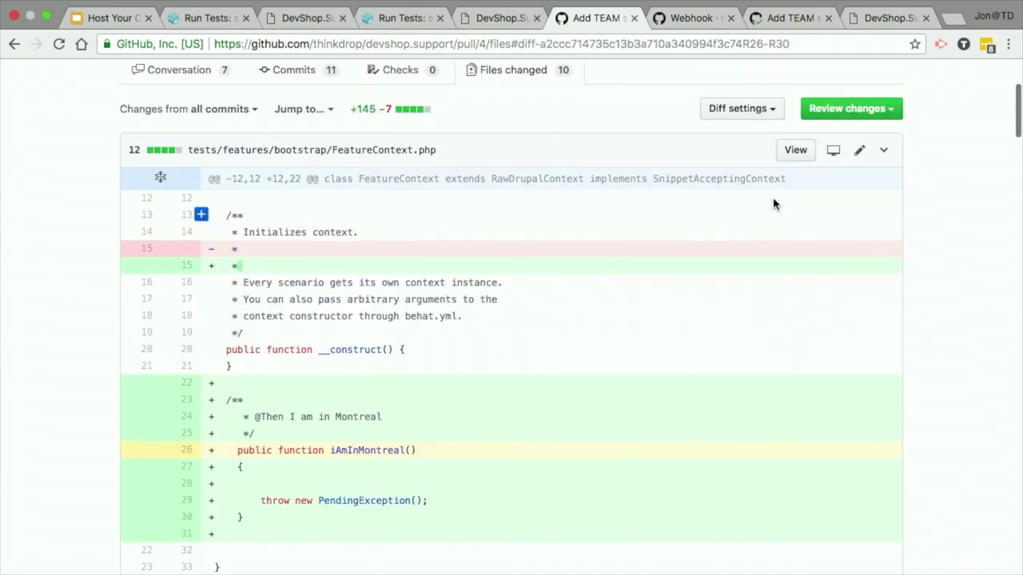
left_click(869, 152)
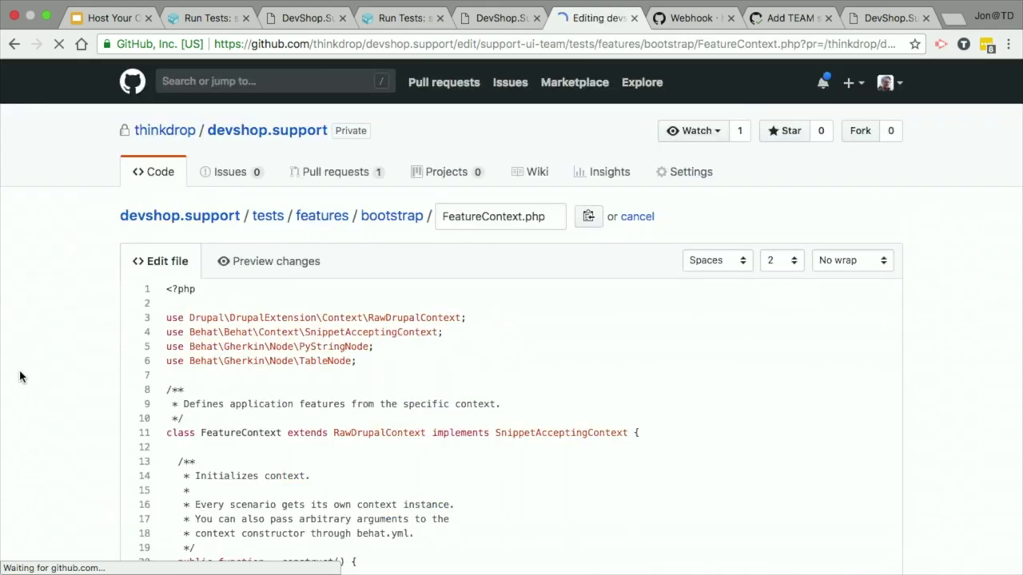
Step: Delete the 'throw new PendingException()' line from iAmInMontreal and commit FeatureContext.php
scroll(20, 377, "down", 3)
scroll(20, 377, "down", 3)
triple_click(415, 362)
key("BackSpace")
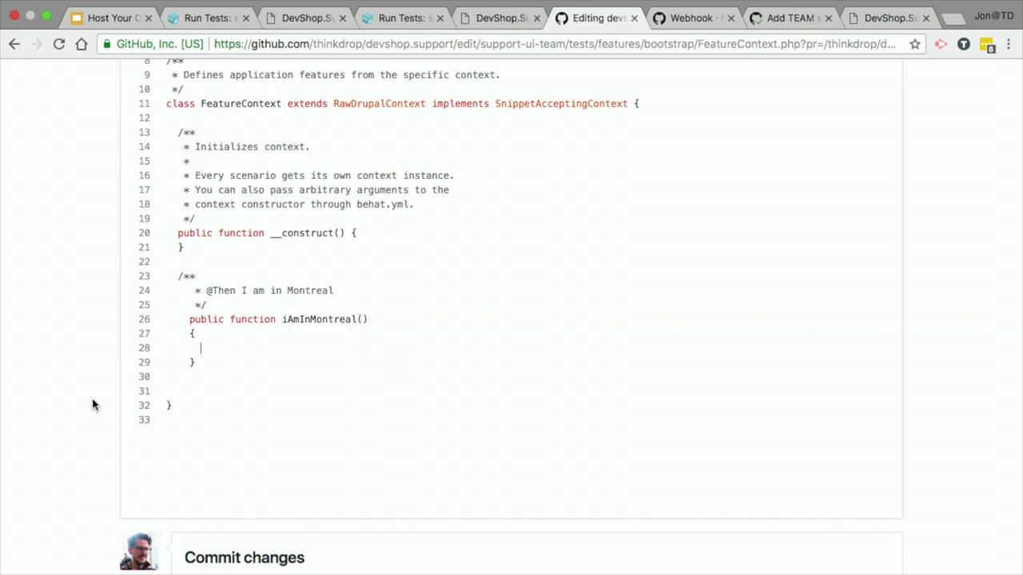
scroll(88, 400, "down", 5)
left_click(222, 440)
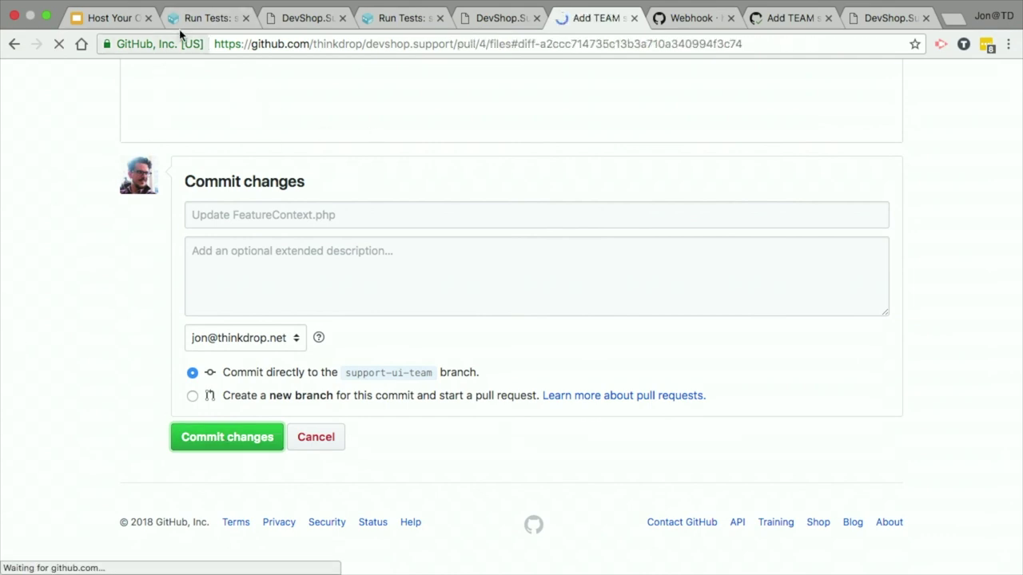
left_click(203, 18)
Step: Open pr4's Verify Site task and follow its log output live
scroll(160, 333, "up", 10)
left_click(38, 294)
scroll(340, 322, "down", 10)
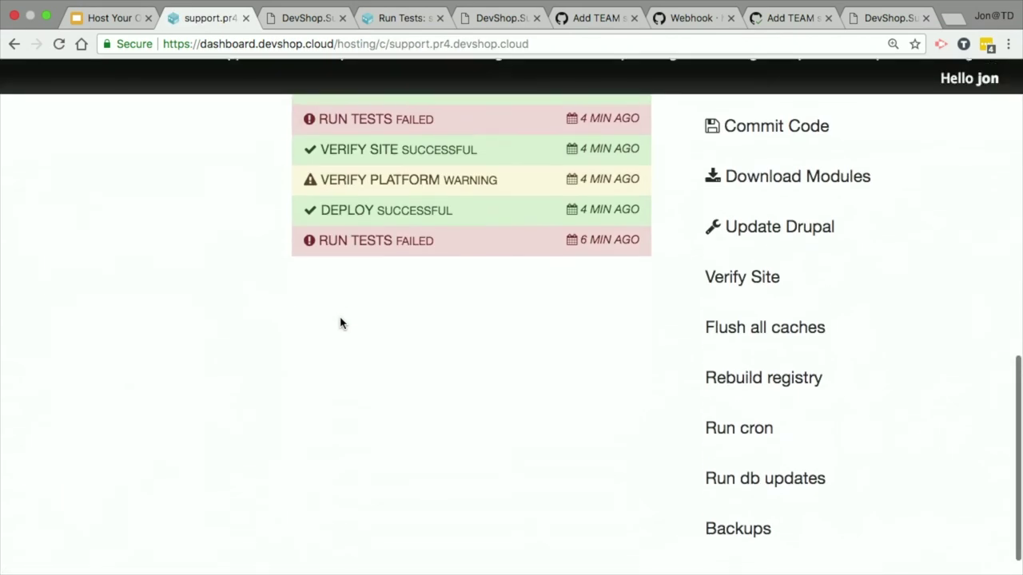
scroll(339, 323, "up", 5)
scroll(340, 323, "up", 2)
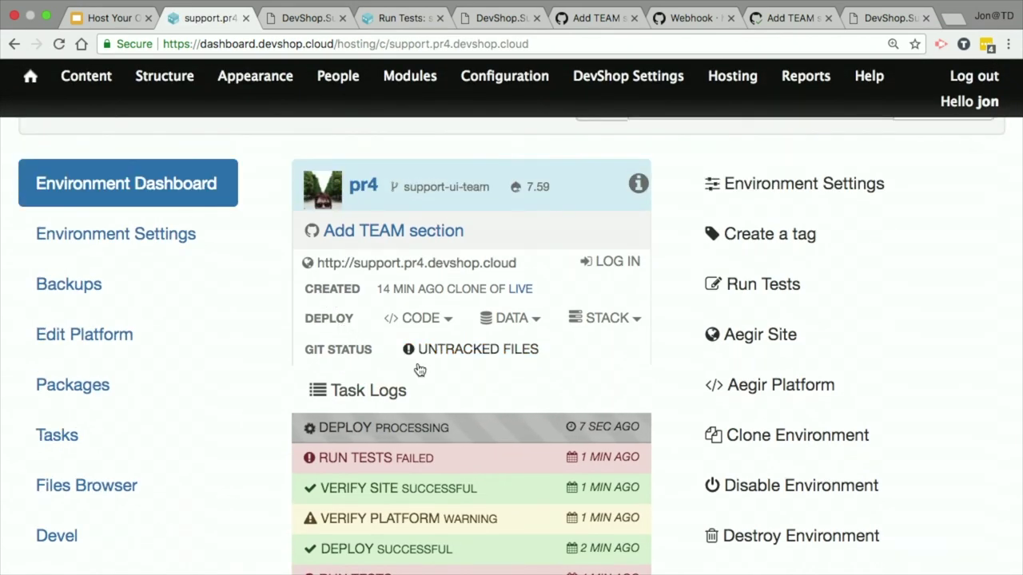
left_click(401, 430)
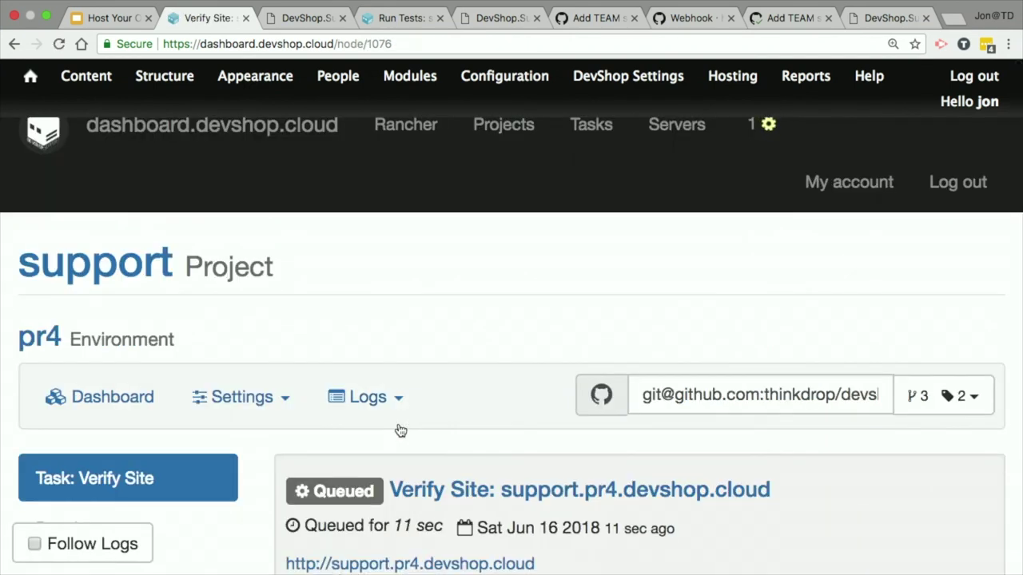
left_click(55, 555)
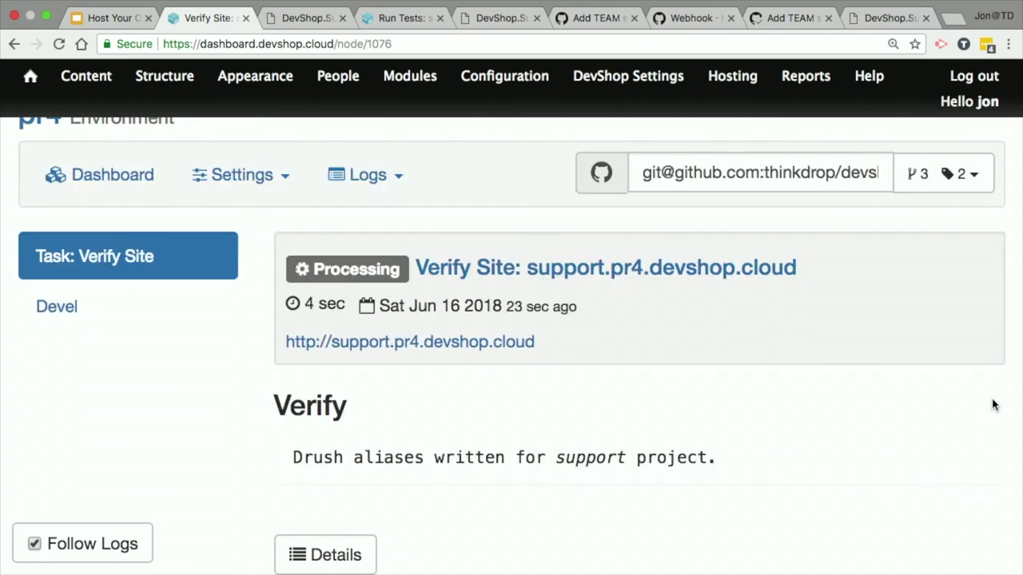
key("super+minus")
key("super+minus")
key("super+plus")
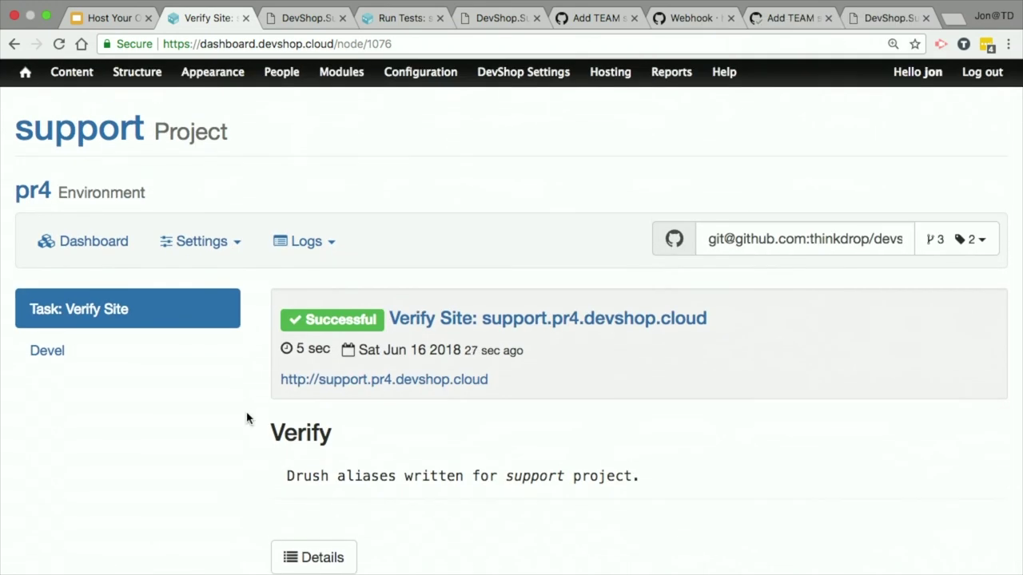
Step: Open the latest successful Run Tests result, showing 1 scenario and all 7 steps passing
left_click(34, 194)
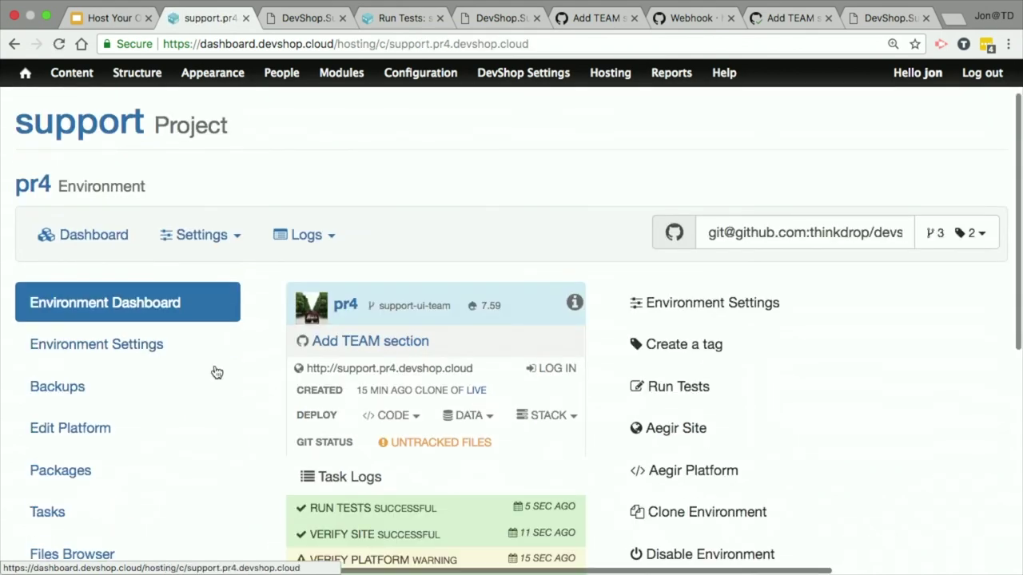
scroll(215, 372, "down", 3)
left_click(404, 285)
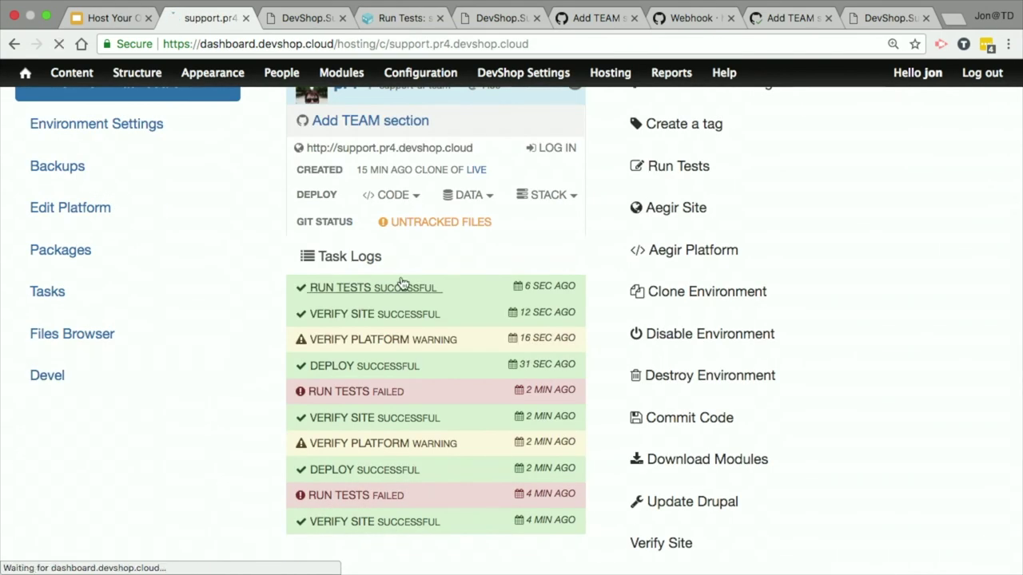
scroll(449, 307, "down", 10)
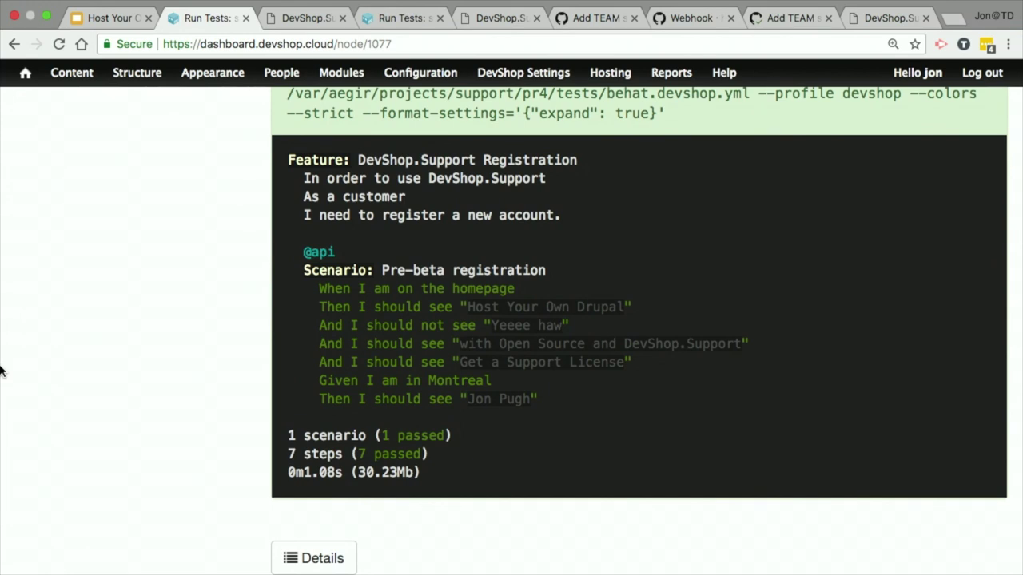
scroll(2, 367, "up", 1)
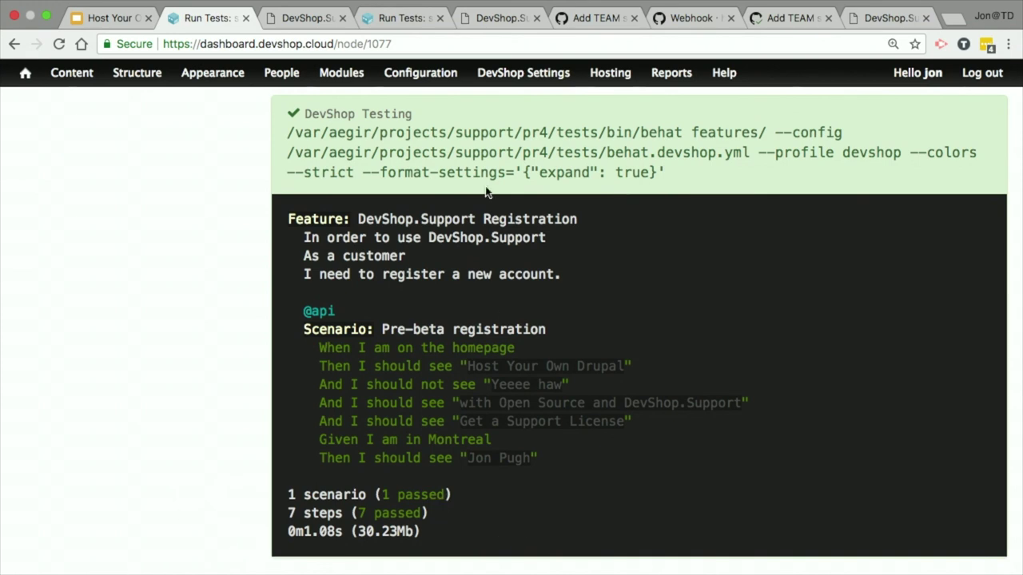
Step: Return to pull request #4's FeatureContext.php diff at the top of its 10 changed files
left_click(598, 10)
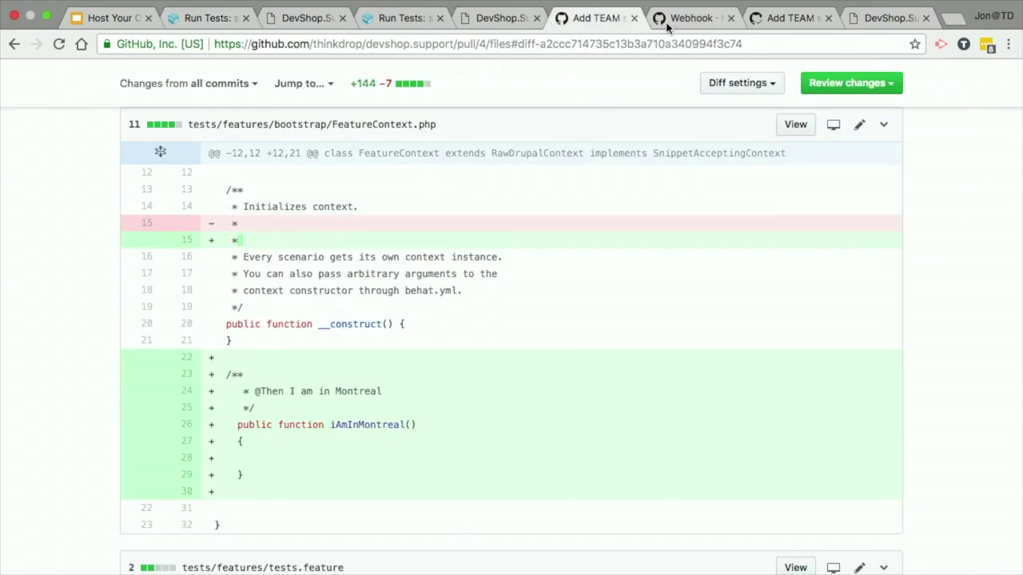
left_click(666, 23)
left_click(767, 18)
left_click(572, 24)
scroll(486, 196, "up", 5)
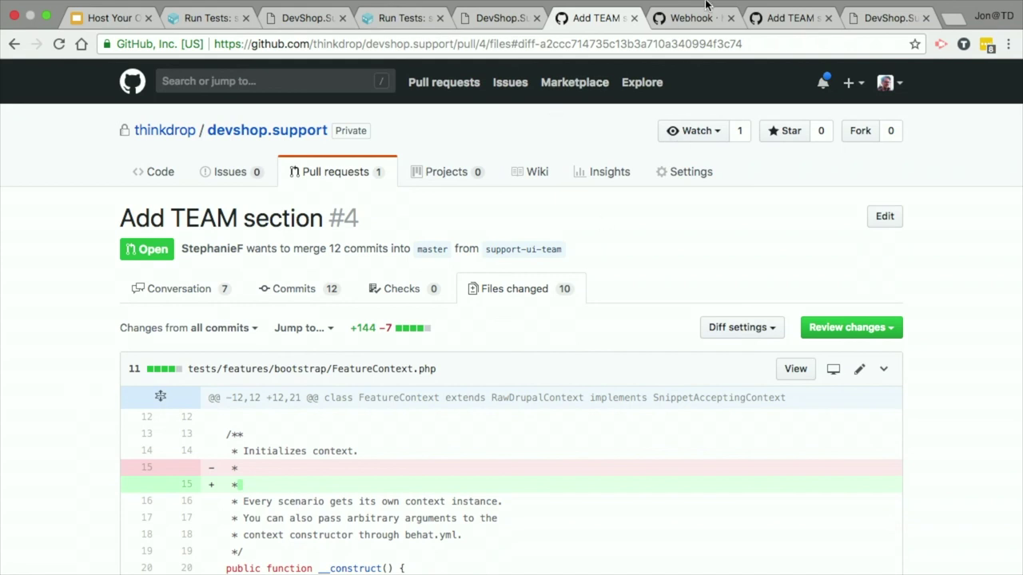
Step: Load github.com/hmsadmsys/prompt in place of the webhook settings page
left_click(688, 38)
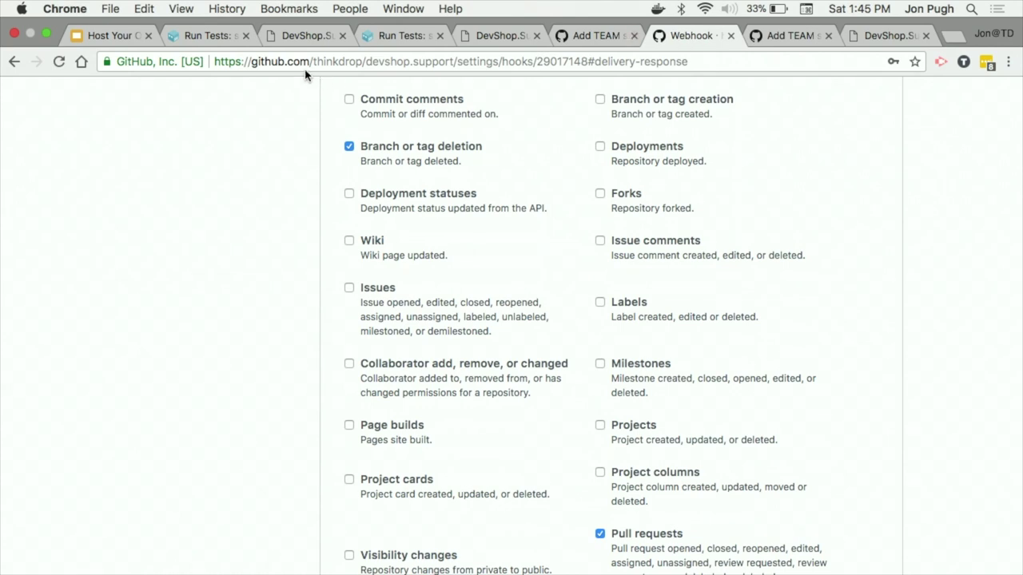
left_click_drag(312, 61, 685, 61)
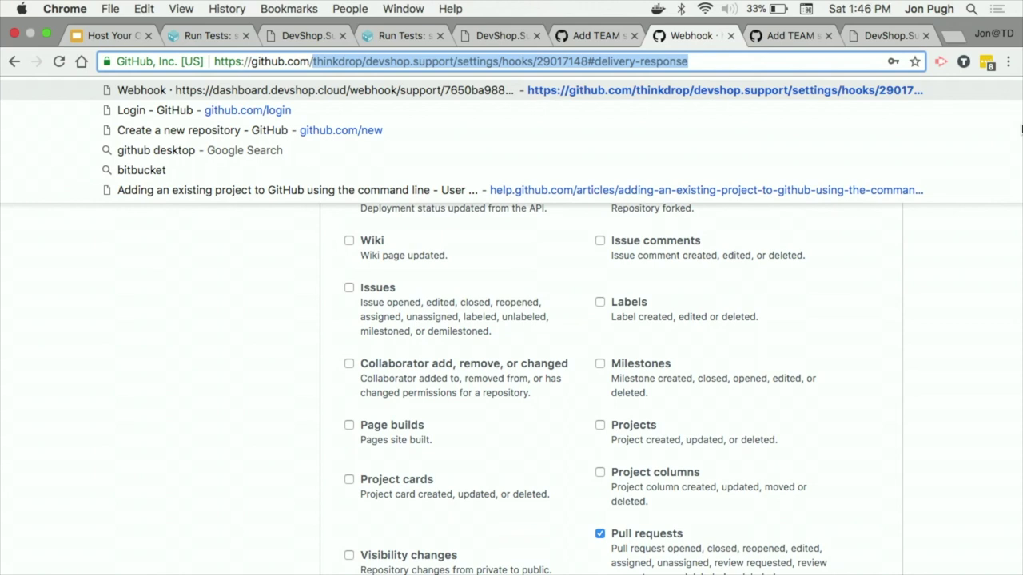
type("open")
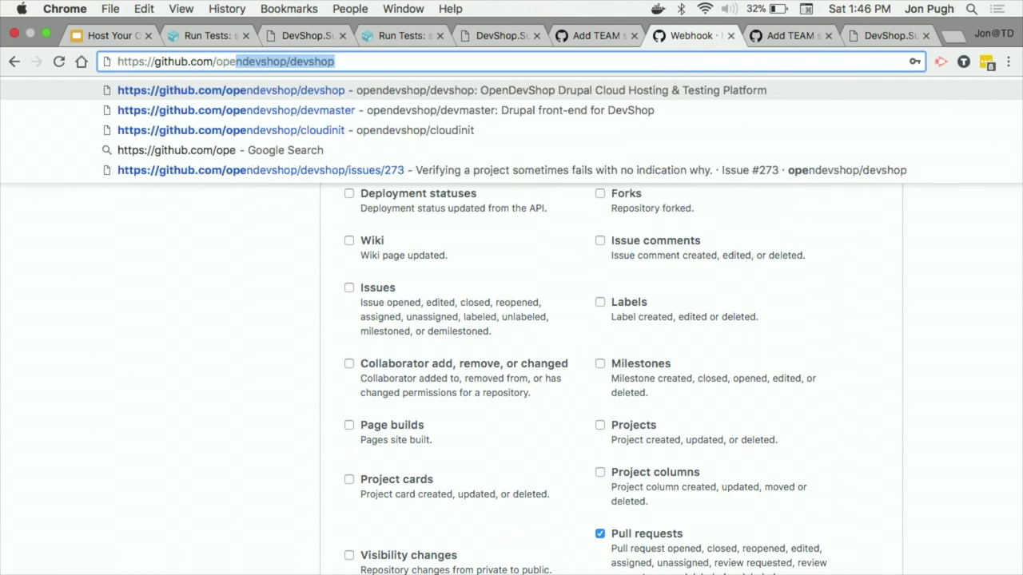
key("BackSpace")
key("BackSpace")
key("BackSpace")
key("BackSpace")
key("BackSpace")
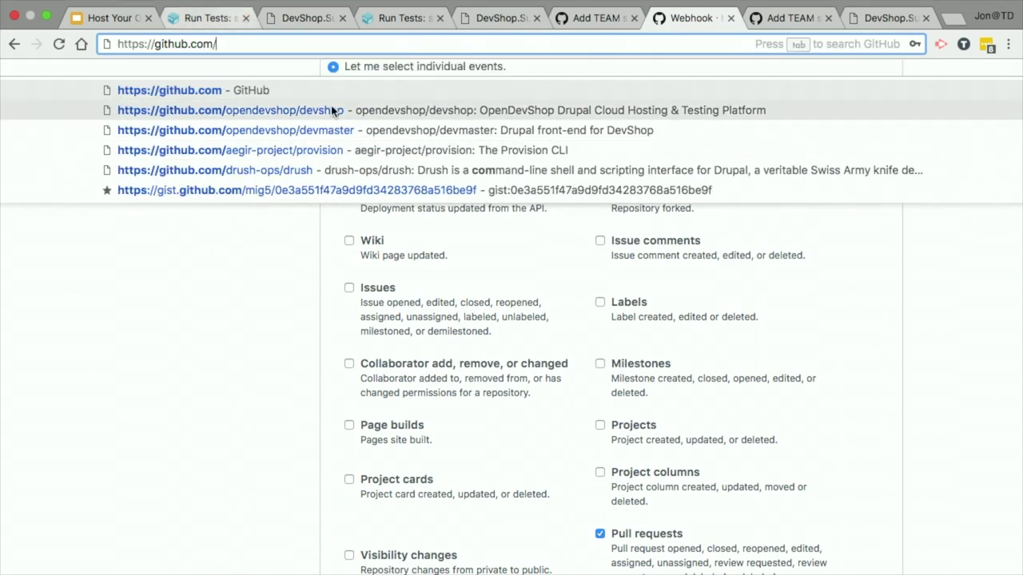
type("hm")
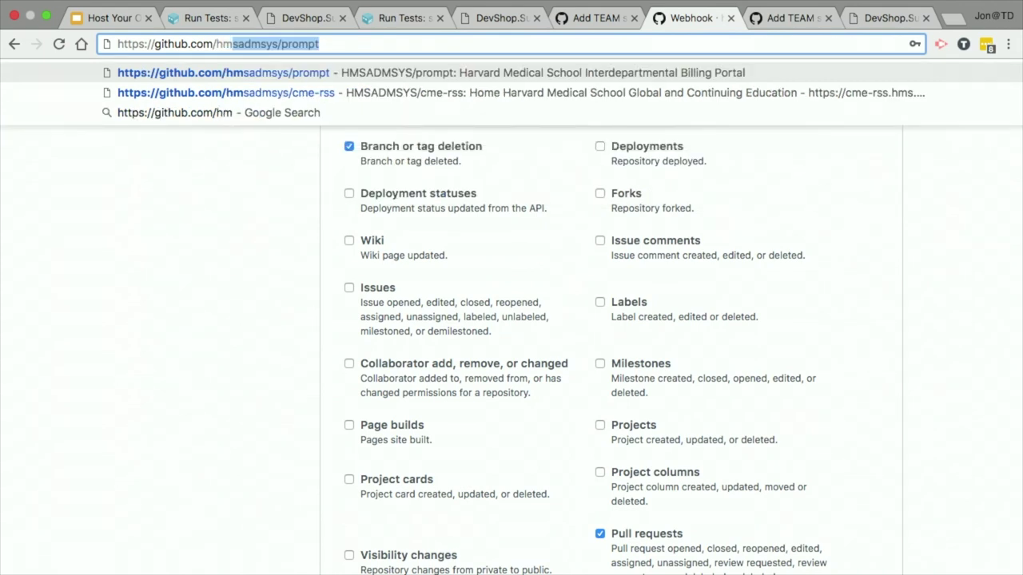
key("Return")
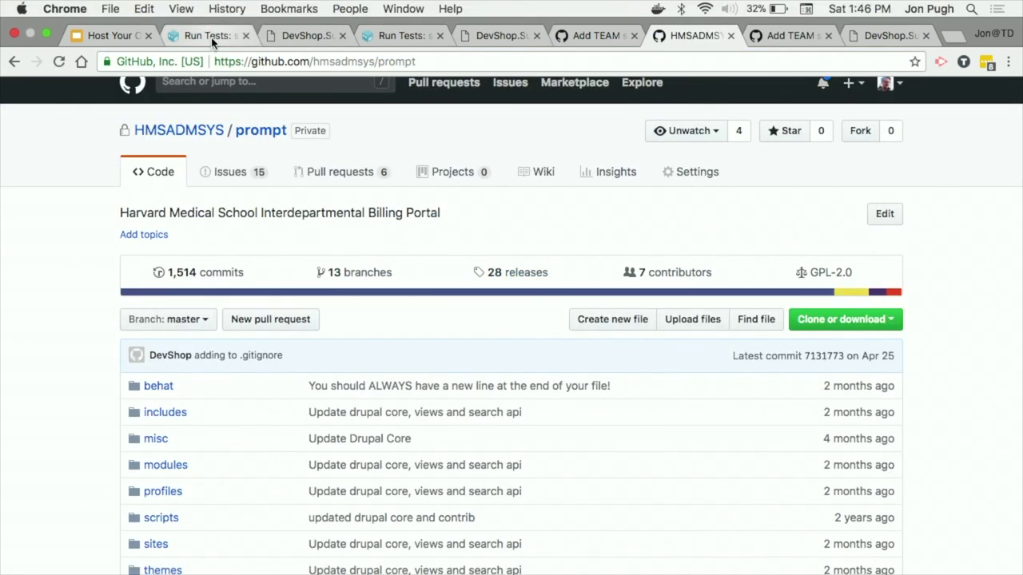
Step: Return to the DevShop Run Tests tab and select its web address
left_click(209, 36)
scroll(172, 172, "up", 10)
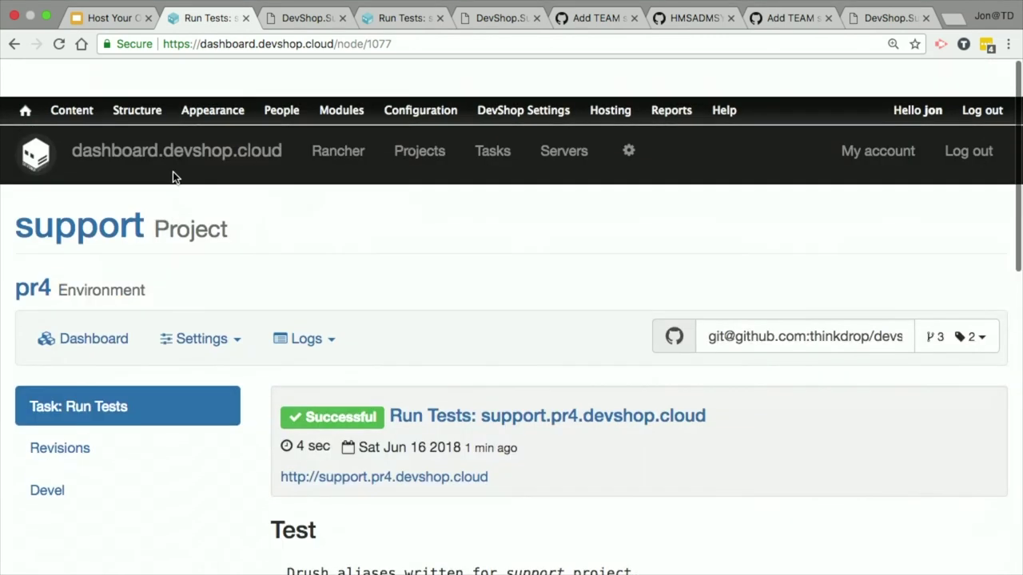
left_click(227, 44)
Step: Load devshop.hms.harvard.edu and log in using DevShop.Cloud
type("devs")
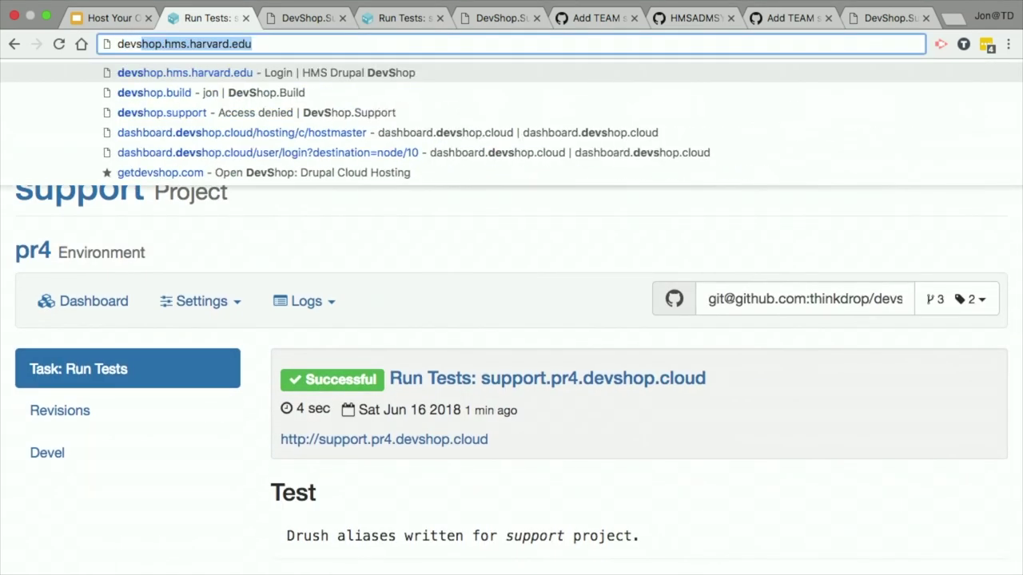
key("Return")
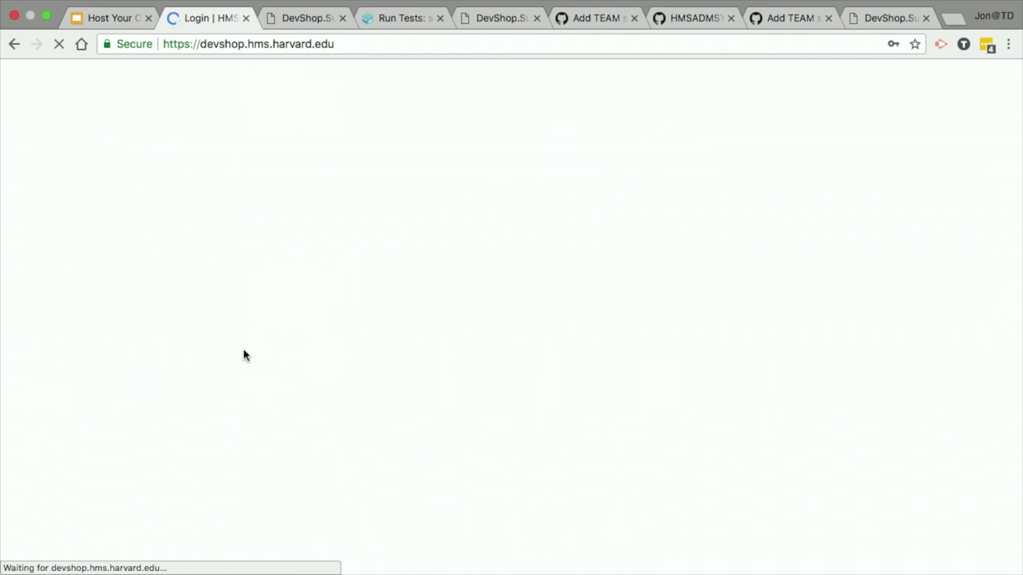
left_click(69, 370)
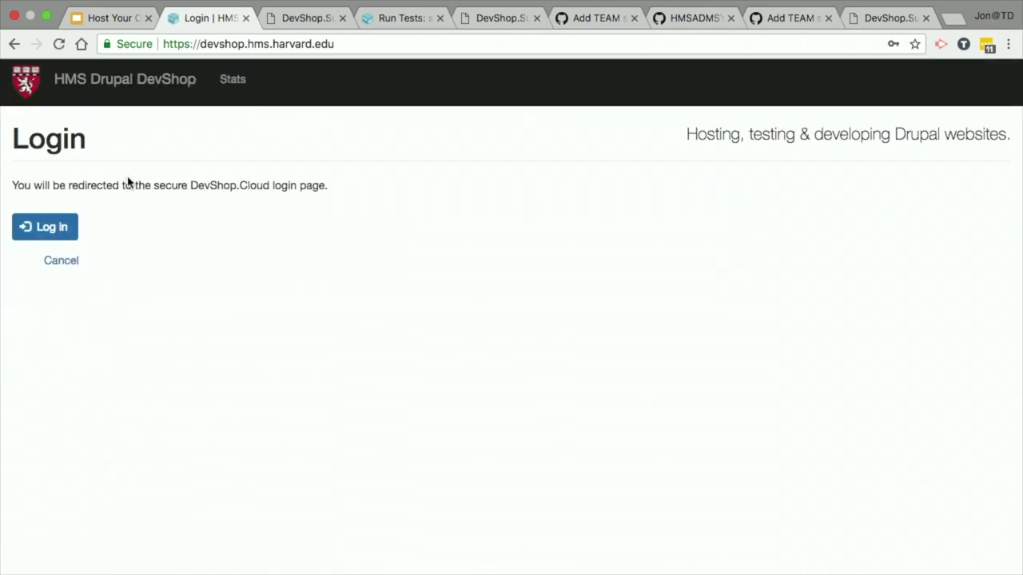
left_click(42, 237)
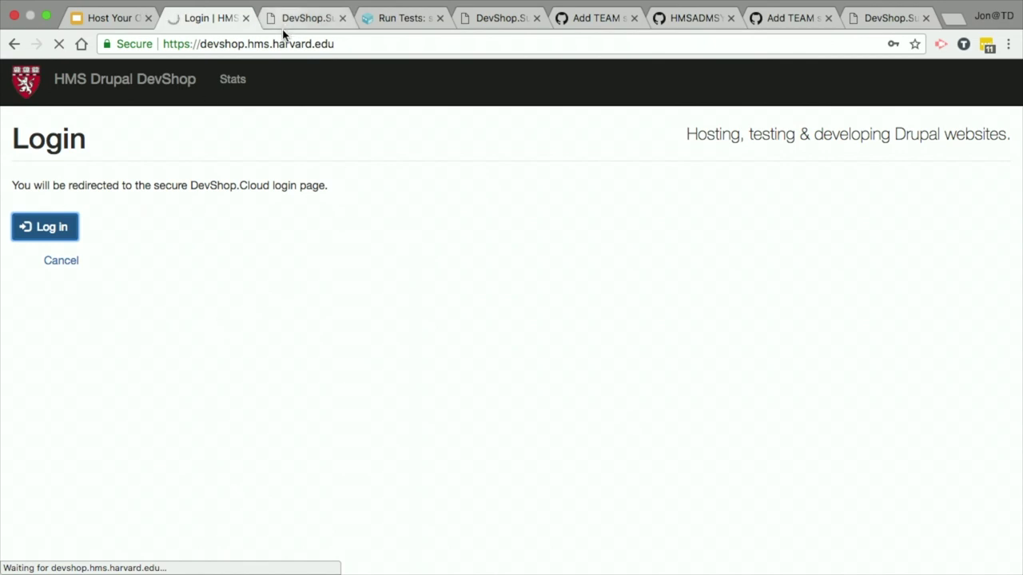
Step: Switch back to the HMSADMSYS prompt repository, showing 1,514 commits and 13 branches
left_click(354, 51)
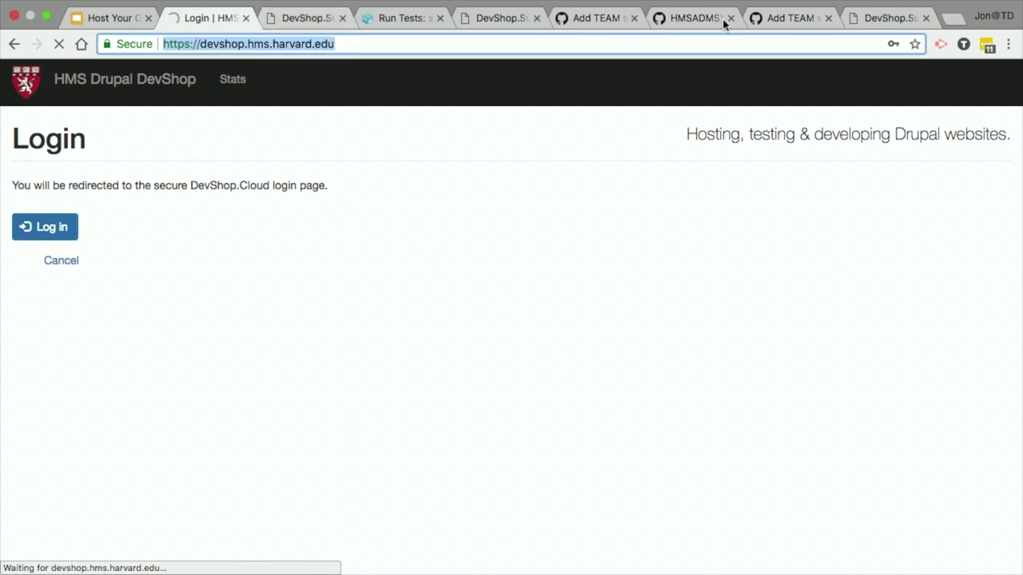
left_click(600, 17)
left_click(688, 17)
Step: Browse the prompt repository's behat folder into features, listing files like AddNewUserError.feature
scroll(285, 359, "down", 3)
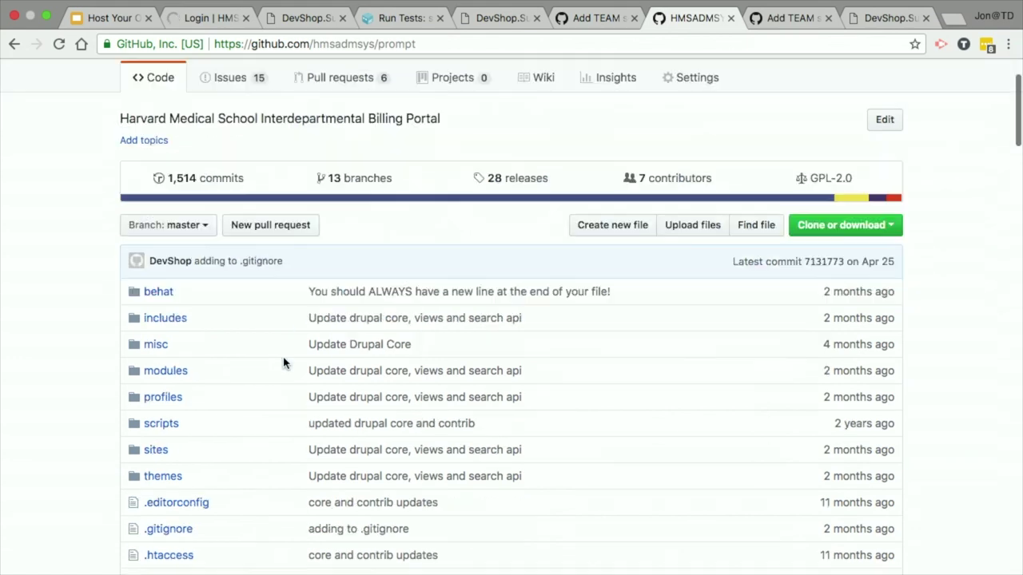
left_click(160, 286)
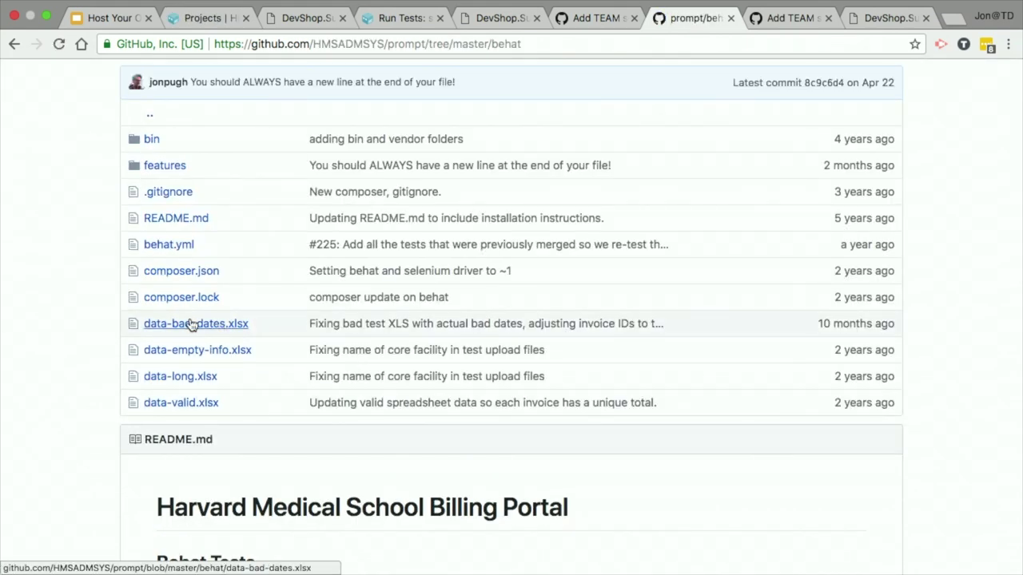
scroll(190, 324, "down", 1)
scroll(190, 324, "up", 5)
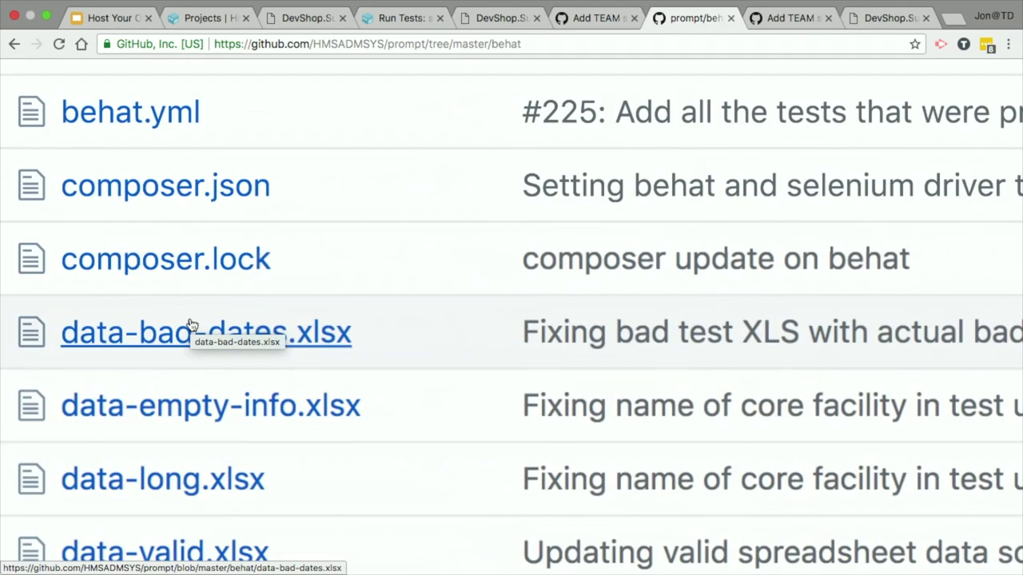
scroll(424, 408, "down", 2)
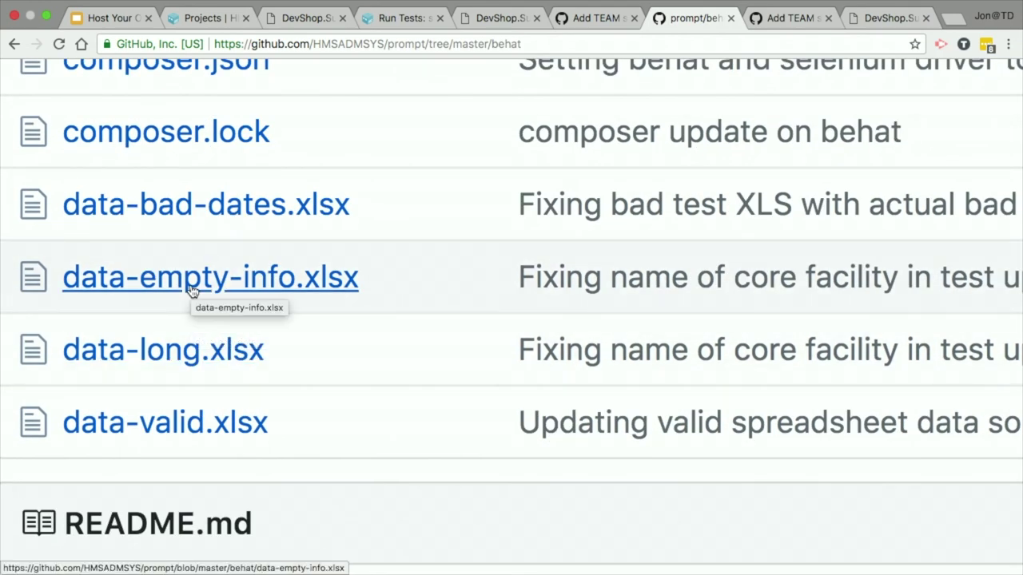
scroll(406, 290, "down", 3)
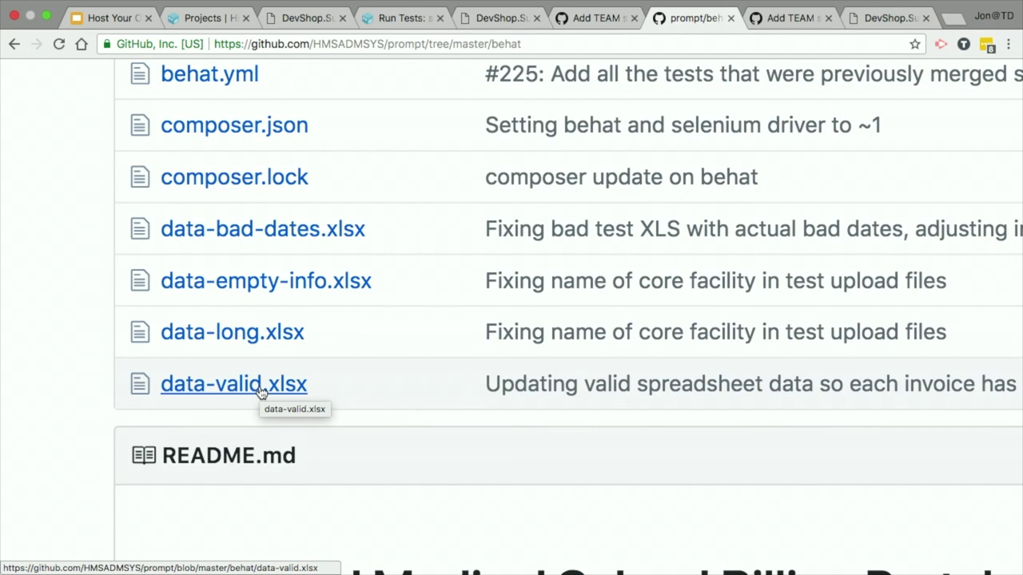
scroll(260, 391, "up", 10)
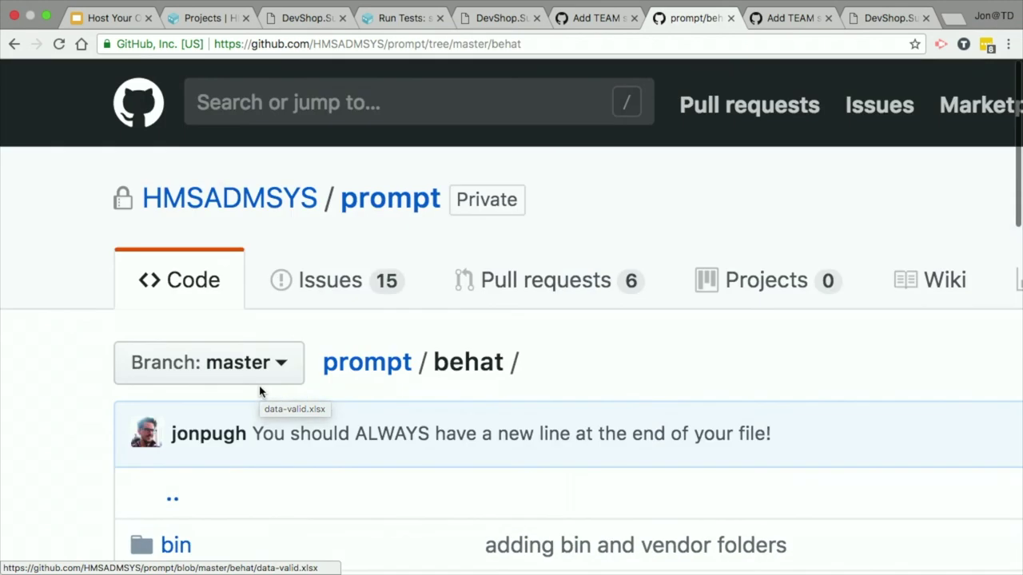
scroll(206, 229, "down", 5)
left_click(201, 185)
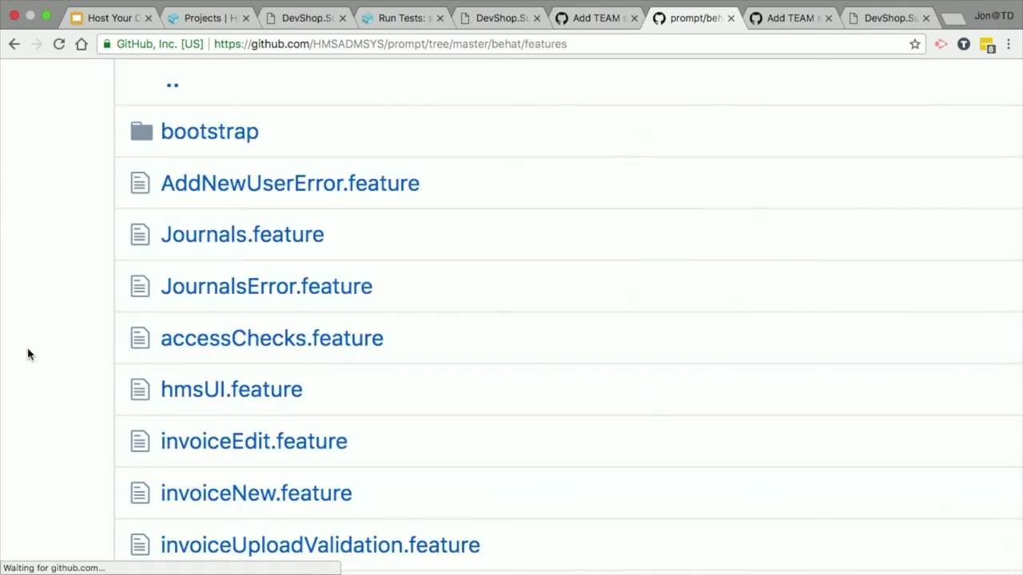
scroll(27, 354, "down", 5)
Step: Open invoiceUploads.feature and highlight its user story about uploading invoice data
left_click(276, 447)
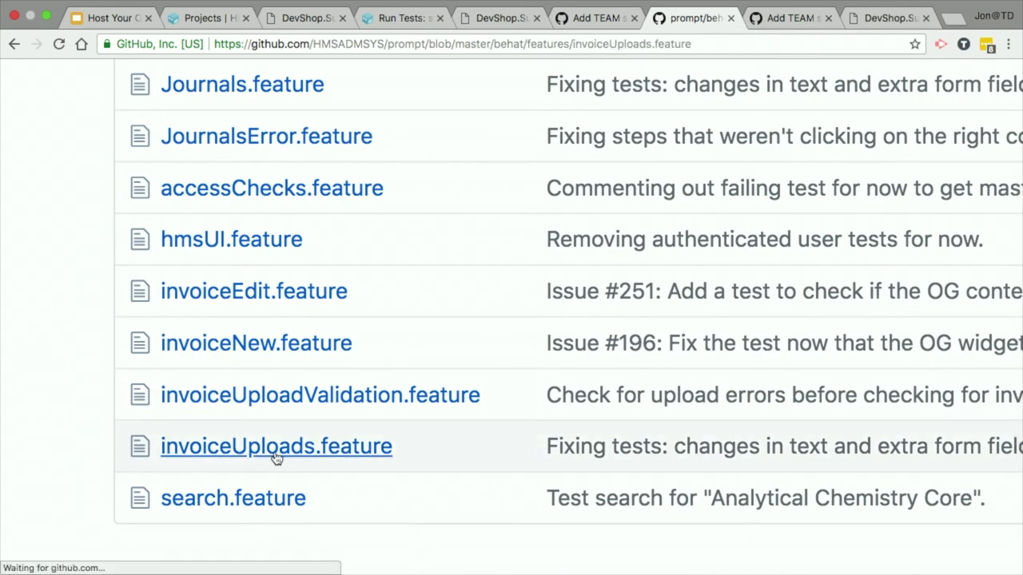
scroll(275, 453, "down", 4)
scroll(275, 453, "up", 4)
scroll(275, 453, "right", 3)
scroll(274, 457, "down", 2)
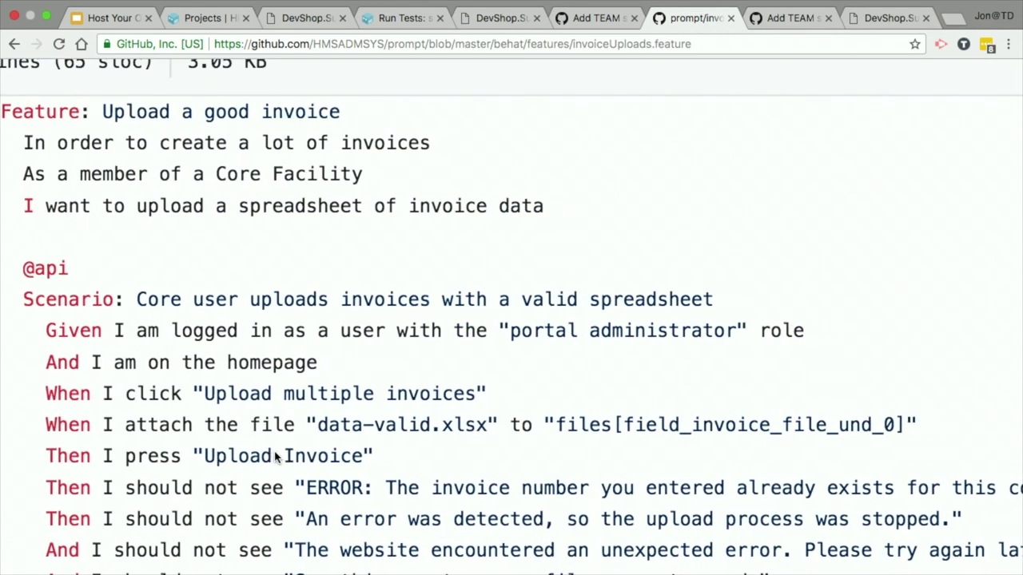
scroll(276, 457, "down", 1)
scroll(277, 457, "right", 1)
scroll(277, 458, "down", 1)
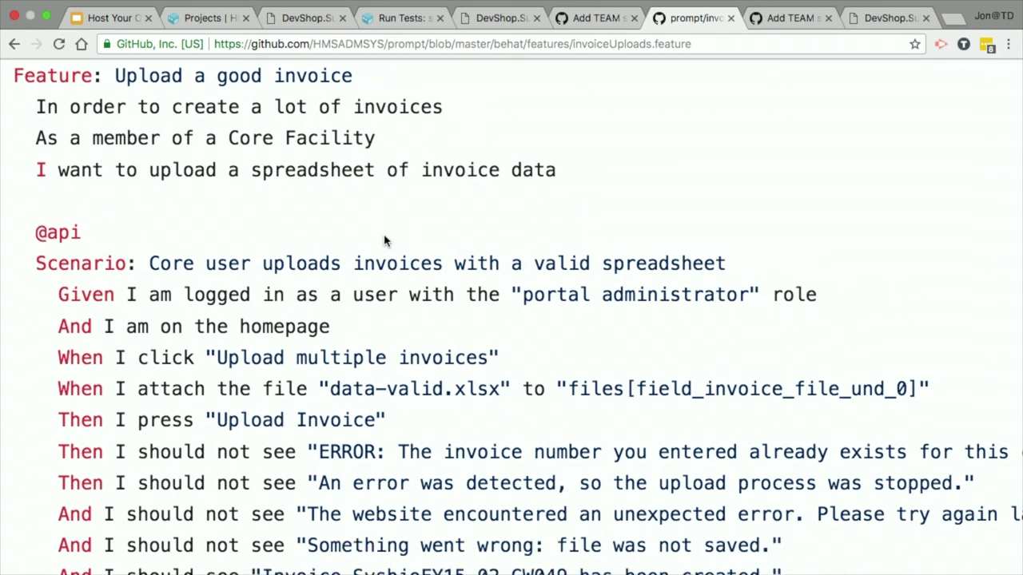
triple_click(45, 174)
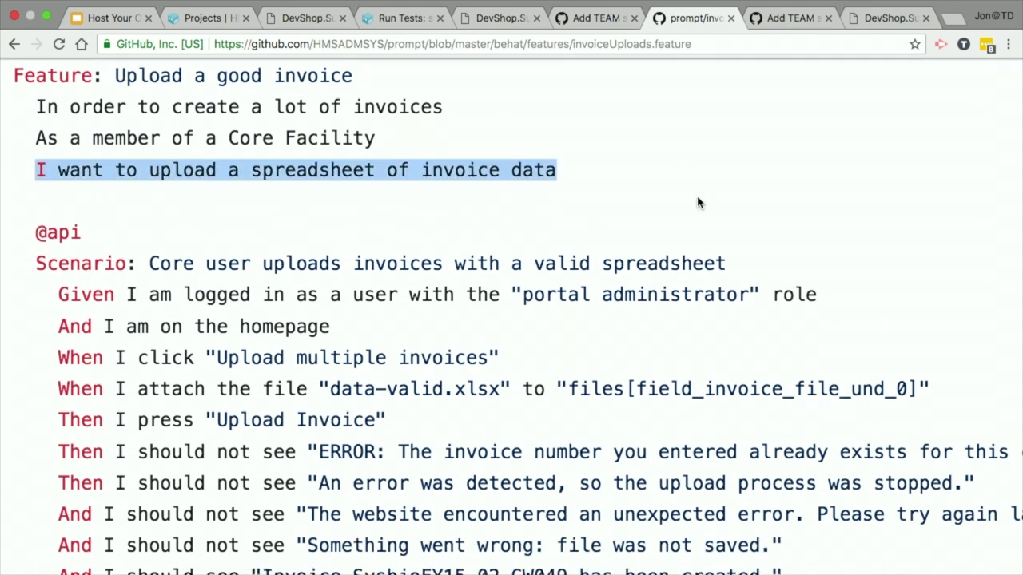
scroll(349, 508, "down", 3)
scroll(349, 508, "down", 2)
scroll(347, 506, "up", 1)
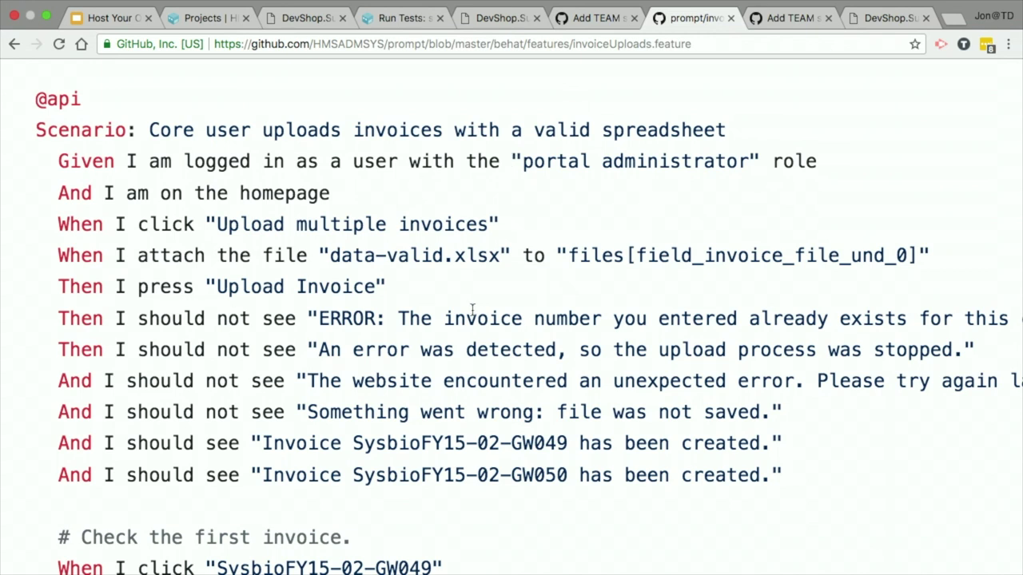
Step: Highlight the homepage, upload-multiple-invoices, attached-file and Invoice field steps
double_click(55, 190)
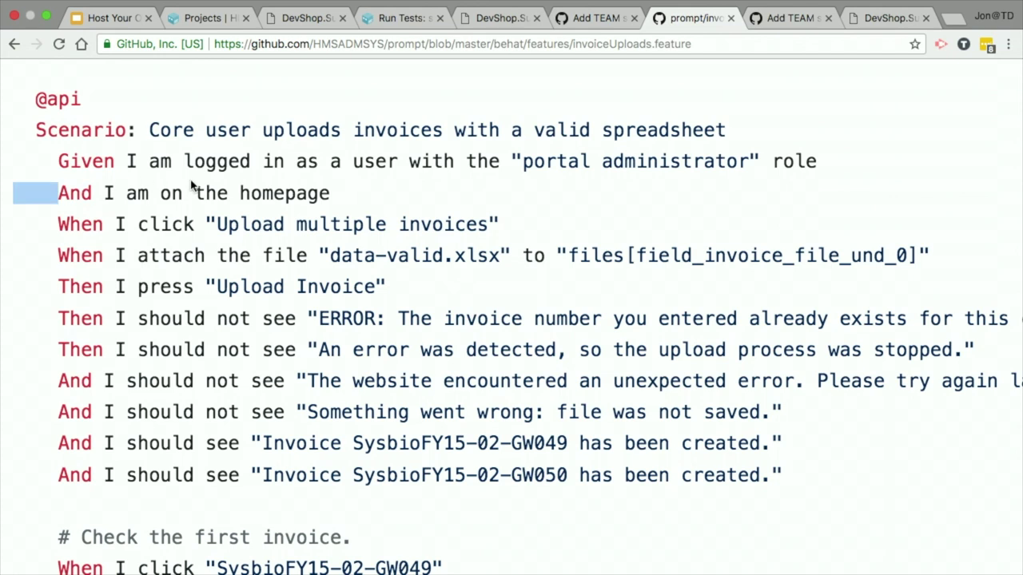
left_click_drag(171, 184, 342, 195)
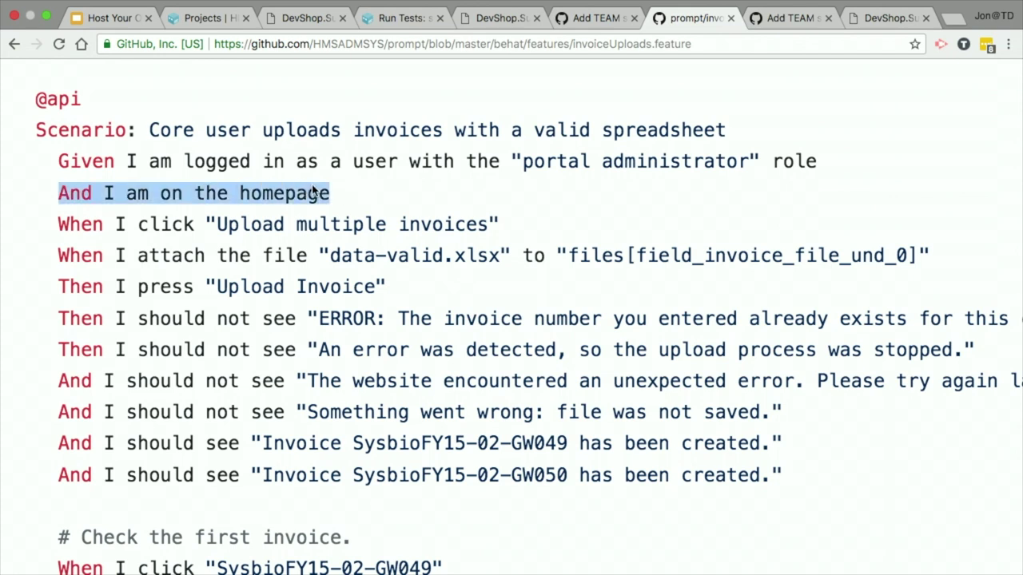
left_click_drag(206, 225, 466, 224)
left_click_drag(292, 266, 974, 266)
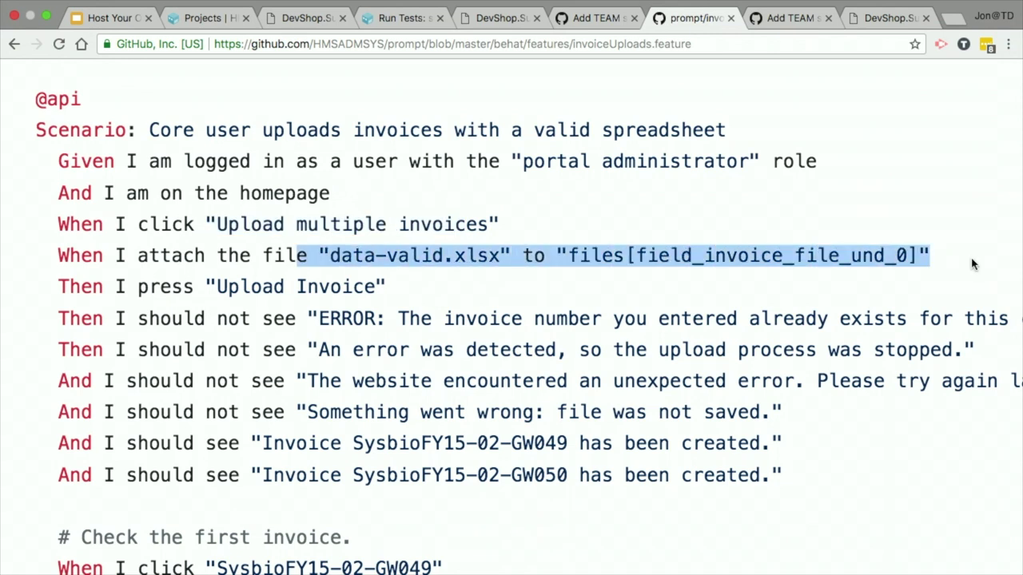
double_click(292, 288)
scroll(400, 318, "down", 3)
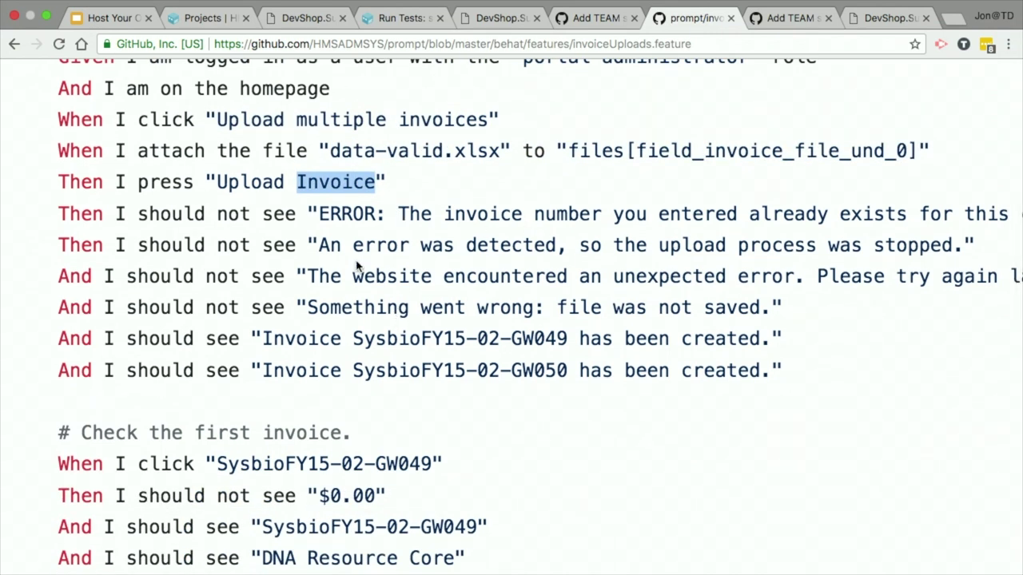
scroll(357, 266, "down", 6)
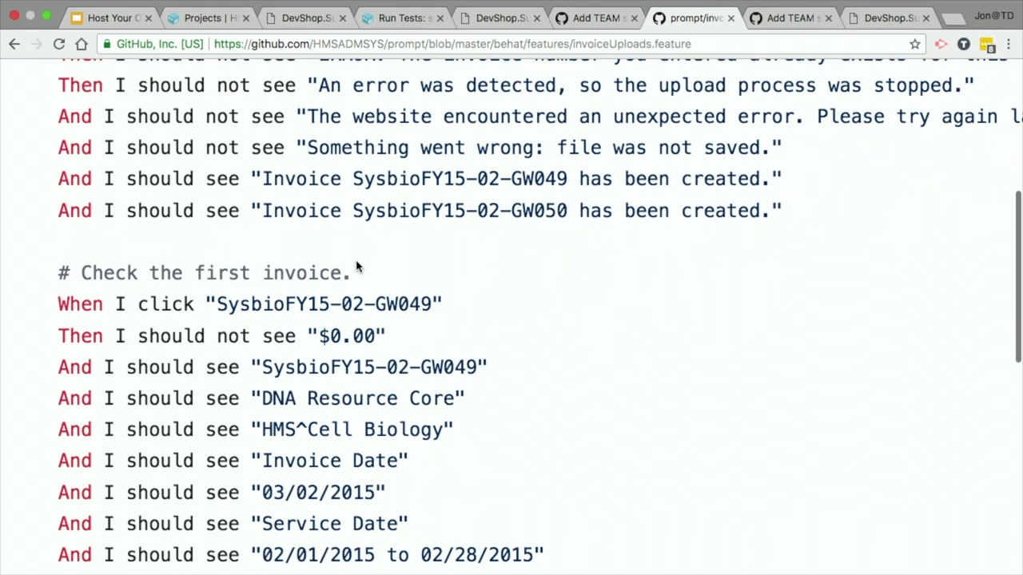
scroll(357, 266, "up", 2)
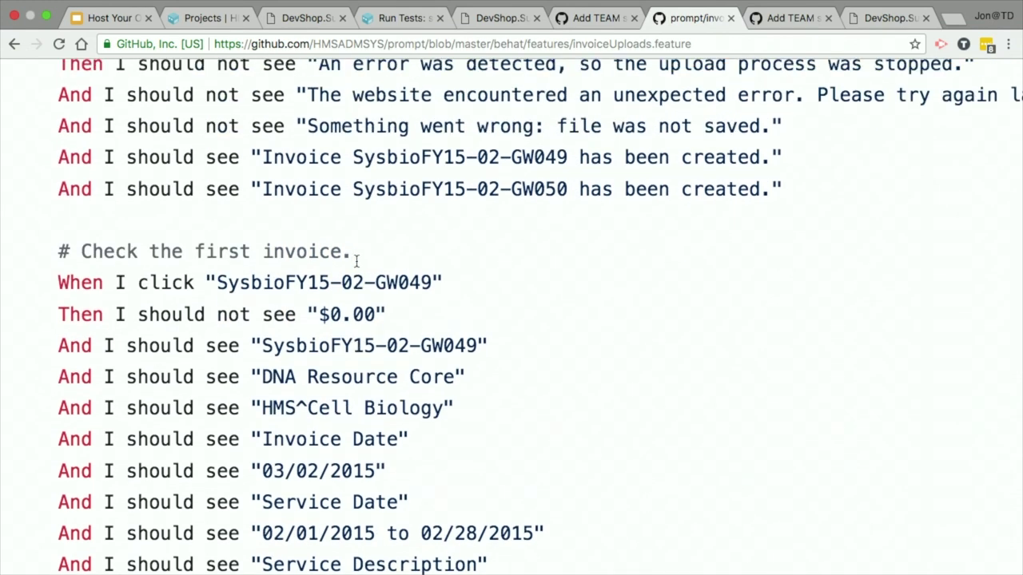
scroll(357, 260, "down", 3)
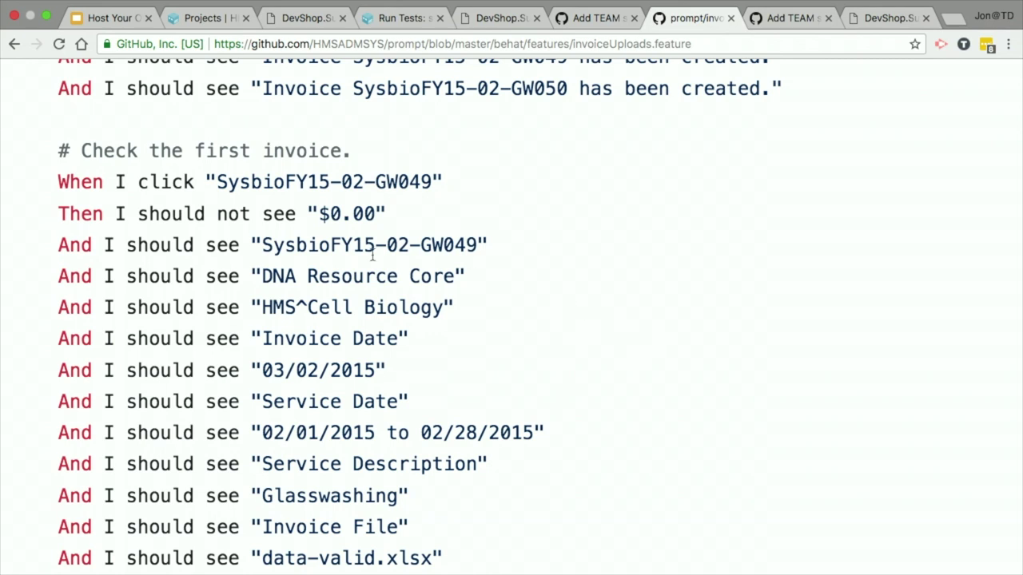
Step: Highlight invoice number SysbioFY15, review the GW049 and GW050 checks, then go back to the listing
double_click(346, 249)
left_click(547, 319)
scroll(546, 320, "down", 5)
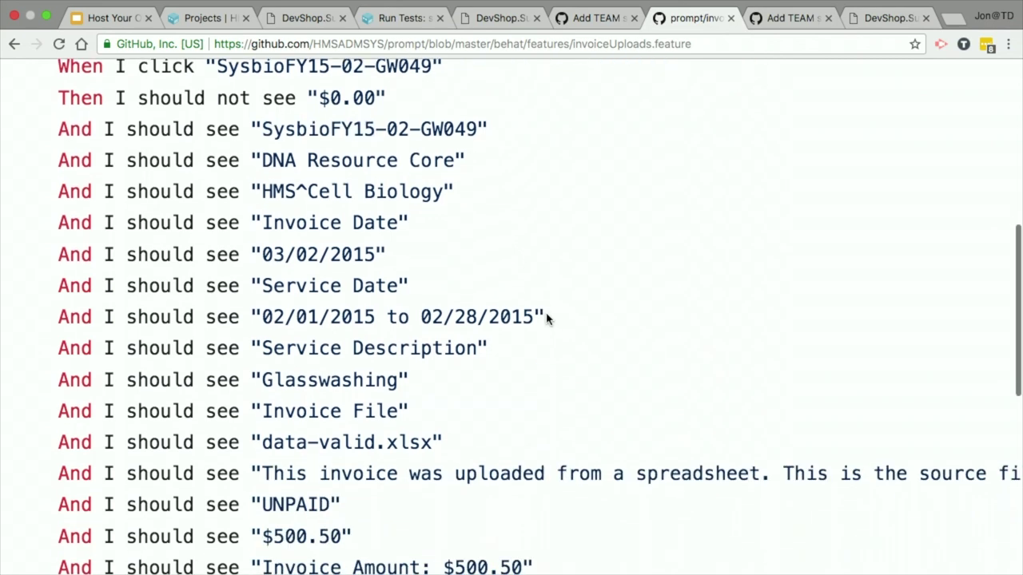
scroll(546, 320, "down", 7)
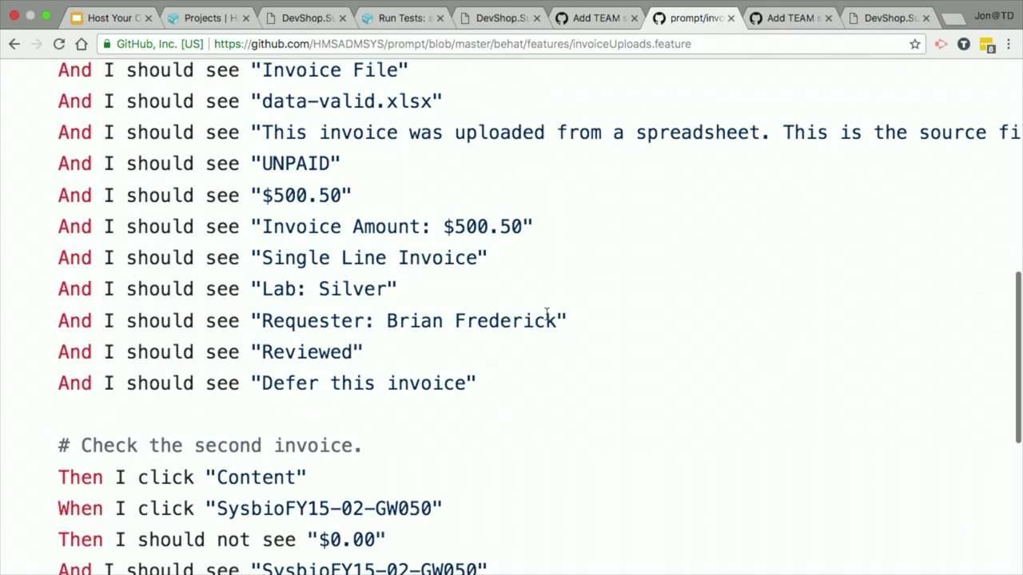
scroll(546, 319, "down", 1)
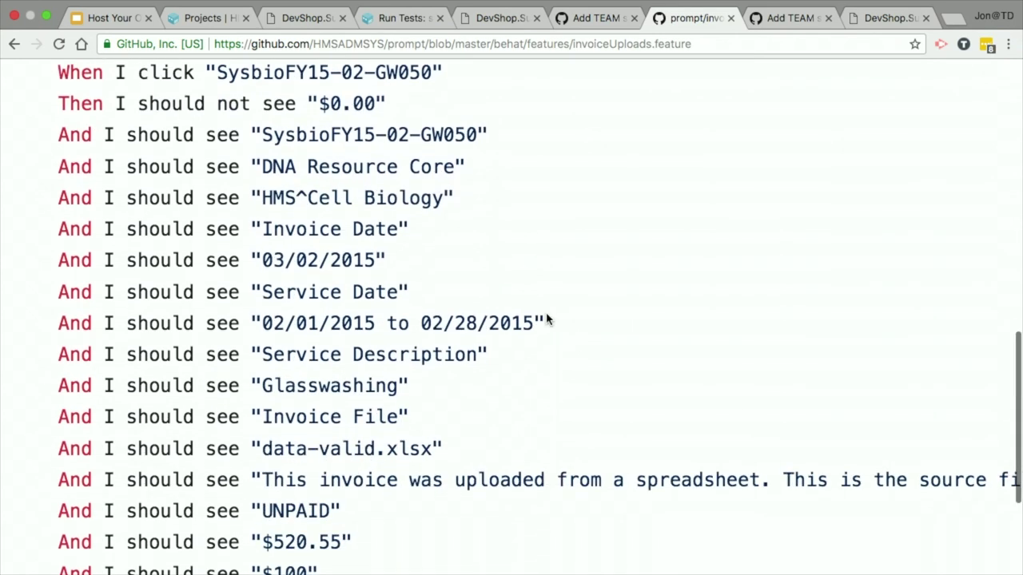
scroll(546, 320, "down", 1)
scroll(547, 320, "up", 1)
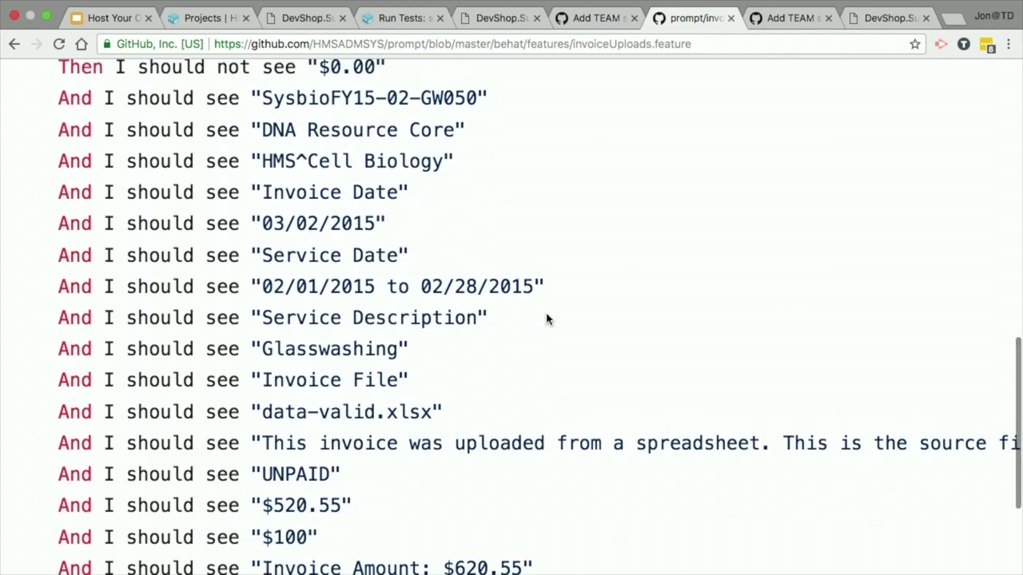
scroll(547, 319, "down", 3)
scroll(546, 320, "down", 3)
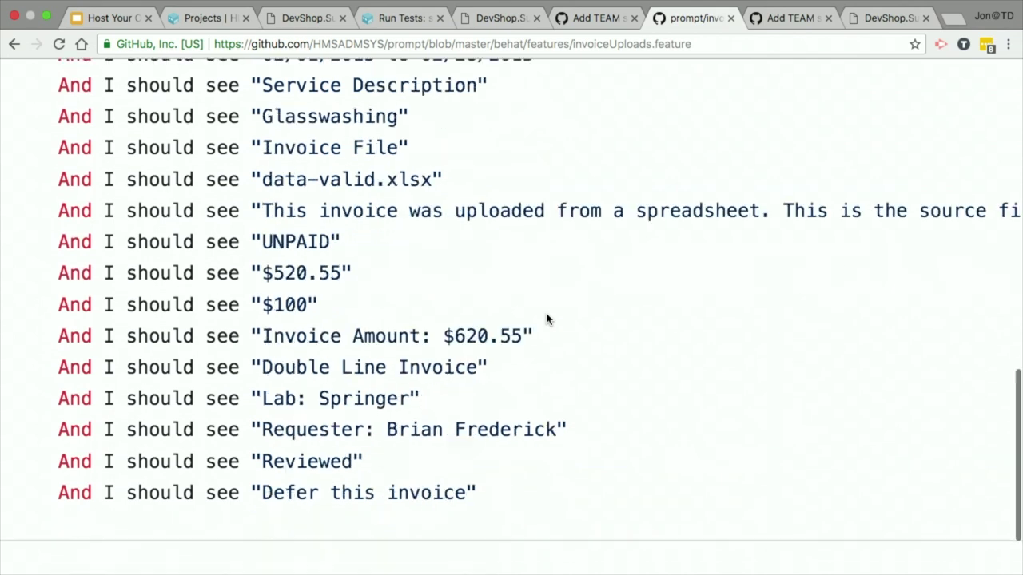
left_click(13, 43)
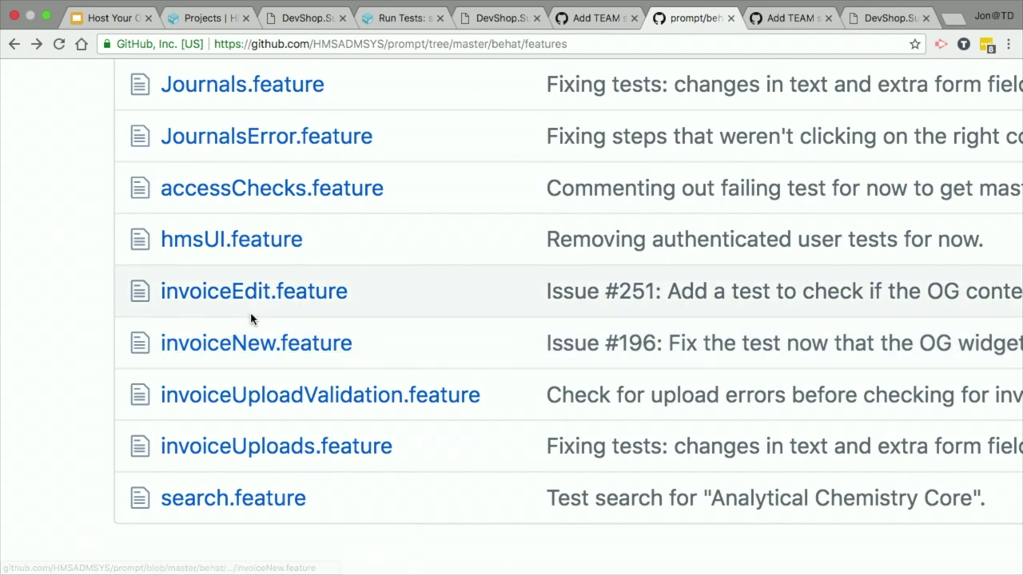
Step: Open invoiceUploadValidation.feature and highlight the non-xls upload scenario and attached behat.yml
left_click(343, 399)
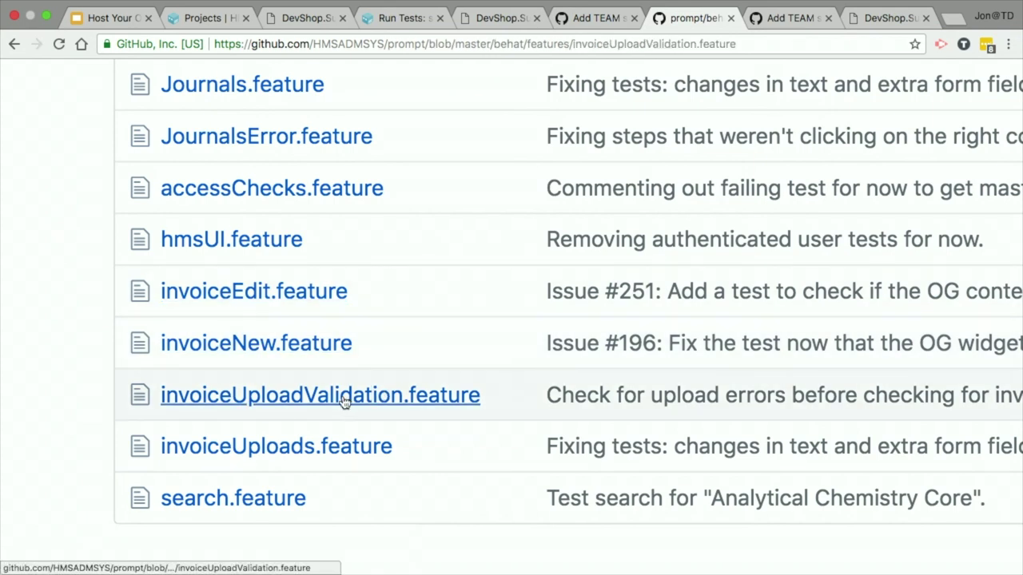
scroll(344, 399, "down", 3)
scroll(343, 399, "up", 1)
scroll(344, 401, "up", 5)
scroll(343, 402, "left", 2)
scroll(344, 402, "up", 3)
triple_click(548, 214)
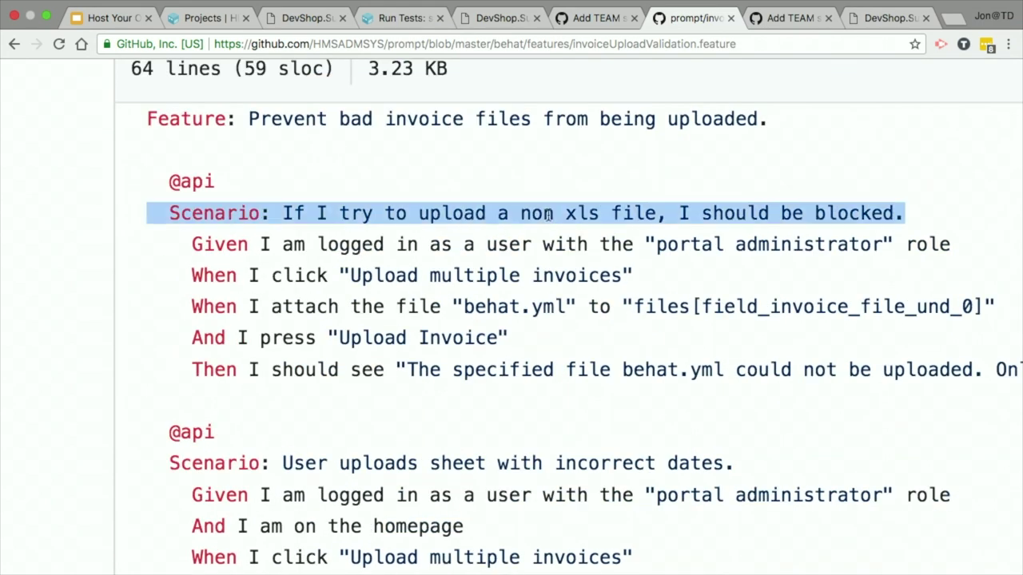
left_click(334, 250)
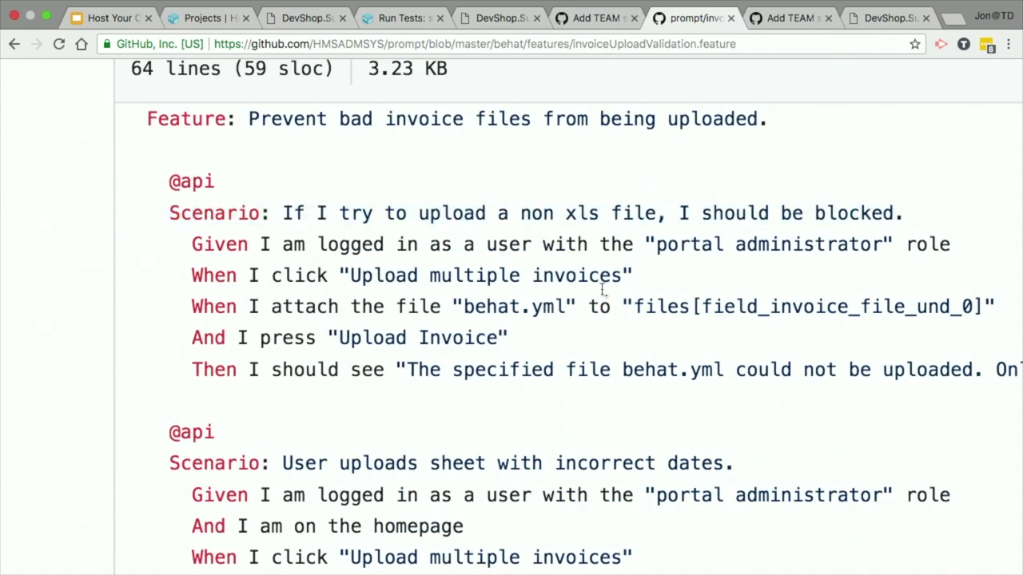
left_click_drag(459, 307, 584, 307)
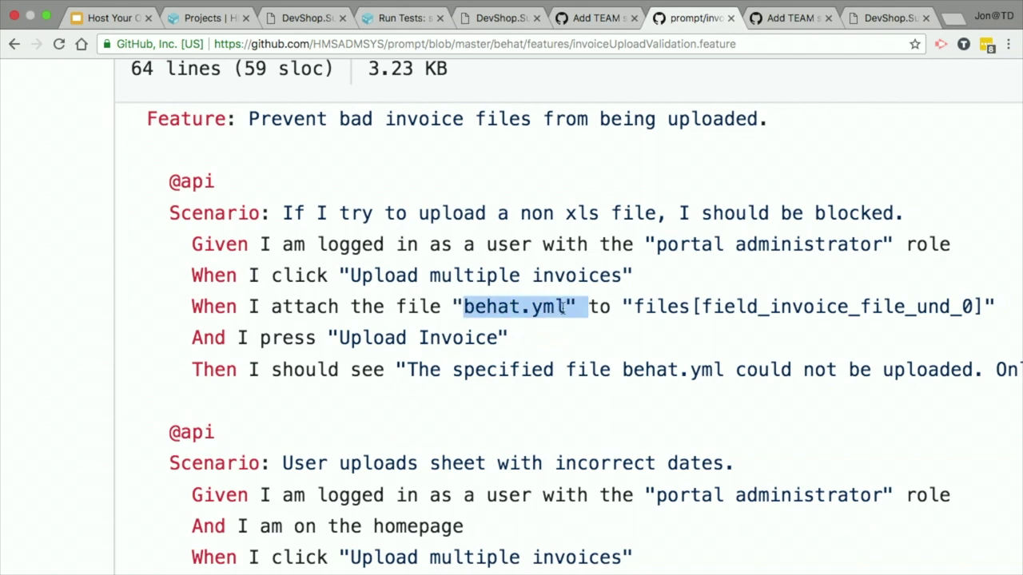
Step: Highlight the expected warning message rows, then switch to the support site's phone preview tab
scroll(455, 383, "right", 3)
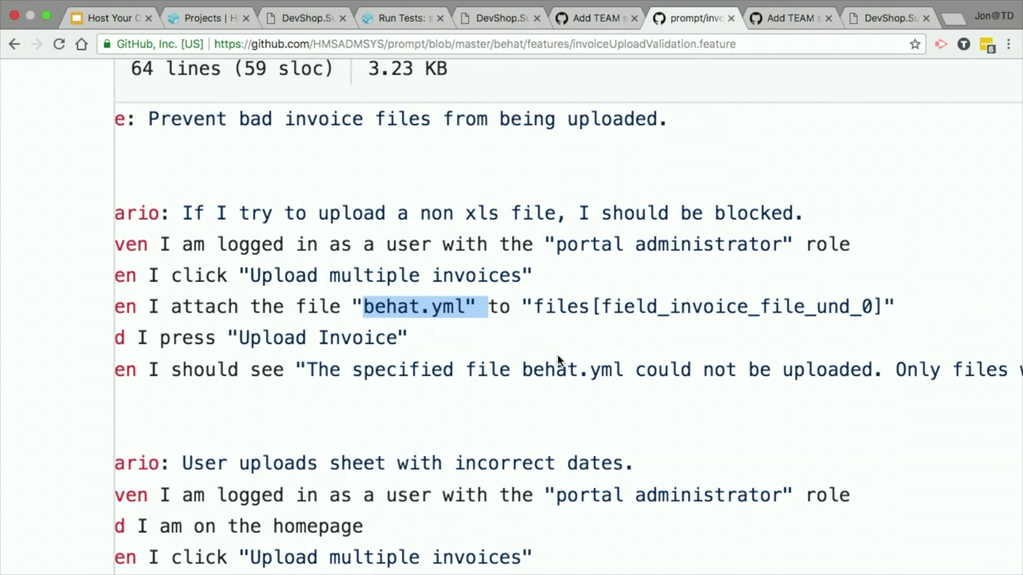
scroll(766, 366, "right", 15)
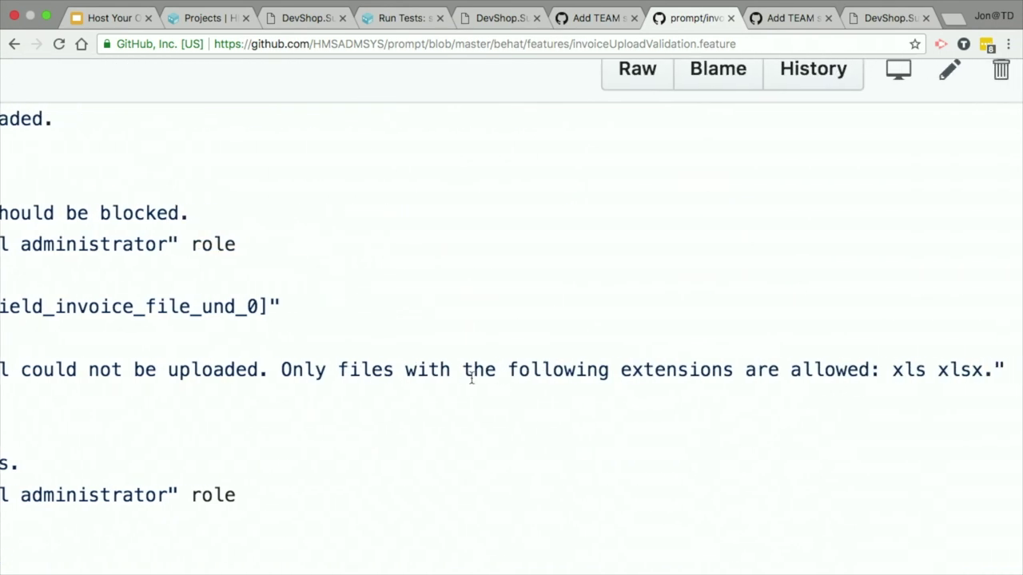
scroll(782, 365, "left", 5)
scroll(782, 365, "left", 20)
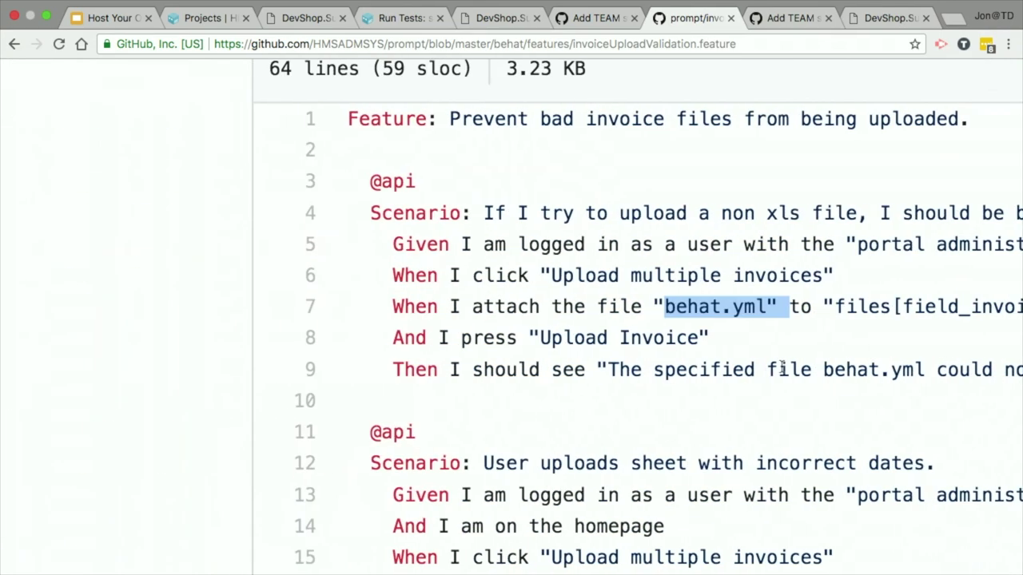
scroll(139, 300, "right", 3)
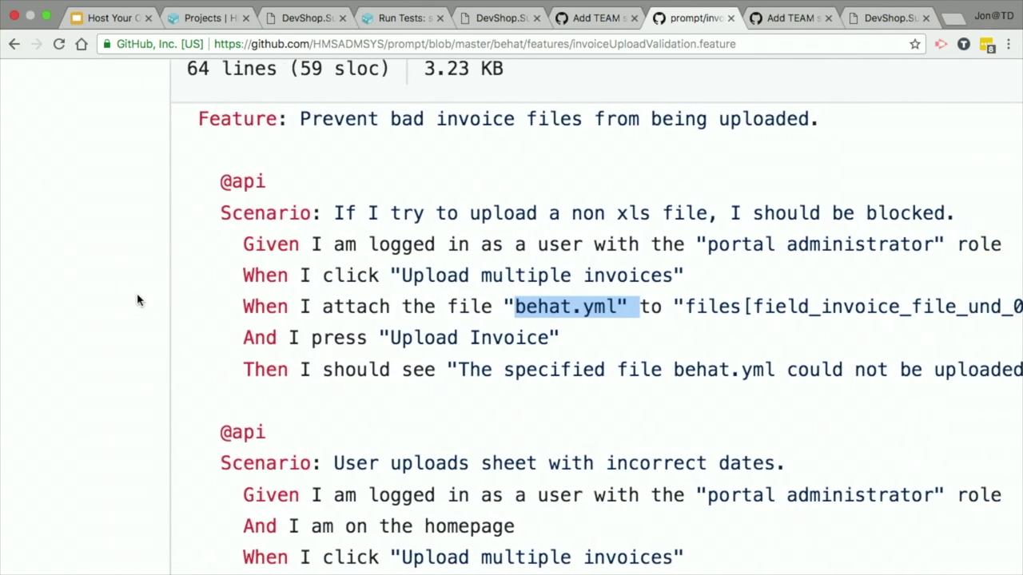
scroll(701, 402, "down", 5)
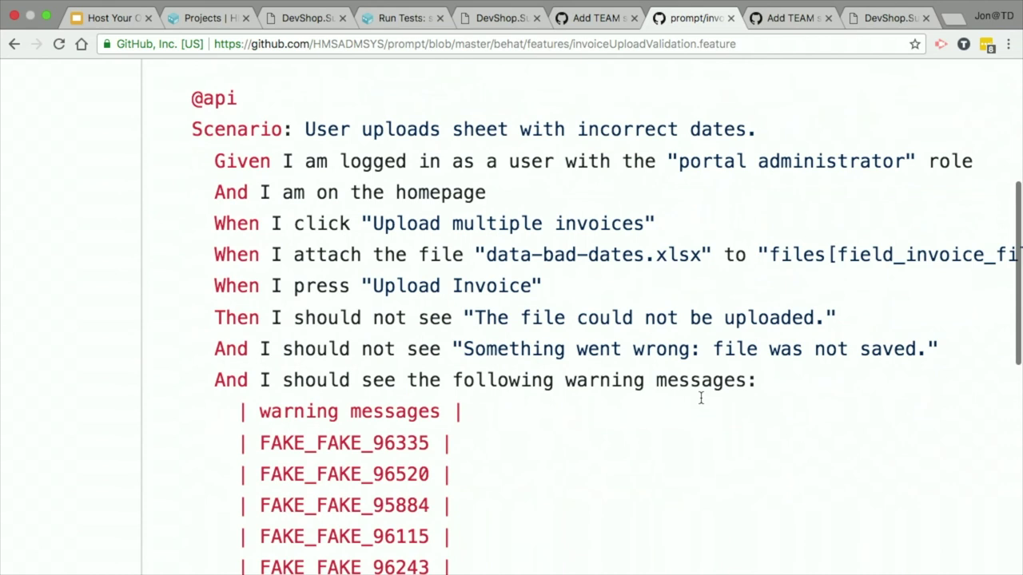
scroll(701, 400, "down", 4)
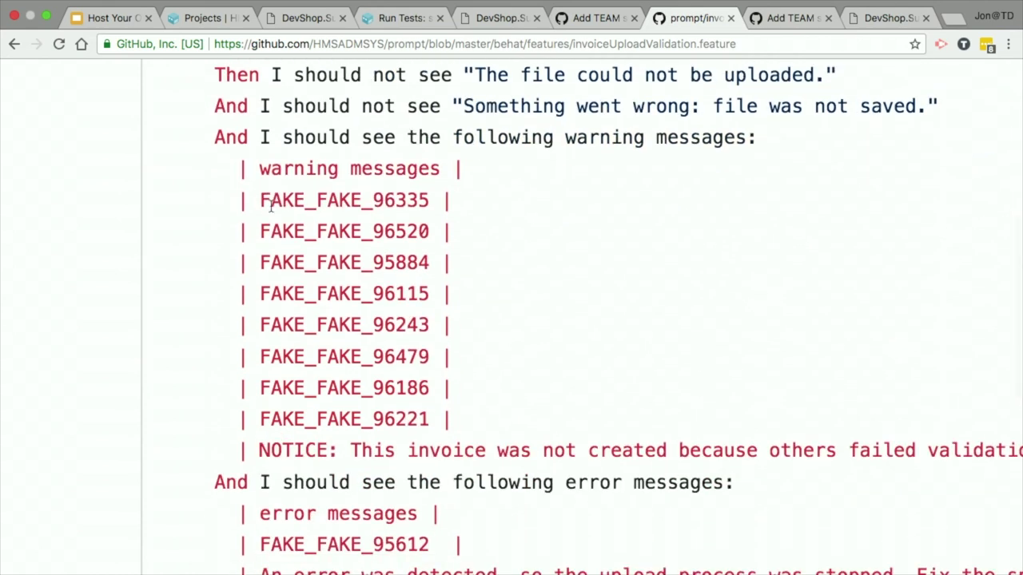
left_click_drag(260, 200, 551, 404)
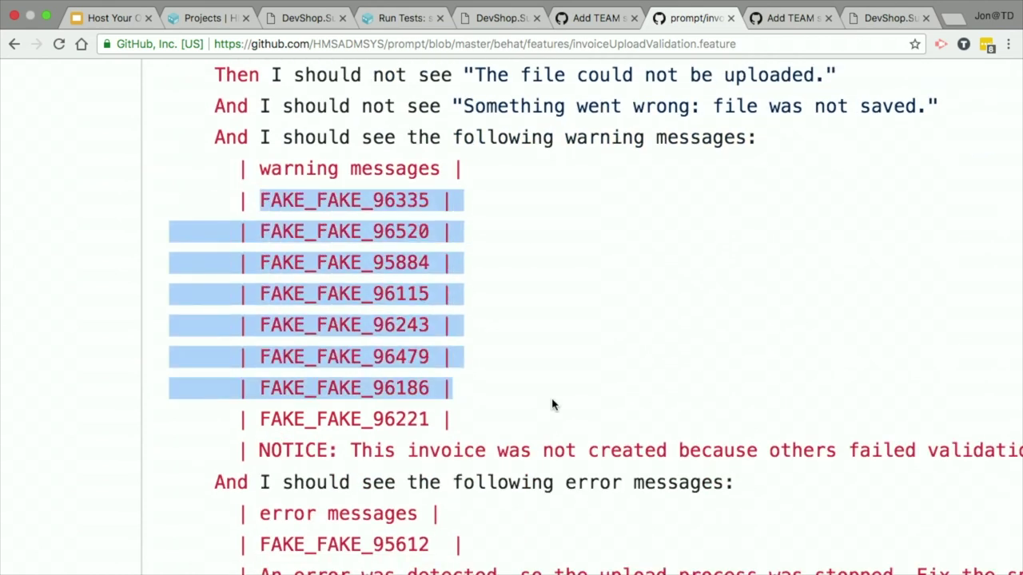
left_click(551, 403)
scroll(552, 404, "down", 4)
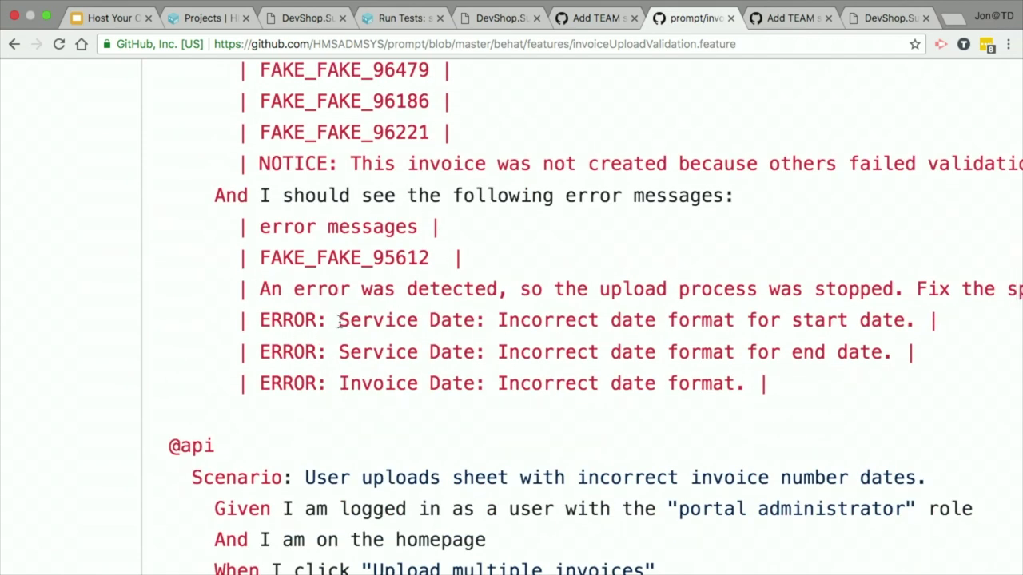
scroll(339, 321, "down", 5)
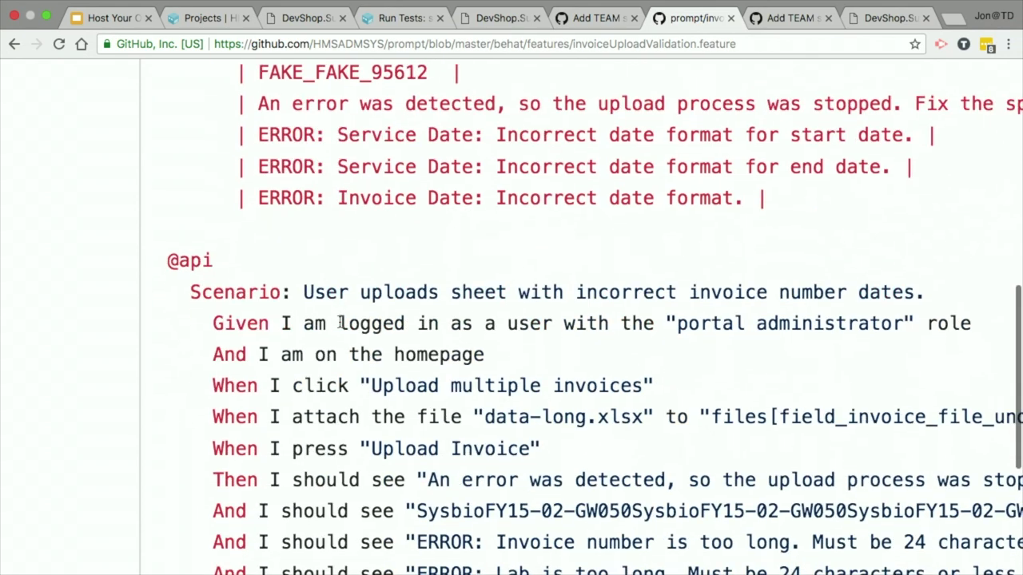
scroll(340, 322, "right", 1)
scroll(340, 321, "left", 1)
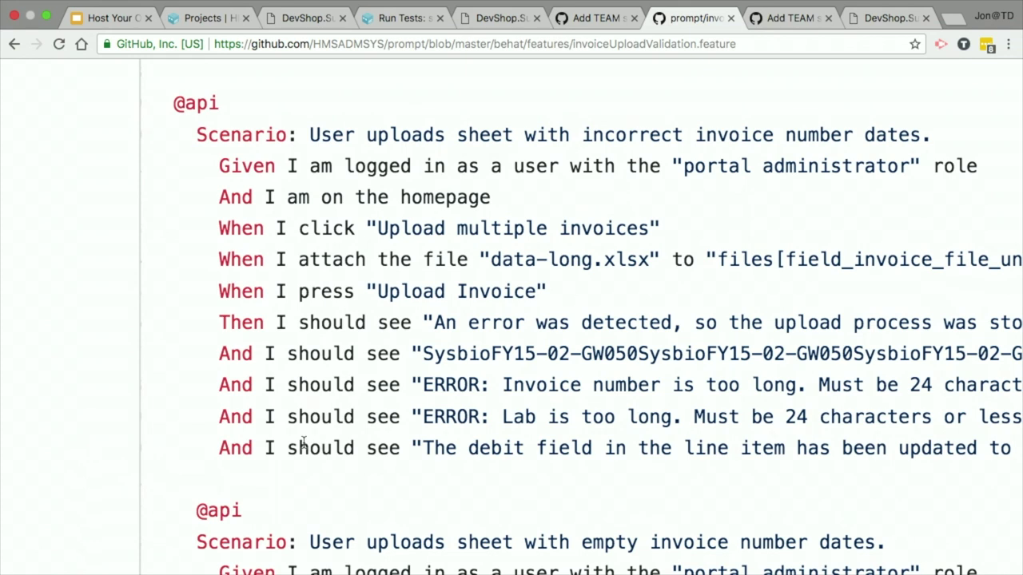
scroll(304, 443, "down", 8)
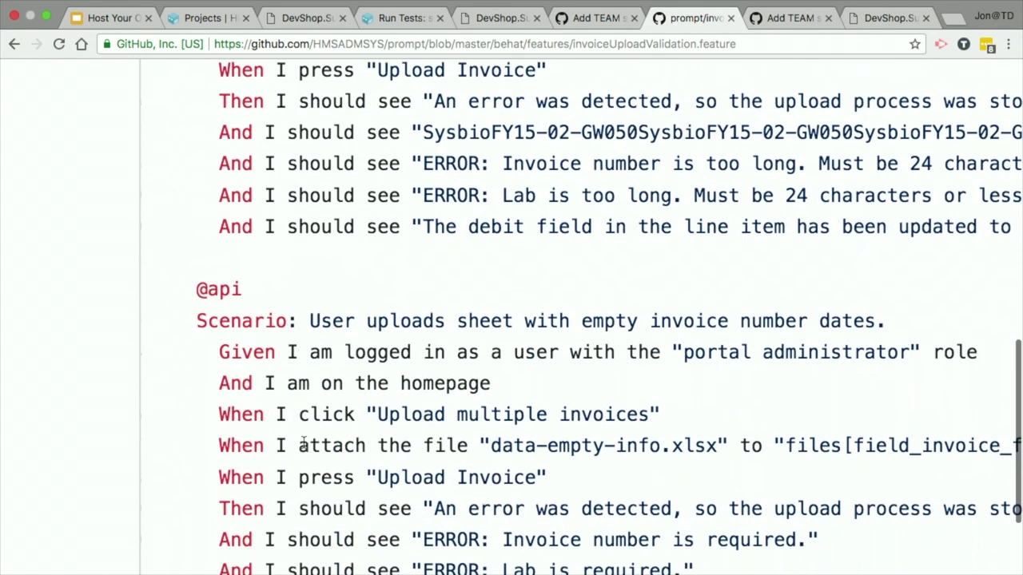
scroll(303, 447, "up", 3)
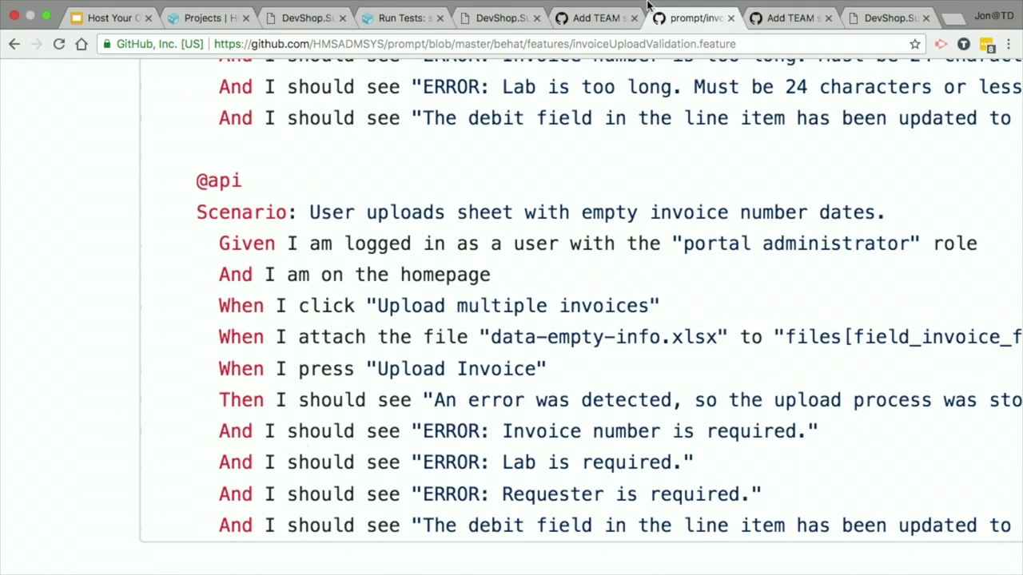
left_click(601, 19)
left_click(503, 19)
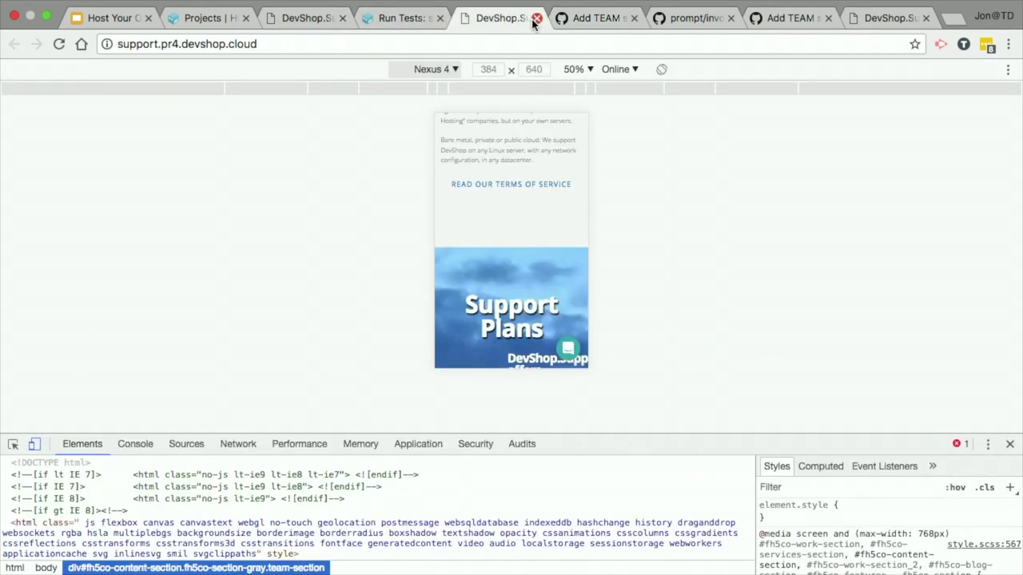
Step: Close the duplicate support preview and projects tabs, then reload the support site
left_click(536, 17)
left_click(209, 18)
left_click(92, 290)
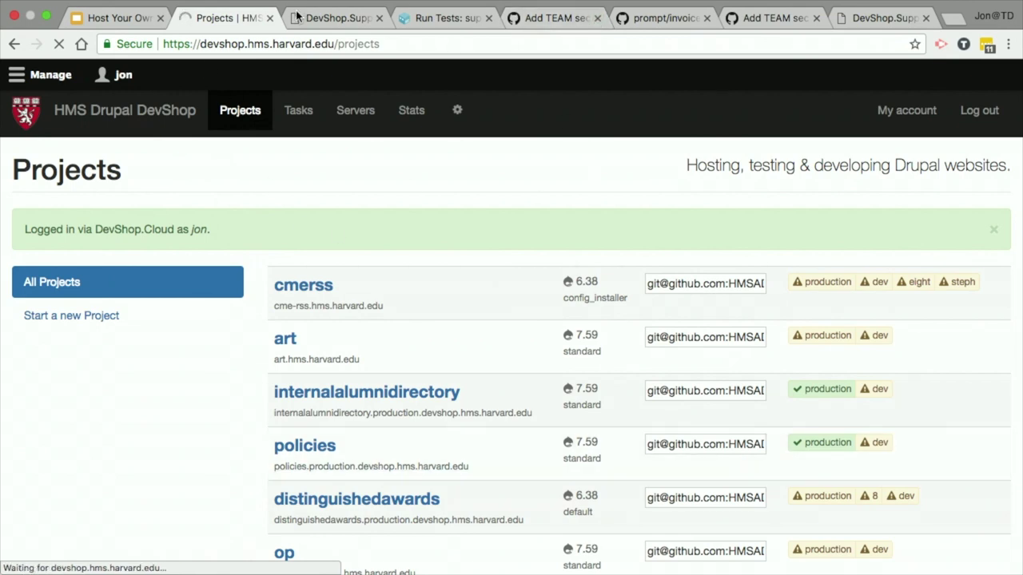
left_click(270, 18)
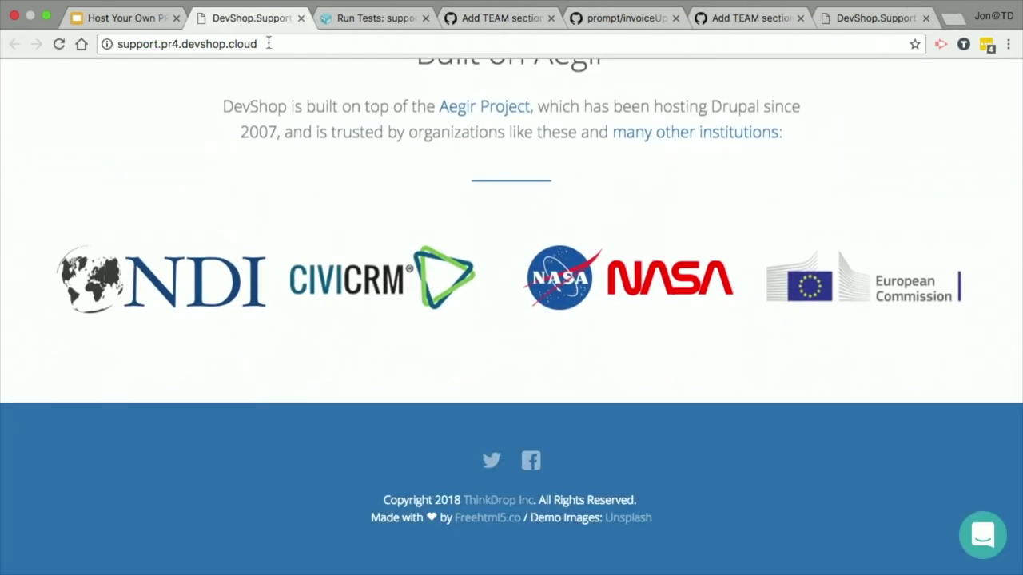
scroll(497, 287, "up", 15)
scroll(497, 283, "up", 20)
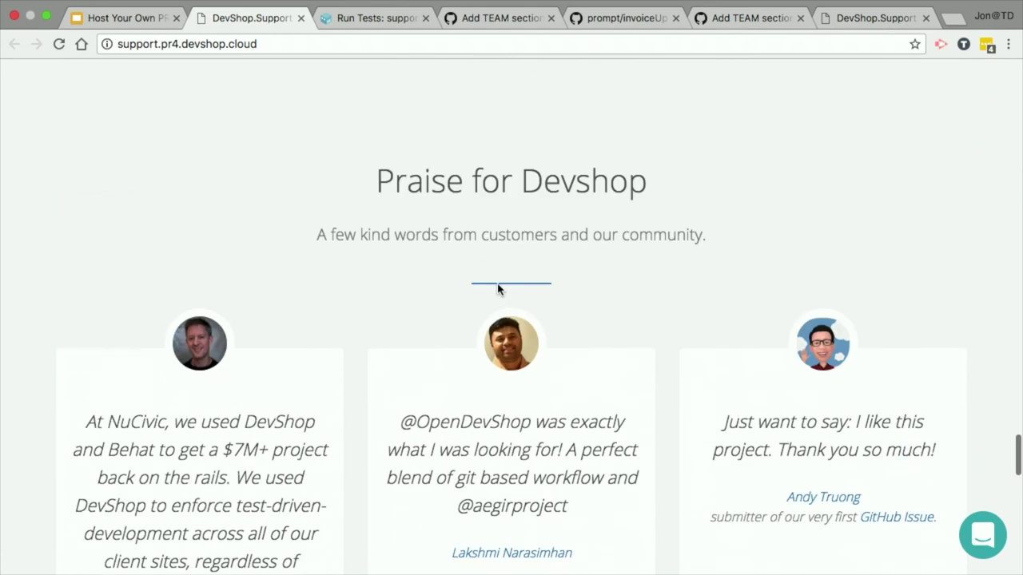
scroll(497, 284, "up", 5)
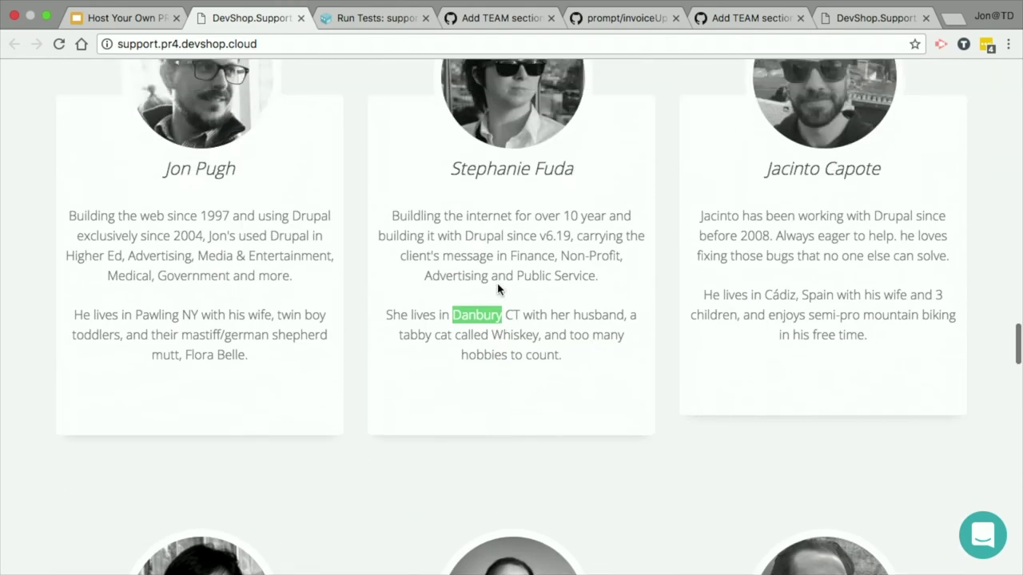
key("super+r")
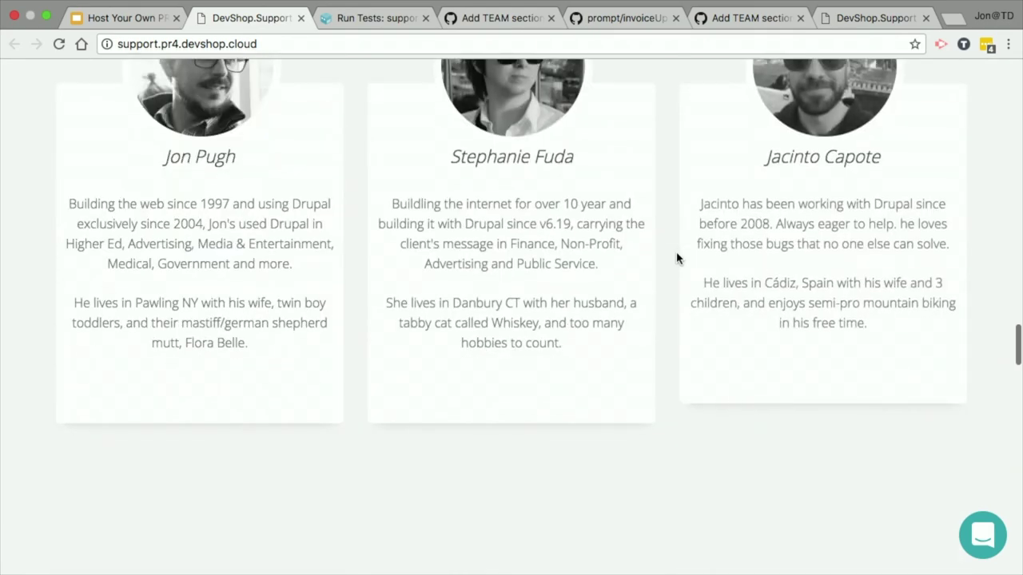
Step: Inspect the page and preview the Team section in Nexus 5 (360×640) device mode
right_click(677, 258)
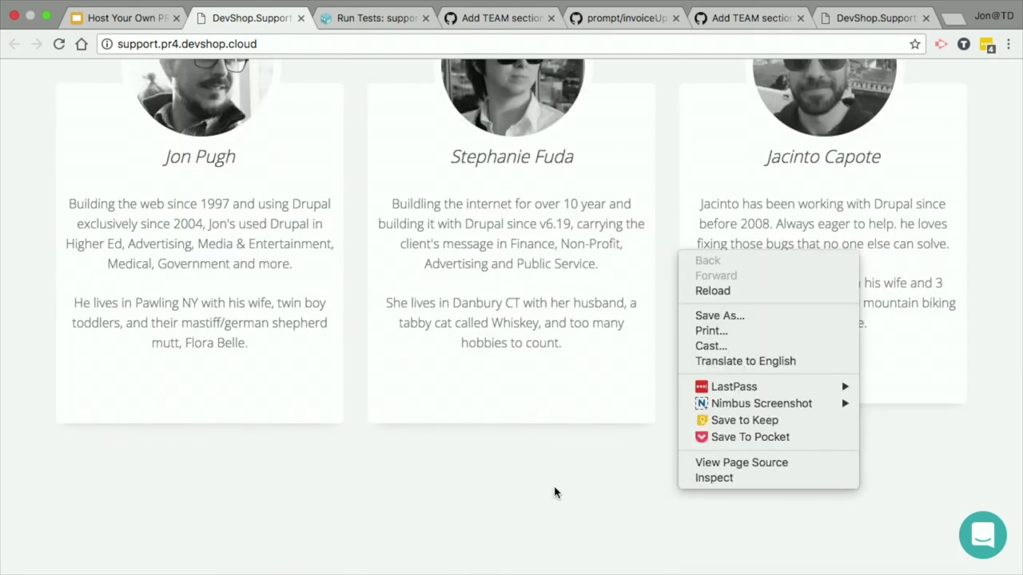
left_click(713, 482)
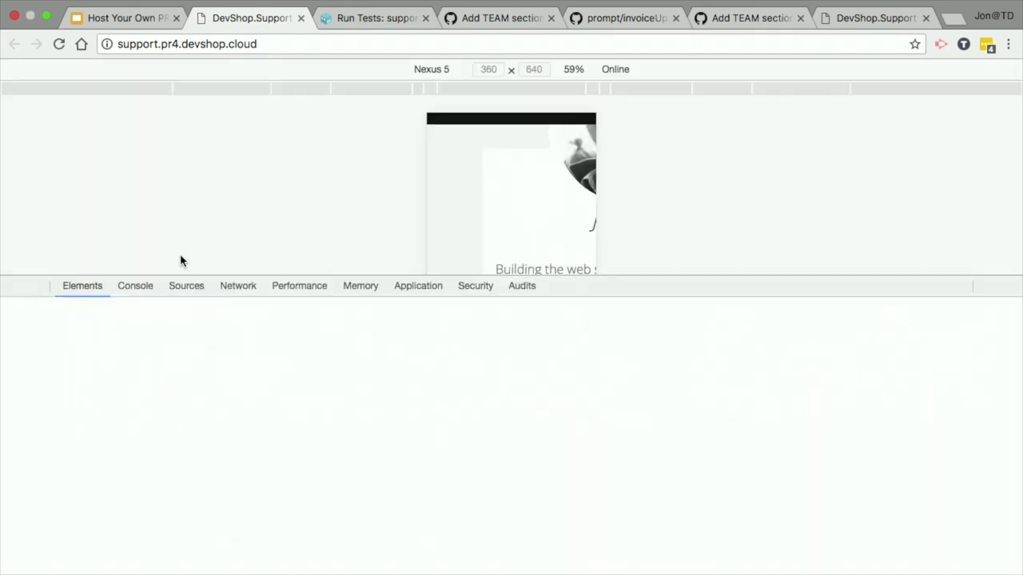
left_click_drag(823, 277, 728, 511)
scroll(508, 264, "up", 5)
scroll(507, 264, "down", 15)
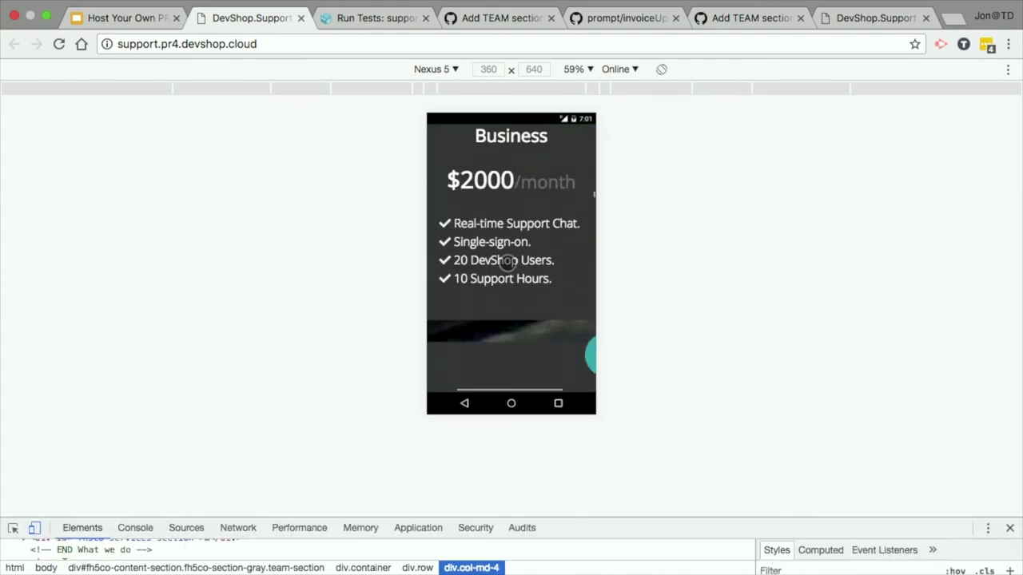
scroll(507, 263, "down", 15)
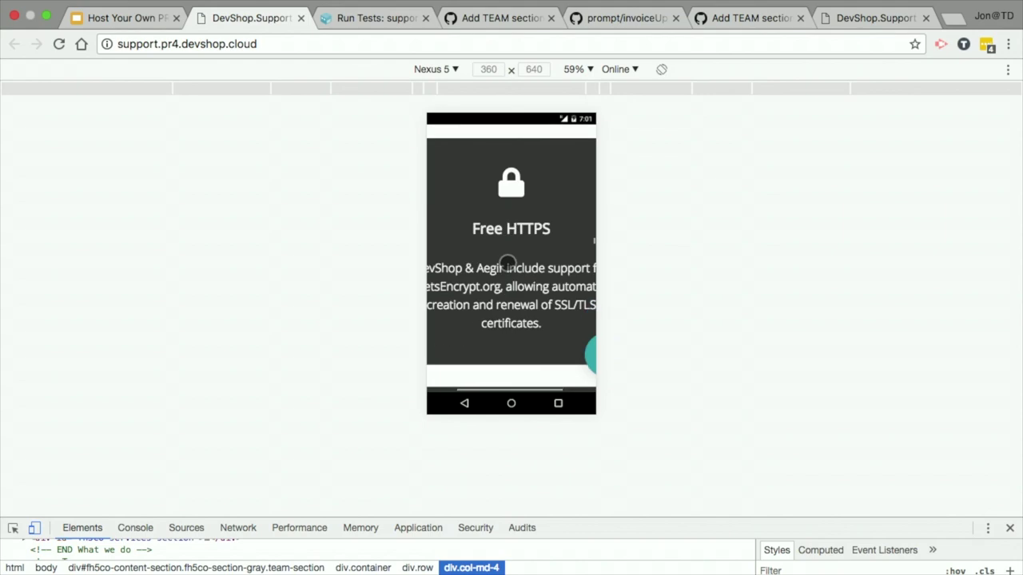
scroll(508, 263, "up", 3)
scroll(507, 263, "down", 3)
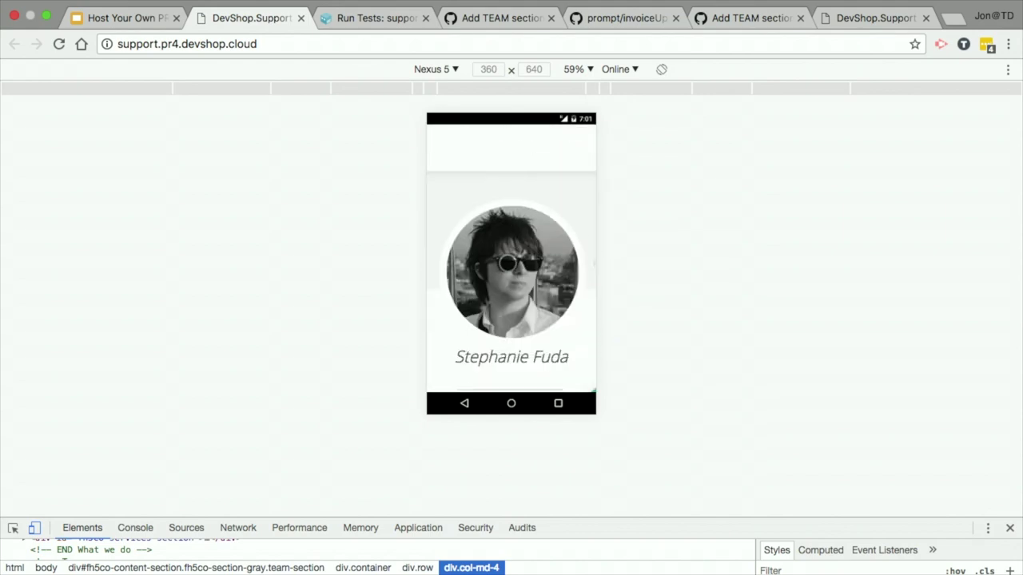
scroll(508, 264, "down", 3)
scroll(507, 264, "up", 3)
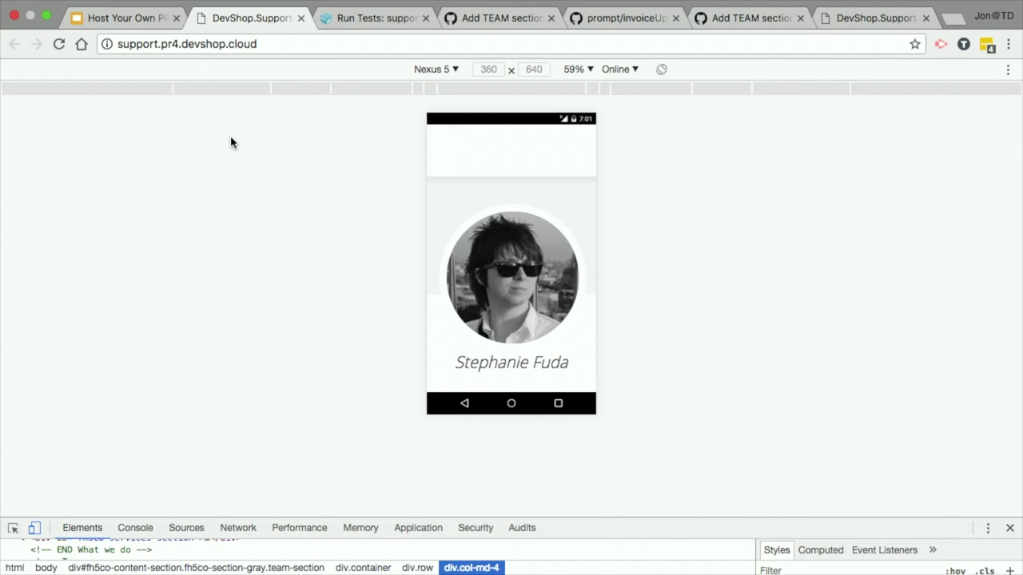
left_click(496, 24)
Step: On PR #4's Conversation, submit an Approve changes review
left_click(170, 286)
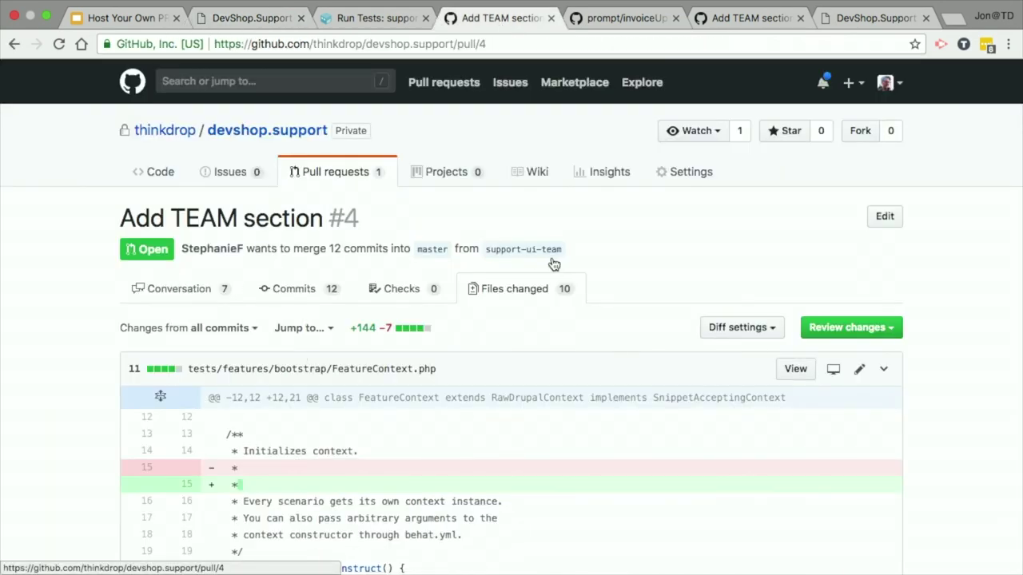
scroll(80, 286, "down", 15)
scroll(80, 285, "up", 5)
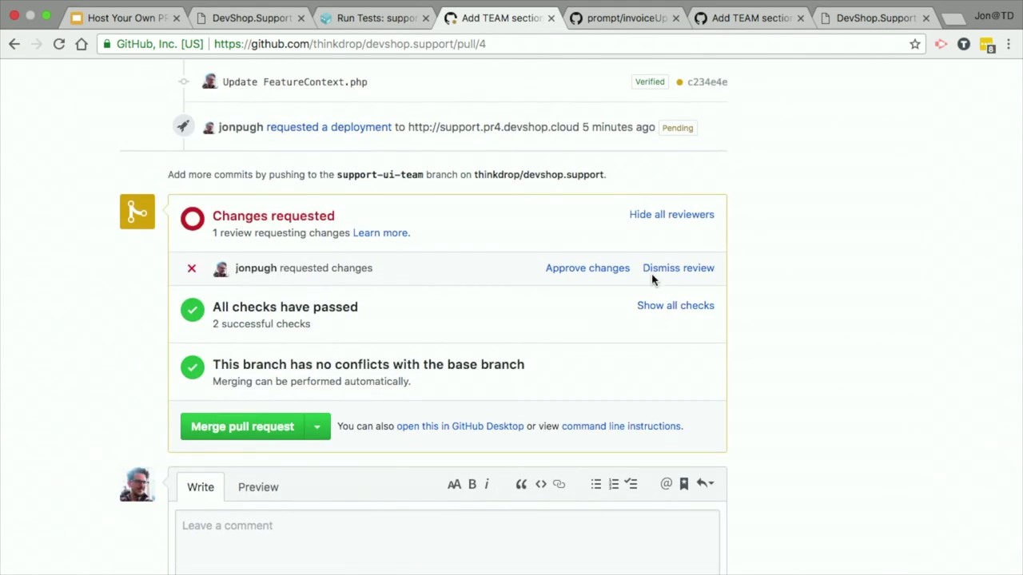
right_click(489, 263)
left_click(502, 222)
left_click(565, 269)
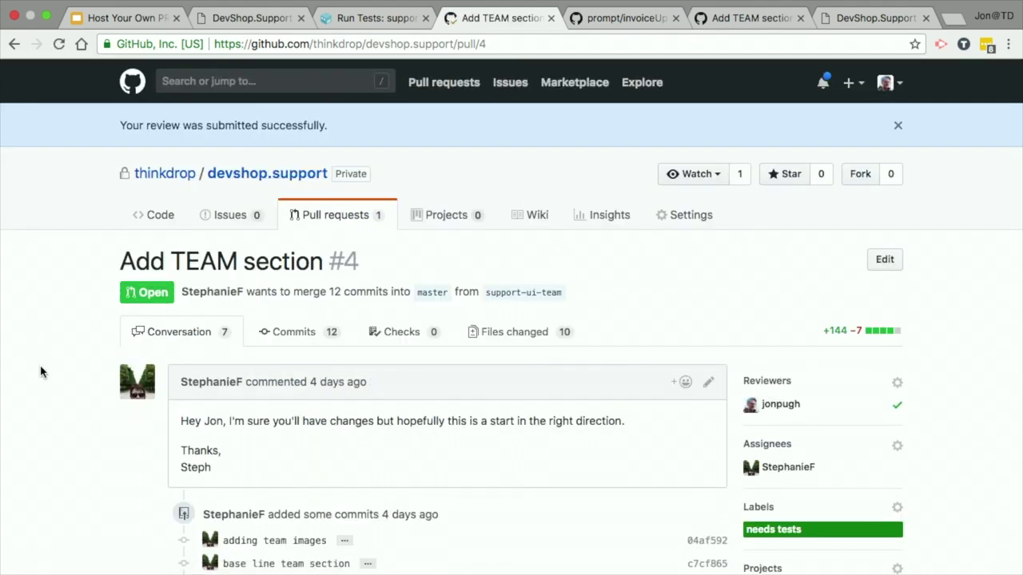
Step: Expand all checks to confirm DevShop deploy and tests passed, and glance at merge options
scroll(41, 372, "down", 20)
scroll(42, 371, "up", 4)
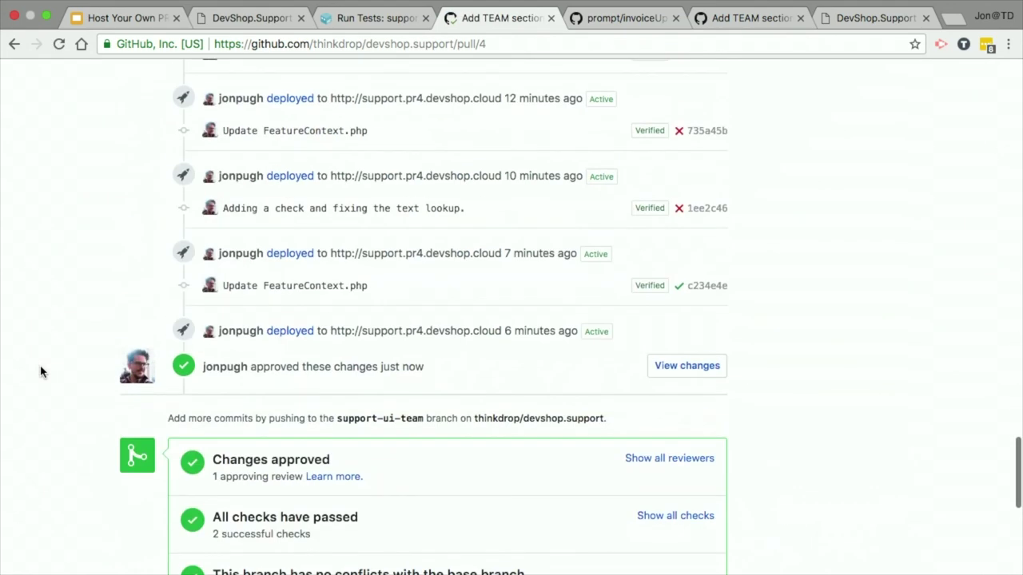
scroll(42, 371, "down", 3)
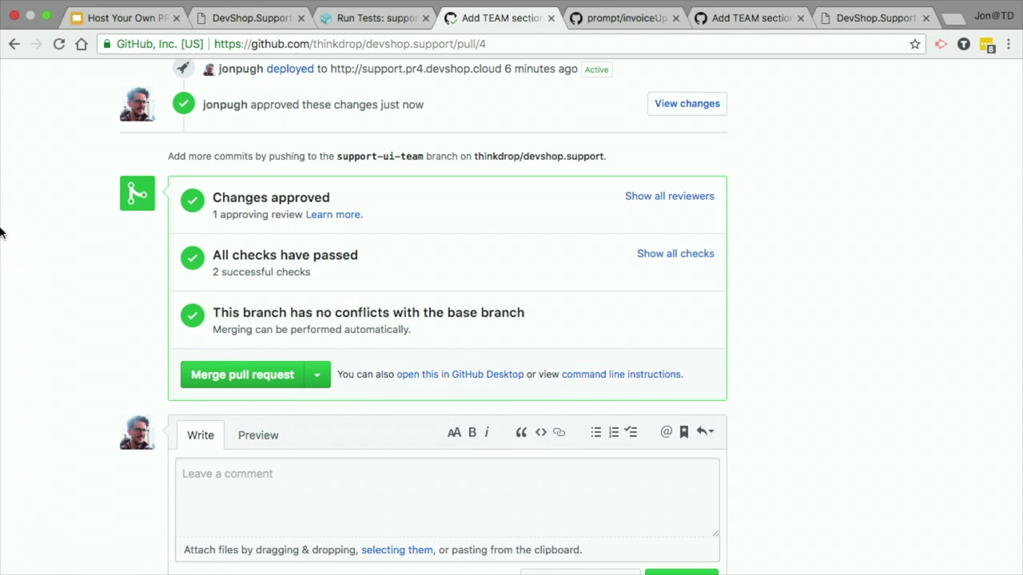
scroll(214, 214, "up", 5)
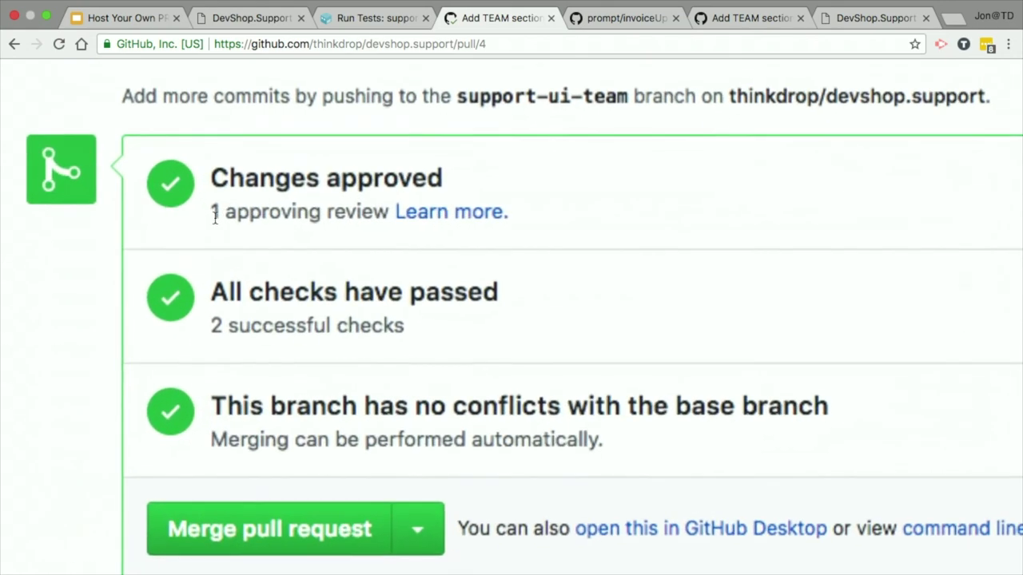
scroll(214, 216, "down", 5)
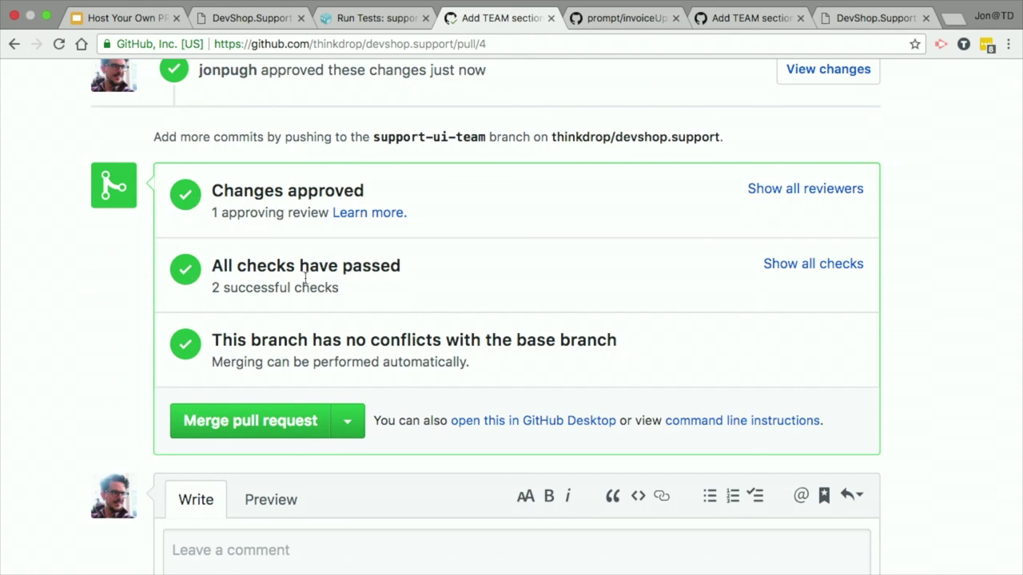
left_click(797, 267)
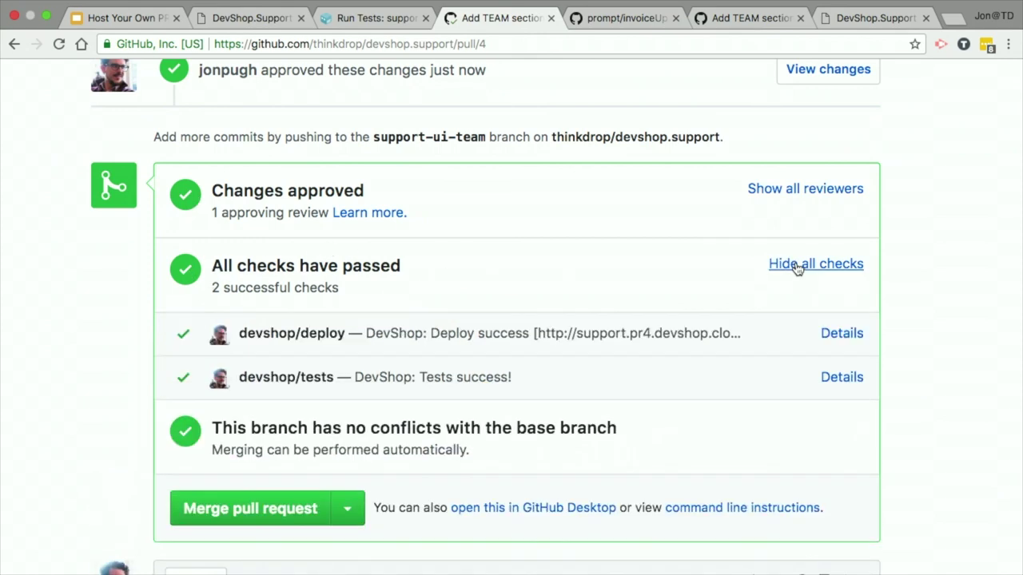
scroll(520, 384, "down", 4)
left_click(342, 371)
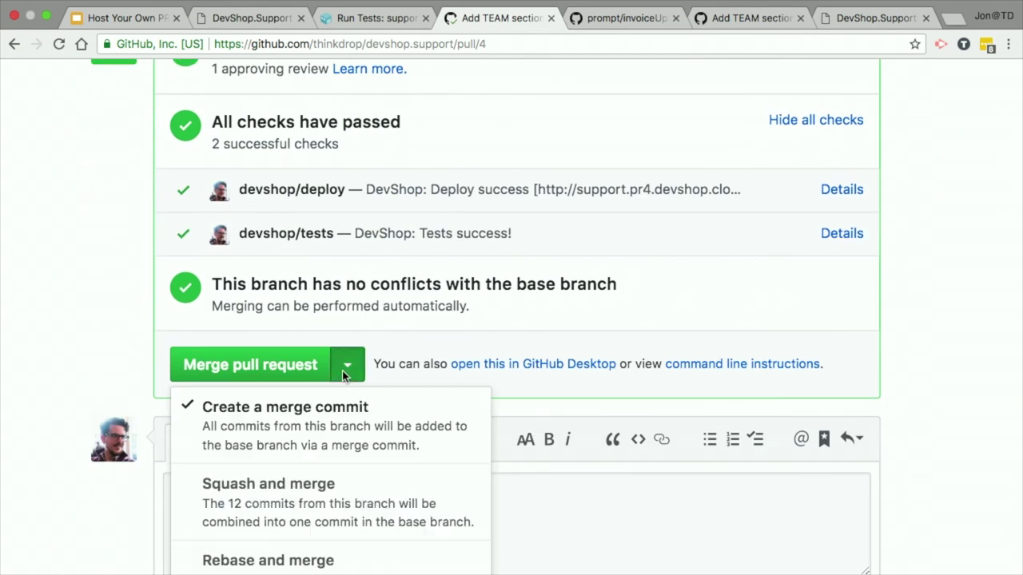
left_click(342, 371)
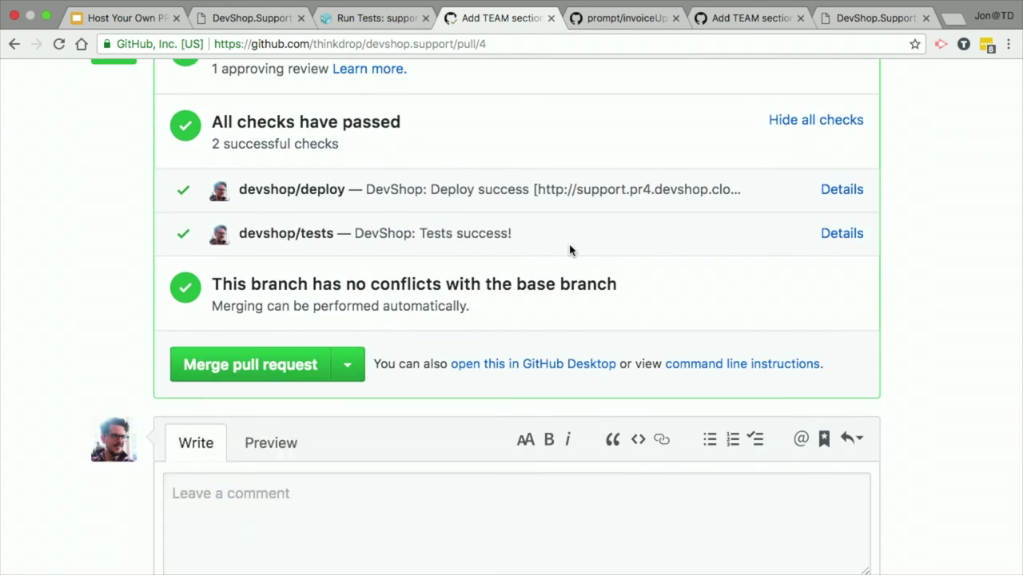
scroll(617, 263, "up", 3)
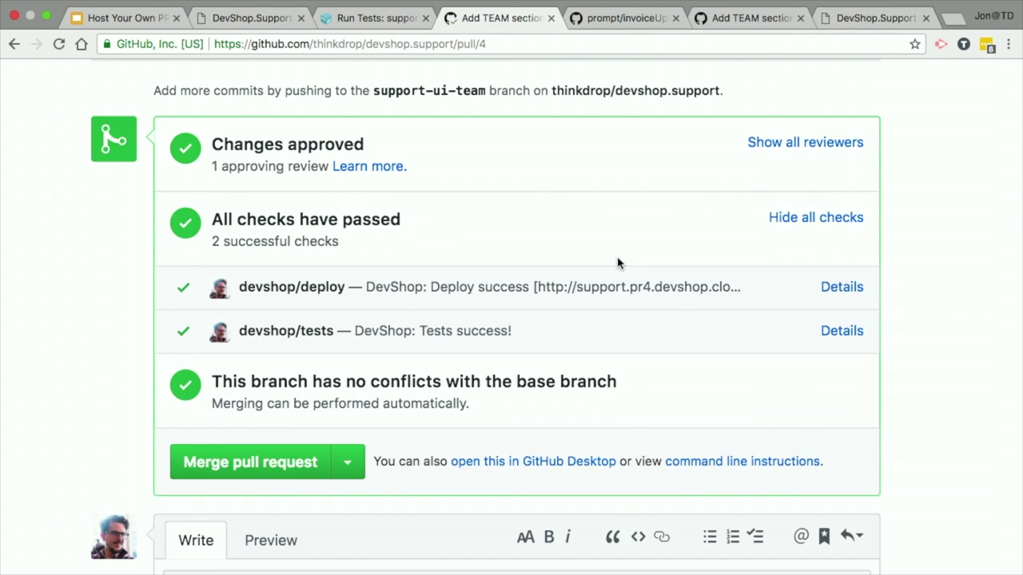
scroll(617, 263, "down", 1)
scroll(616, 263, "up", 8)
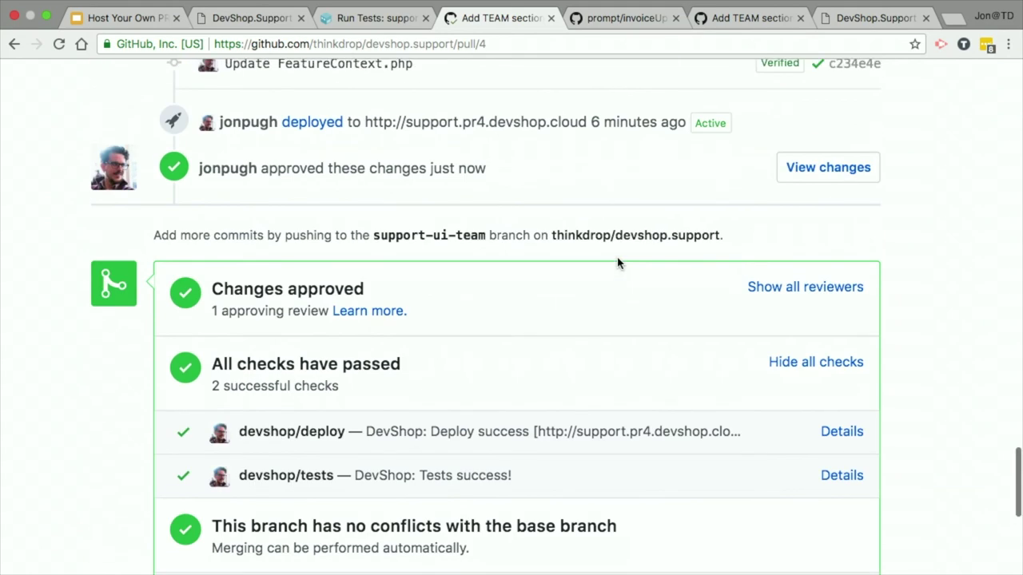
scroll(617, 263, "up", 1)
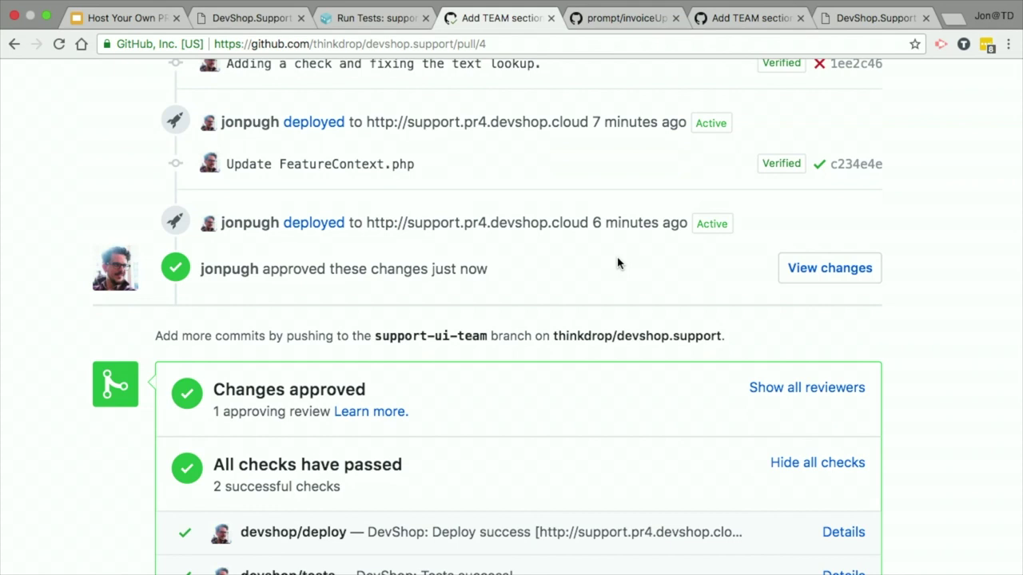
scroll(617, 263, "up", 20)
scroll(616, 263, "up", 15)
scroll(617, 263, "down", 5)
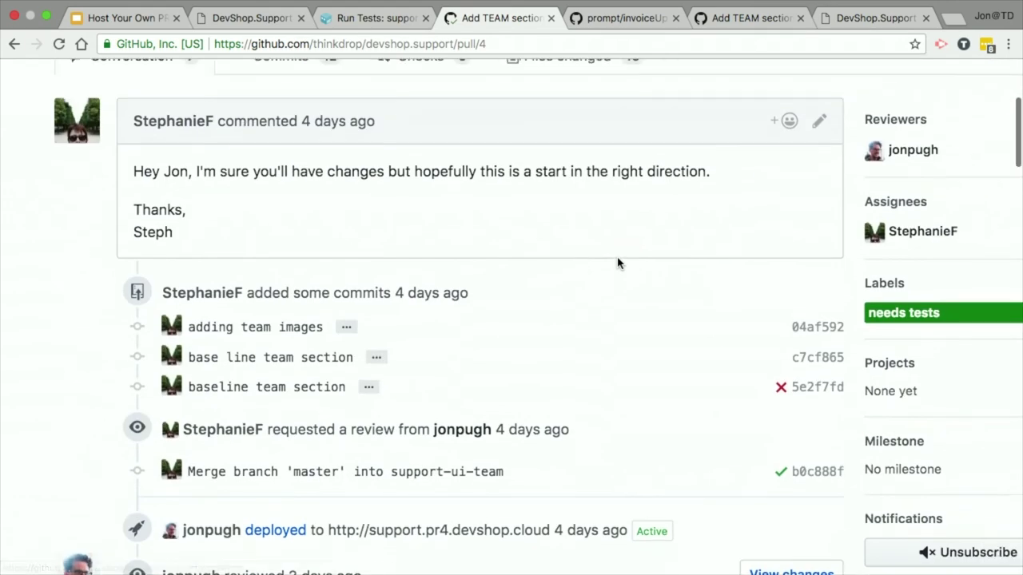
Step: Review PR #4's reviewer list, timeline review request, approval and passing checks
scroll(617, 263, "right", 5)
scroll(617, 262, "up", 1)
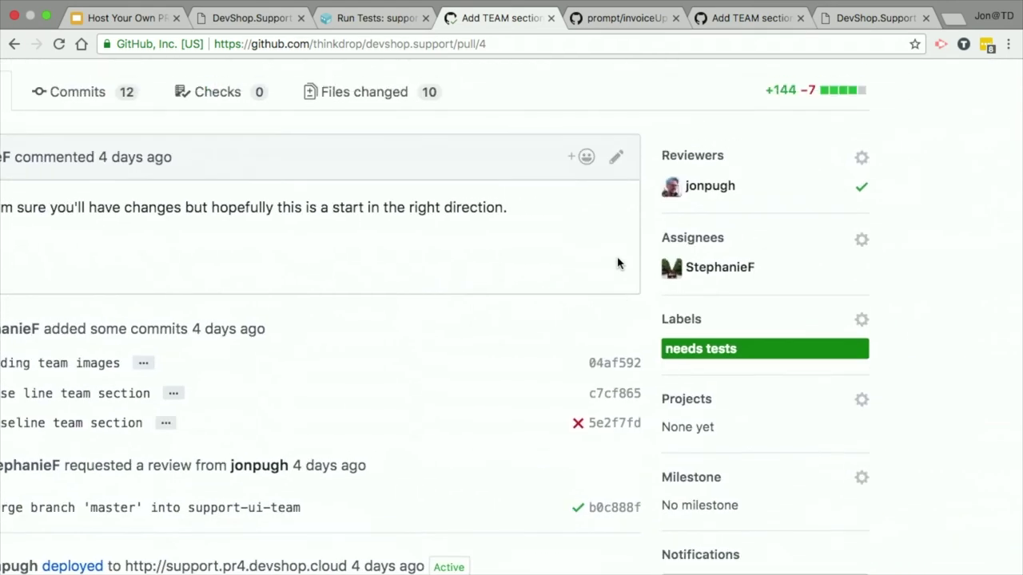
left_click(861, 158)
left_click(860, 158)
scroll(879, 272, "down", 2)
scroll(886, 316, "up", 5)
scroll(886, 316, "left", 1)
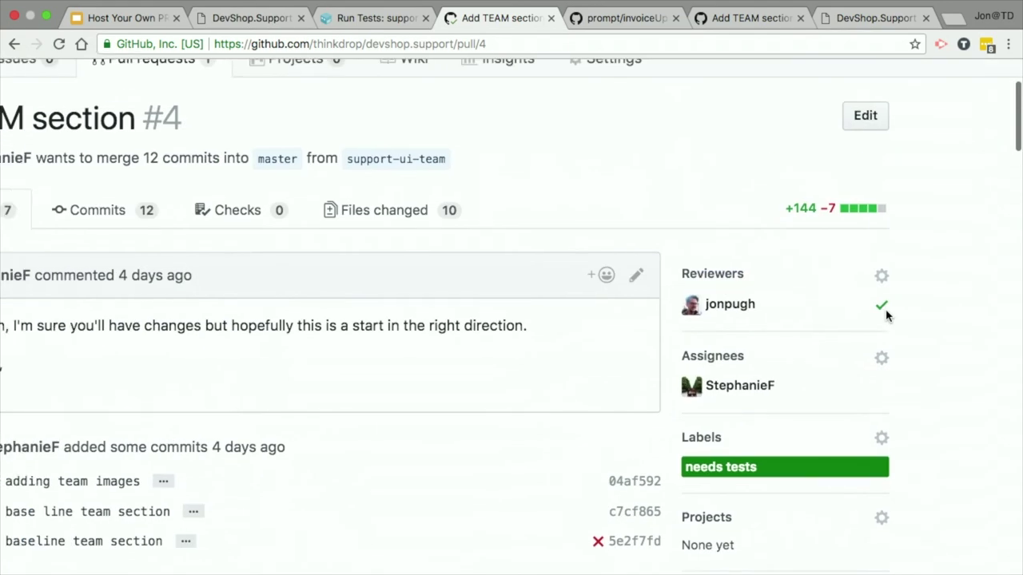
scroll(886, 315, "left", 5)
scroll(886, 315, "down", 8)
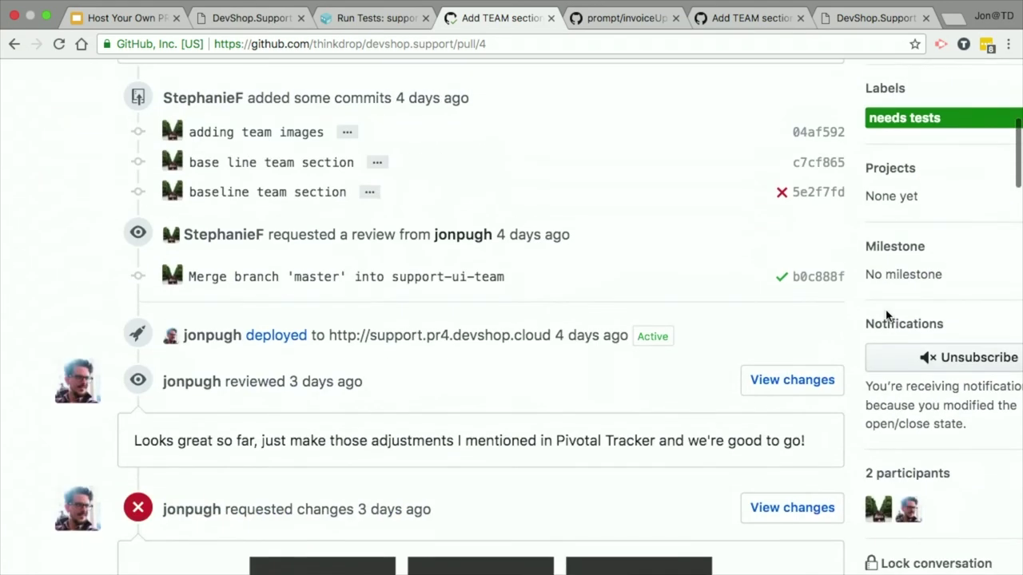
scroll(885, 315, "up", 1)
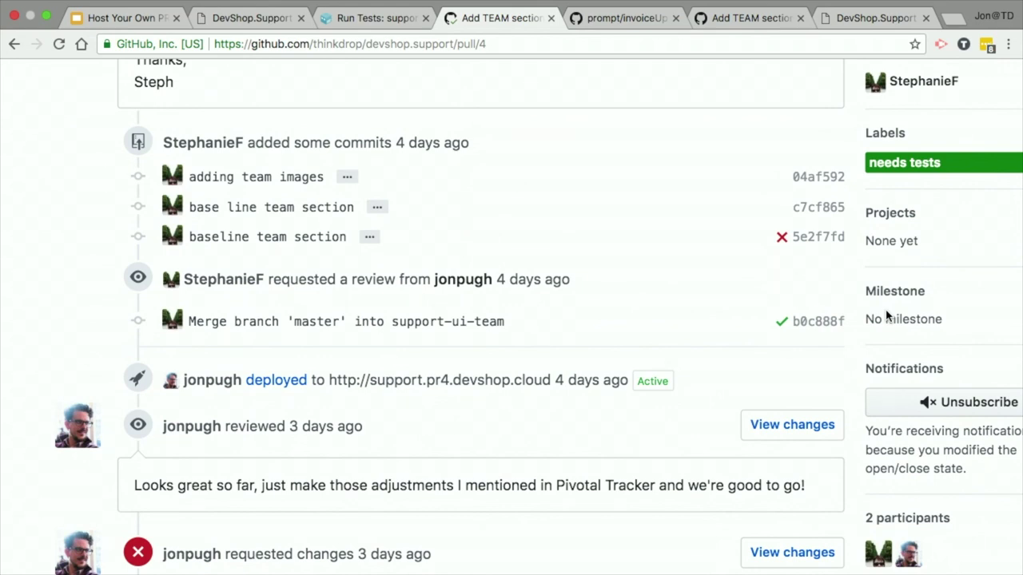
triple_click(366, 274)
left_click(365, 274)
scroll(363, 274, "up", 5)
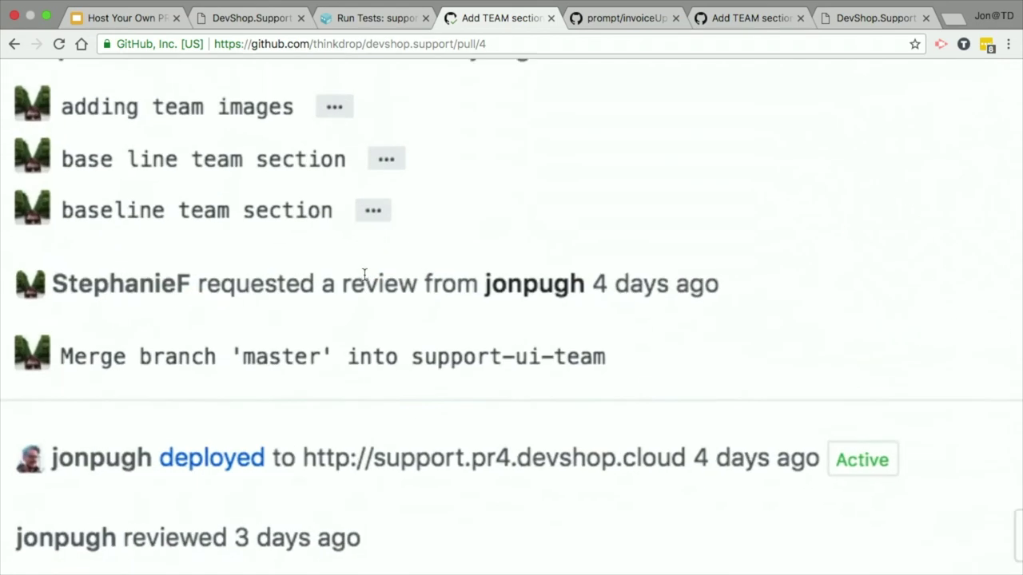
scroll(364, 274, "down", 2)
scroll(364, 274, "left", 3)
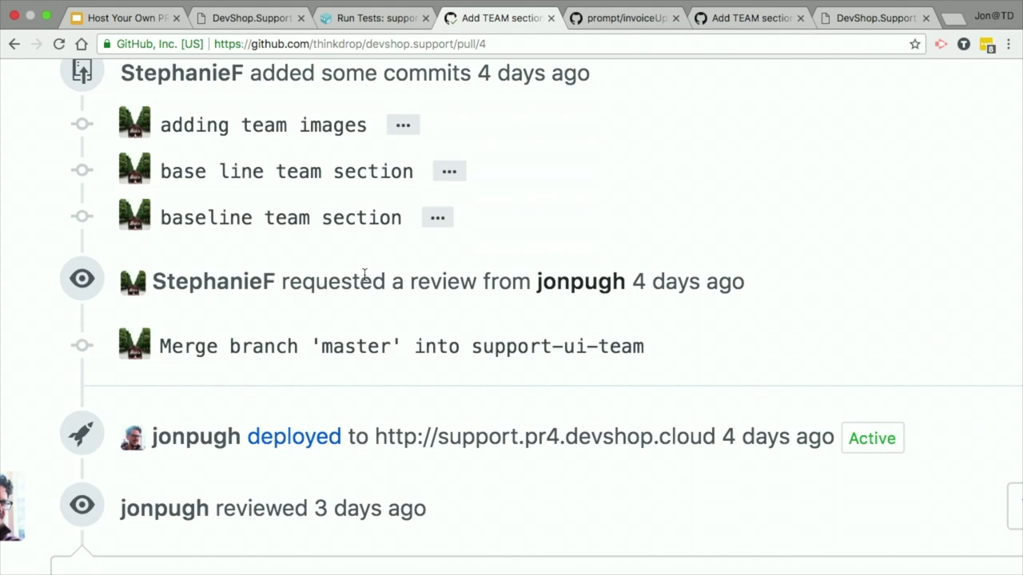
scroll(338, 266, "down", 2)
scroll(336, 267, "left", 3)
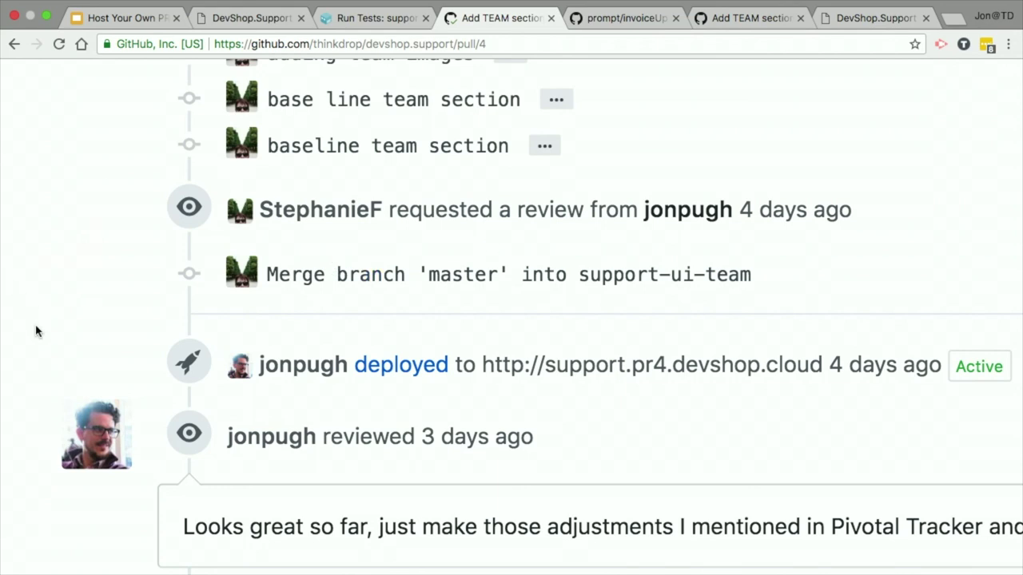
scroll(35, 331, "right", 3)
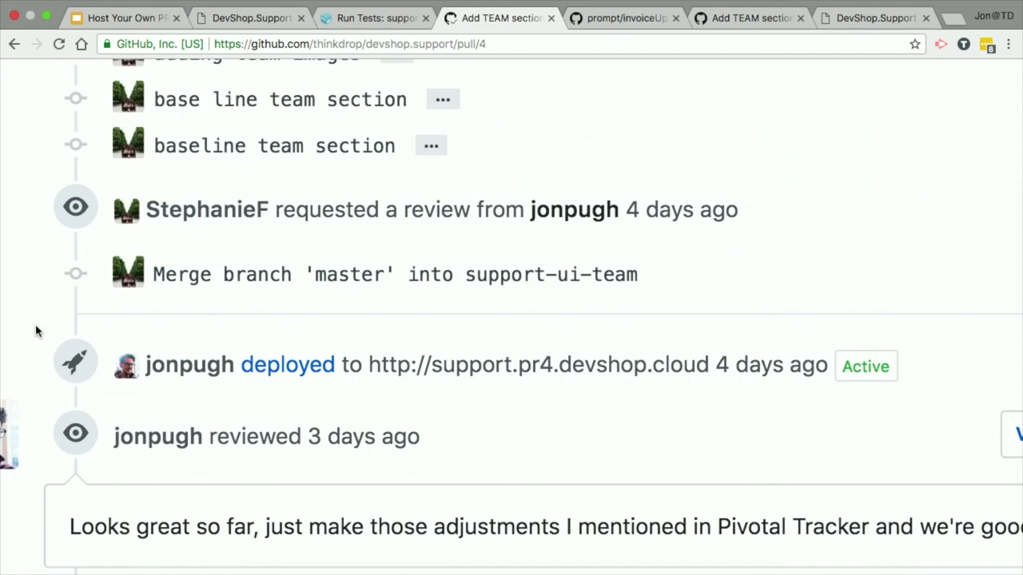
scroll(35, 331, "down", 3)
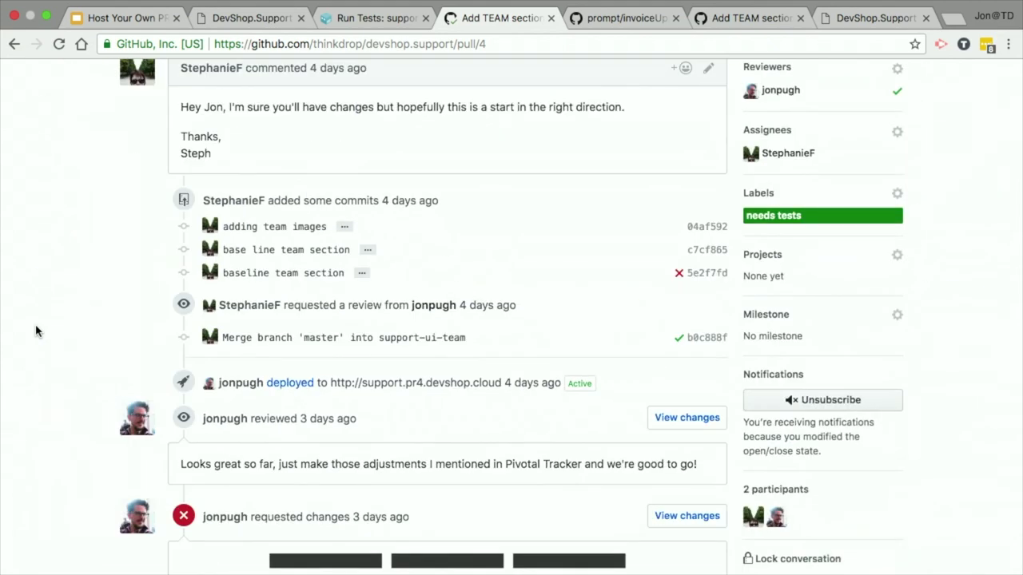
scroll(56, 368, "down", 10)
scroll(57, 367, "down", 10)
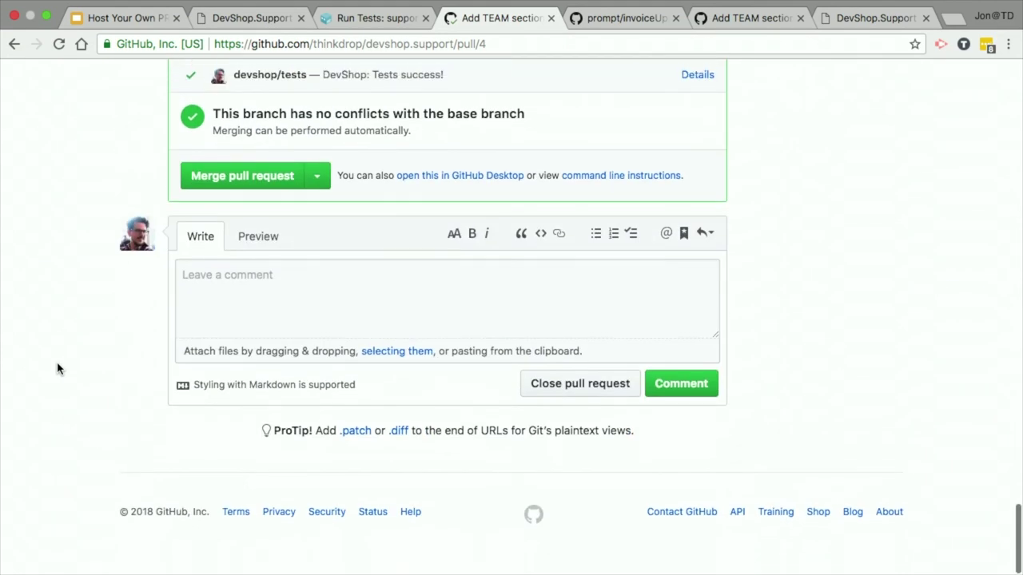
scroll(57, 367, "up", 4)
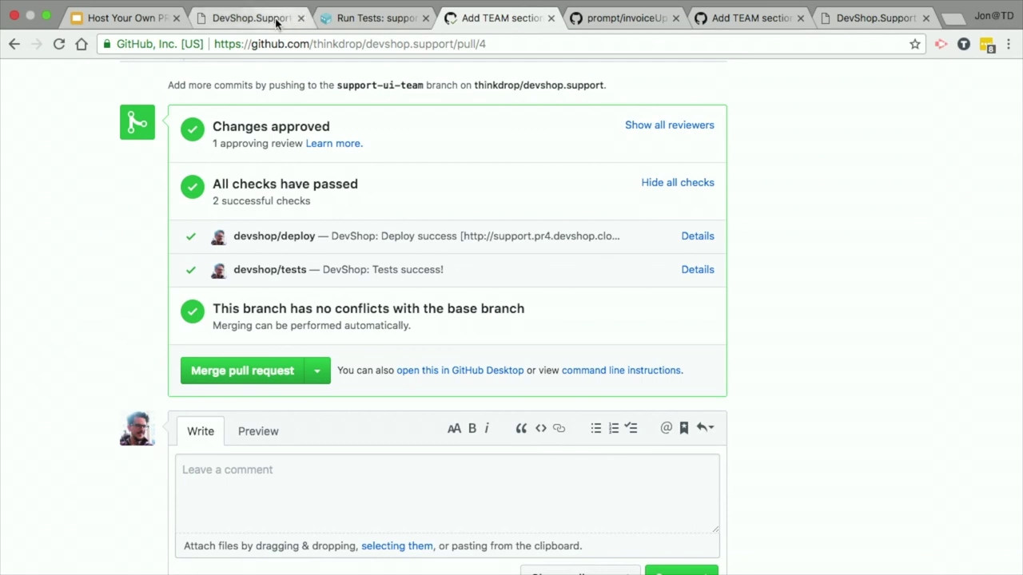
Step: Move the Run Tests tab to second position and head to DevShop's Projects page
left_click(249, 18)
left_click_drag(362, 18, 247, 19)
left_click(22, 74)
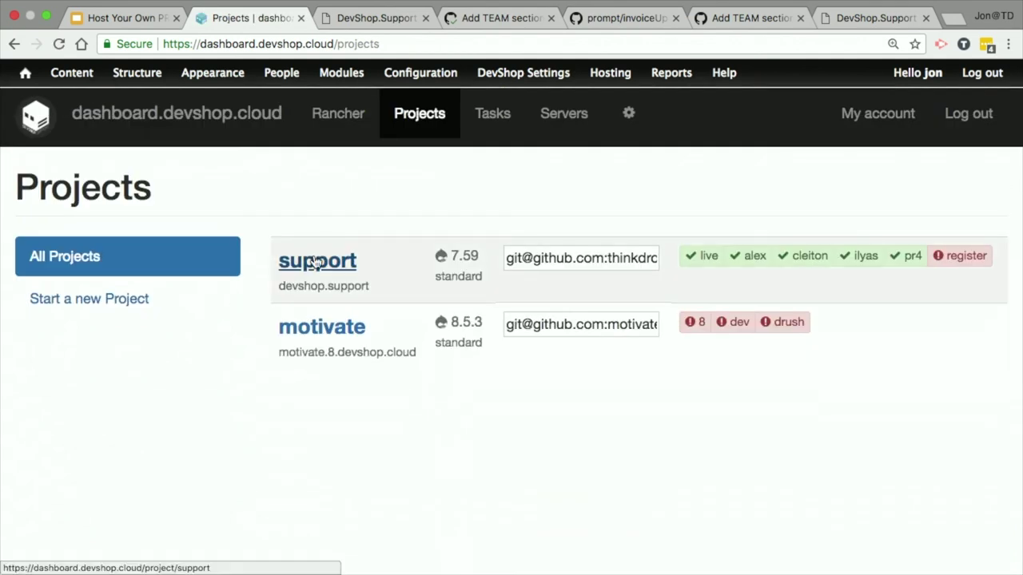
Step: Open the support project and inspect the live devshop.support environment on master
left_click(316, 263)
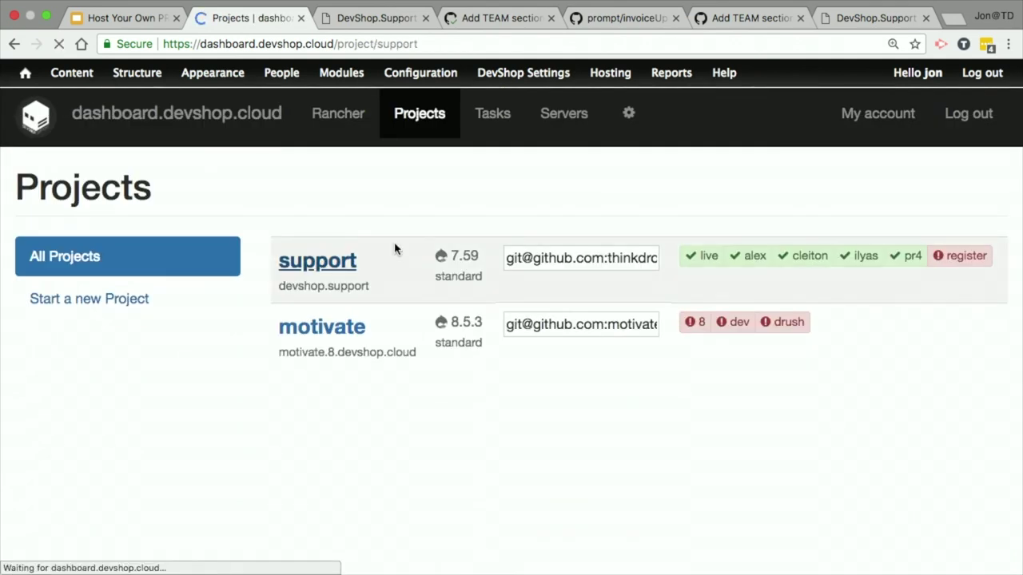
scroll(71, 407, "up", 2)
scroll(70, 407, "up", 5)
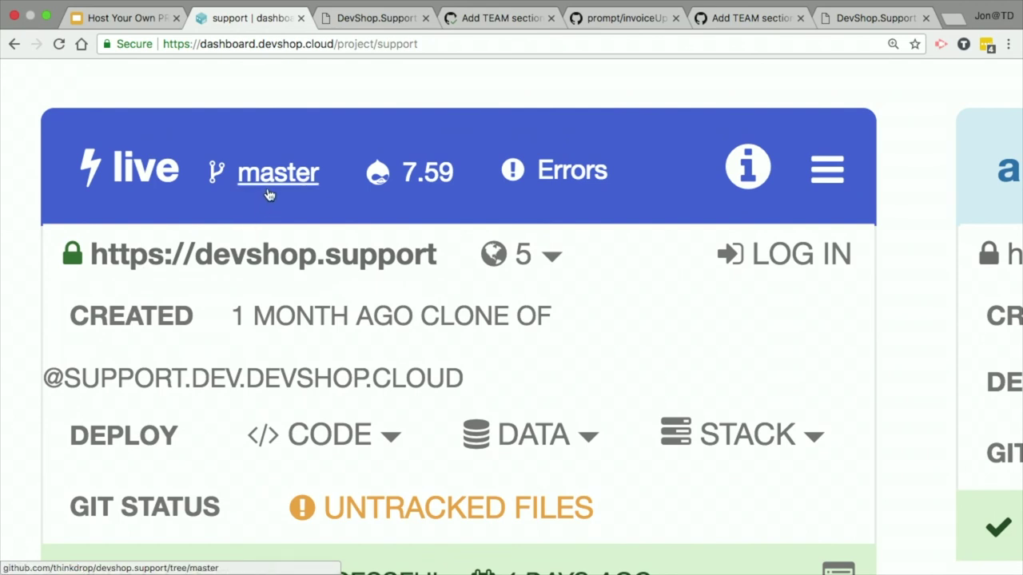
scroll(230, 205, "down", 2)
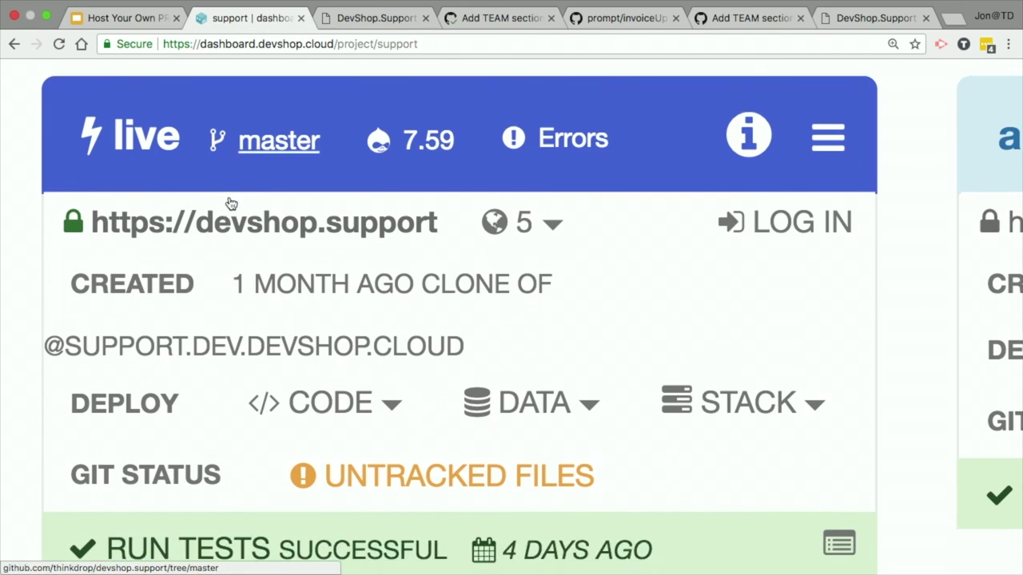
scroll(230, 205, "up", 2)
scroll(230, 204, "up", 1)
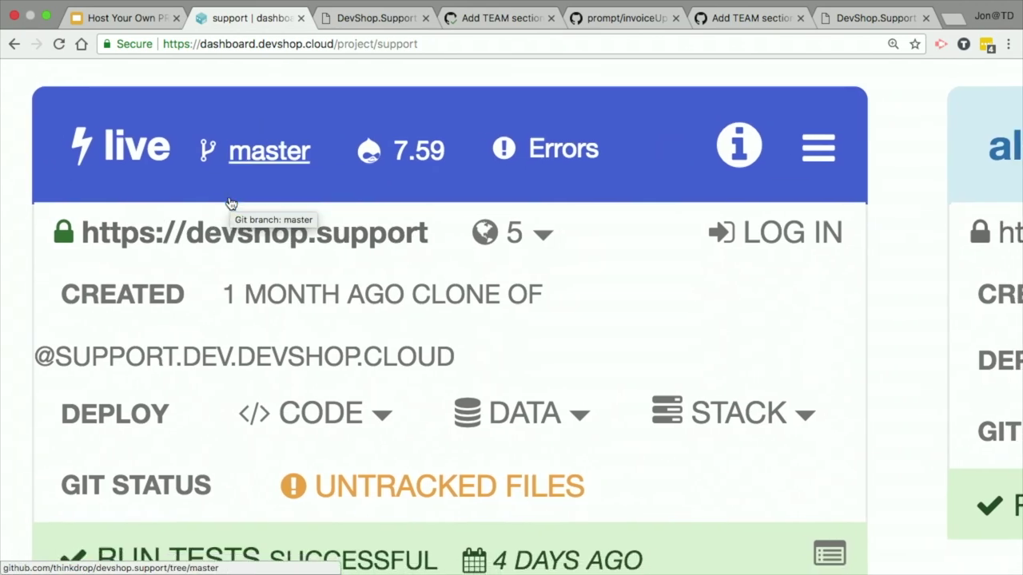
scroll(230, 204, "up", 1)
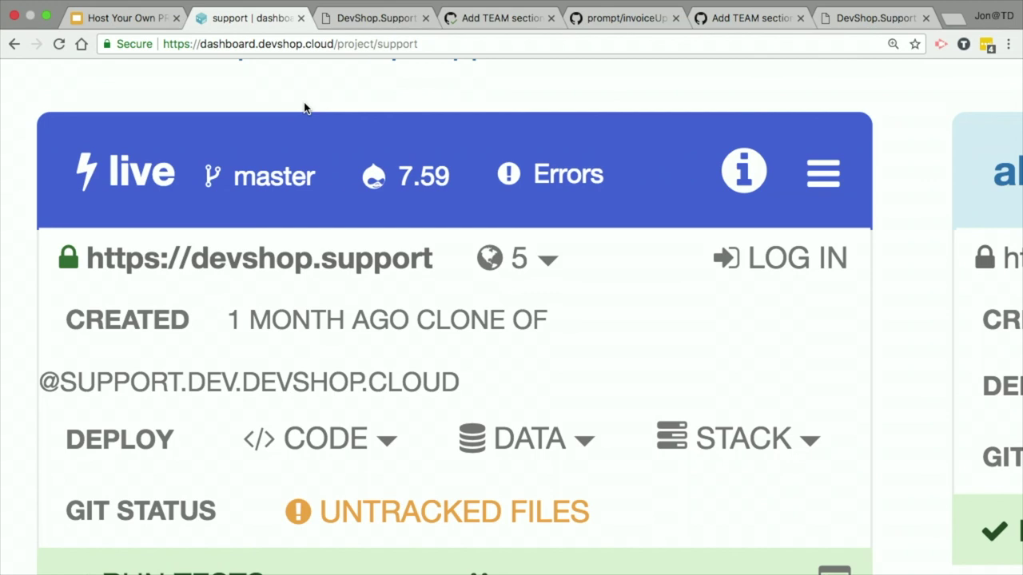
scroll(303, 108, "down", 1)
Step: Zoom out, reload the support dashboard, review environment cards and Hosting menu, then return to PR #4
key("ctrl+minus")
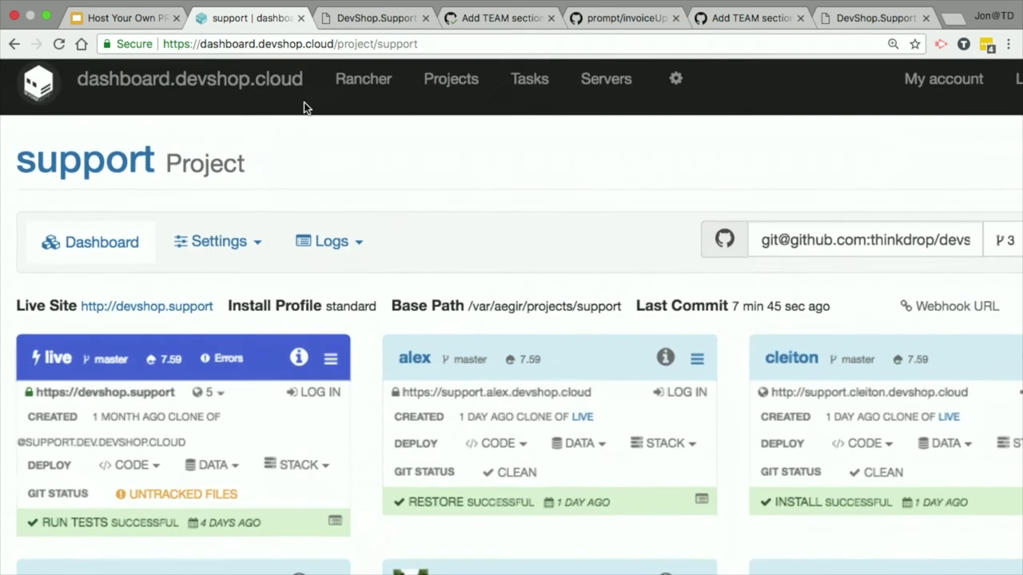
left_click(64, 264)
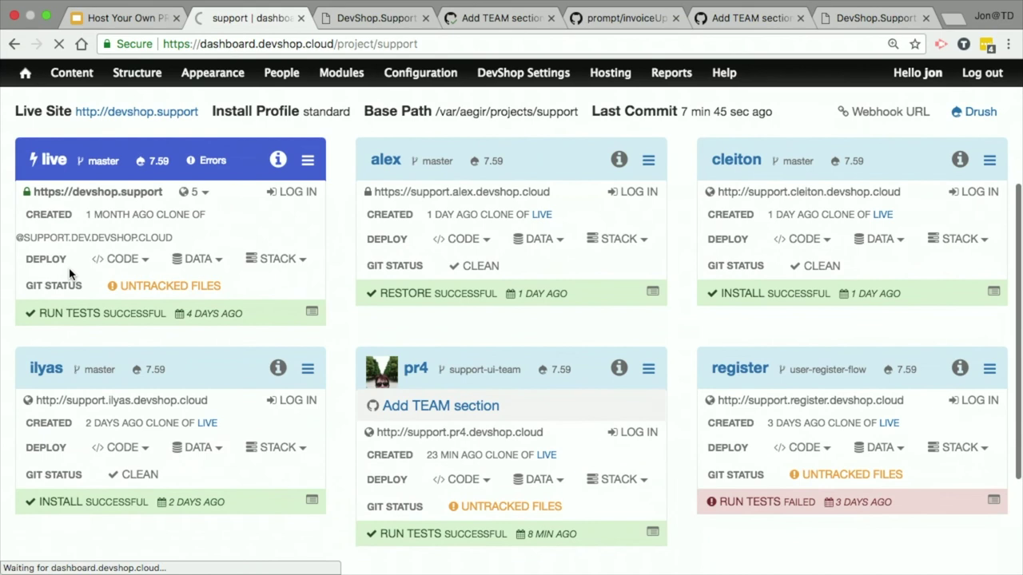
scroll(68, 263, "down", 2)
scroll(66, 247, "down", 1)
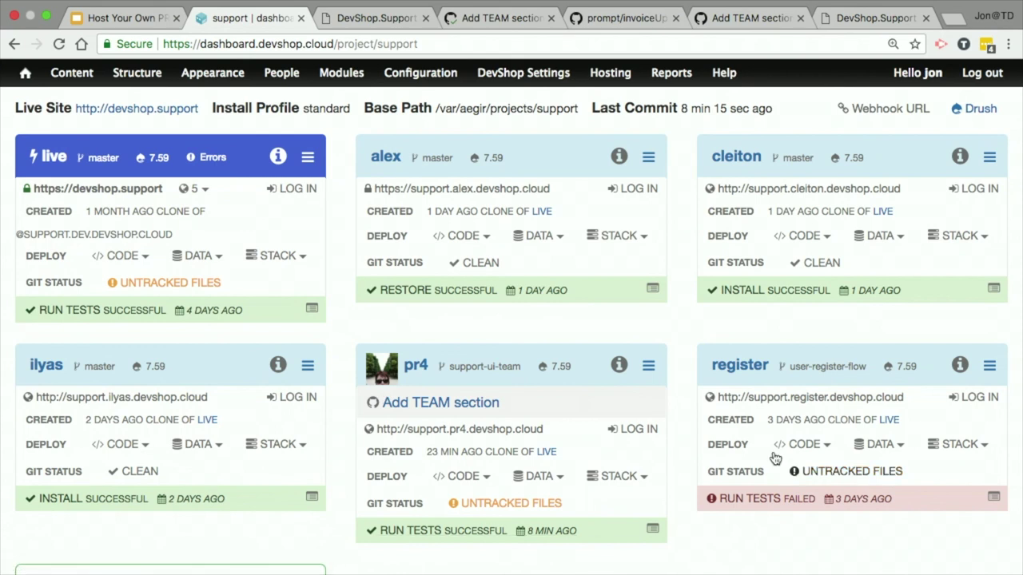
left_click(601, 75)
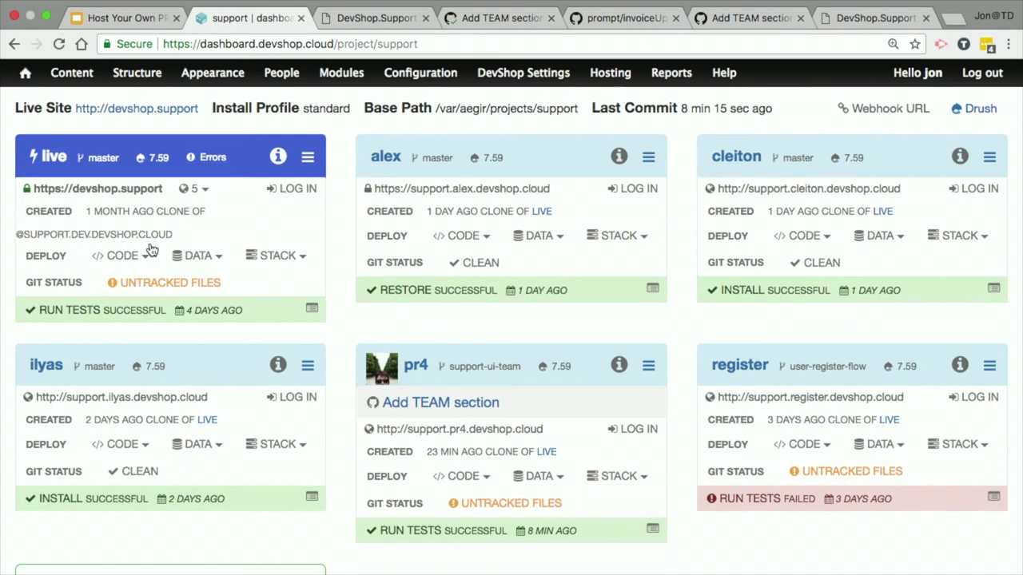
scroll(152, 250, "up", 3)
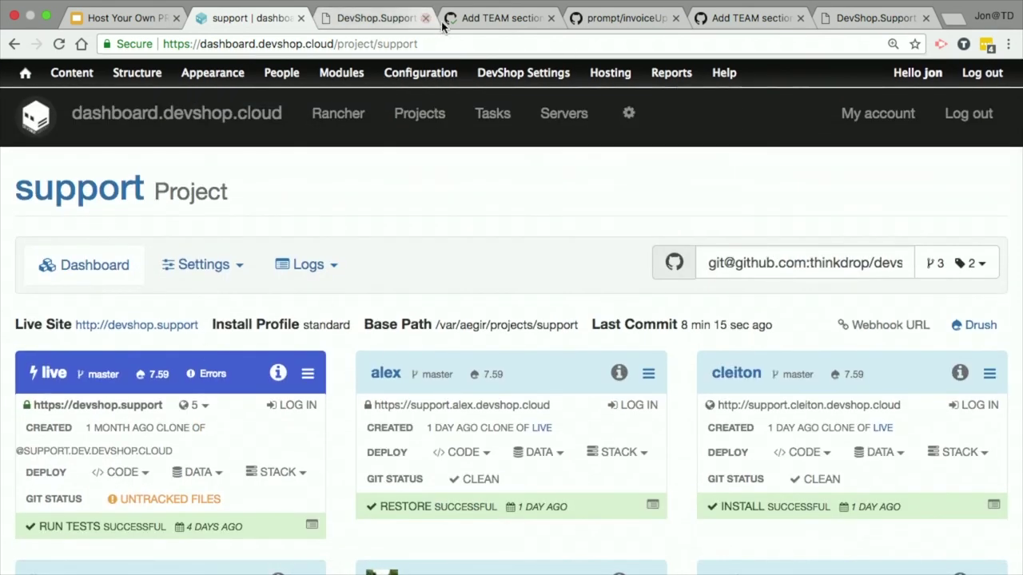
left_click(520, 20)
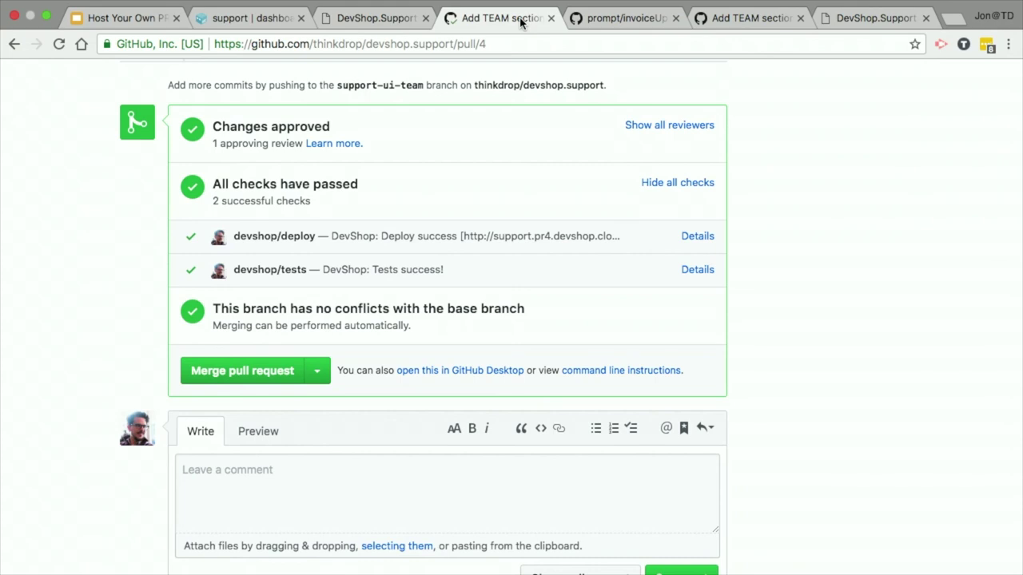
left_click(395, 18)
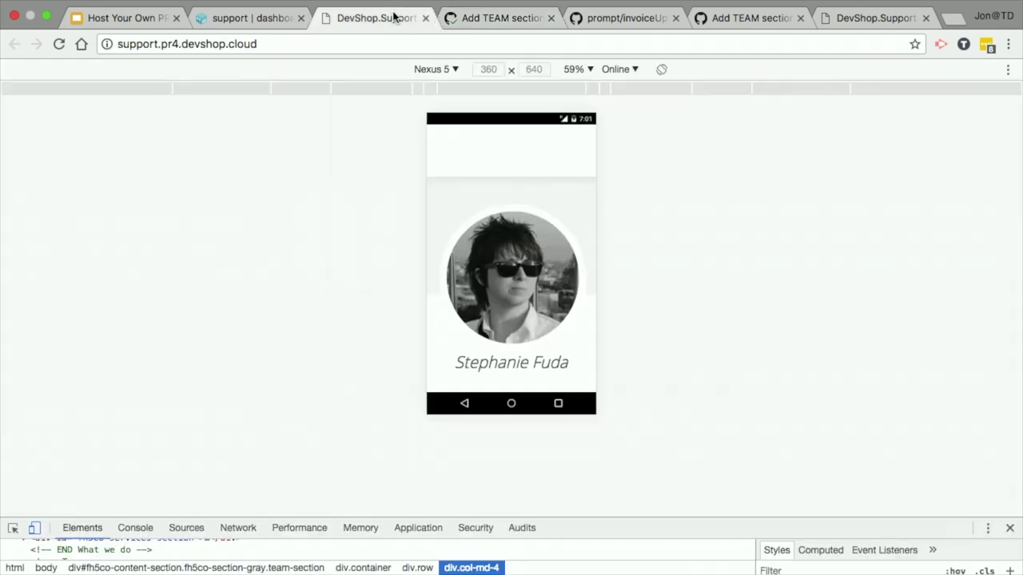
left_click_drag(182, 44, 12, 57)
key("BackSpace")
key("Return")
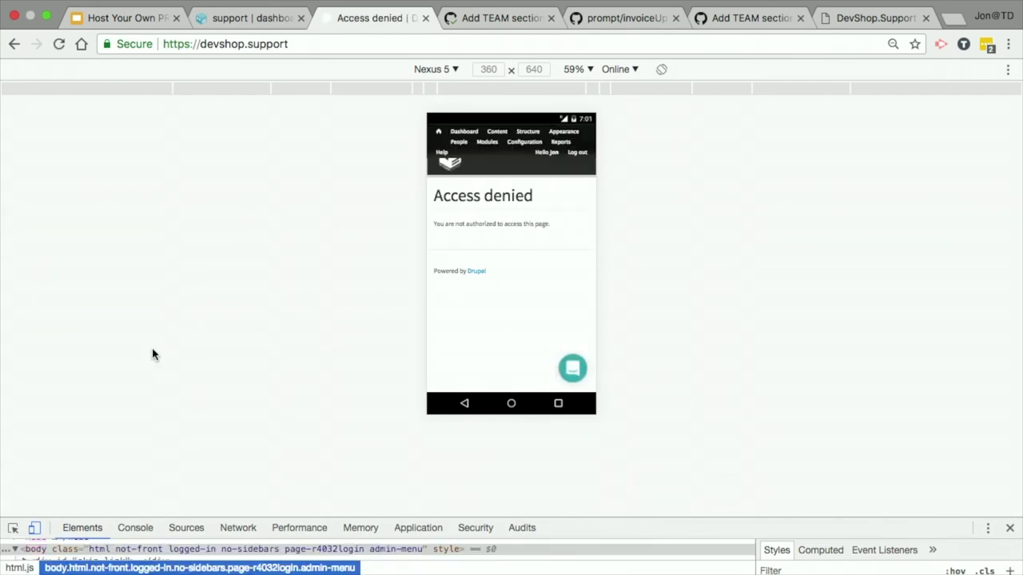
left_click(237, 22)
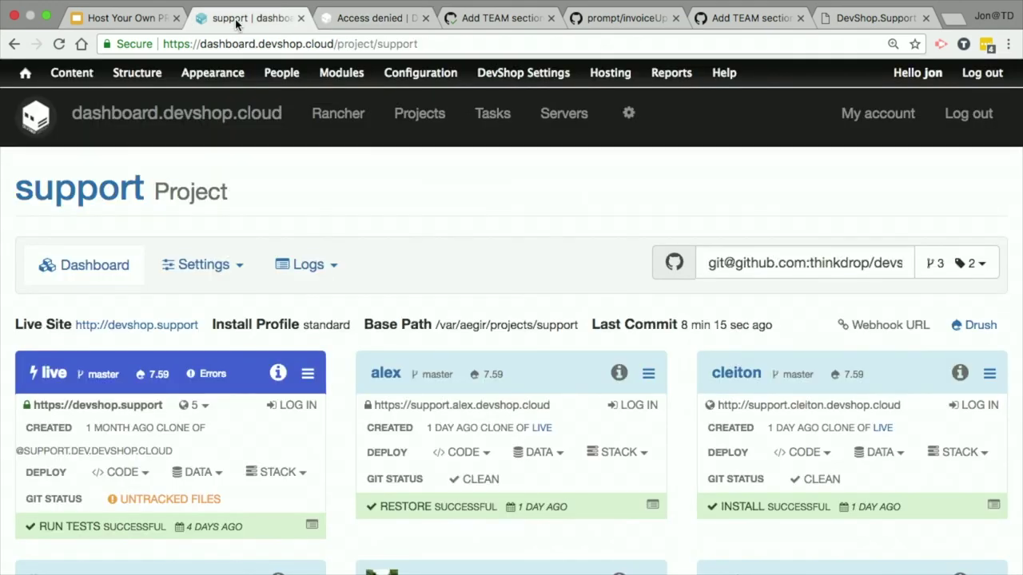
Step: Open the live environment's CODE deploy choices, then dismiss them without picking a branch or tag
scroll(113, 480, "down", 5)
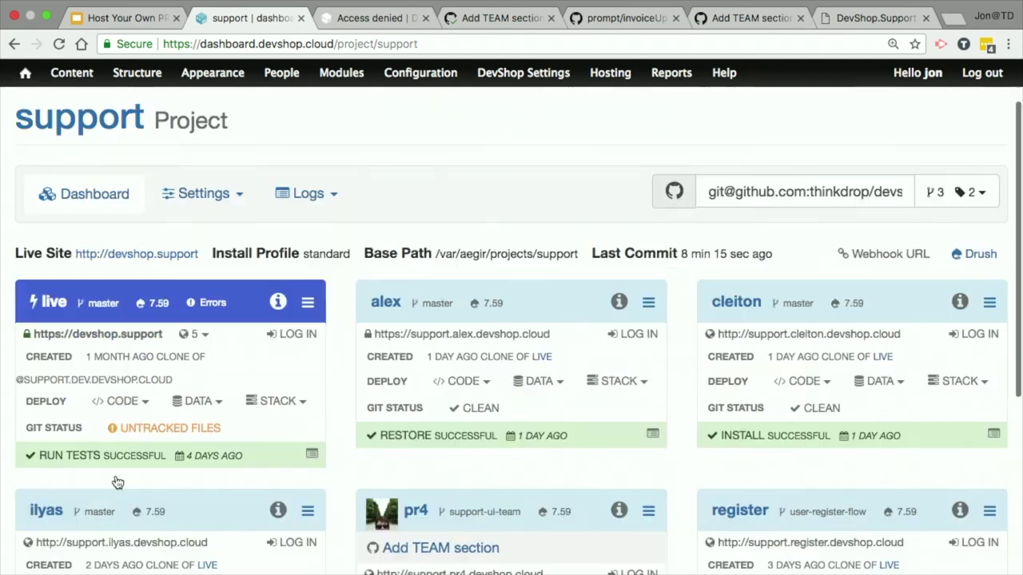
key("ctrl+plus")
key("ctrl+plus")
key("ctrl+plus")
key("ctrl+plus")
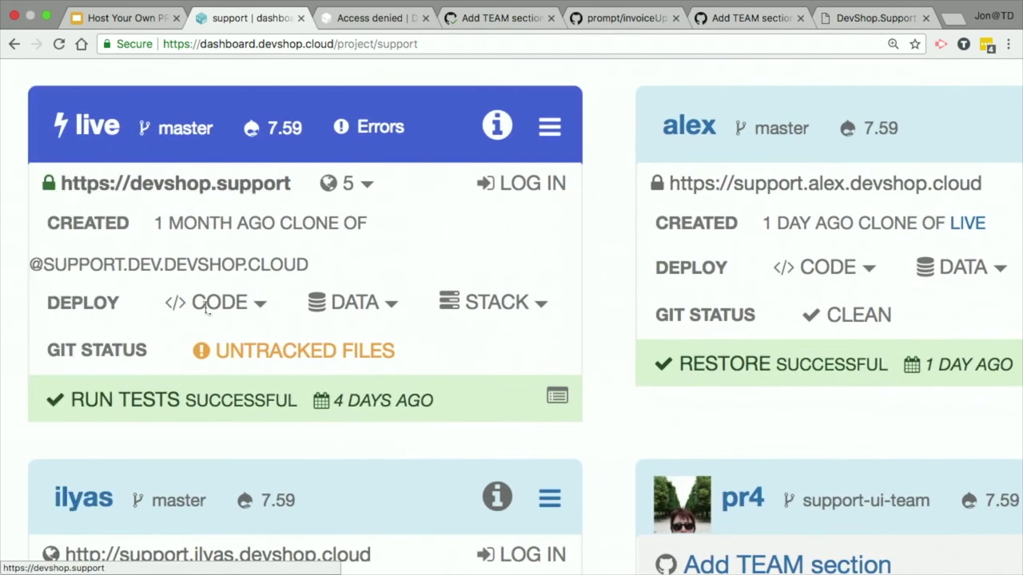
left_click(206, 306)
scroll(208, 320, "down", 5)
scroll(209, 368, "up", 2)
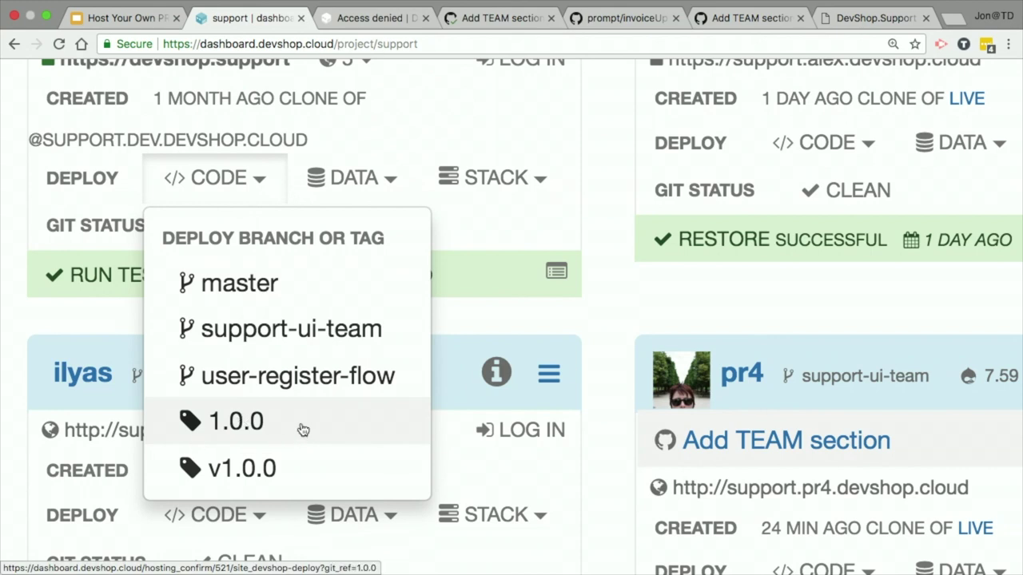
scroll(303, 430, "up", 5)
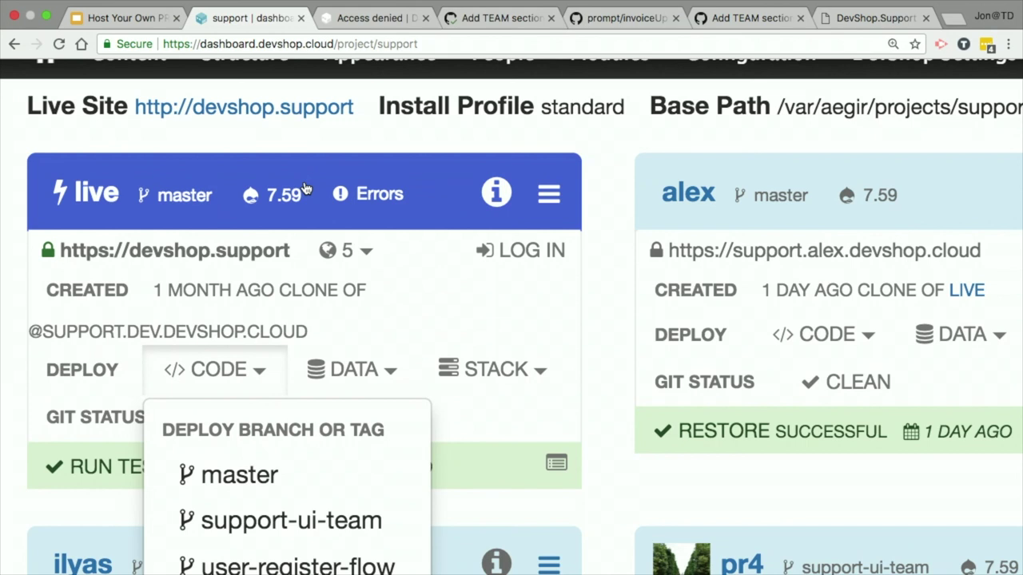
scroll(269, 369, "down", 5)
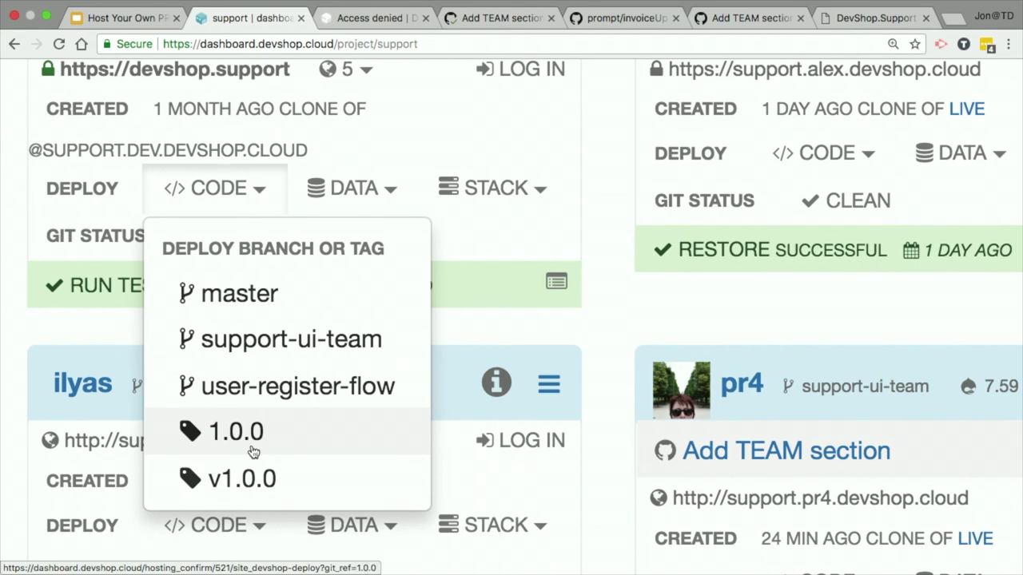
scroll(252, 452, "up", 5)
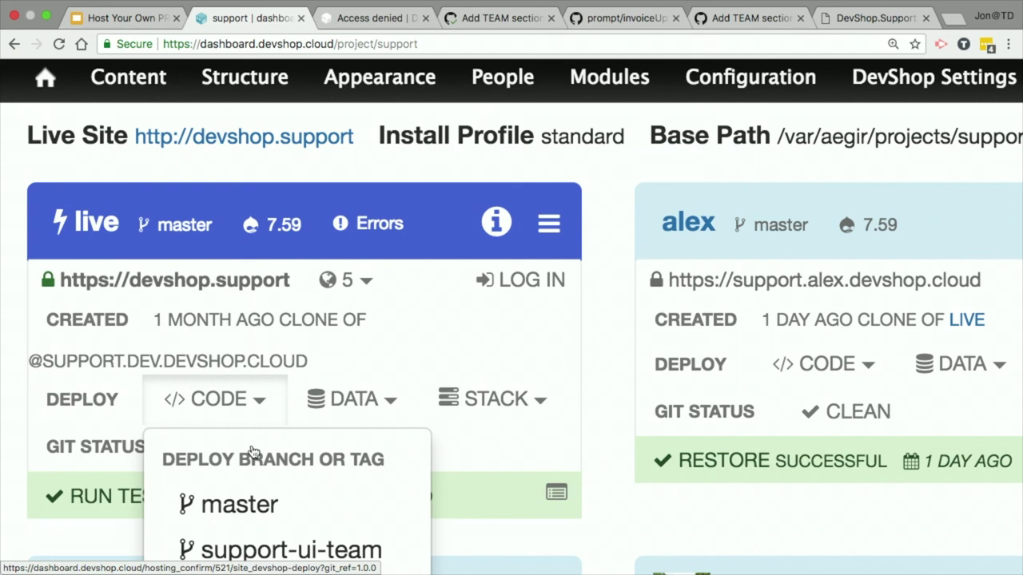
scroll(254, 450, "down", 5)
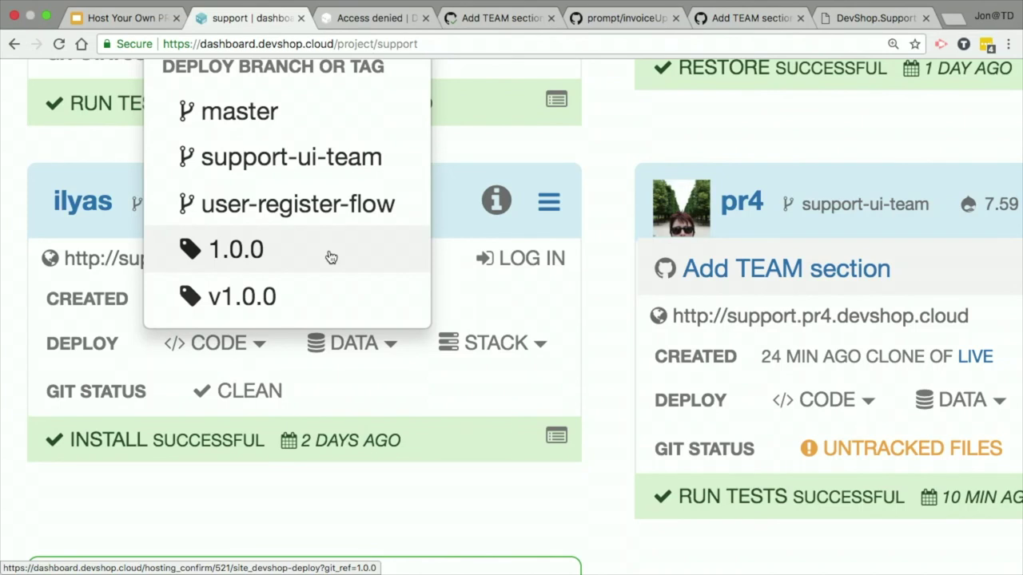
scroll(331, 258, "up", 5)
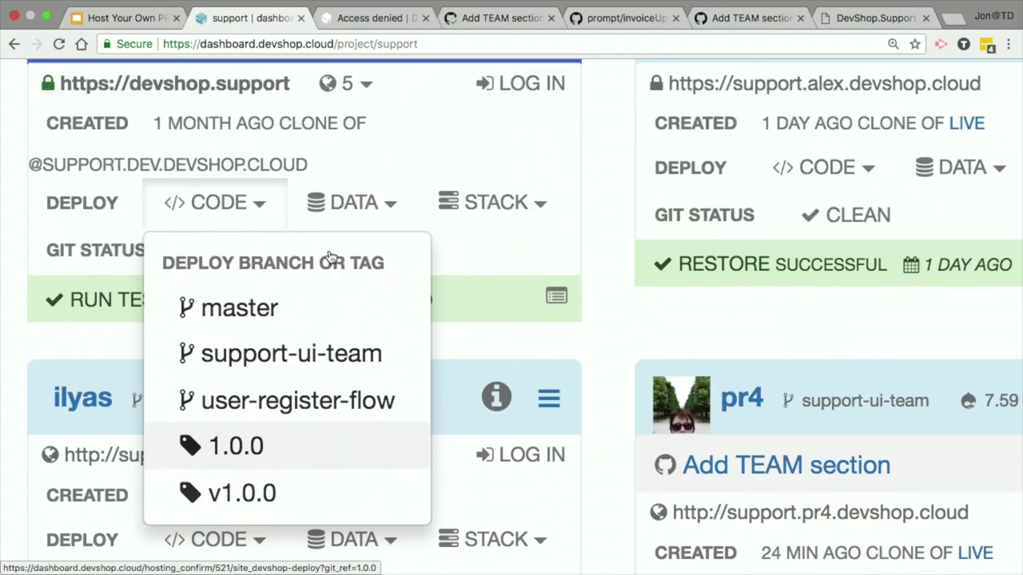
left_click(256, 215)
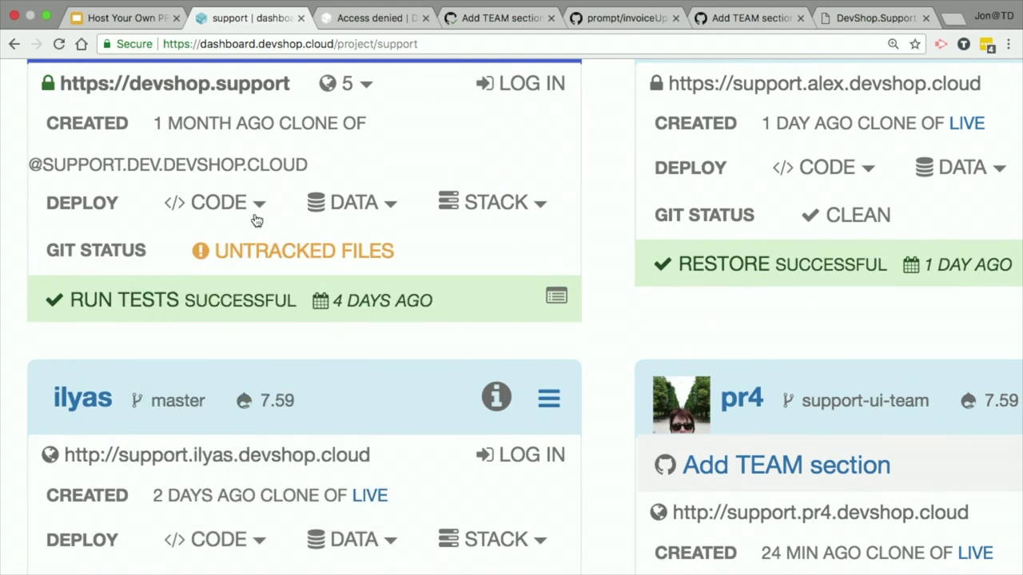
scroll(257, 221, "down", 1)
scroll(256, 220, "up", 3)
Step: Reset the browser zoom to show all six environments, including register's failed Run Tests
key("super+0")
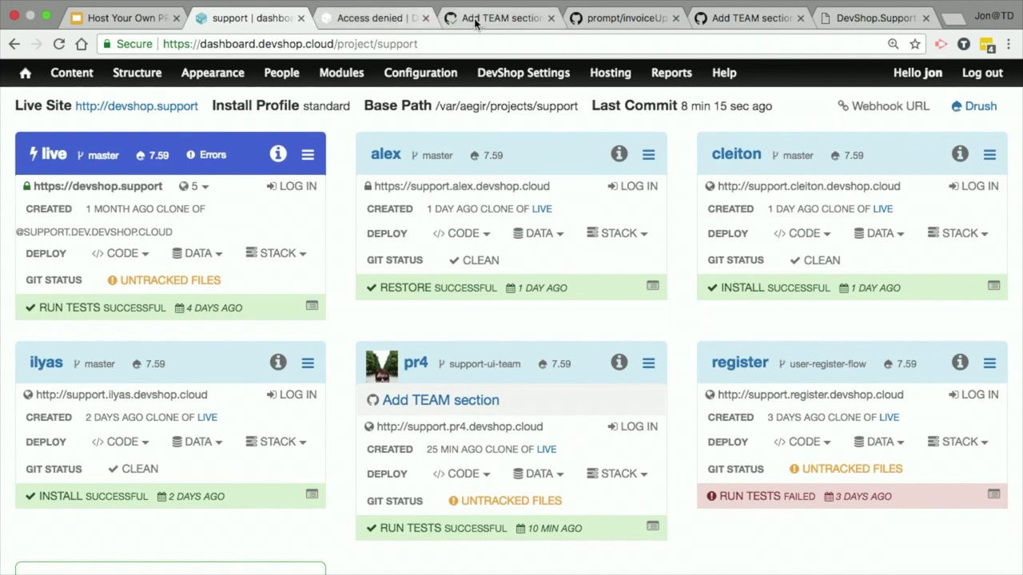
Step: Close DevTools, log out of devshop.support to view its public homepage, then return to the dashboard
left_click(391, 21)
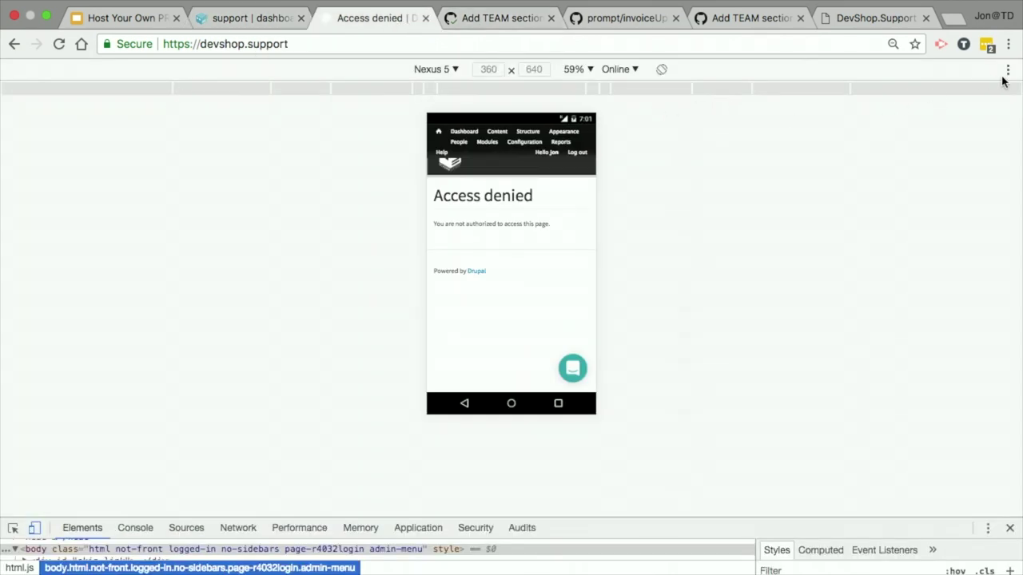
left_click(1009, 530)
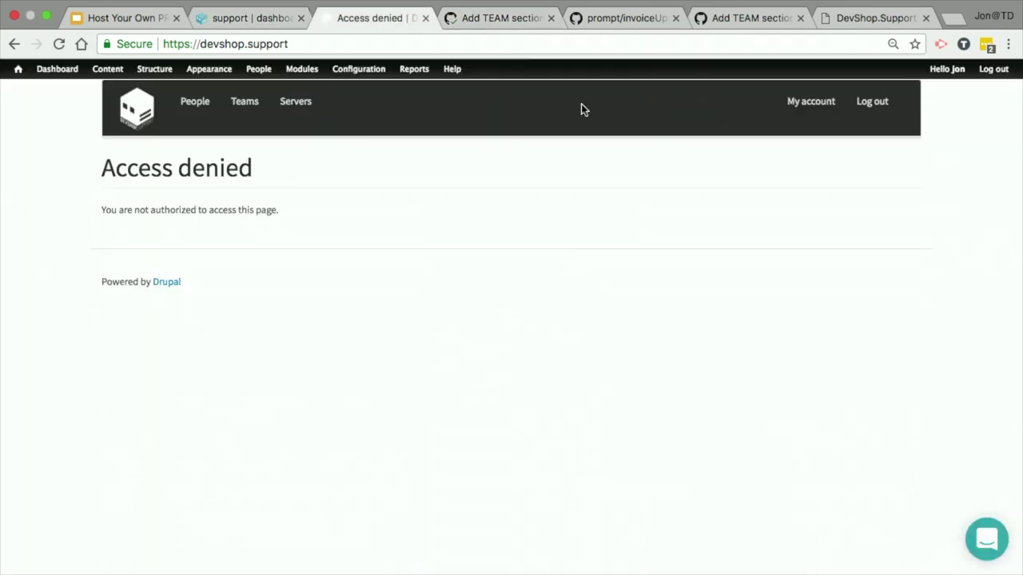
left_click(885, 103)
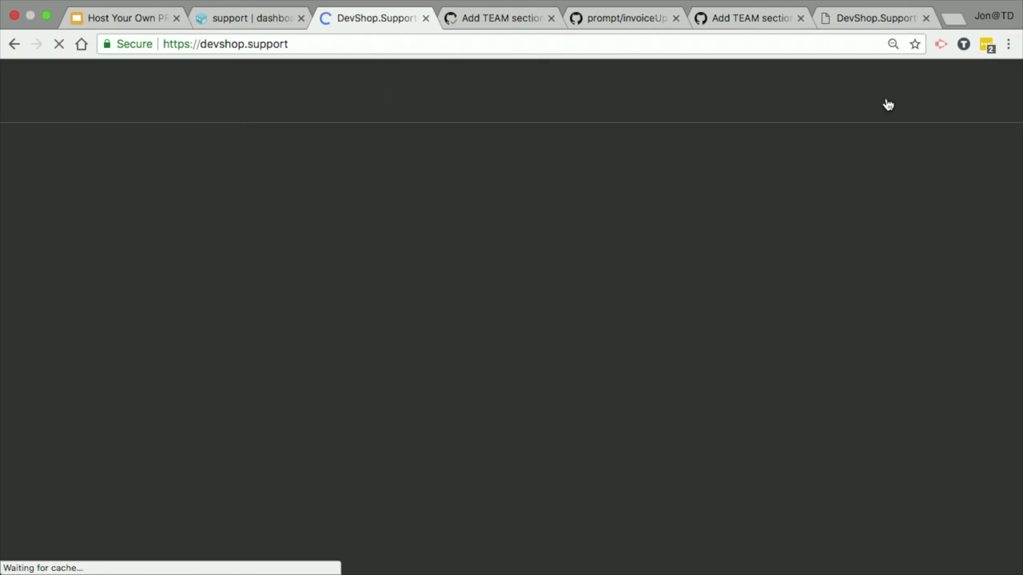
scroll(436, 347, "down", 20)
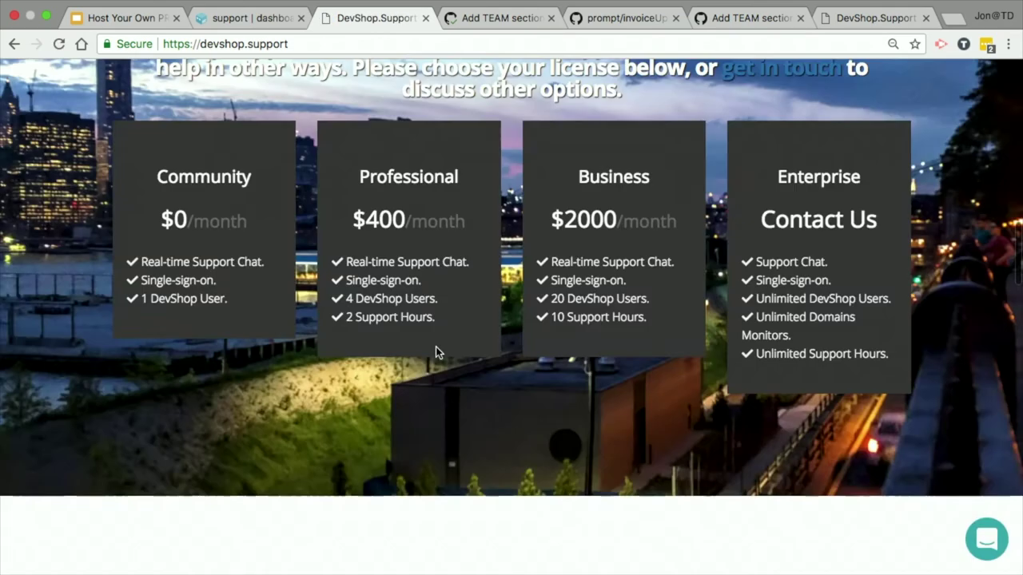
scroll(436, 347, "down", 10)
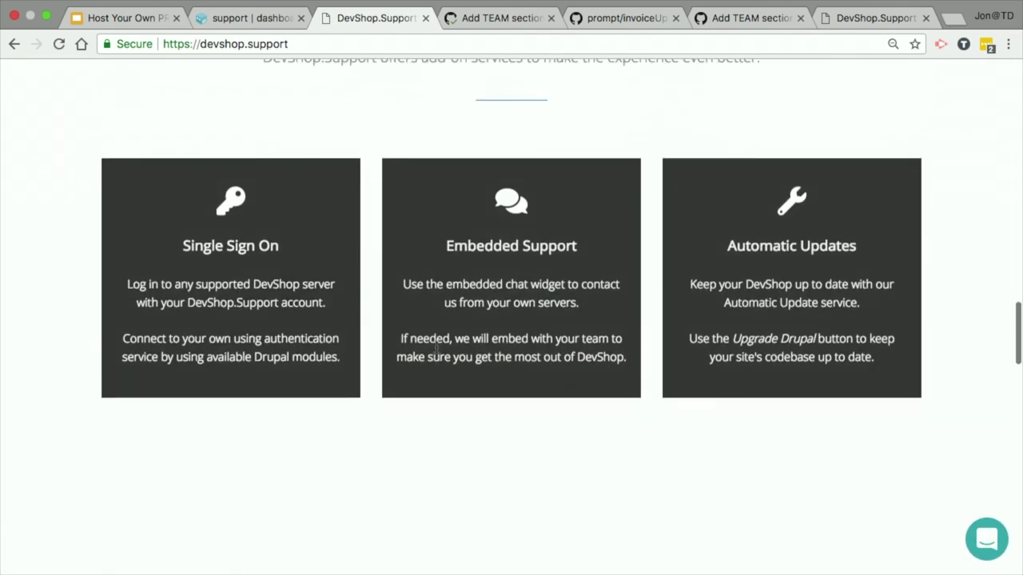
scroll(437, 352, "up", 10)
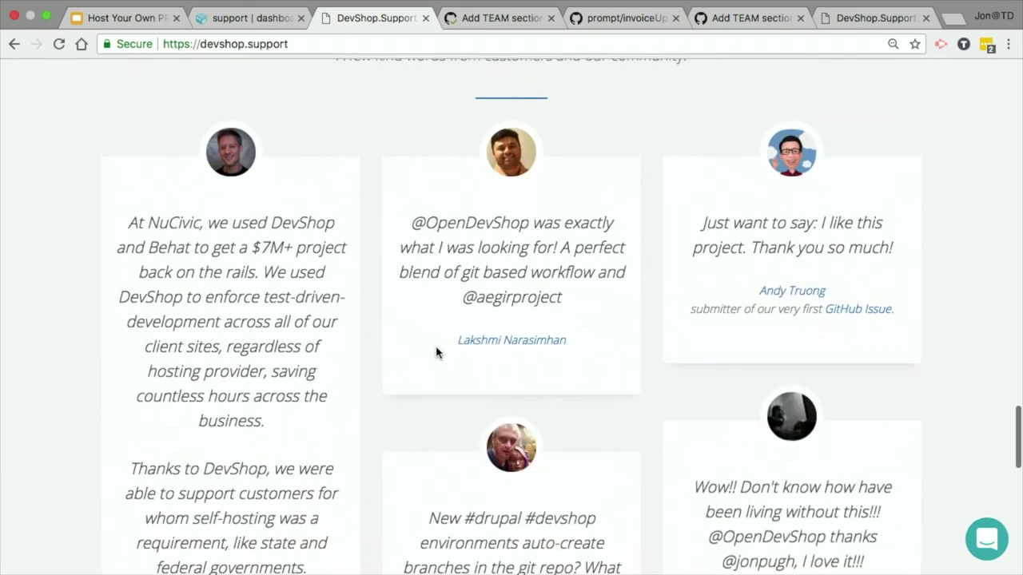
scroll(435, 352, "down", 5)
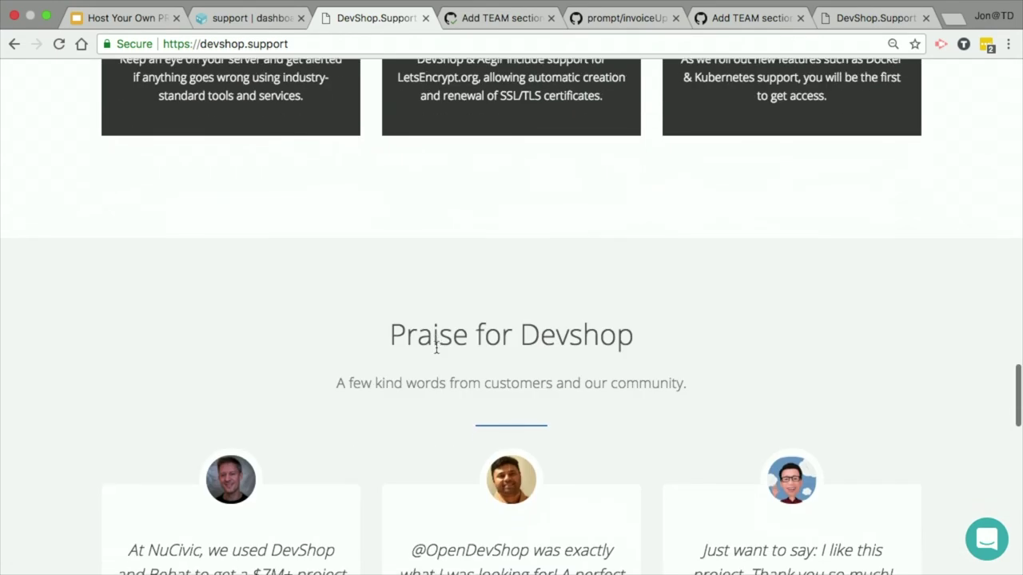
left_click(250, 17)
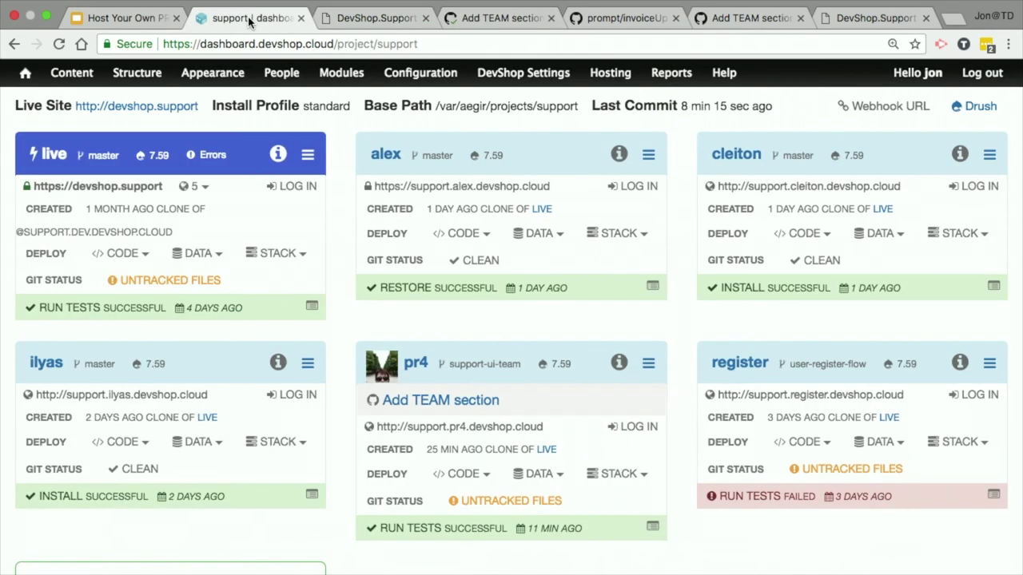
Step: Open the Add TEAM section pull request #4 and close the leftover pull request tabs
left_click(432, 403)
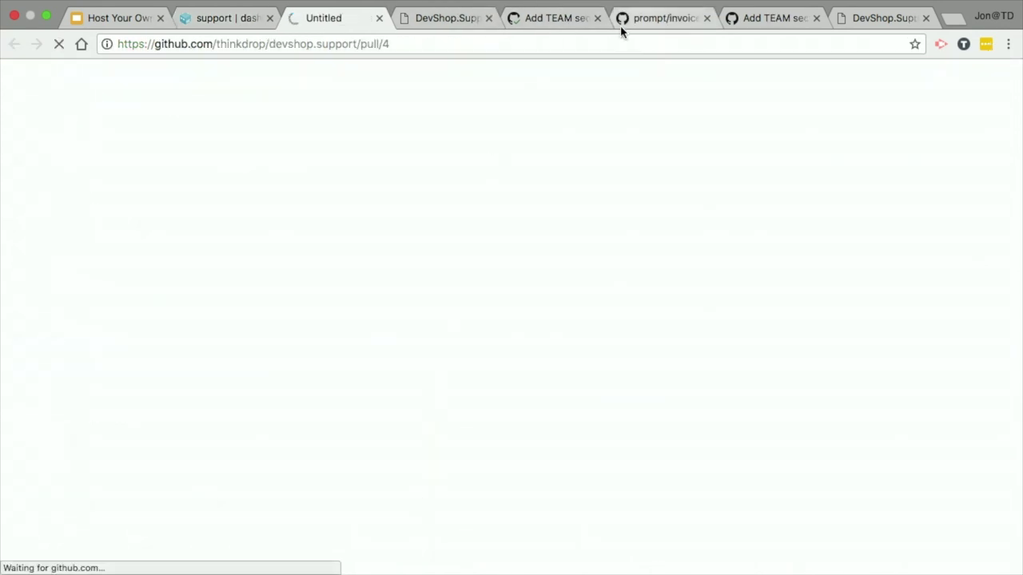
left_click(598, 18)
left_click(599, 17)
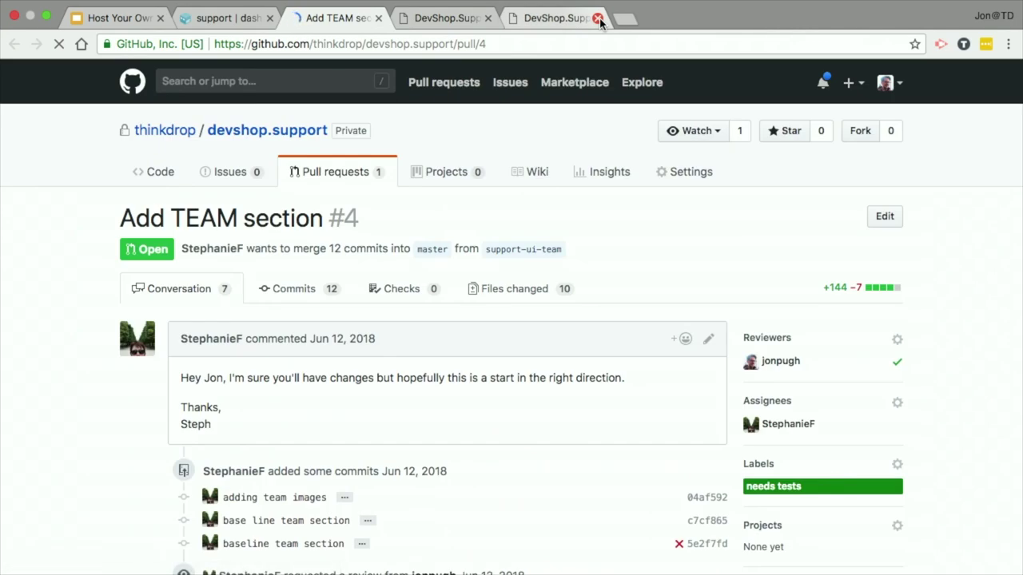
Step: Merge pull request #4 into master and confirm the merge
scroll(51, 286, "down", 2)
scroll(51, 286, "down", 15)
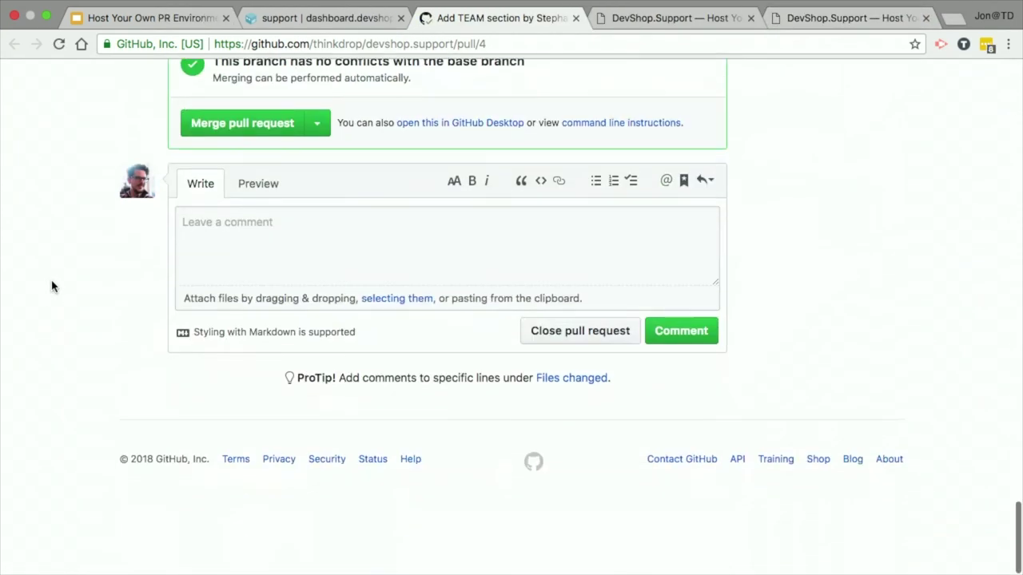
scroll(80, 280, "up", 1)
scroll(204, 186, "up", 5)
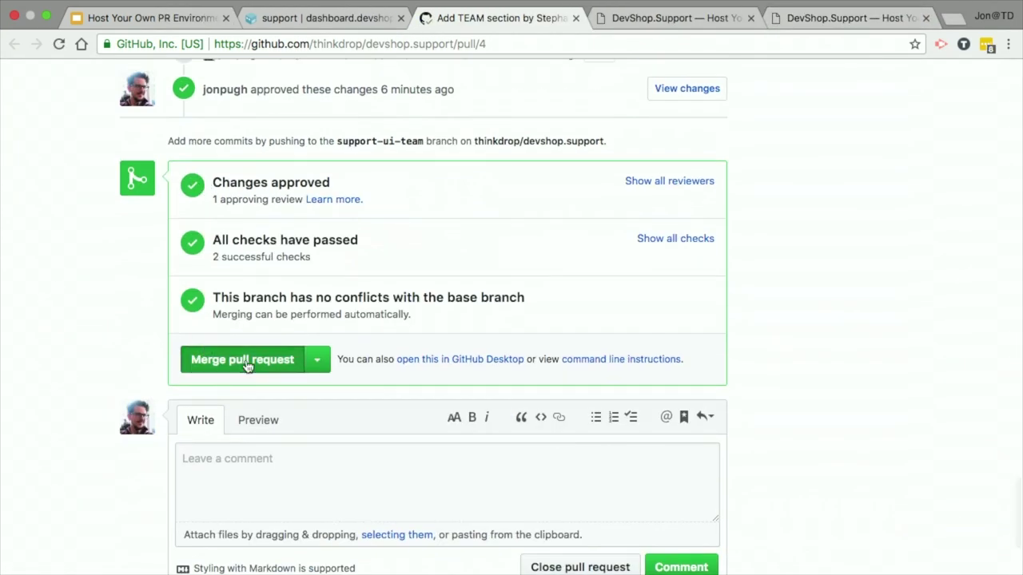
left_click(246, 359)
left_click(218, 280)
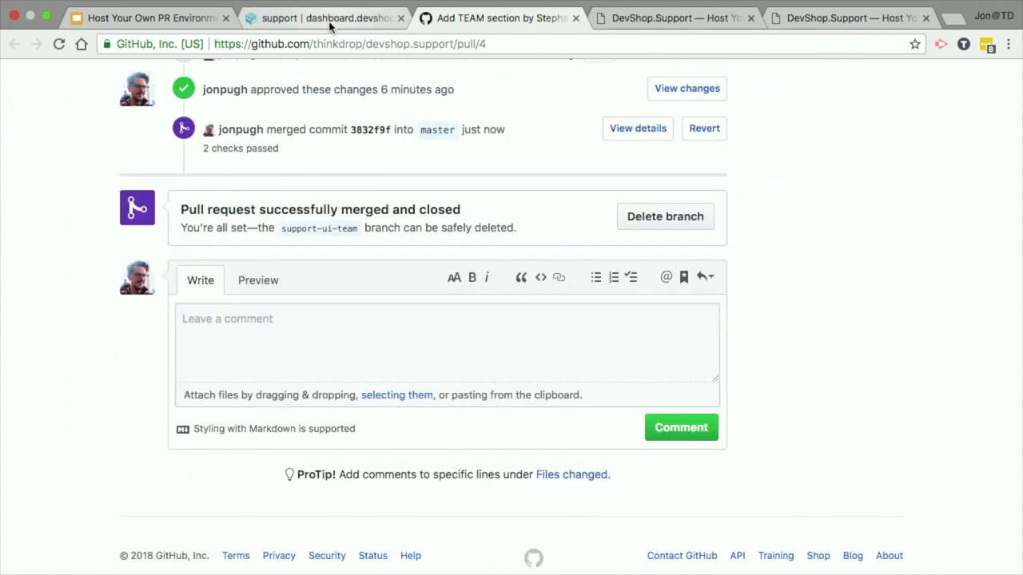
Step: Reload the dashboard and sign in through DevShop.Support using the saved login details
left_click(327, 19)
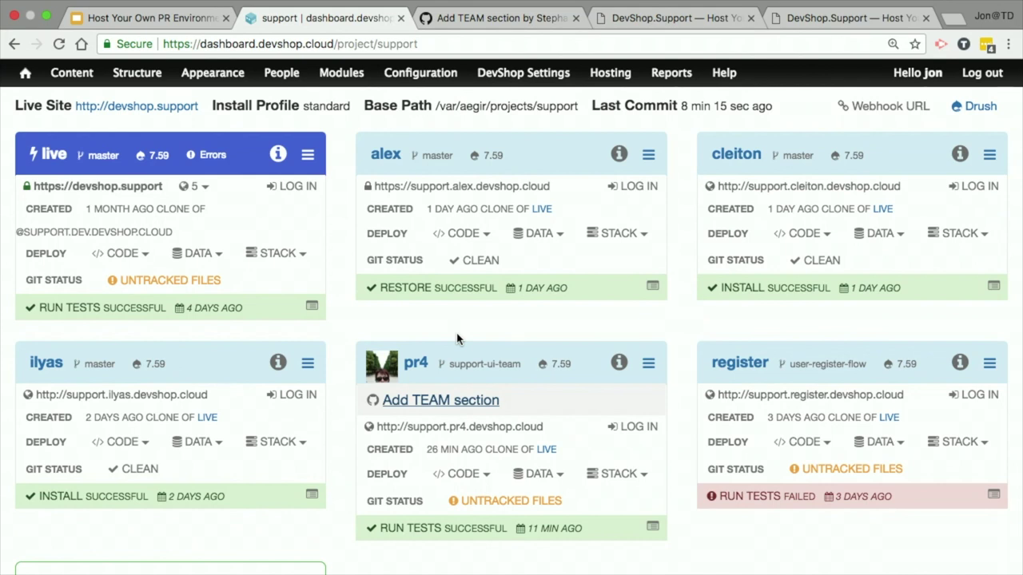
key("super+r")
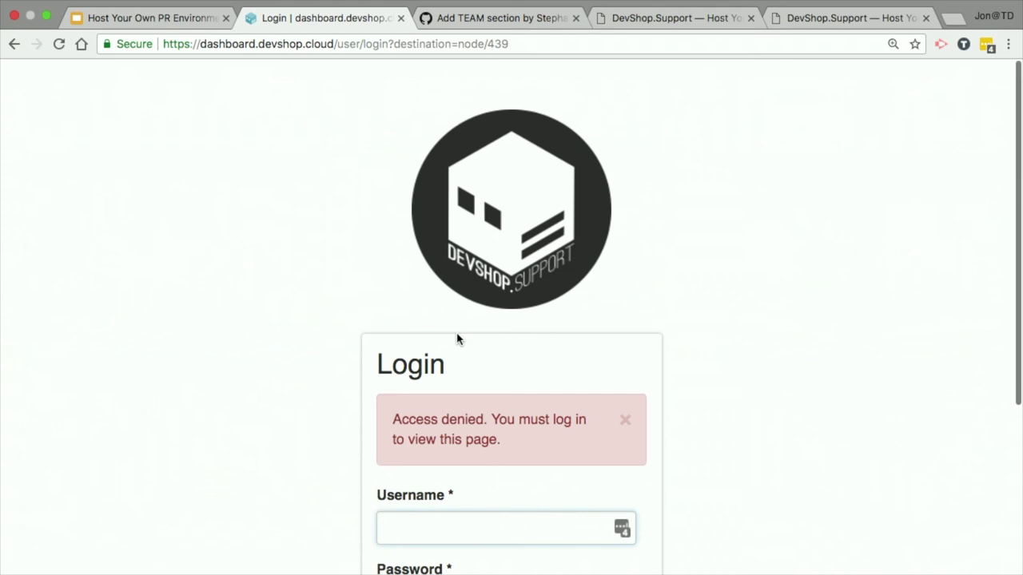
scroll(456, 338, "down", 3)
left_click(516, 474)
left_click(420, 430)
left_click(442, 331)
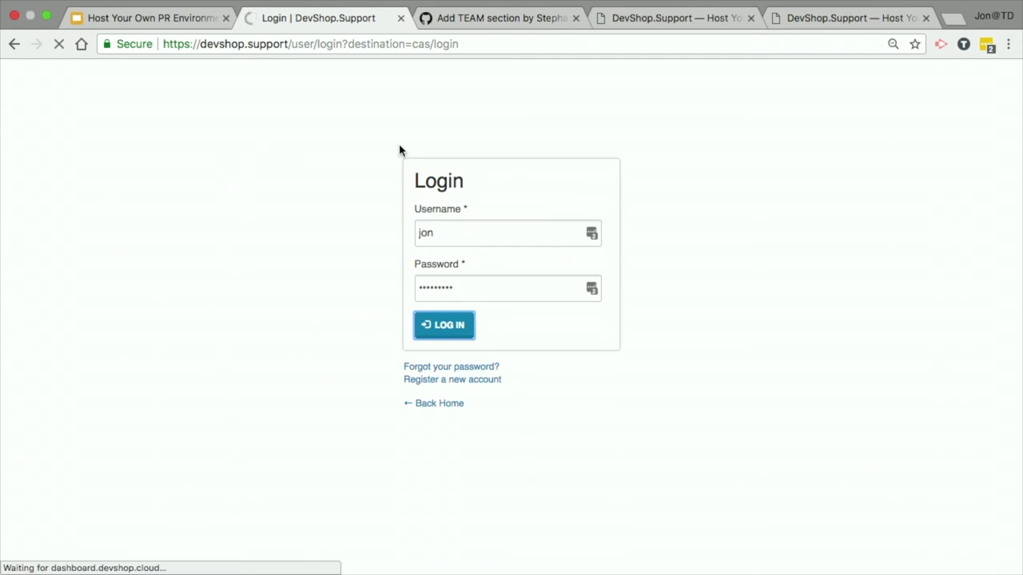
Step: Confirm live deployed successfully and pr4 is being destroyed, then open the live site URL
scroll(399, 151, "down", 5)
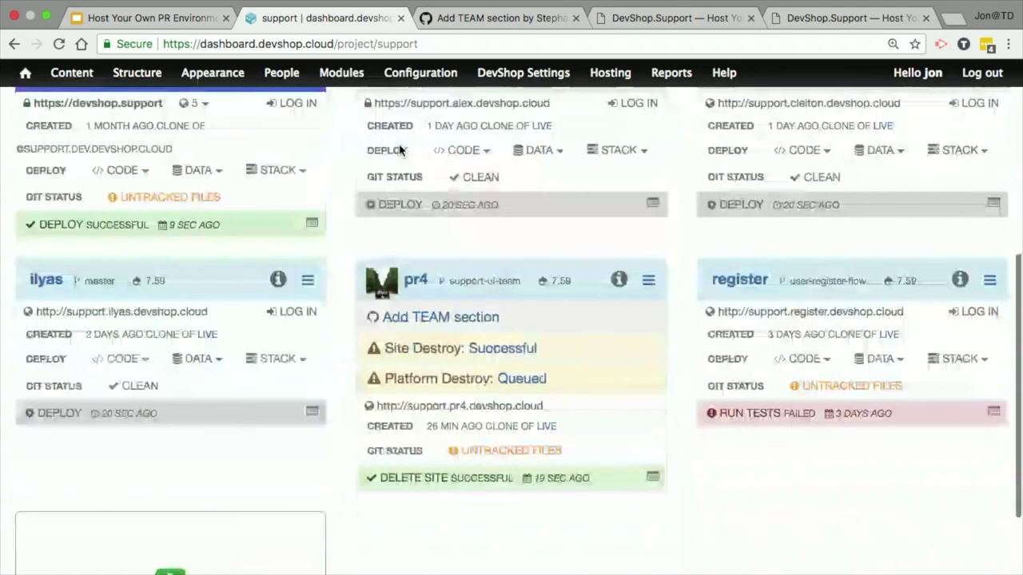
scroll(400, 150, "up", 1)
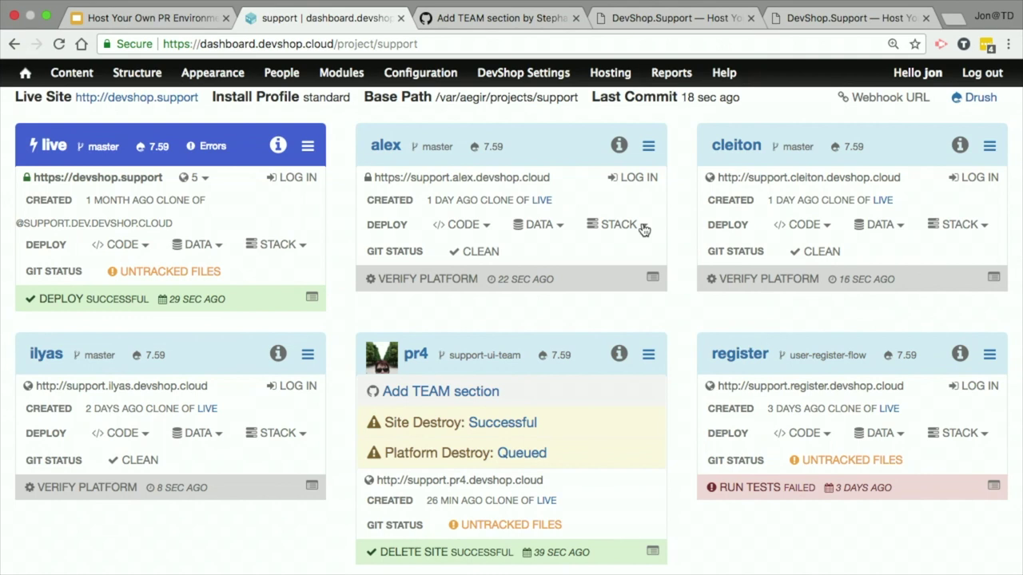
left_click(115, 175)
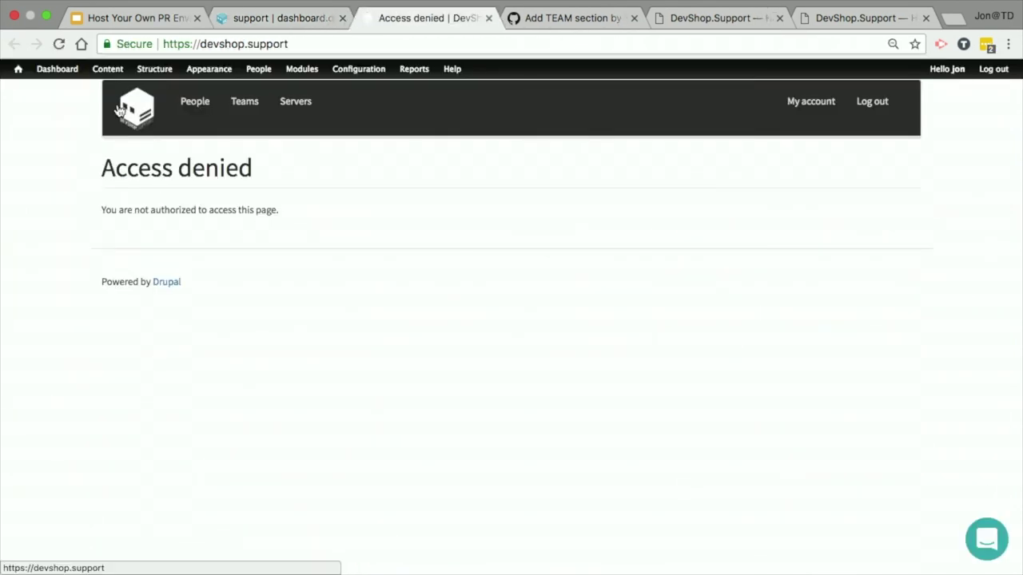
Step: Log out of devshop.support and scroll to the new Team section bios, then return to the dashboard
left_click(885, 109)
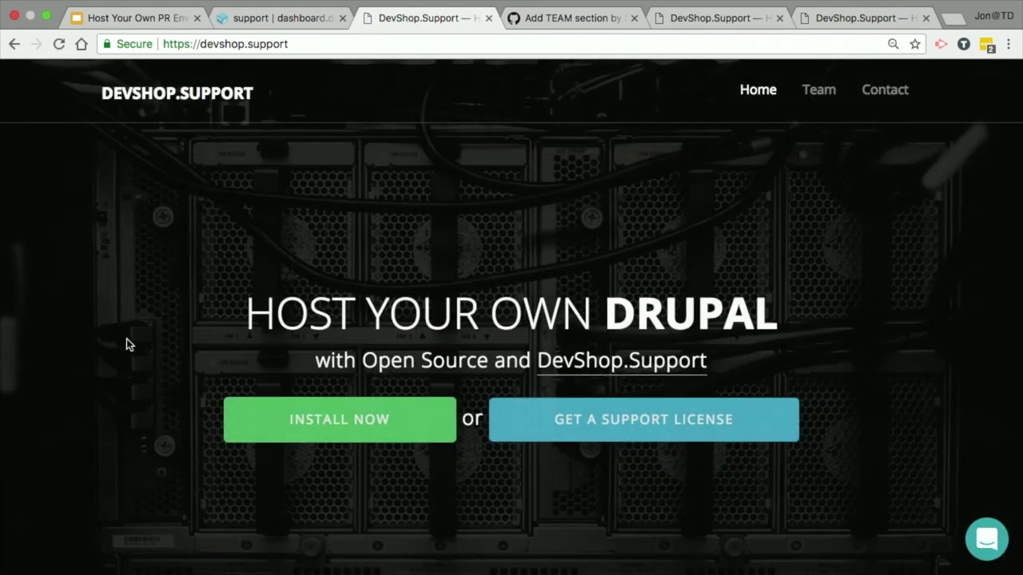
scroll(126, 345, "down", 2)
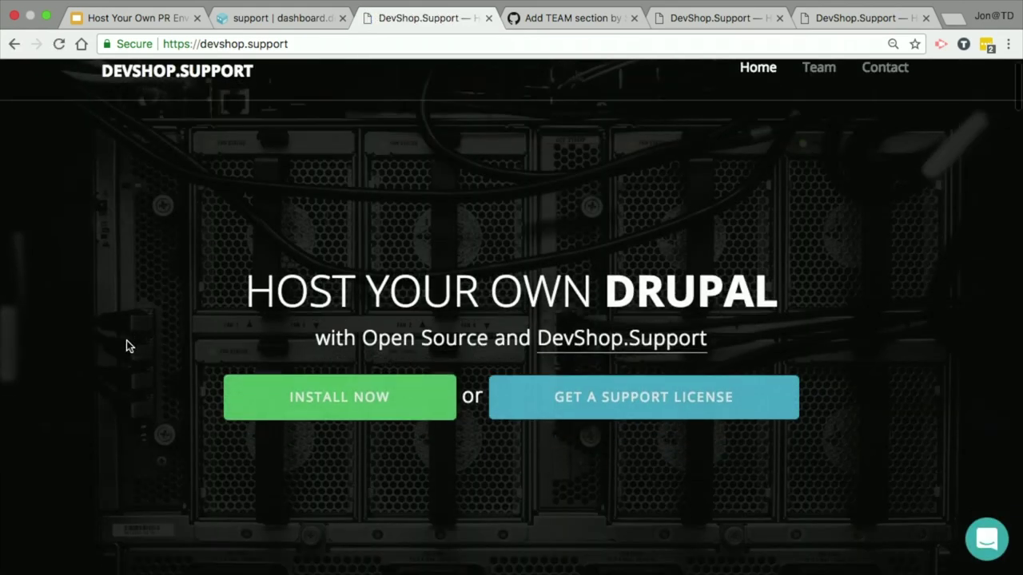
scroll(127, 345, "up", 2)
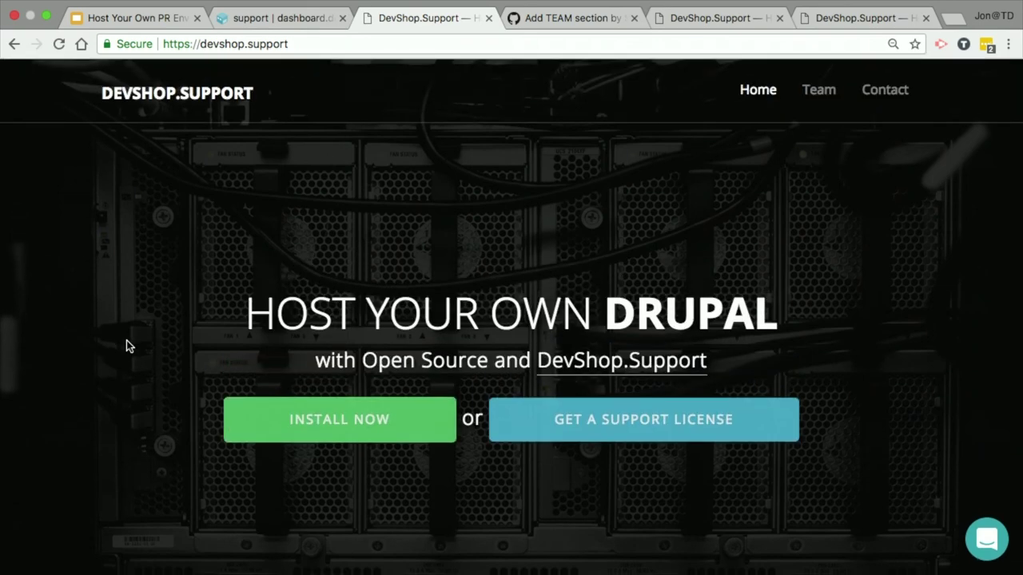
scroll(126, 345, "down", 15)
scroll(126, 345, "down", 10)
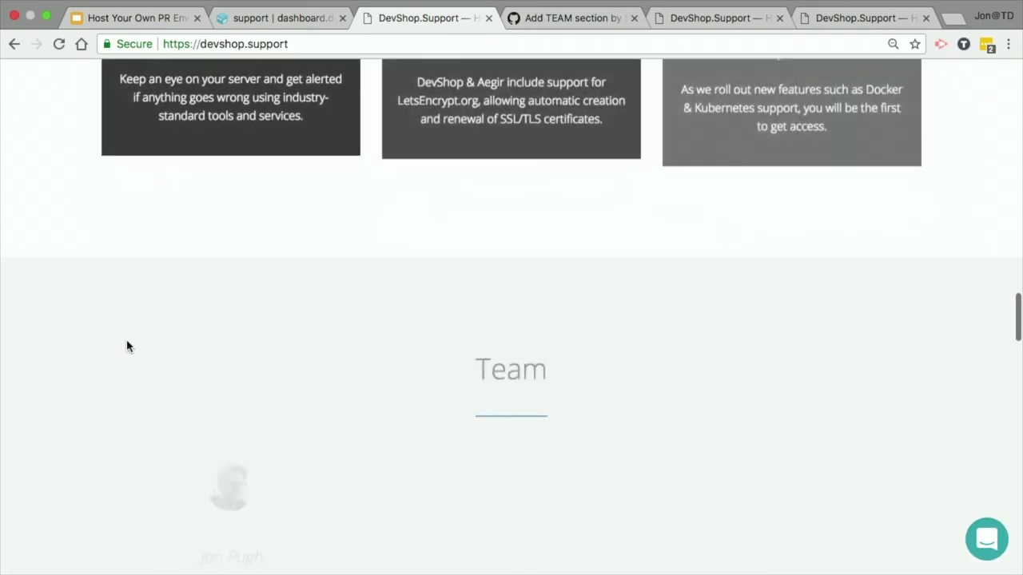
scroll(127, 345, "up", 3)
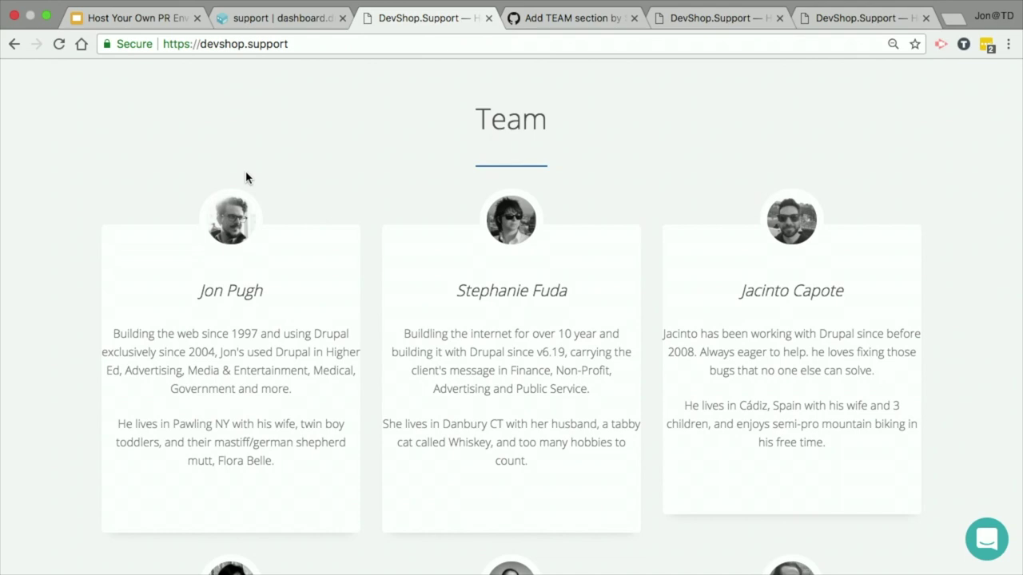
scroll(110, 126, "down", 5)
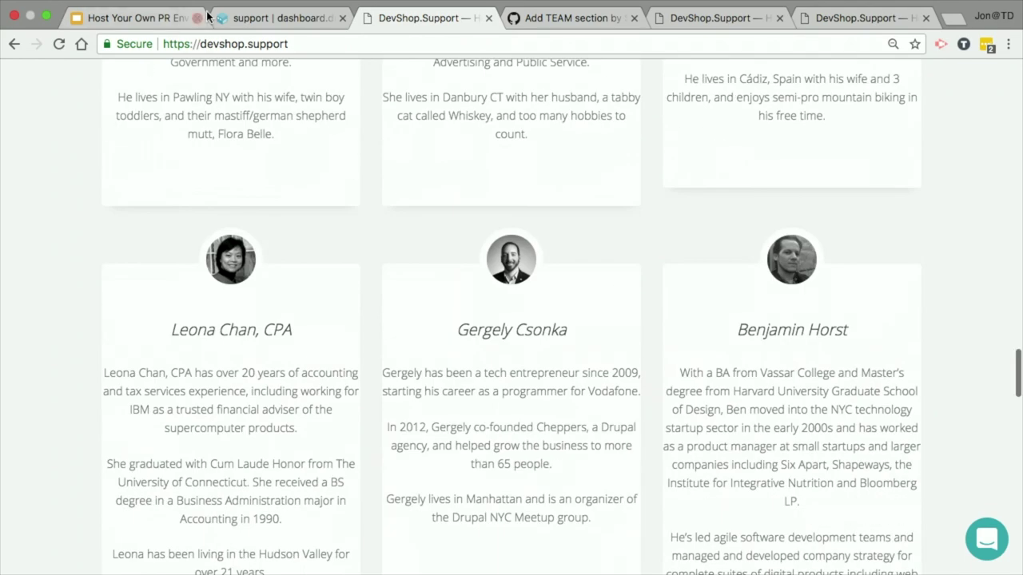
left_click(280, 18)
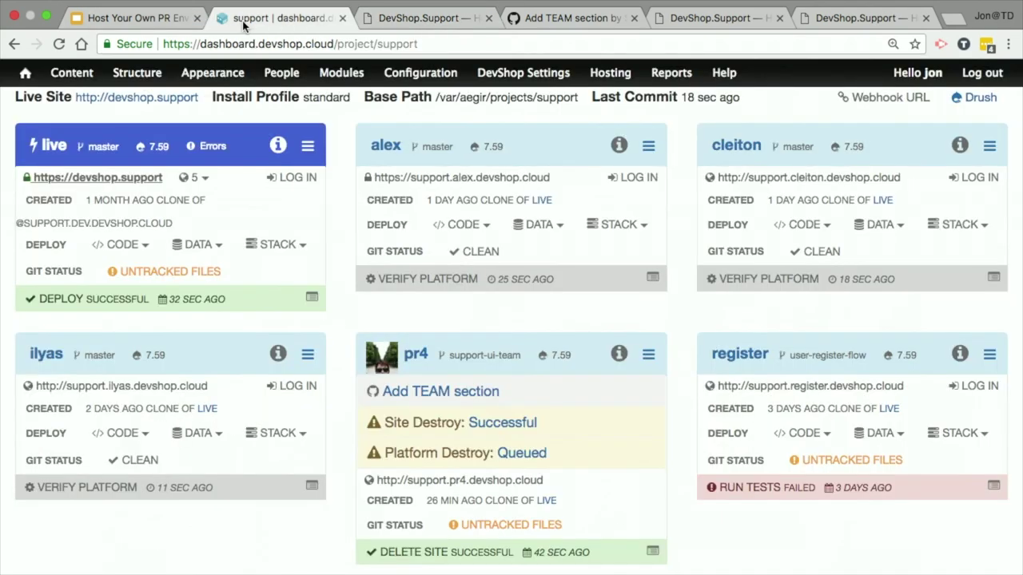
left_click(315, 301)
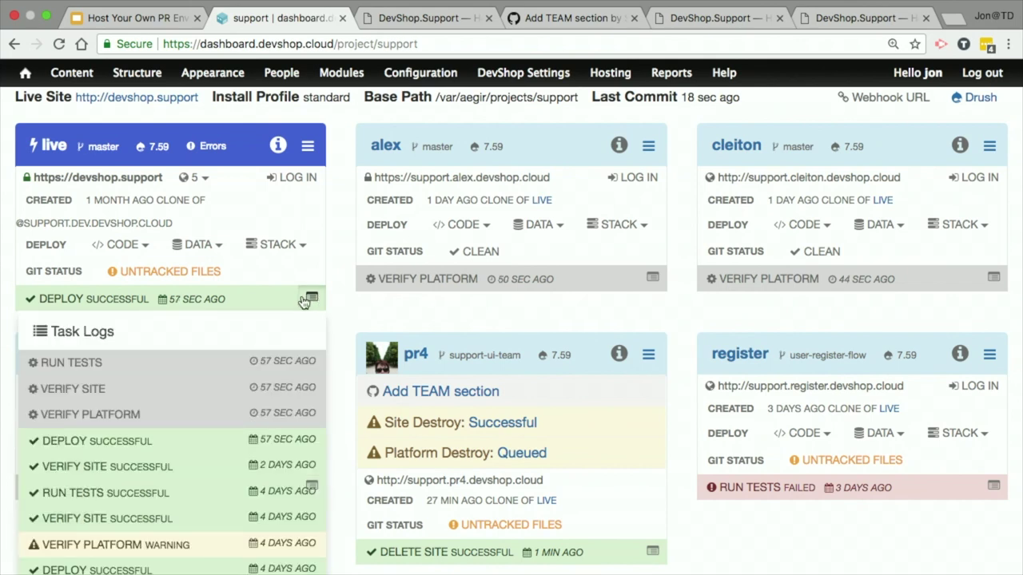
left_click(307, 302)
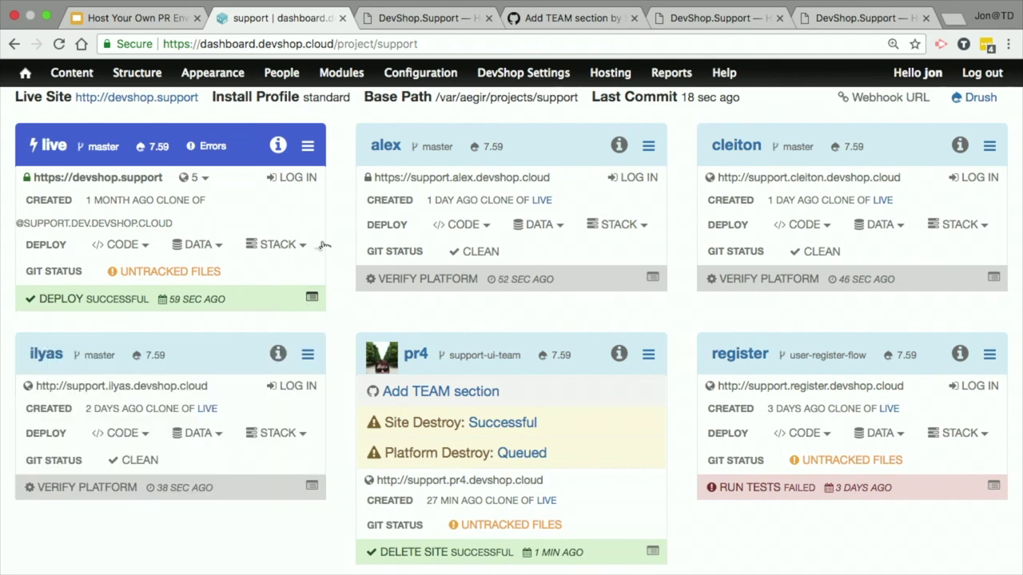
left_click(447, 19)
scroll(504, 226, "down", 3)
scroll(504, 226, "down", 10)
scroll(504, 231, "up", 2)
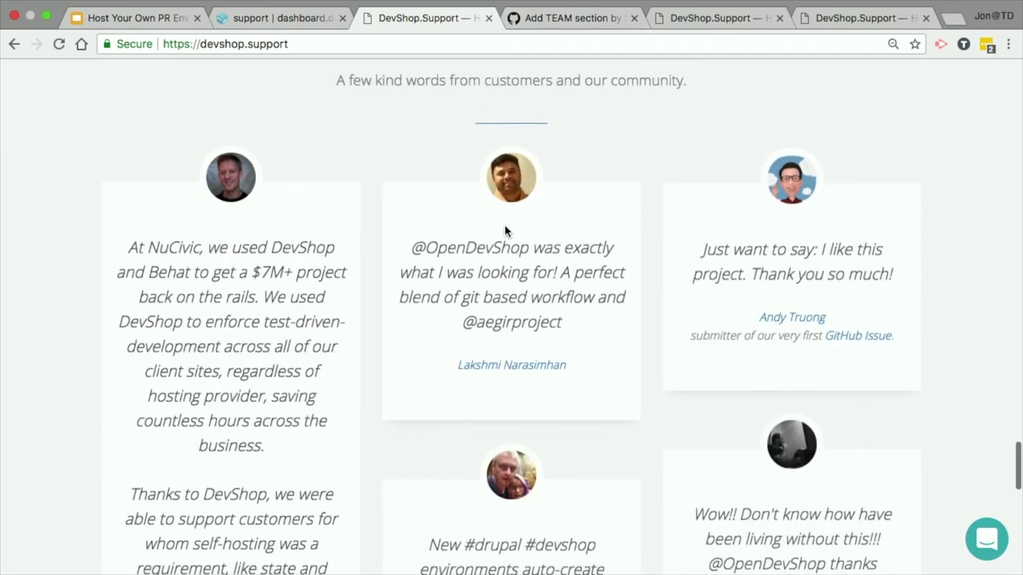
scroll(504, 231, "up", 1)
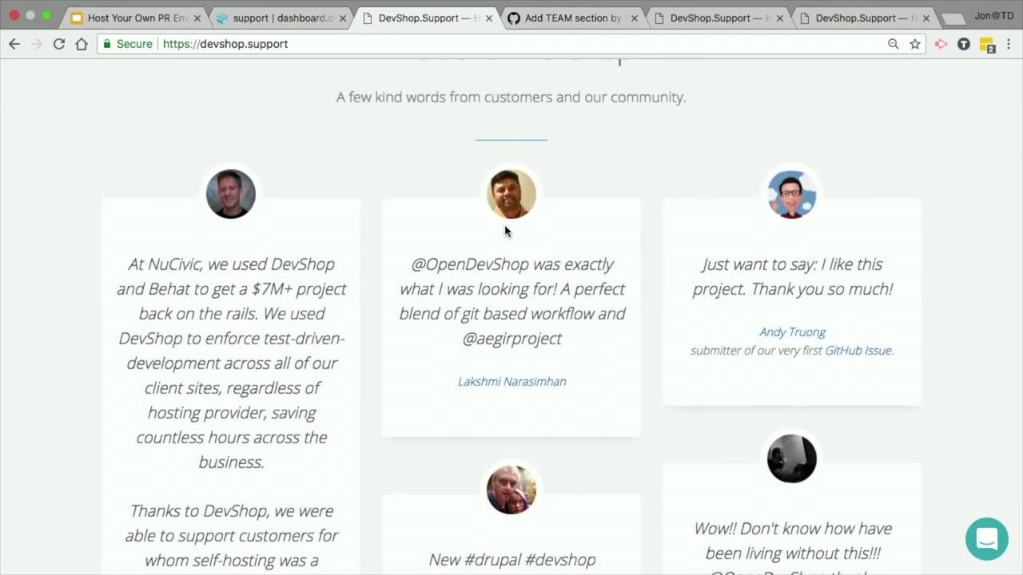
scroll(505, 231, "up", 3)
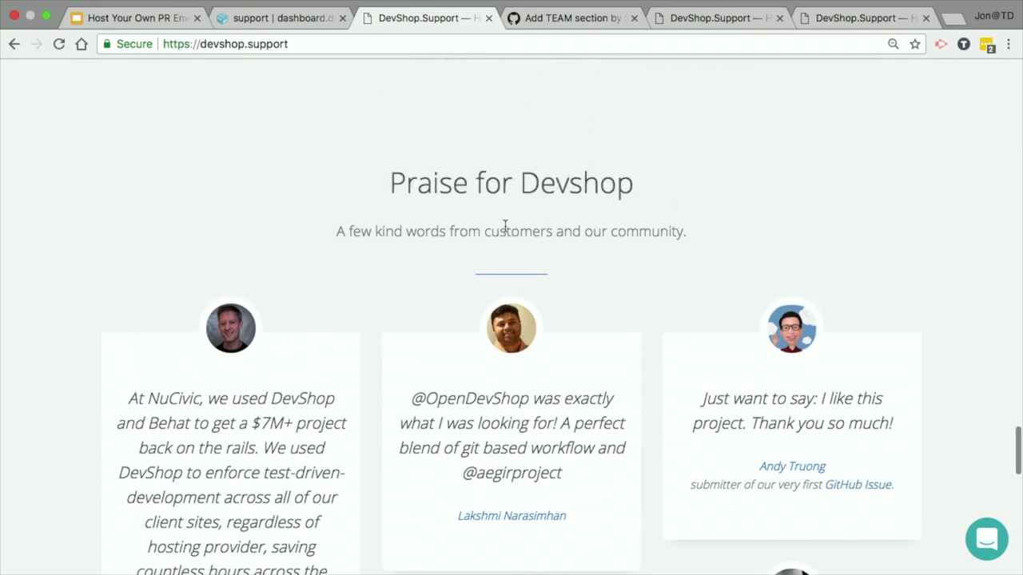
scroll(504, 228, "up", 20)
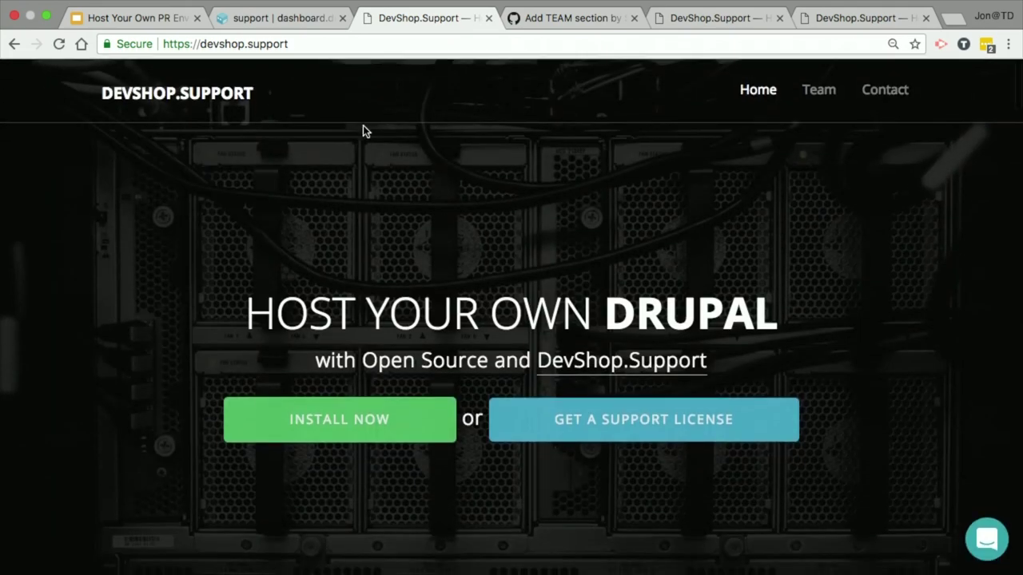
left_click(279, 17)
scroll(409, 441, "up", 2)
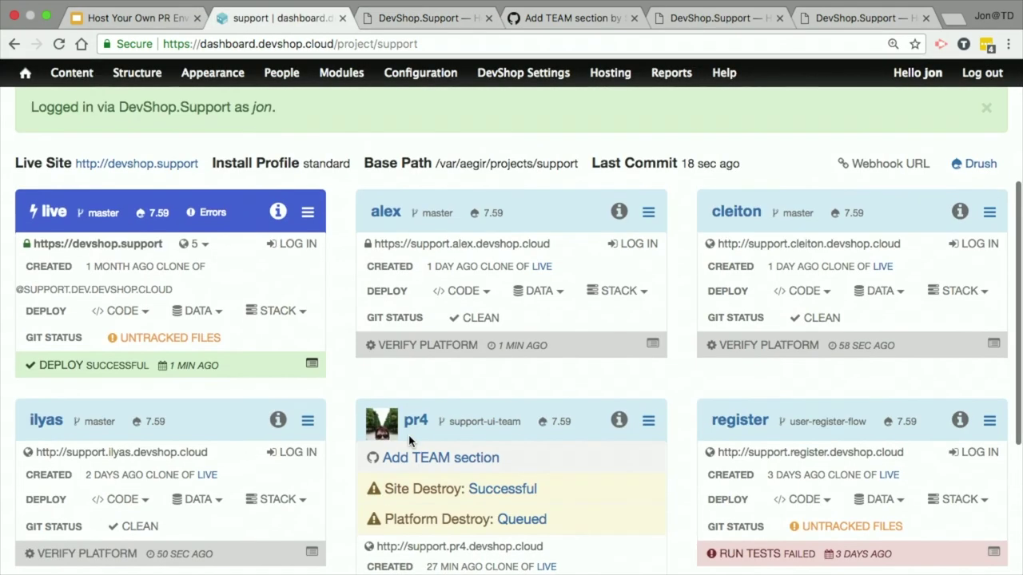
left_click(411, 439)
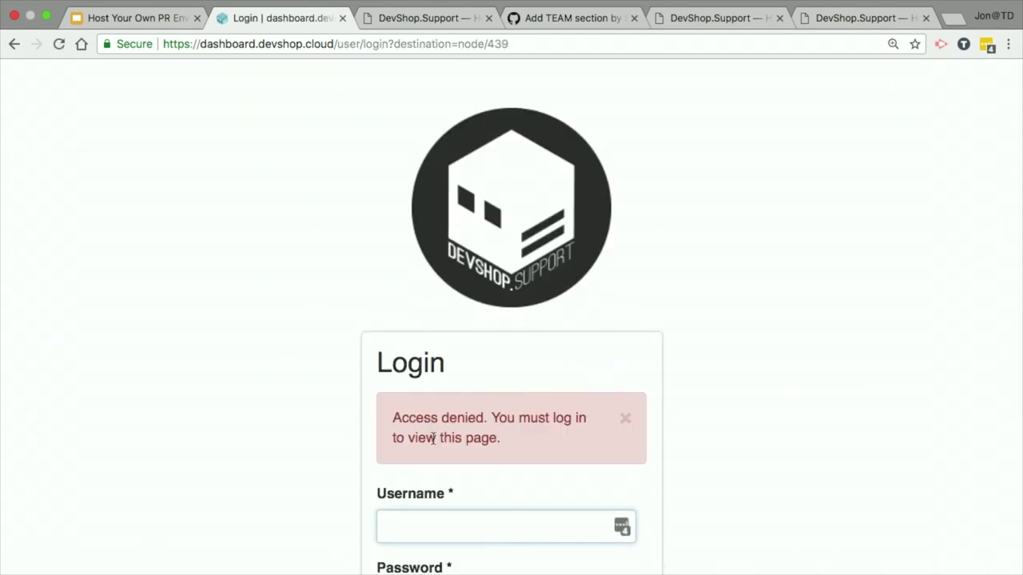
Step: Sign in again via DevShop.Support and reload the support project dashboard
scroll(432, 439, "down", 5)
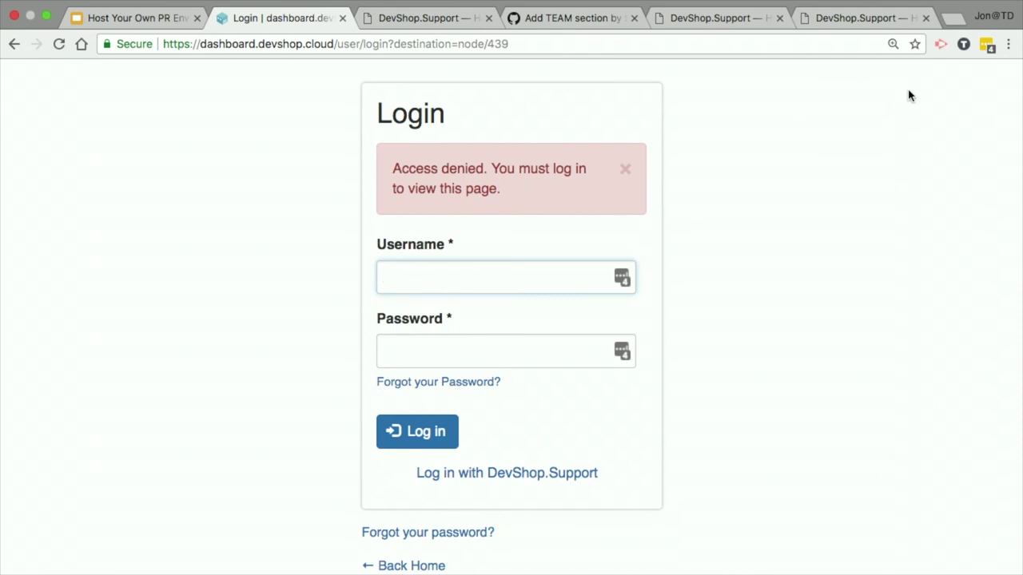
left_click(561, 476)
left_click(412, 442)
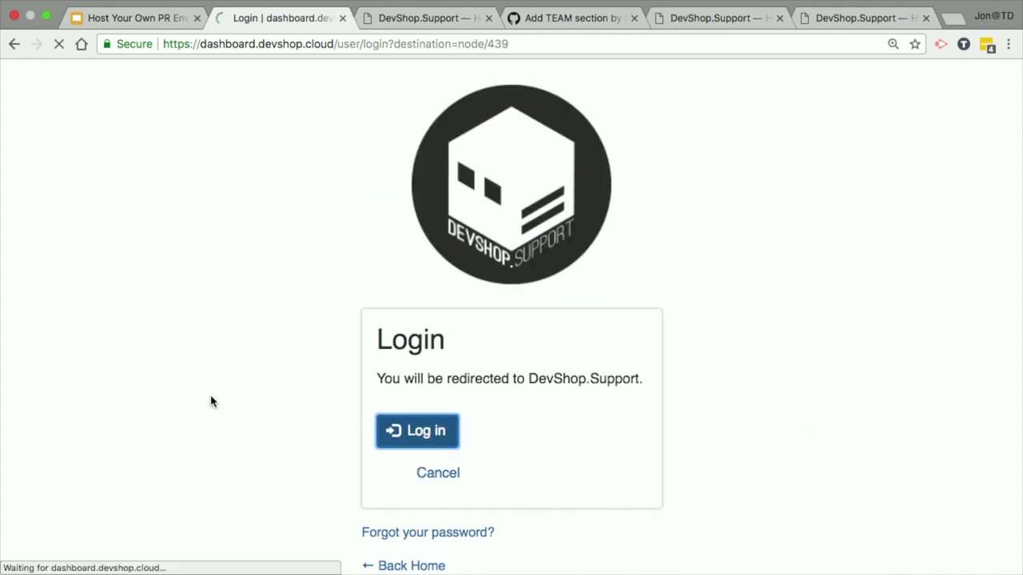
left_click(445, 326)
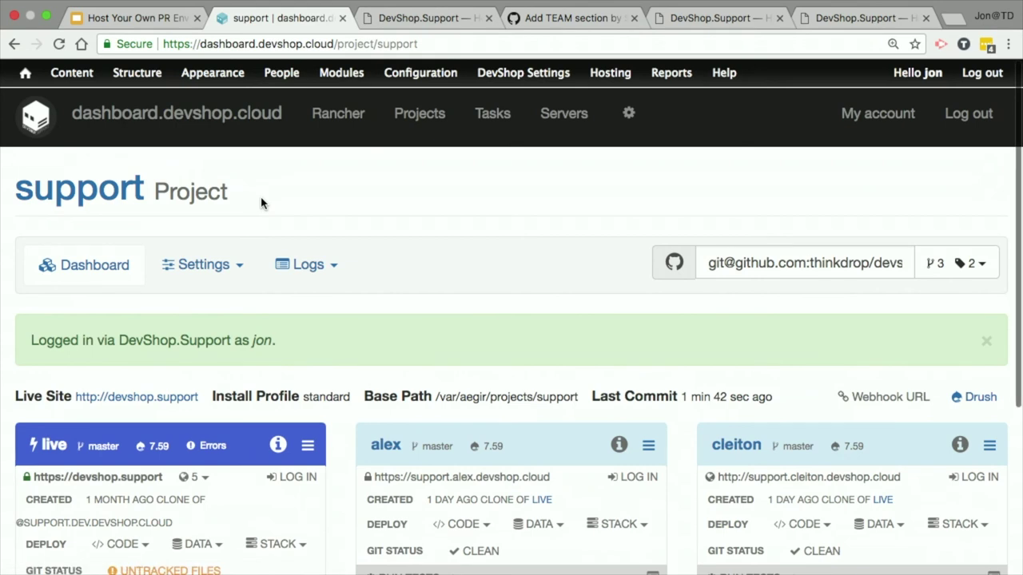
left_click(86, 264)
scroll(507, 319, "down", 2)
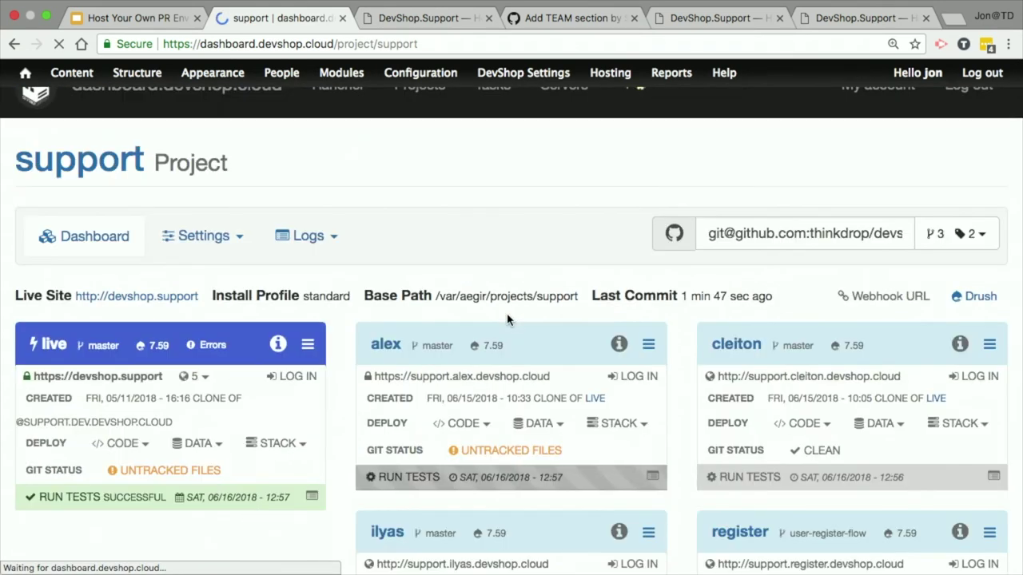
Step: Open live's successful Run Tests task and review the behat output: 1 scenario, 7 steps passed
scroll(495, 324, "down", 2)
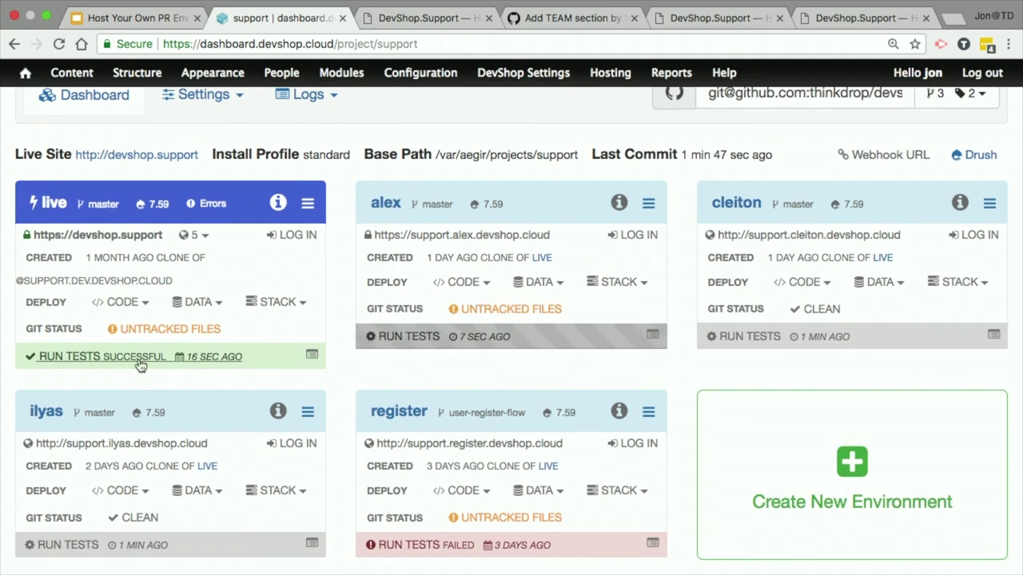
left_click(196, 361)
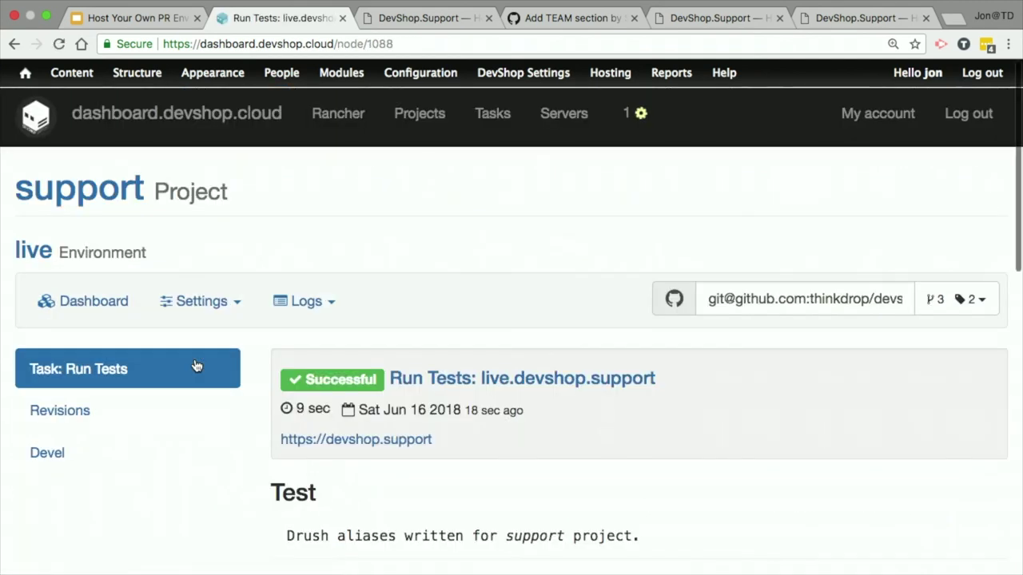
scroll(196, 366, "down", 3)
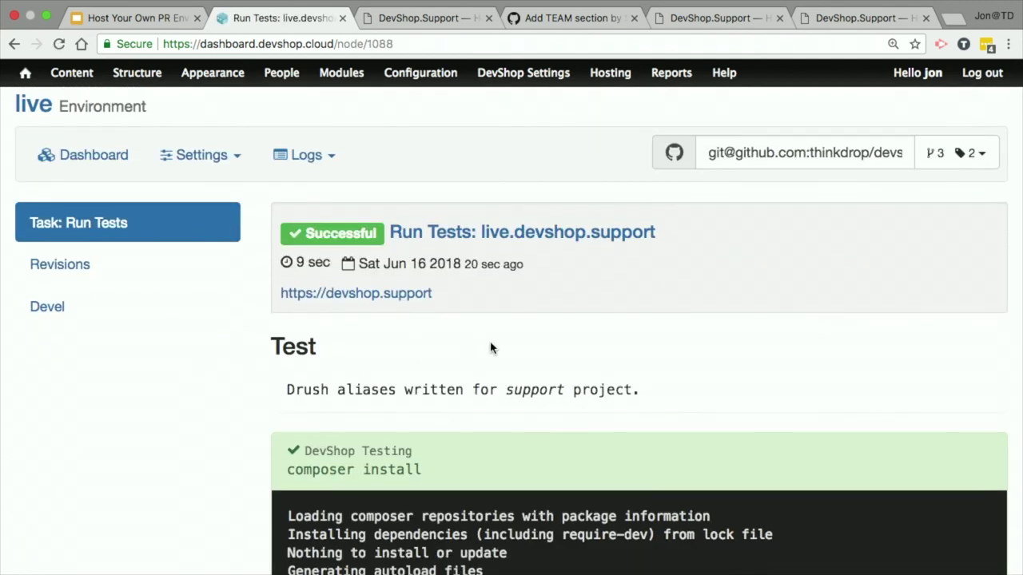
scroll(490, 344, "down", 7)
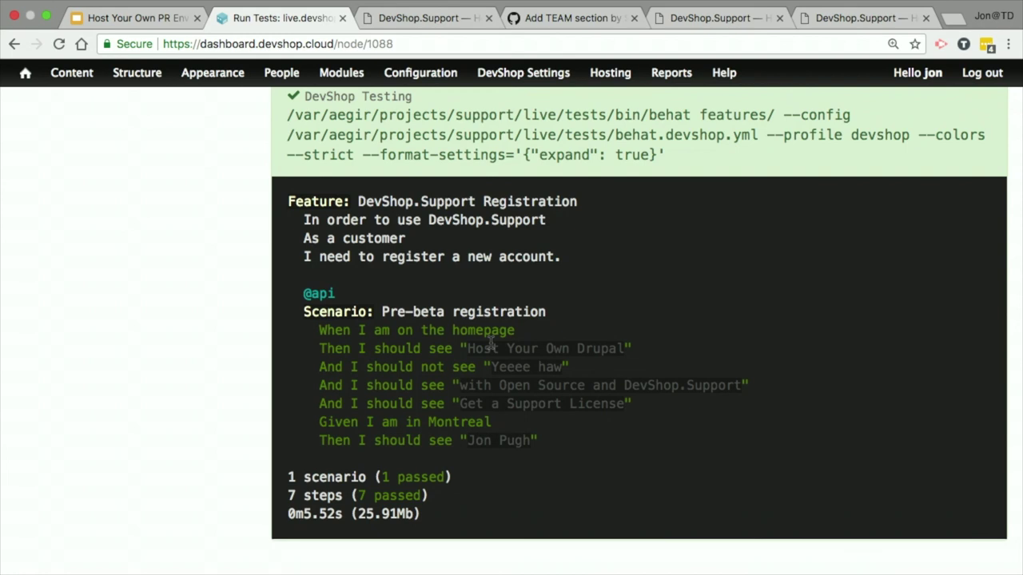
scroll(491, 342, "up", 1)
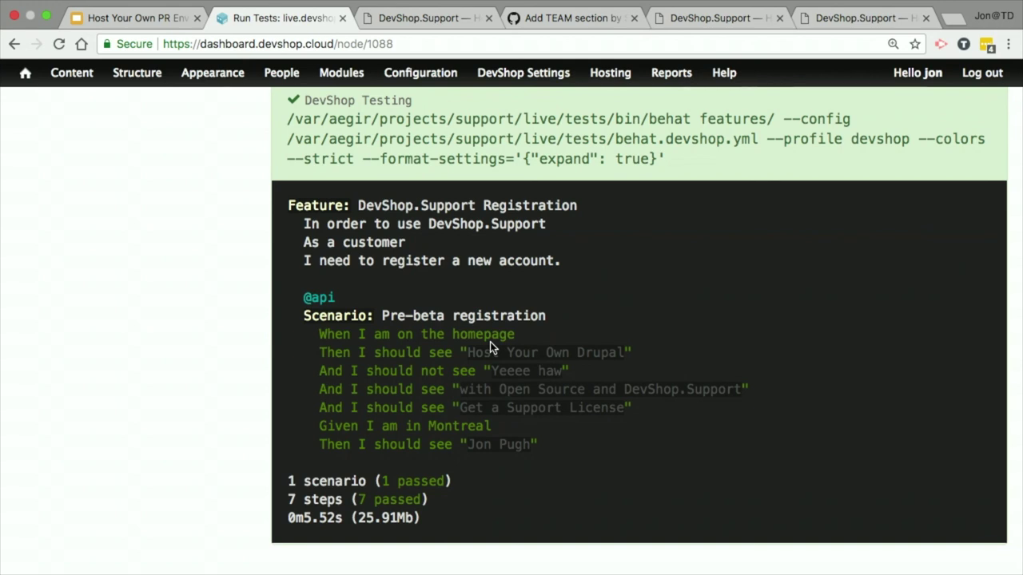
scroll(573, 413, "up", 5)
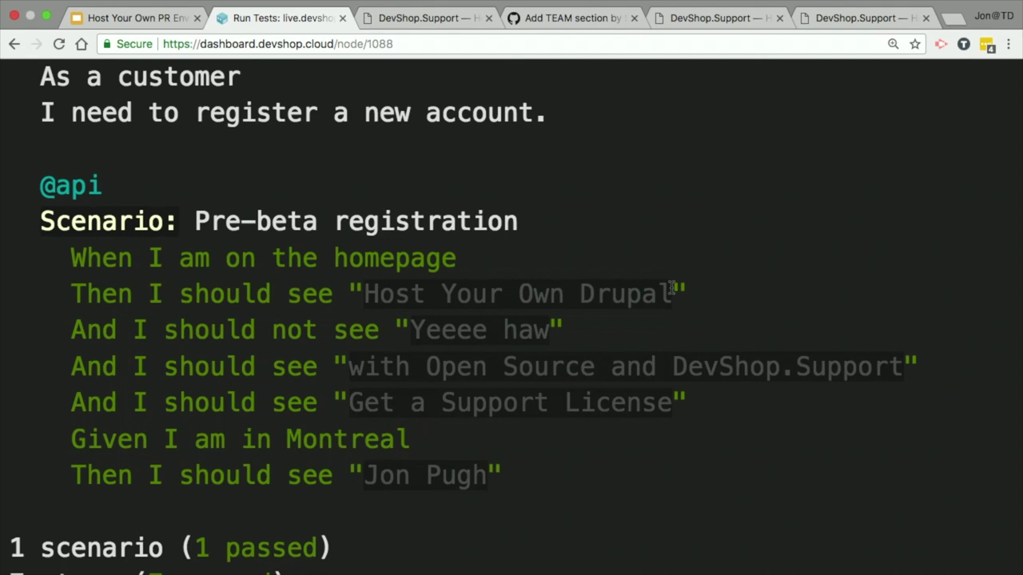
scroll(672, 288, "down", 5)
scroll(551, 258, "up", 10)
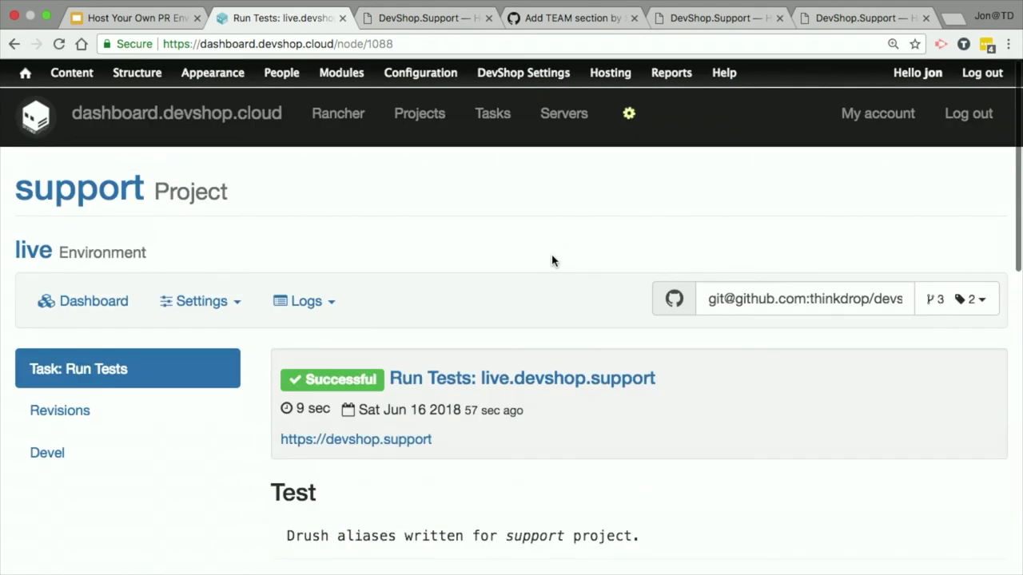
Step: Revisit the support project dashboard's environment cards, then bring up the 'Add TEAM section' pull request
left_click(45, 308)
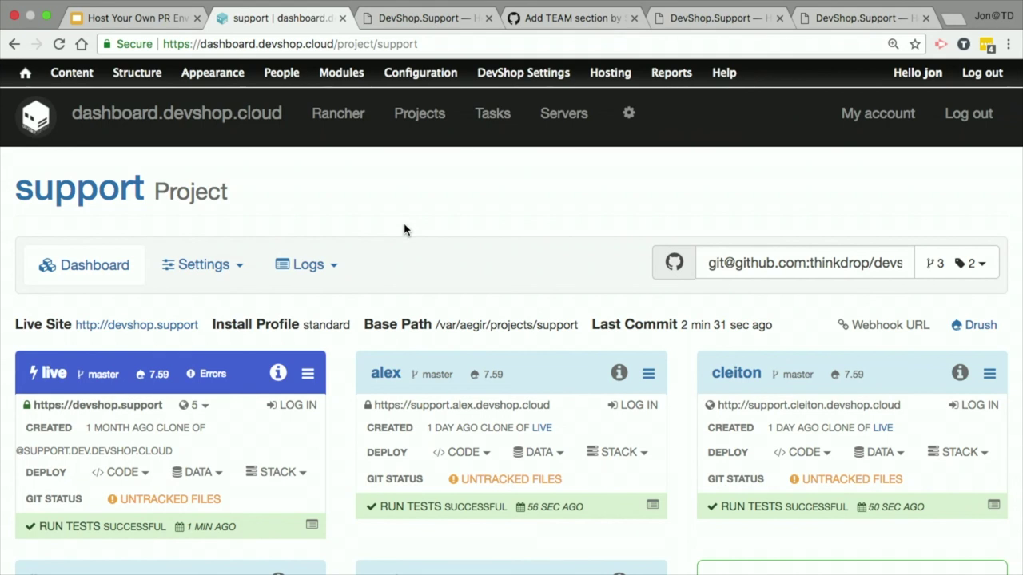
scroll(404, 229, "down", 2)
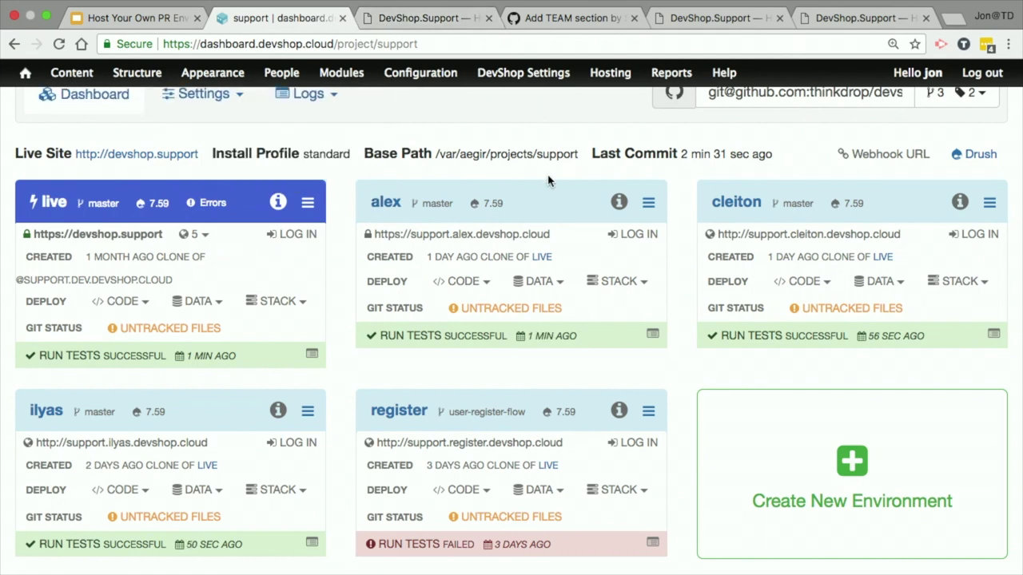
left_click(403, 17)
left_click(279, 18)
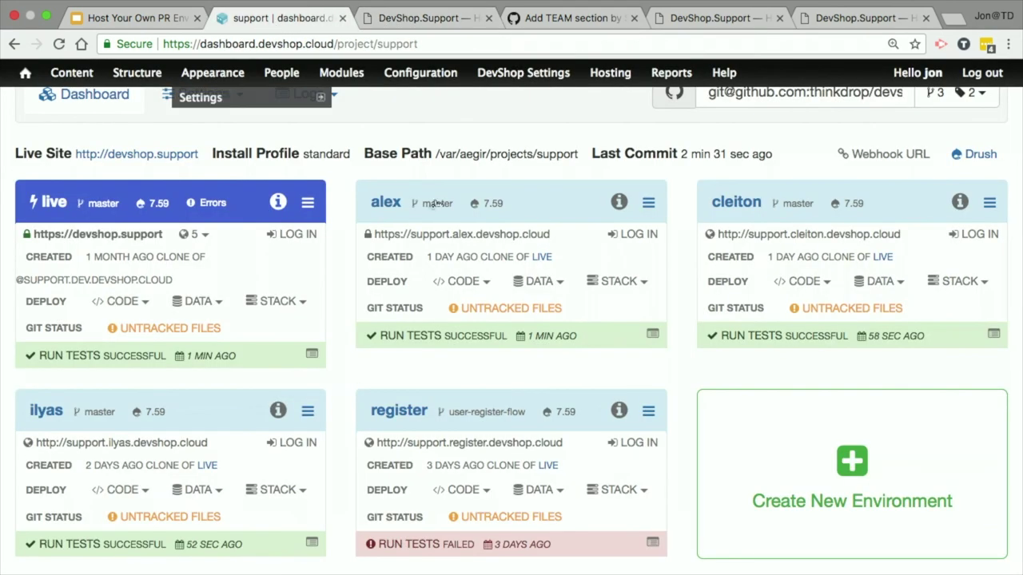
scroll(429, 138, "up", 3)
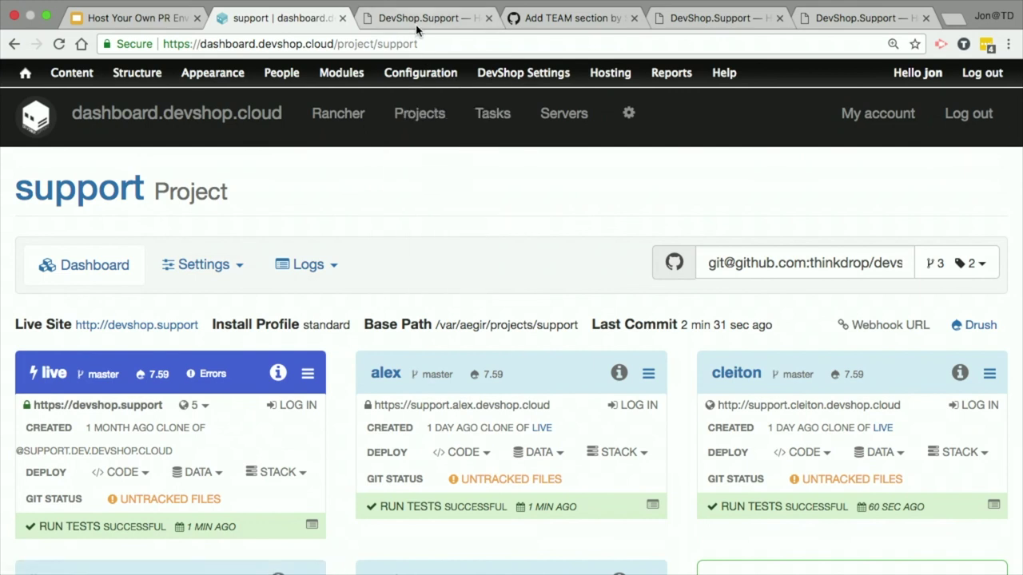
left_click(404, 18)
left_click(571, 18)
Step: Look over the repository's pull requests, including PR #1 User registerFLOW, then return to the list
scroll(251, 152, "up", 15)
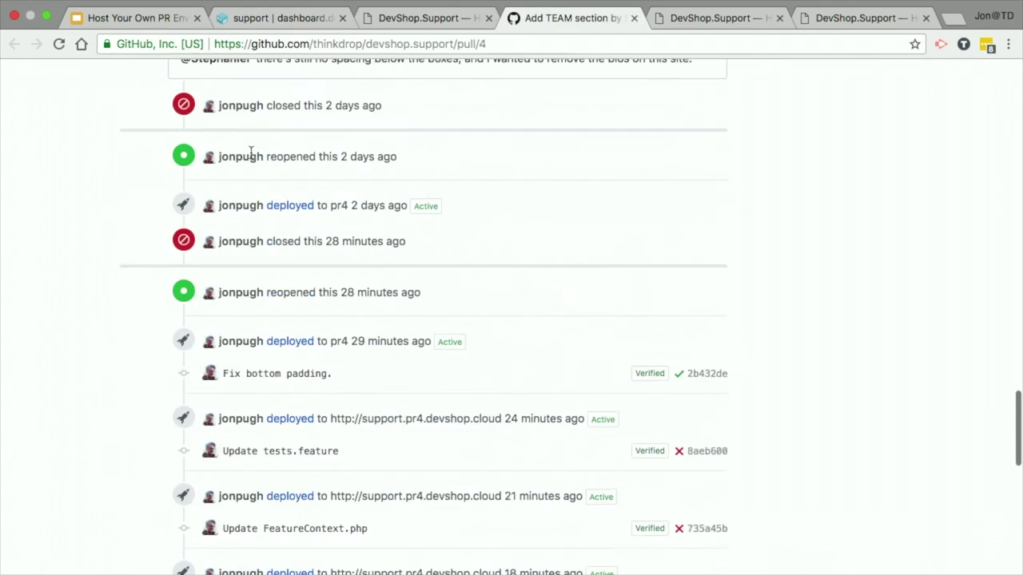
scroll(251, 152, "up", 10)
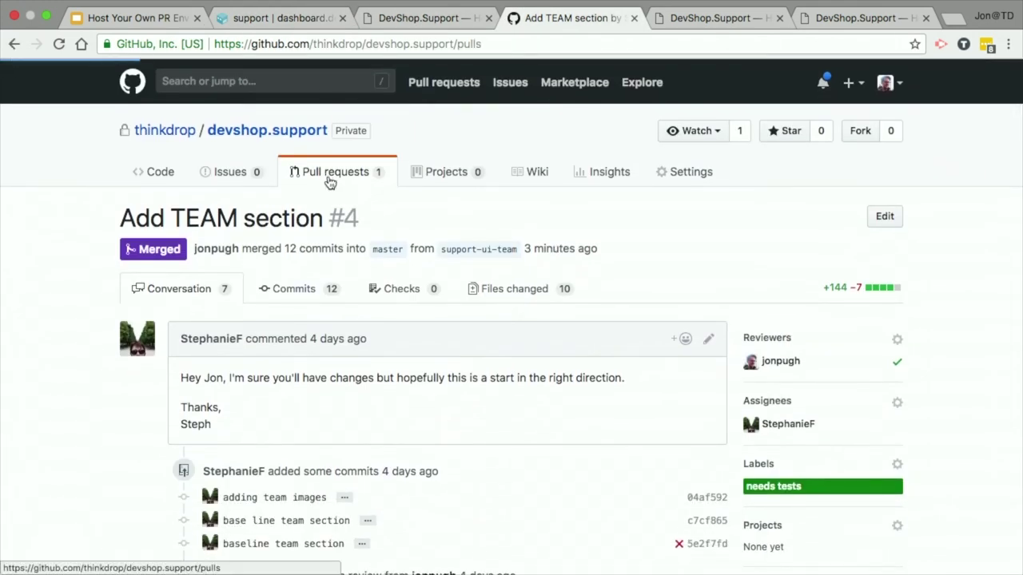
left_click(328, 181)
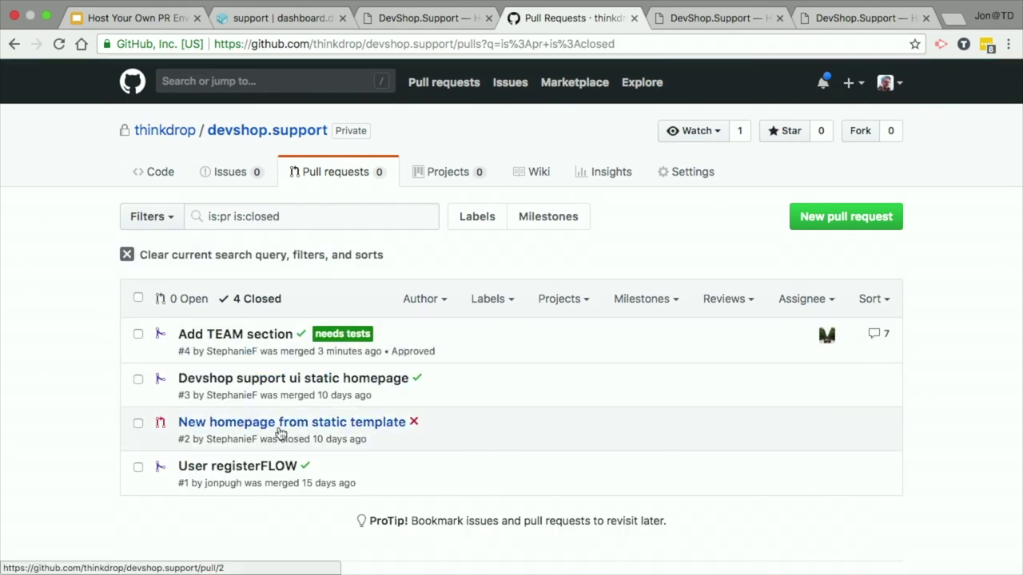
left_click(238, 470)
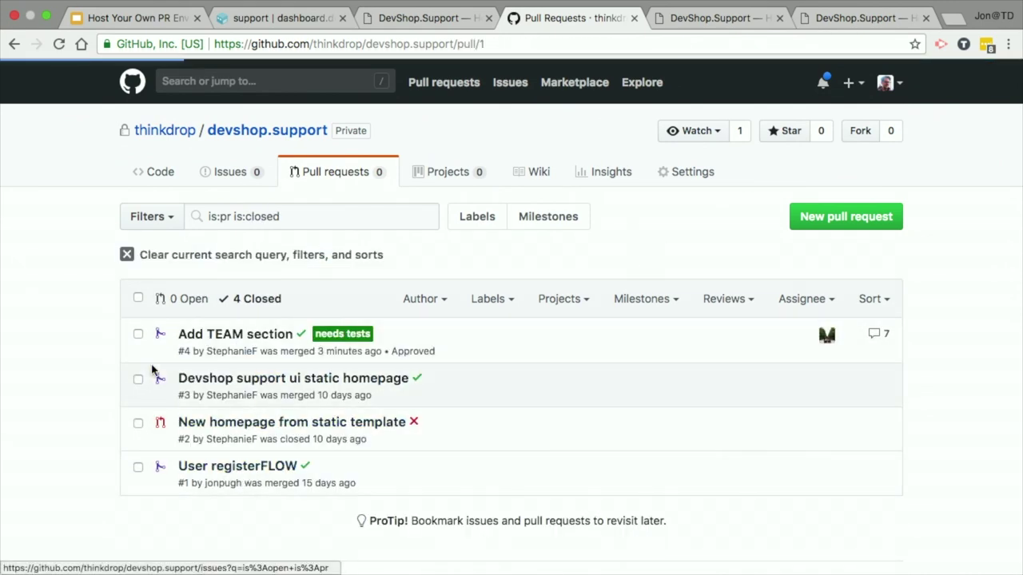
scroll(89, 329, "down", 1)
scroll(89, 329, "down", 9)
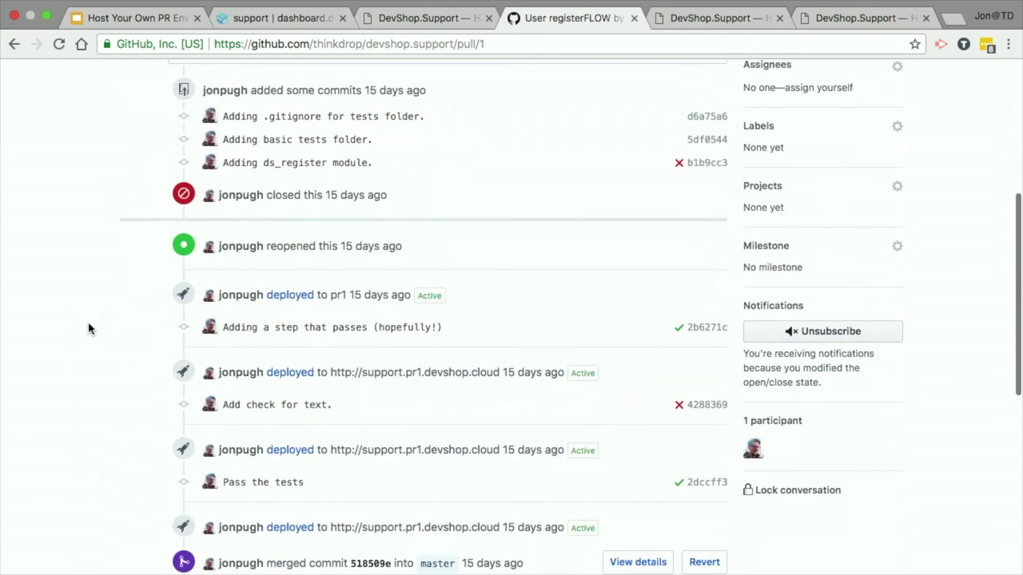
scroll(89, 328, "up", 4)
scroll(90, 329, "up", 5)
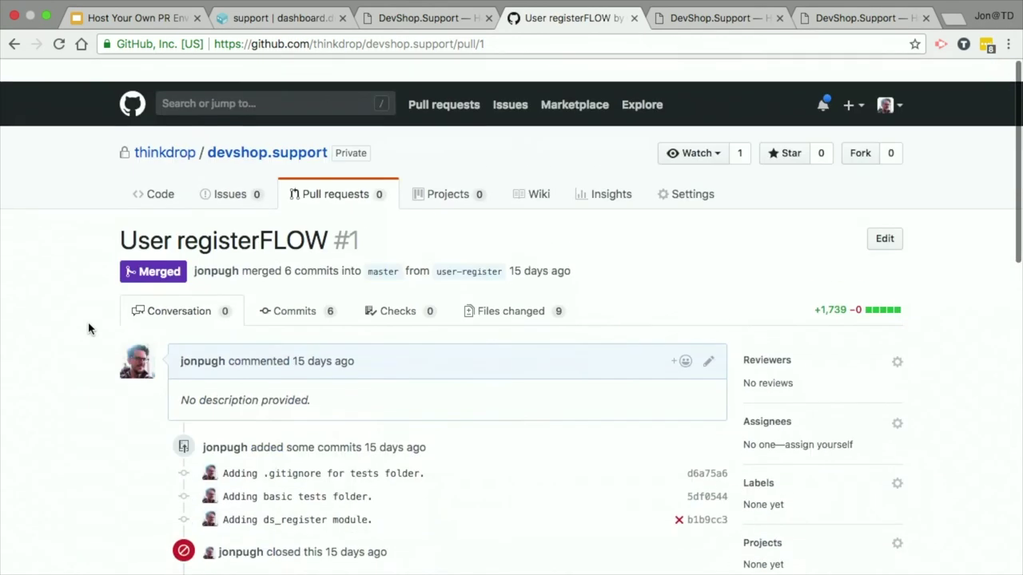
left_click(311, 173)
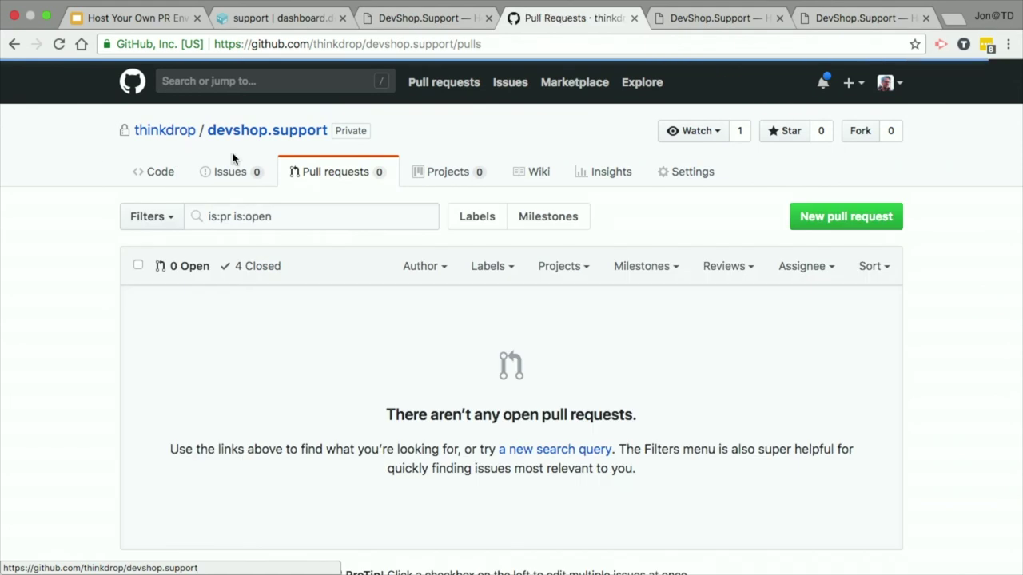
Step: Browse devshop.support's tests/features folder and switch the branch to user-register-flow
left_click(257, 134)
scroll(11, 474, "down", 3)
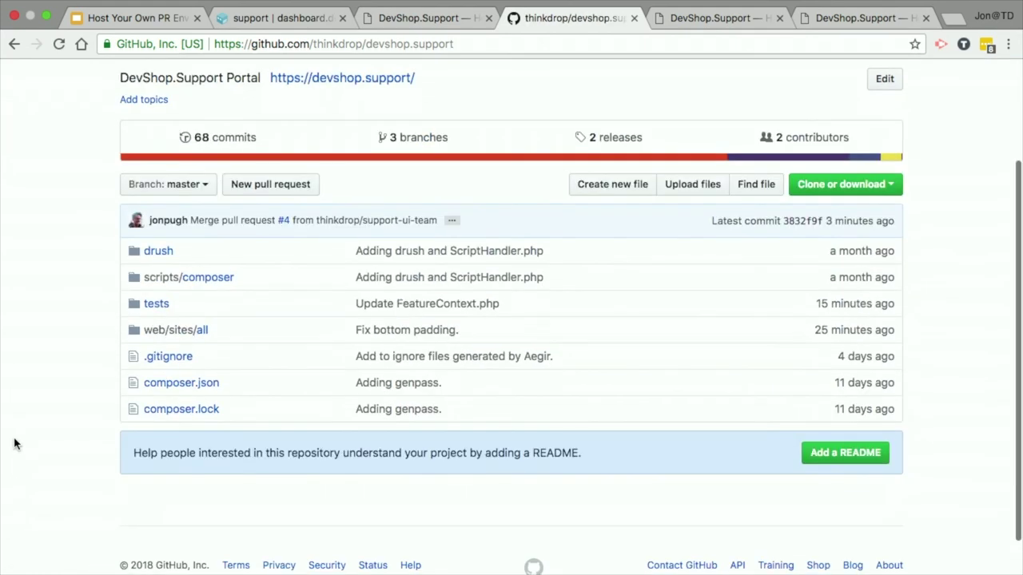
left_click(150, 304)
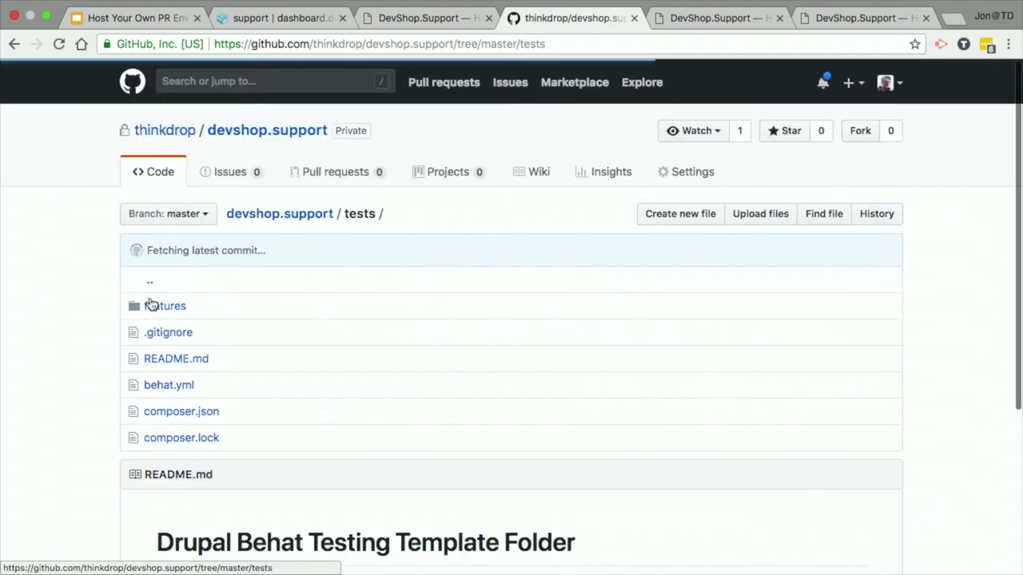
scroll(149, 303, "down", 3)
left_click(168, 177)
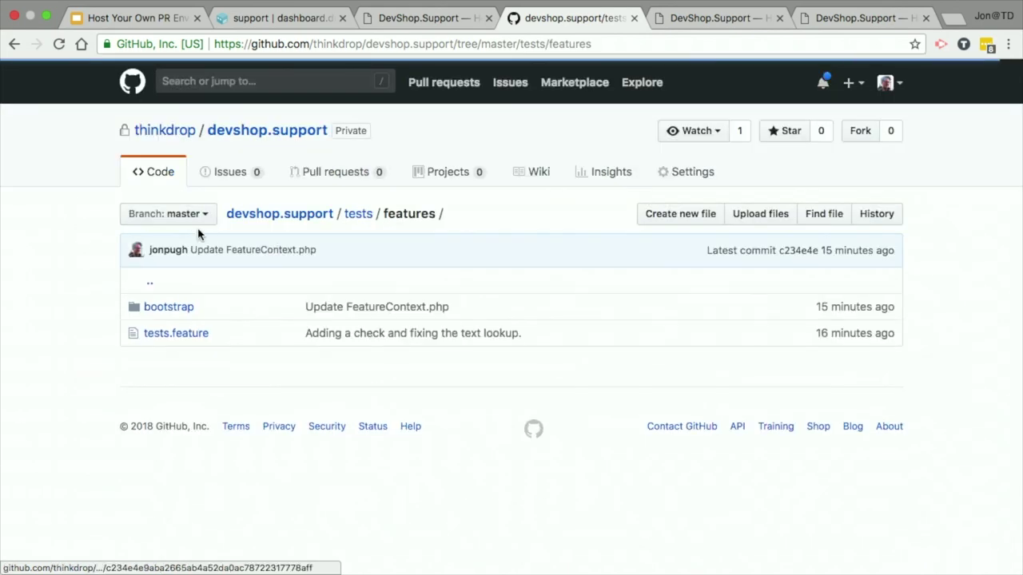
left_click(192, 213)
left_click(206, 388)
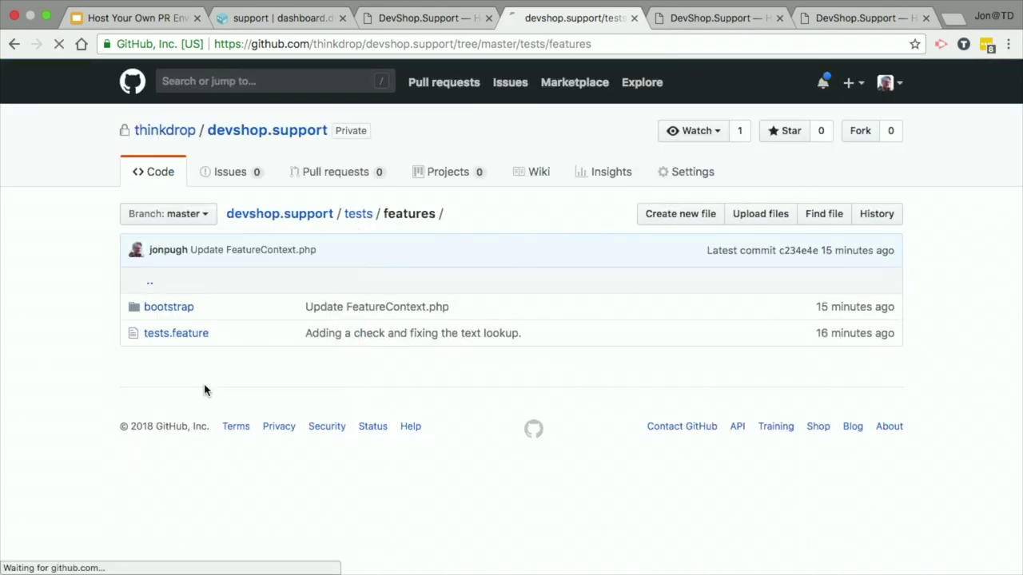
Step: Open the register environment's failed Run Tests task and scroll through its Behat output
left_click(266, 15)
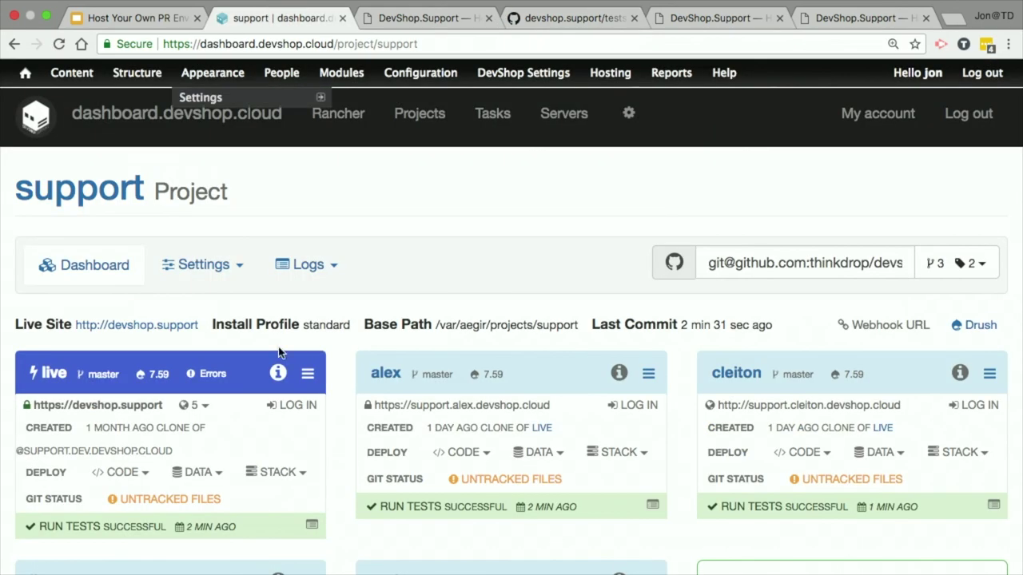
scroll(206, 304, "down", 3)
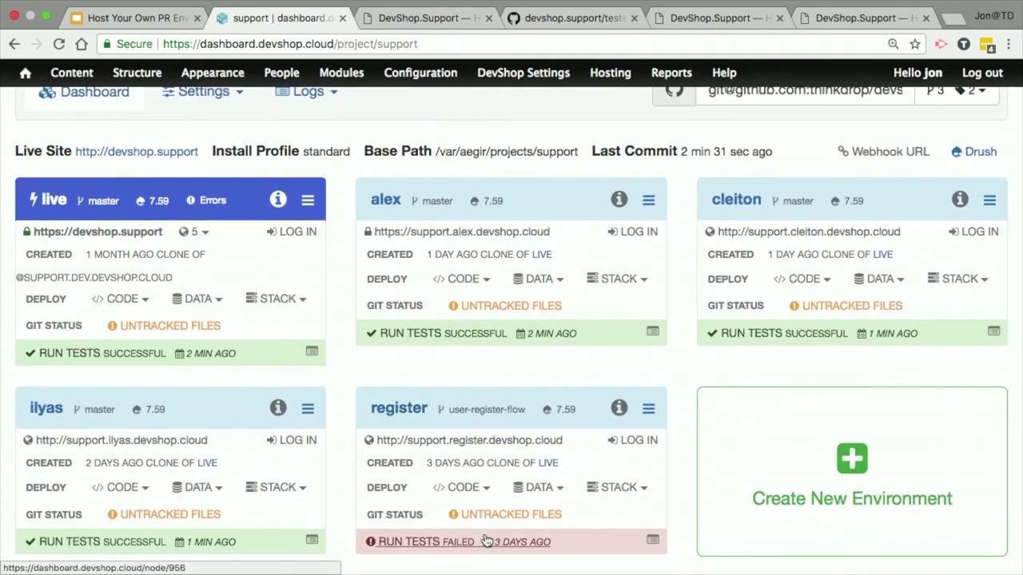
scroll(631, 432, "down", 1)
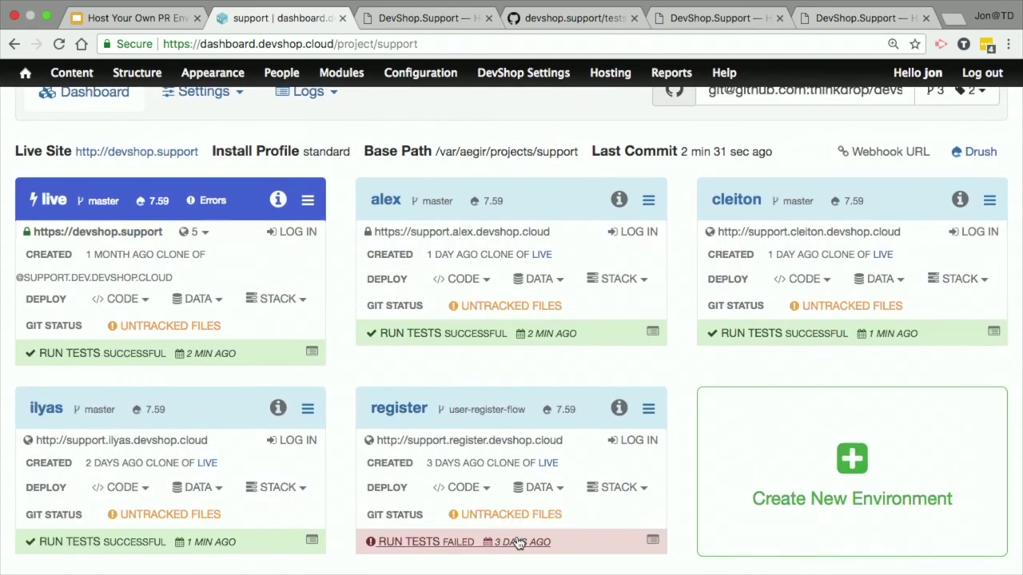
left_click(550, 538)
scroll(371, 323, "down", 10)
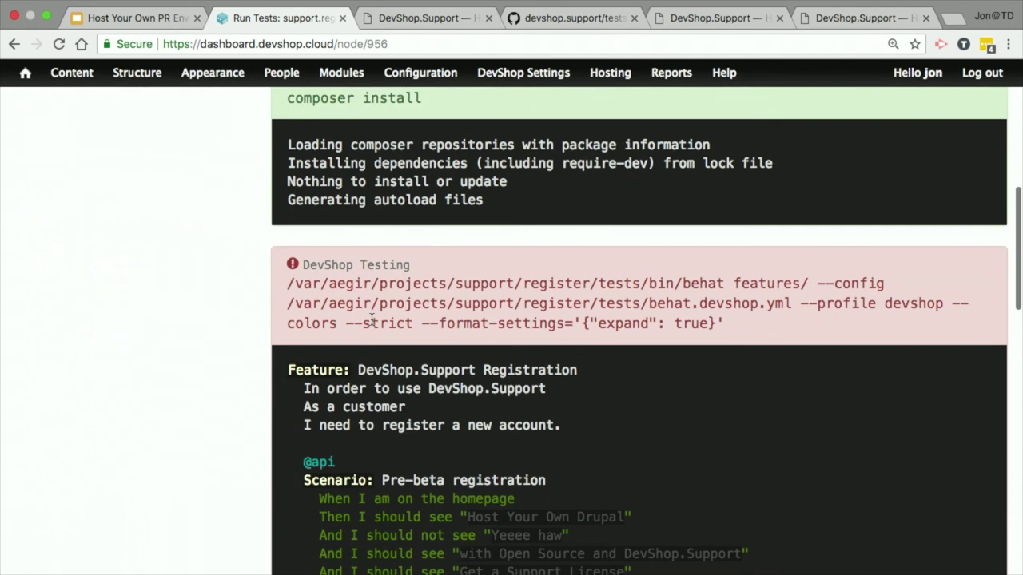
scroll(203, 240, "up", 3)
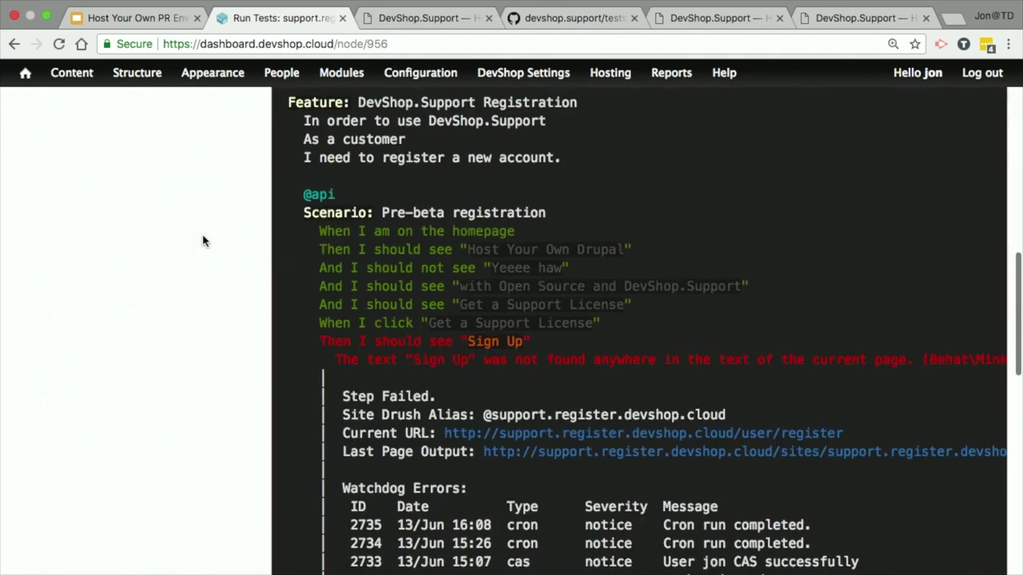
scroll(203, 240, "down", 3)
scroll(661, 228, "right", 2)
scroll(661, 228, "left", 2)
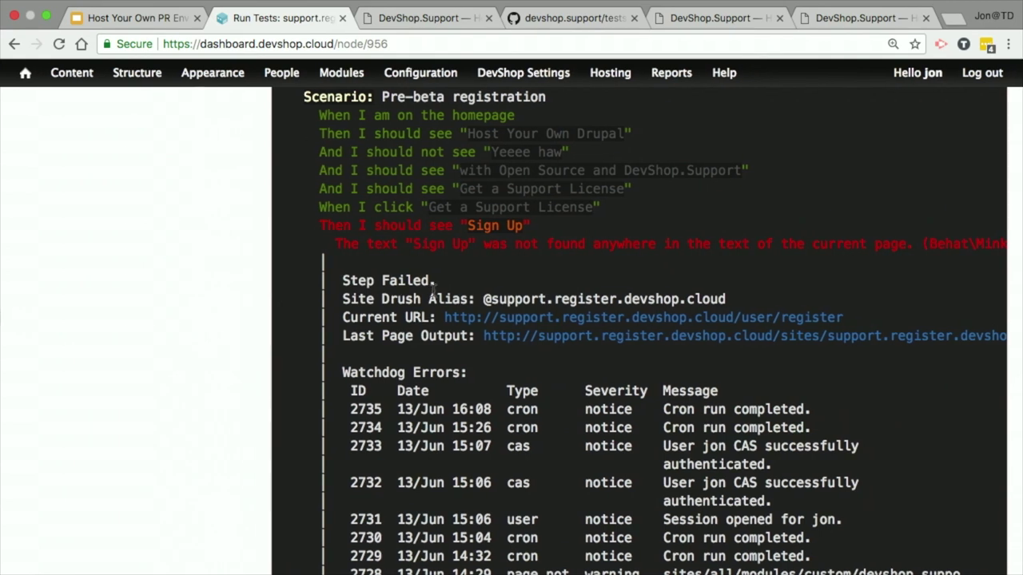
scroll(524, 318, "down", 2)
scroll(523, 318, "up", 3)
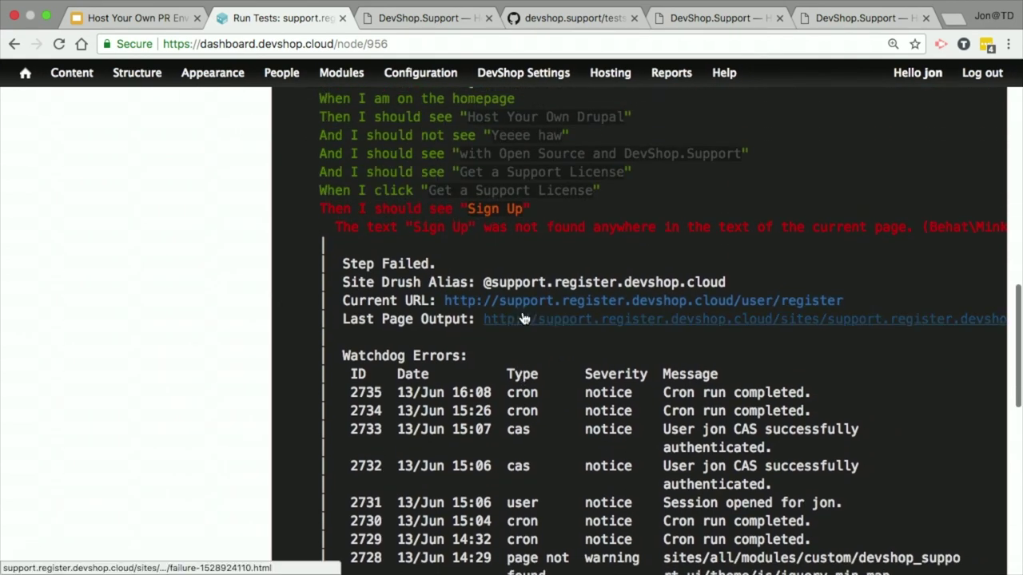
scroll(550, 231, "up", 1)
scroll(549, 232, "up", 2)
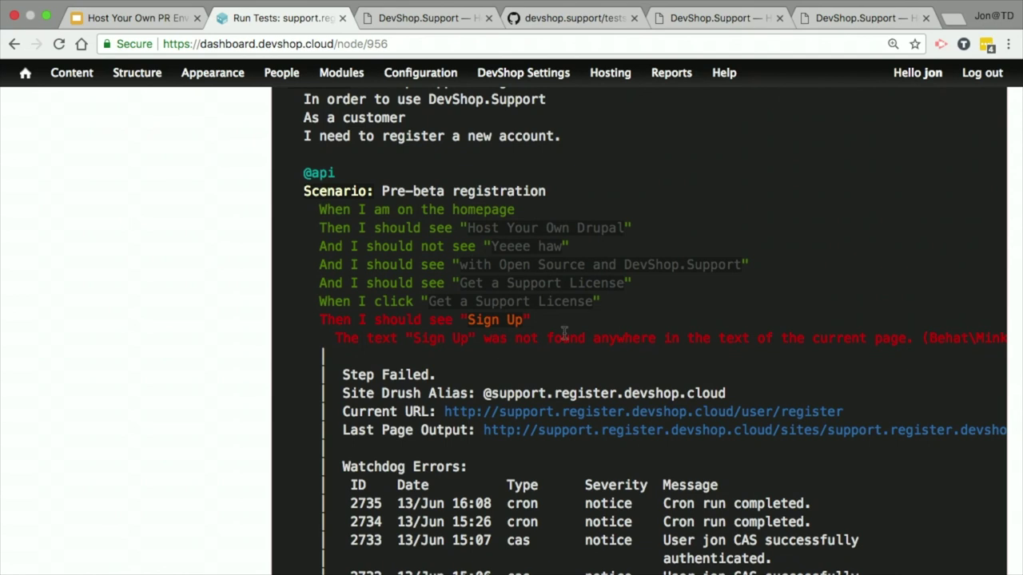
Step: Highlight the 'Sign Up' not found failure message and review the surrounding log
left_click_drag(332, 341, 919, 336)
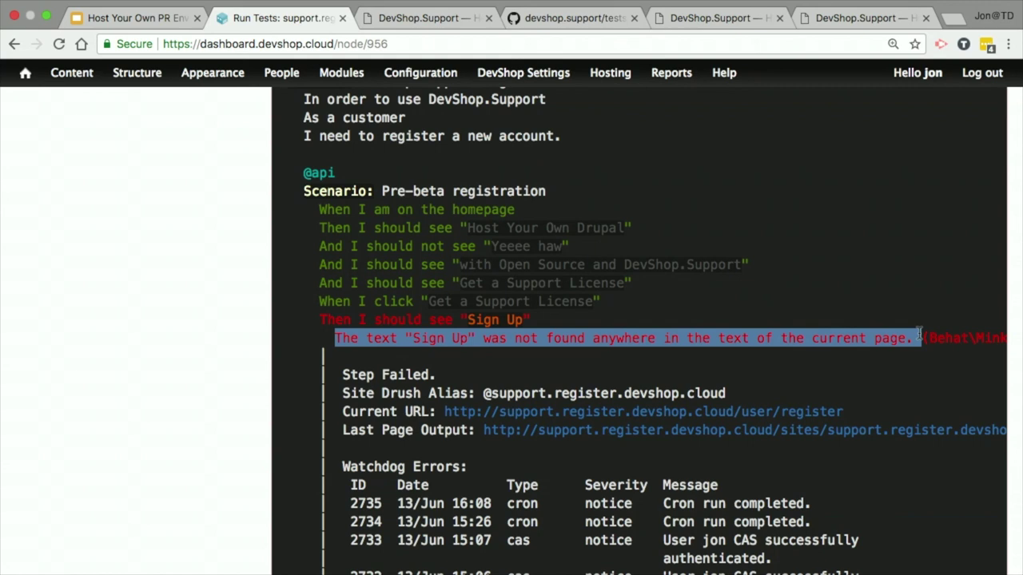
left_click(605, 211)
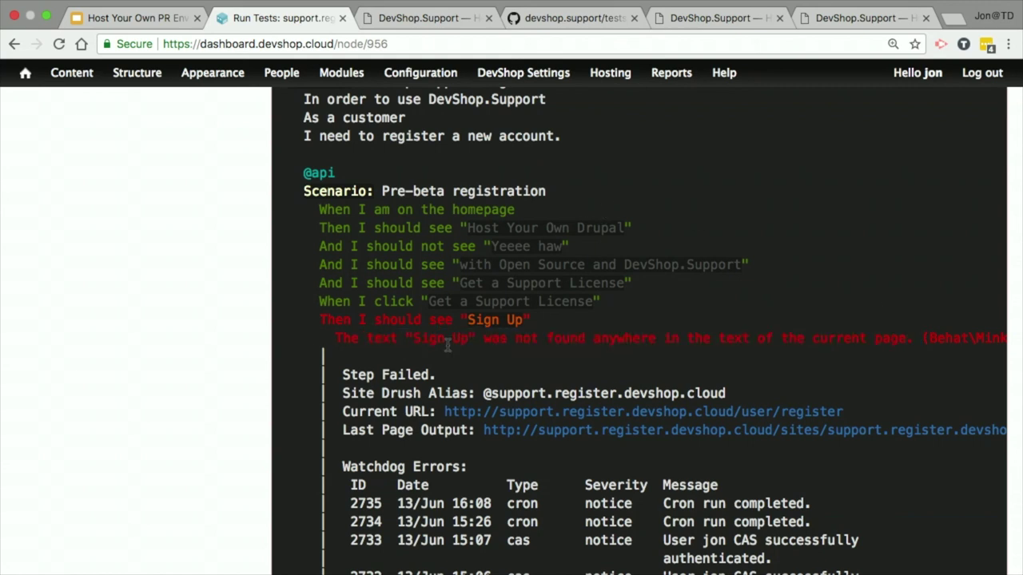
scroll(767, 315, "down", 5)
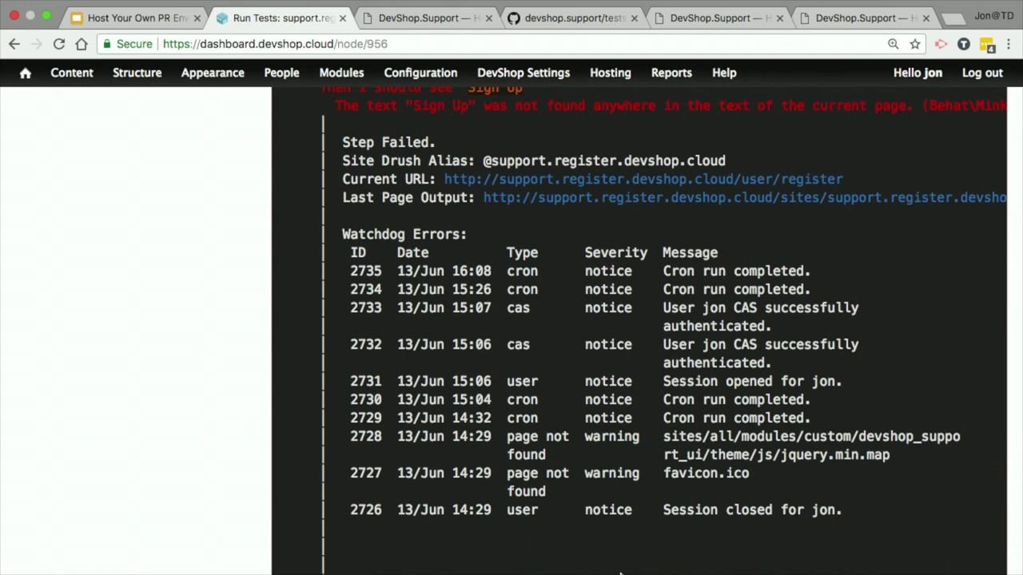
scroll(775, 227, "up", 2)
scroll(775, 227, "down", 1)
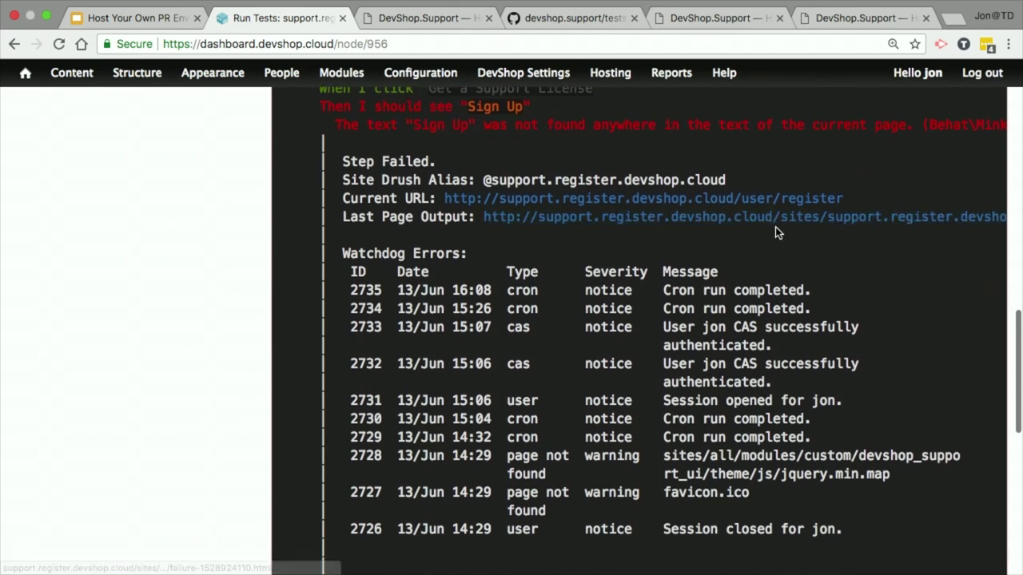
scroll(775, 226, "up", 3)
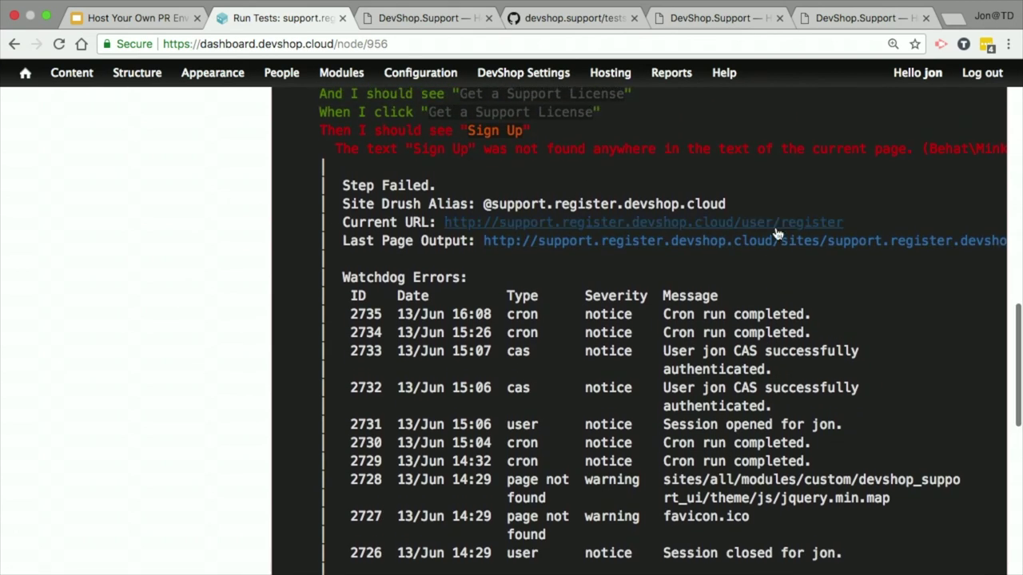
scroll(775, 232, "down", 1)
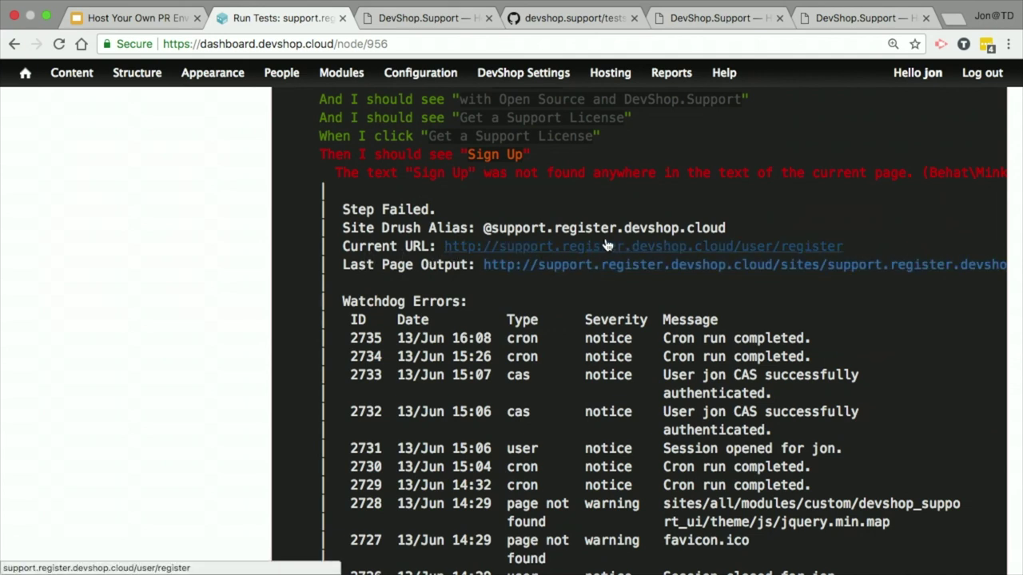
Step: View the page where the failed test ended, then come back to the test output
left_click(654, 254)
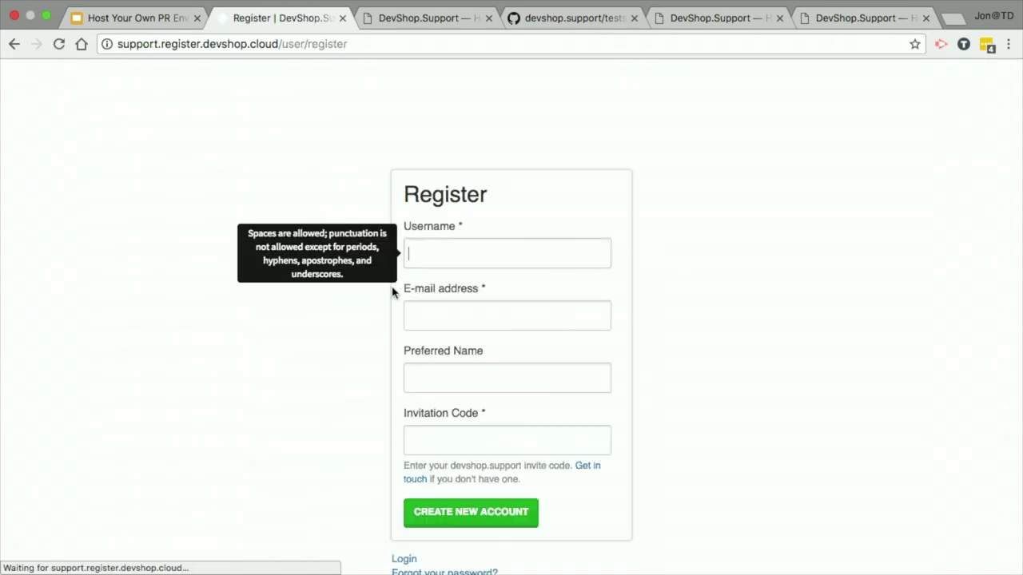
left_click(15, 45)
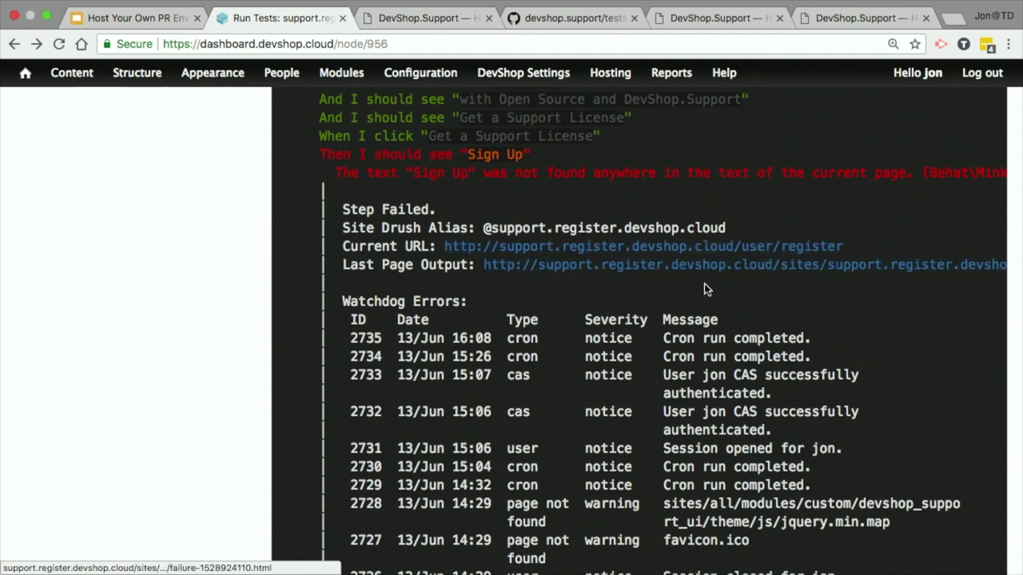
scroll(723, 288, "right", 8)
scroll(723, 288, "right", 3)
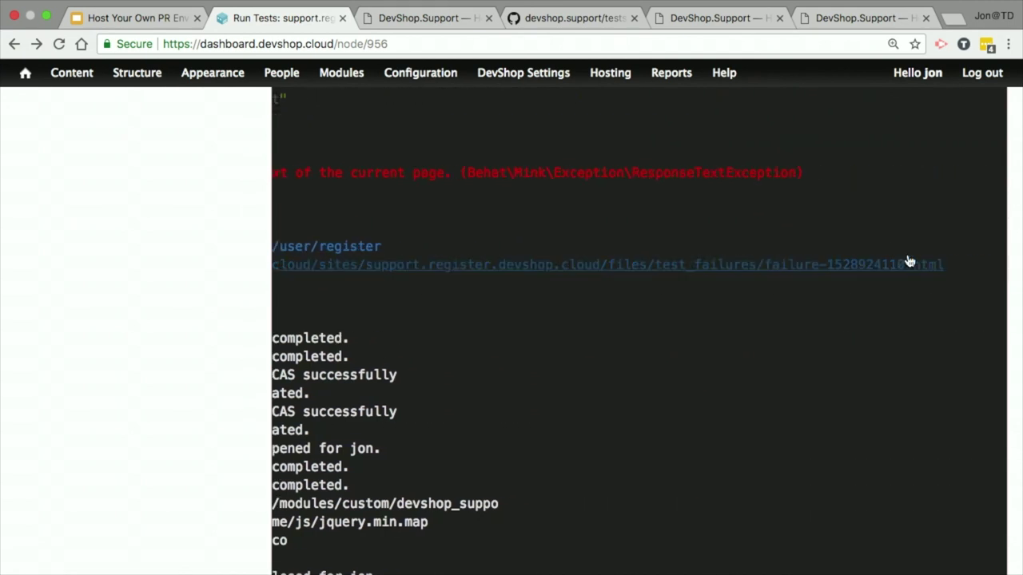
Step: Reopen the saved failure page, glance at Today's Work, then return to the top of the Run Tests report
left_click(852, 273)
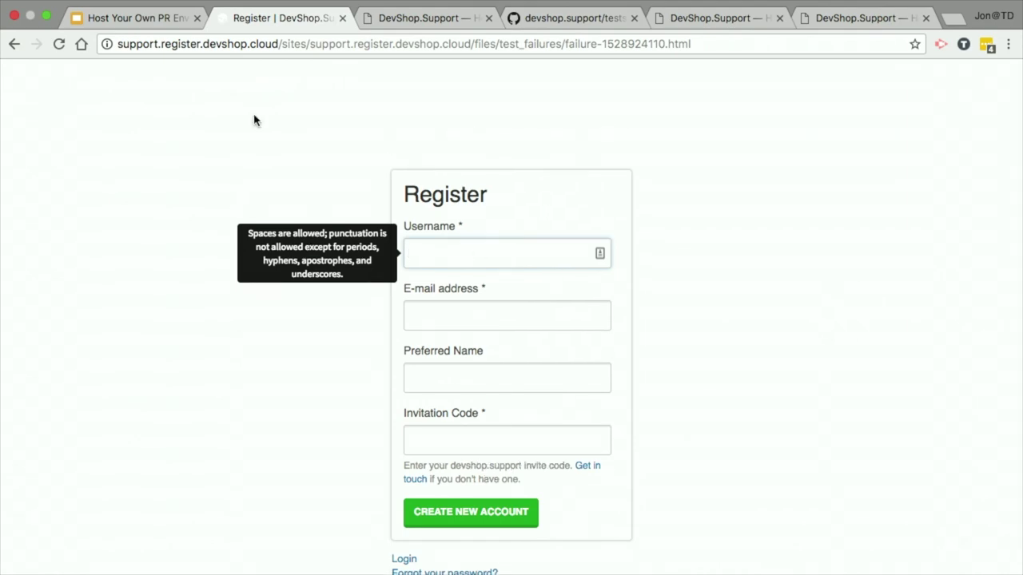
left_click(94, 18)
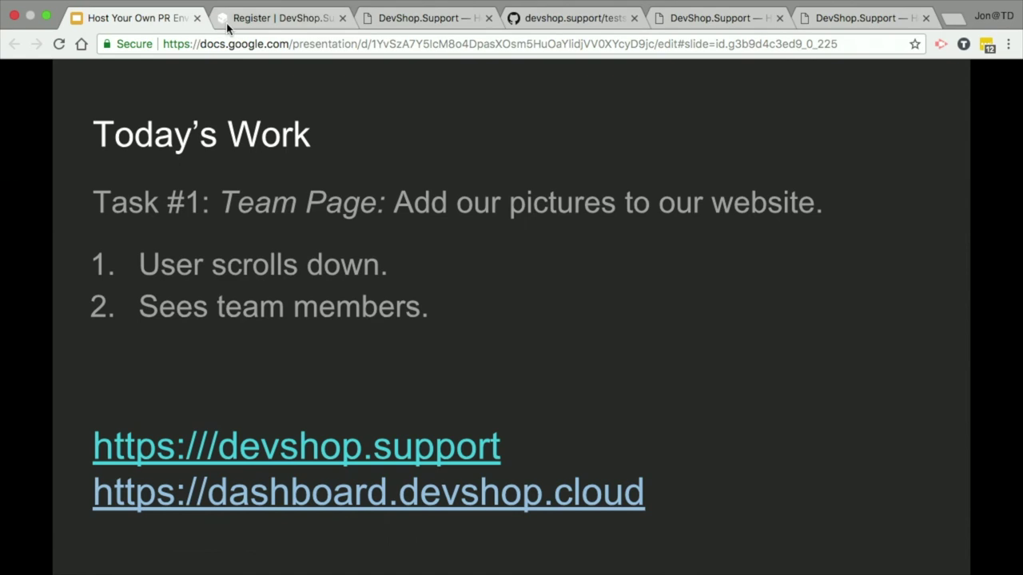
left_click(240, 17)
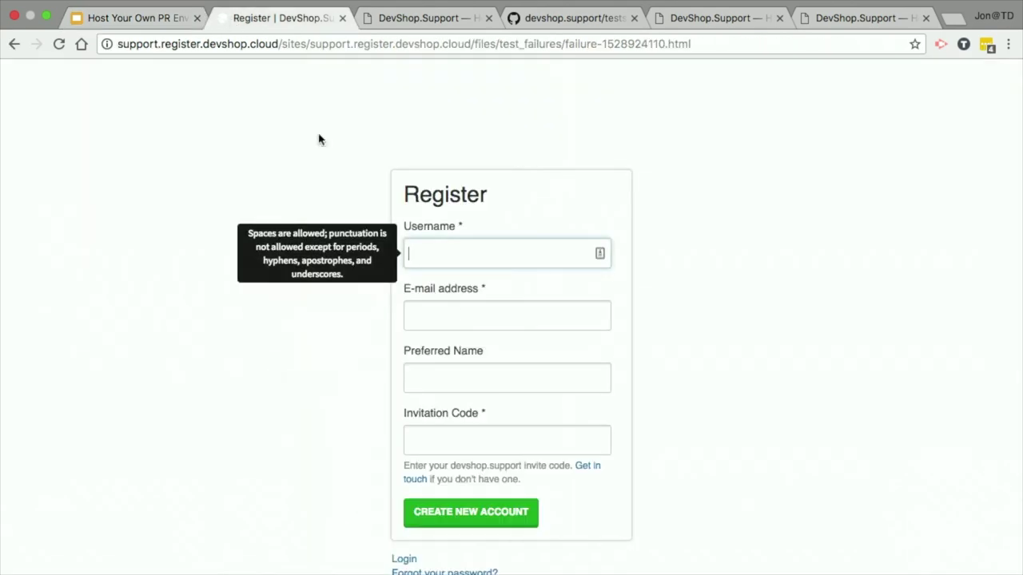
left_click(11, 45)
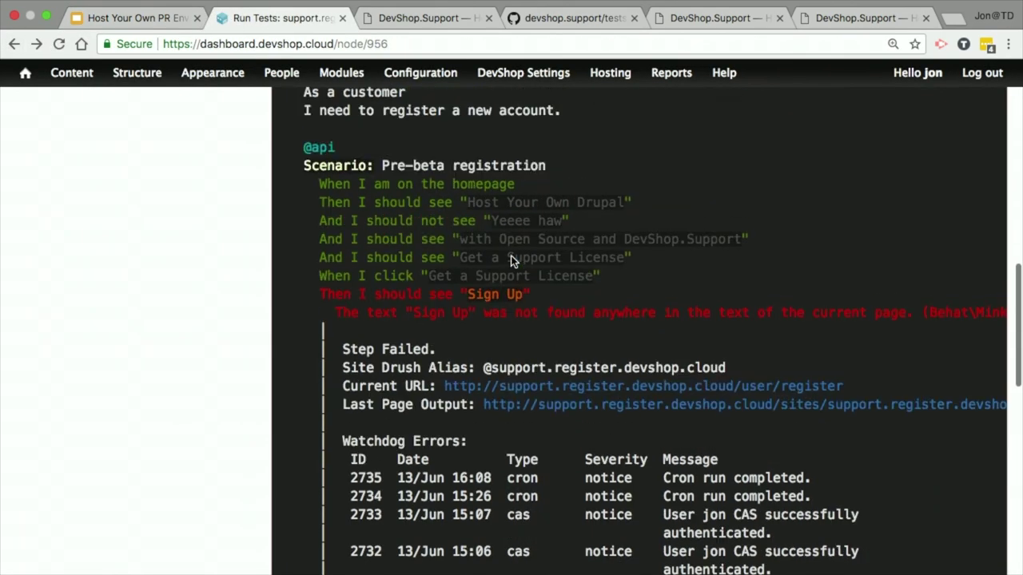
scroll(511, 261, "up", 5)
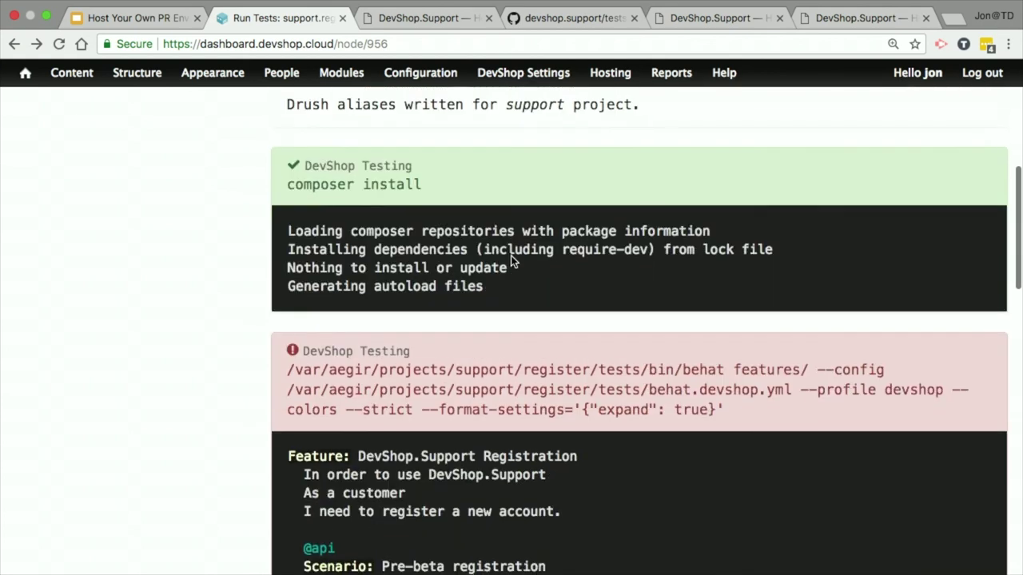
scroll(511, 255, "up", 5)
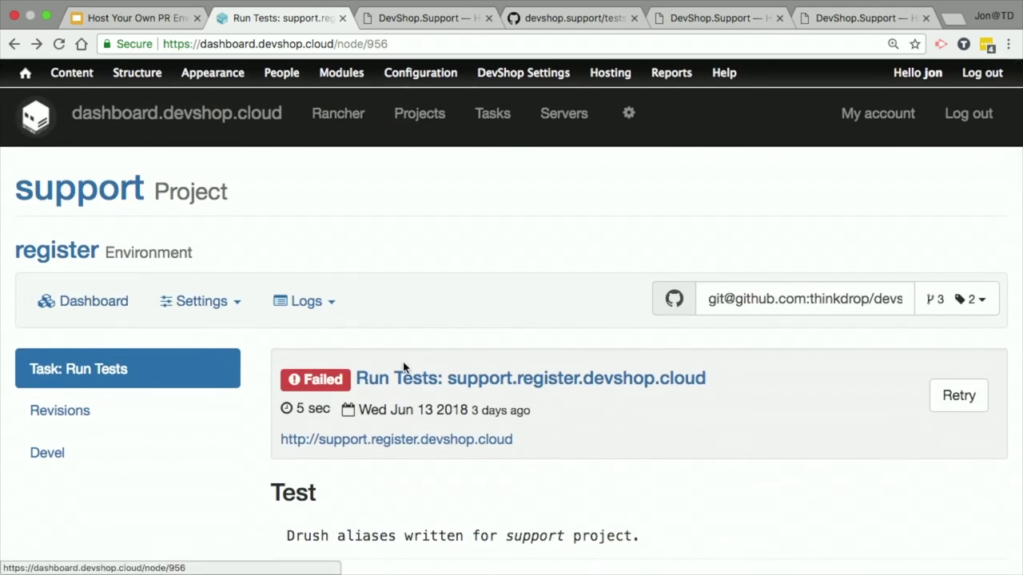
Step: Open tests.feature on user-register-flow in GitHub's editor
left_click(546, 30)
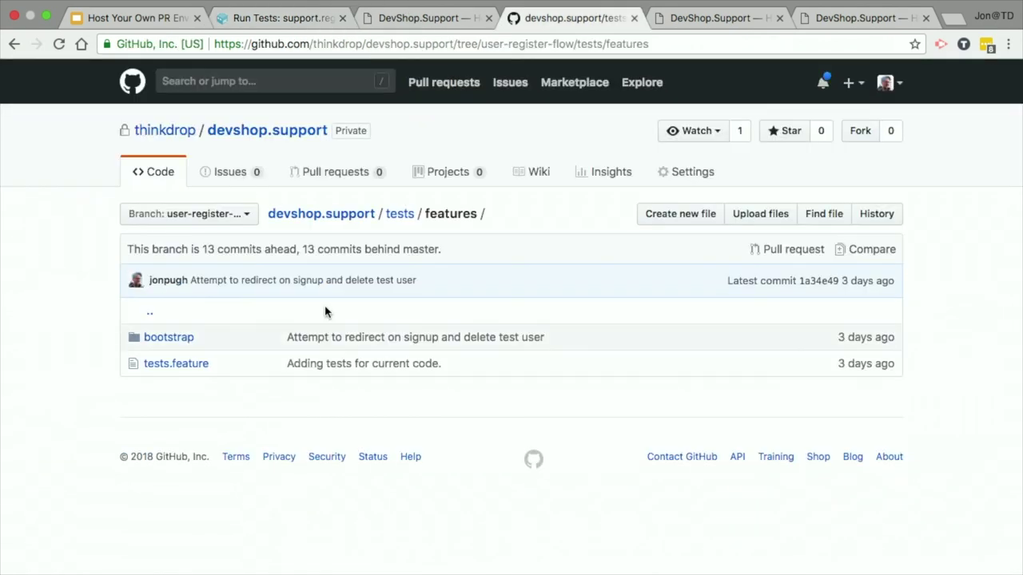
left_click(175, 365)
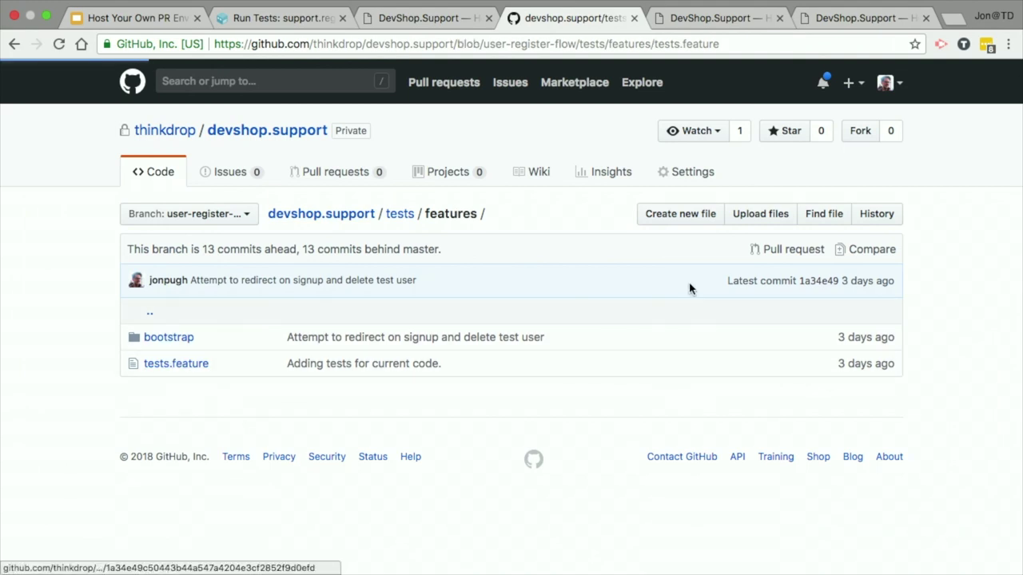
scroll(68, 312, "down", 4)
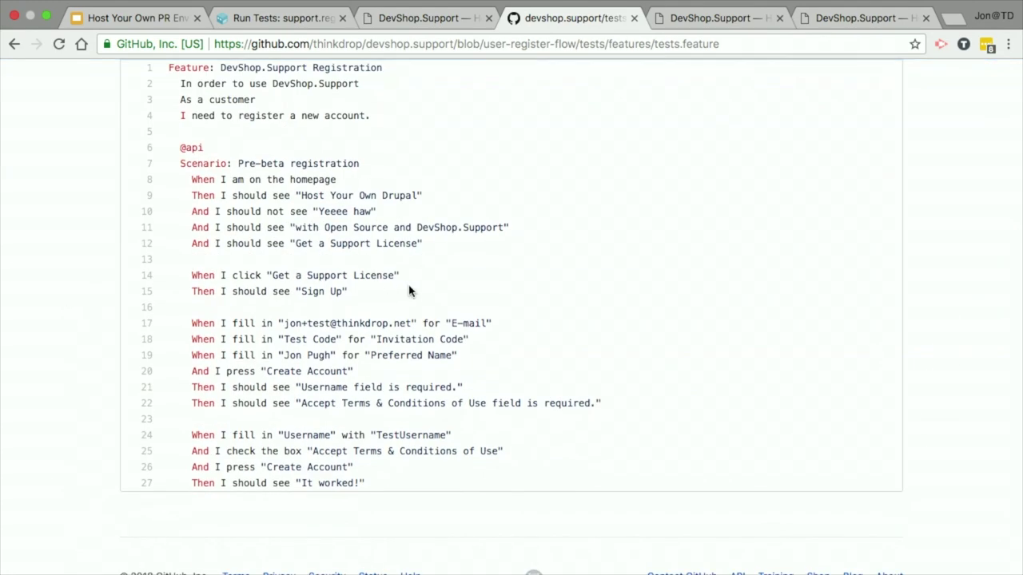
scroll(477, 256, "up", 3)
left_click(861, 166)
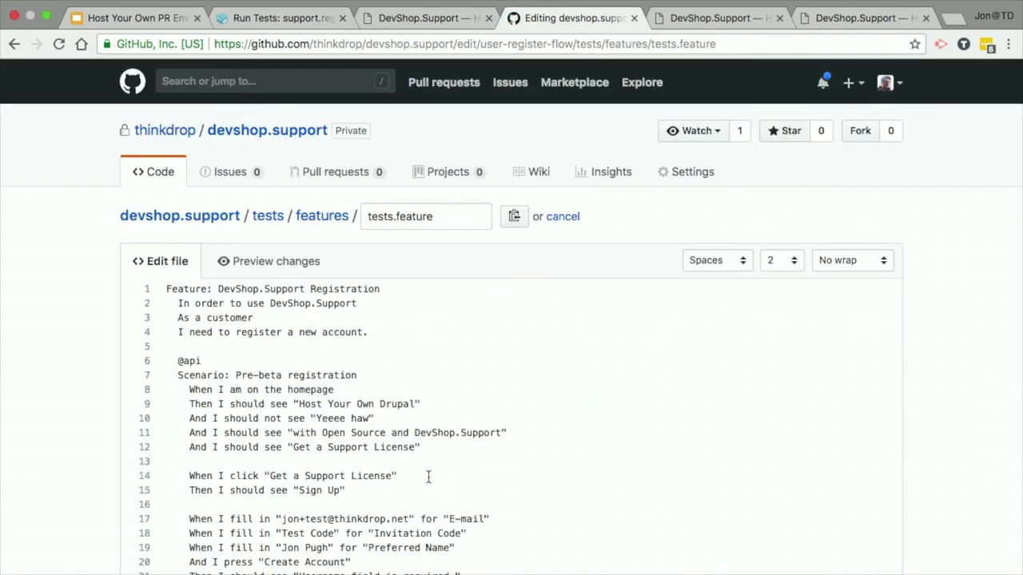
Step: Move the Then I should see "Sign Up" step to after the Preferred Name fill-in step
scroll(438, 477, "down", 2)
left_click(468, 376)
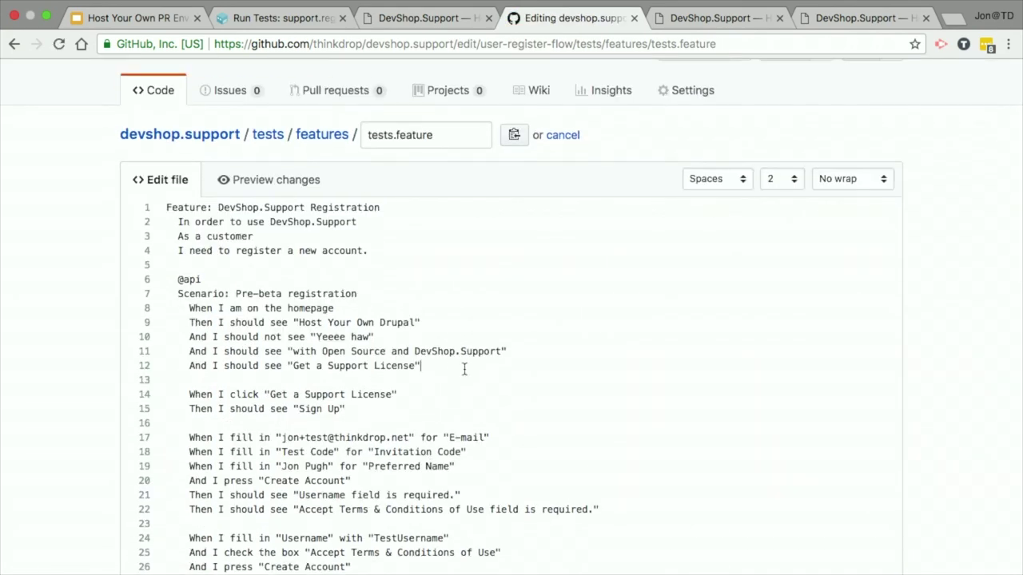
key("Return")
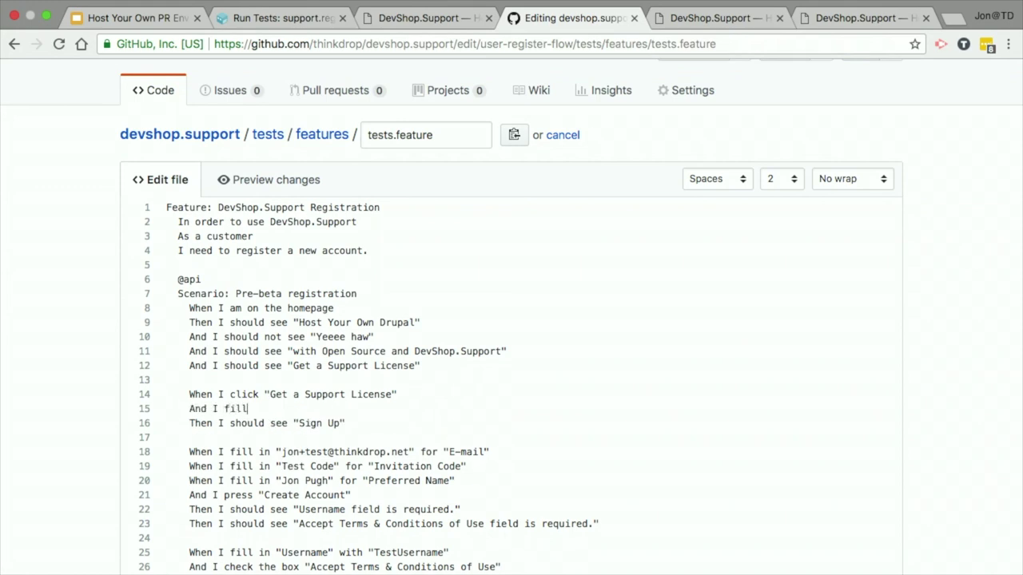
key("shift+Down")
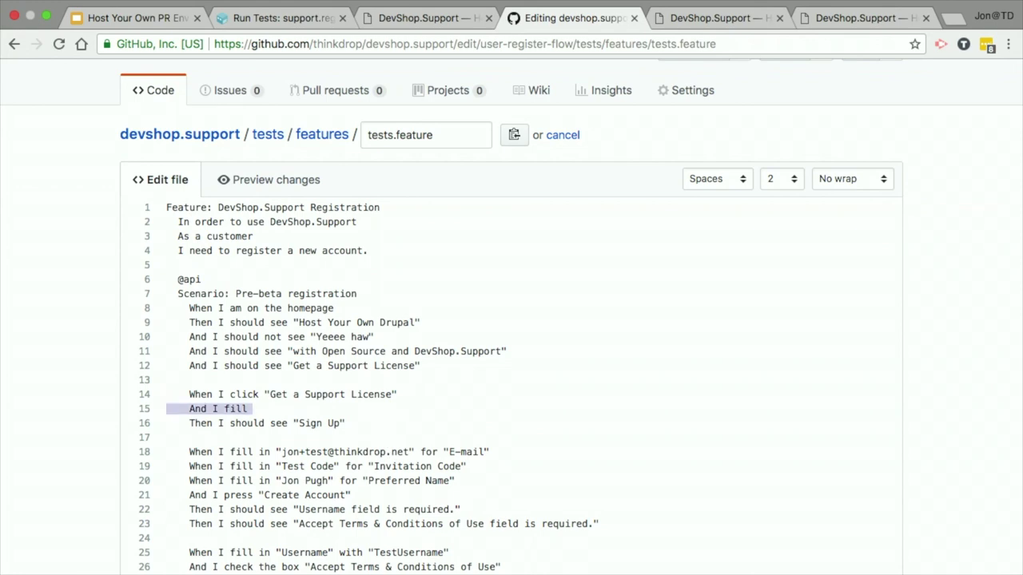
key("BackSpace")
key("shift+Down")
key("ctrl+c")
key("BackSpace")
key("Delete")
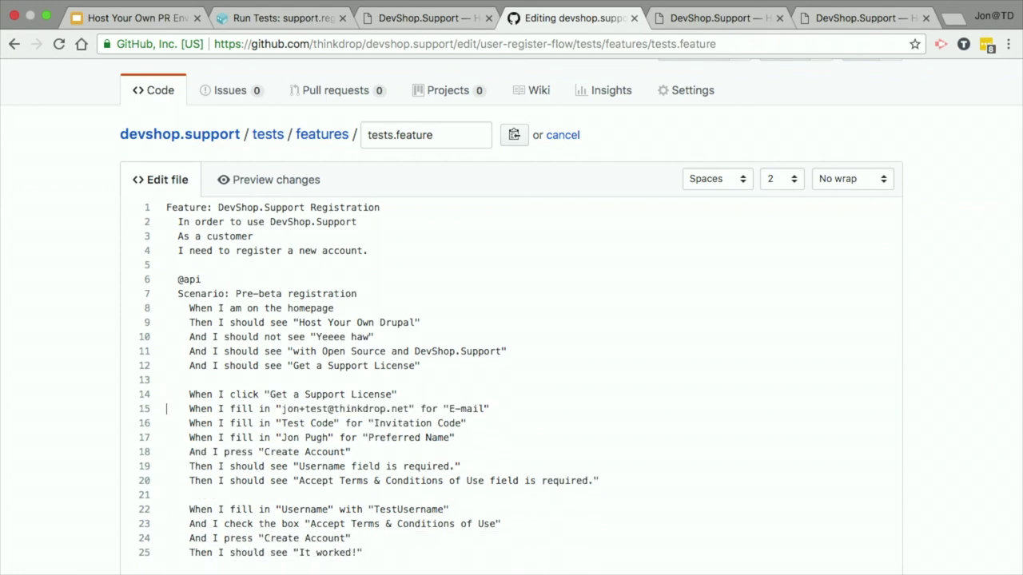
key("ctrl+v")
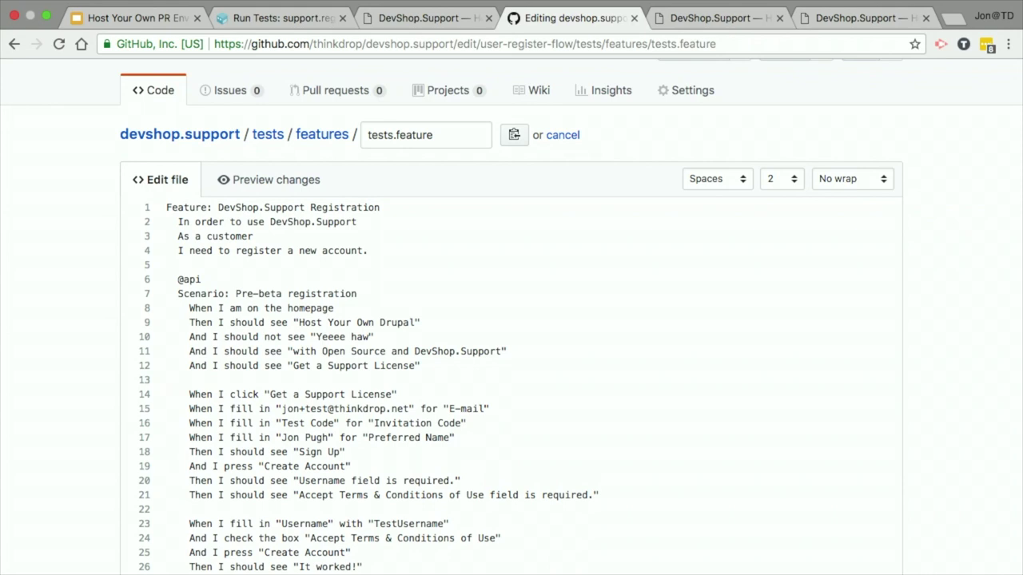
left_click_drag(188, 408, 479, 436)
left_click_drag(198, 453, 384, 452)
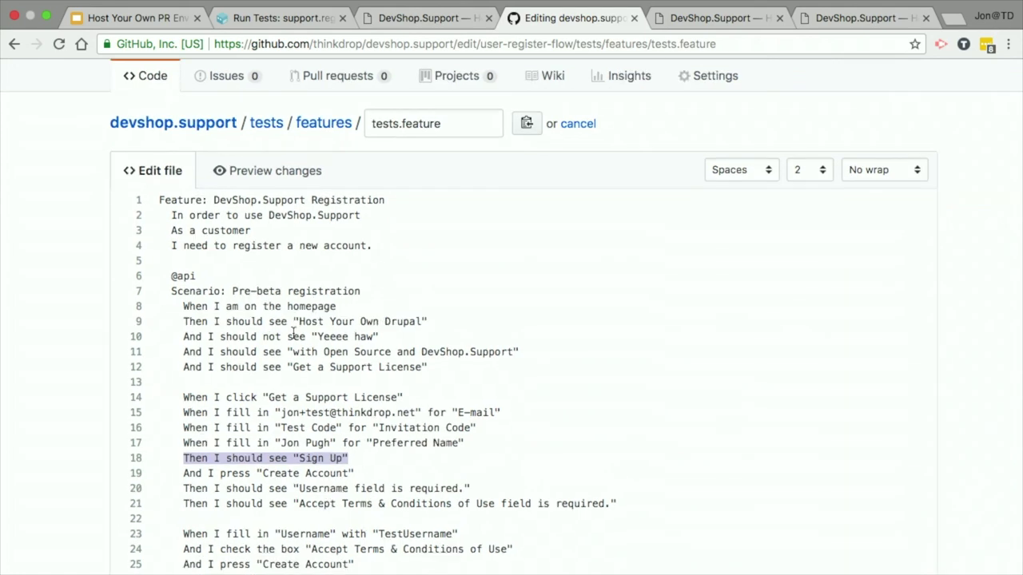
Step: Commit the tests.feature change to the user-register-flow branch
scroll(293, 331, "up", 5)
scroll(6, 351, "down", 15)
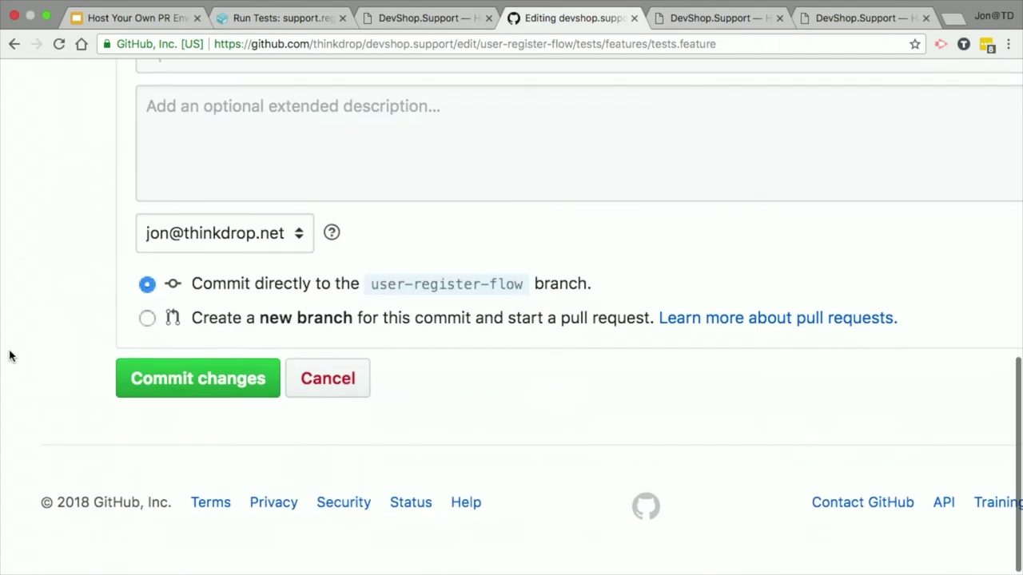
scroll(569, 212, "up", 3)
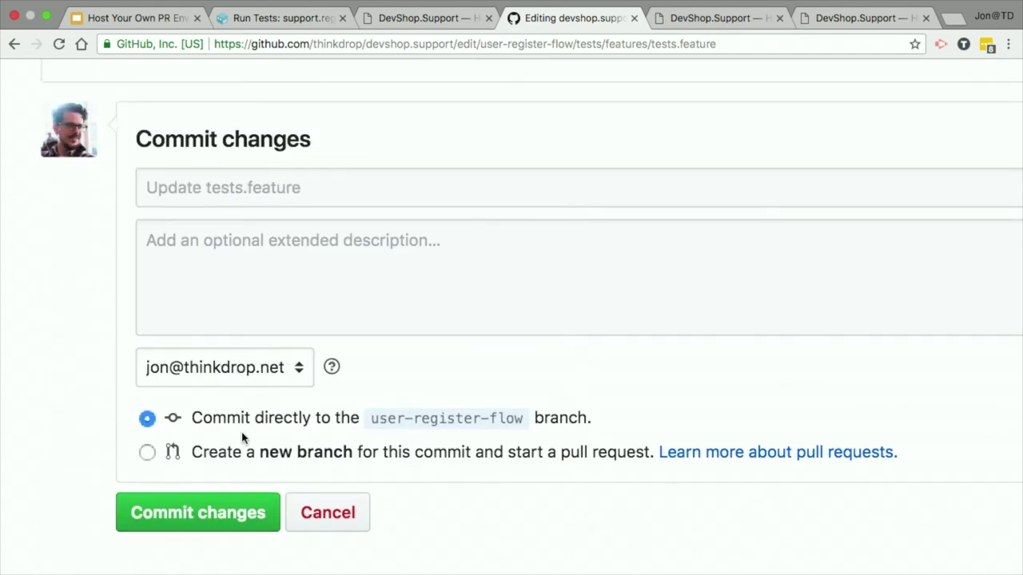
left_click(238, 512)
Step: Follow the register environment's new deploy log, then open its queued Run Tests task
left_click(287, 19)
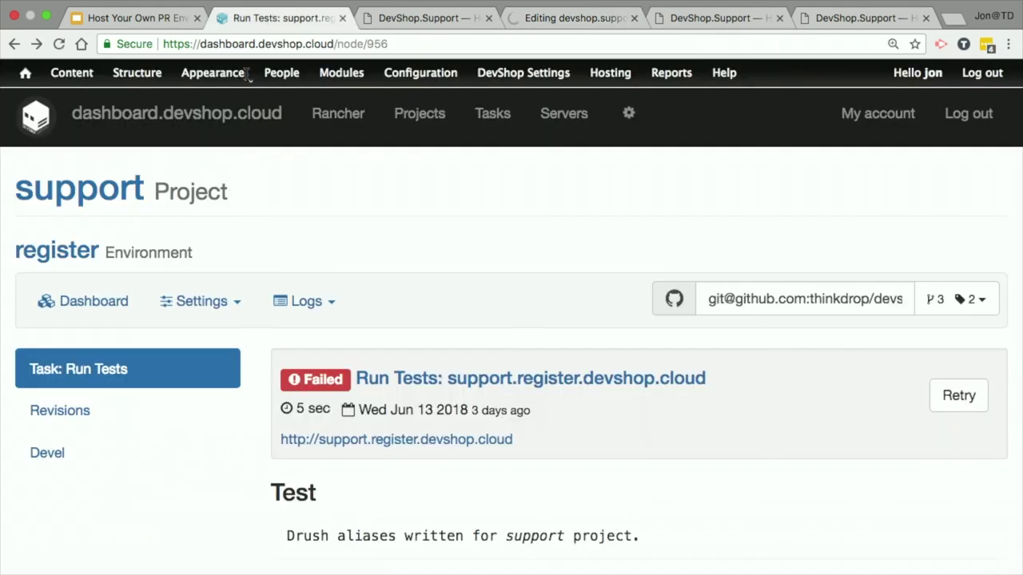
left_click(56, 250)
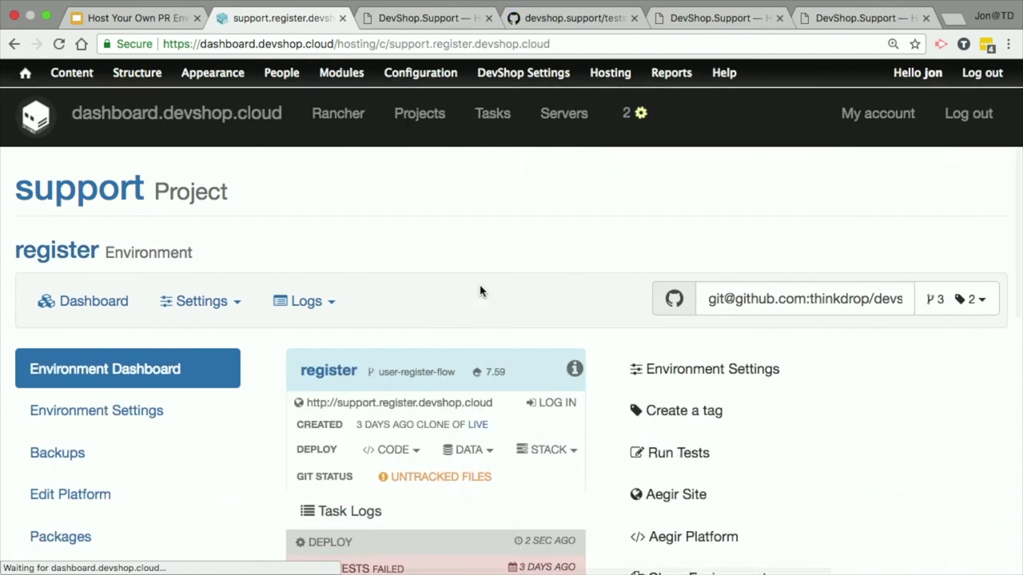
scroll(479, 290, "down", 5)
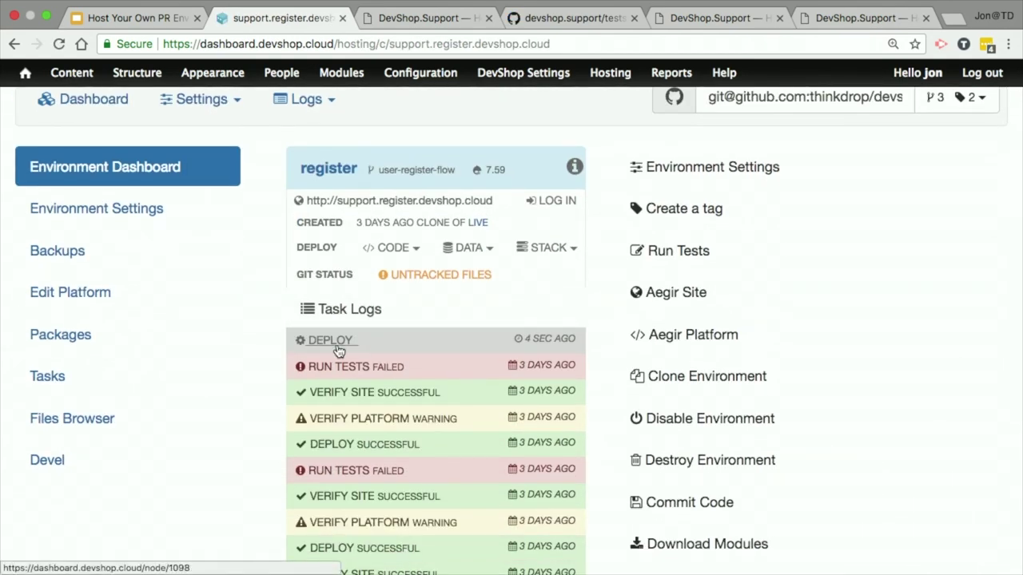
left_click(337, 347)
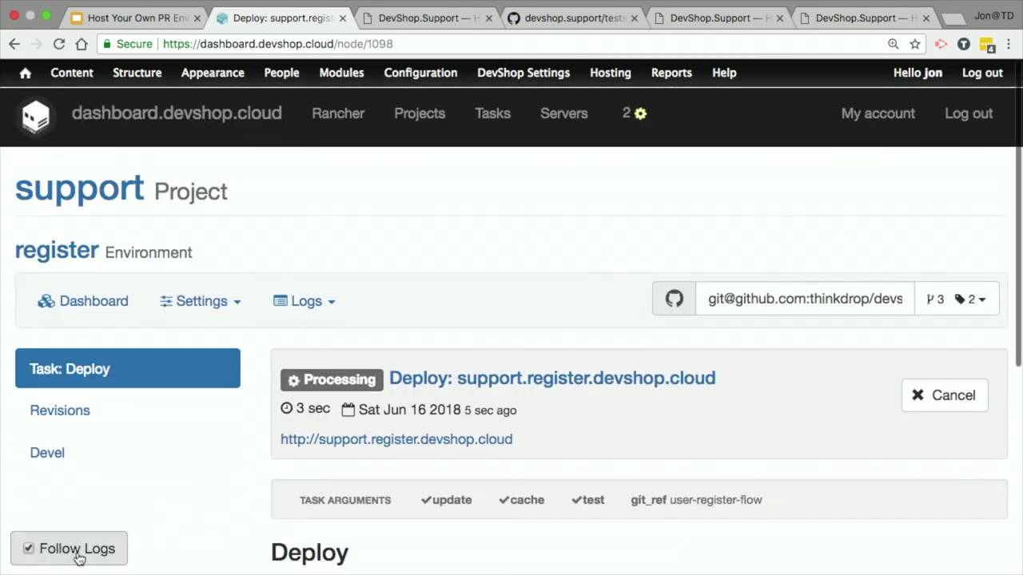
left_click(80, 557)
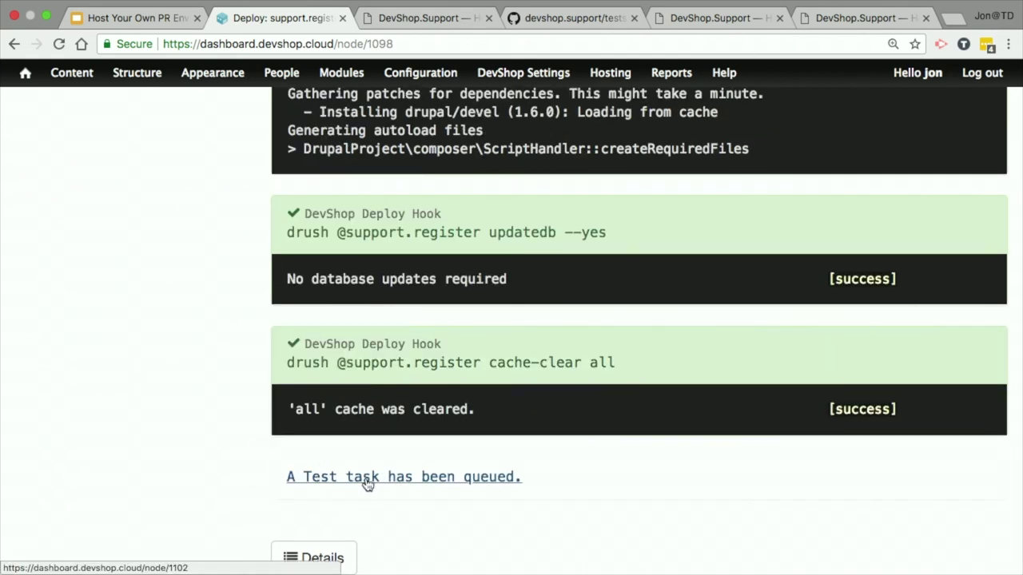
left_click(367, 479)
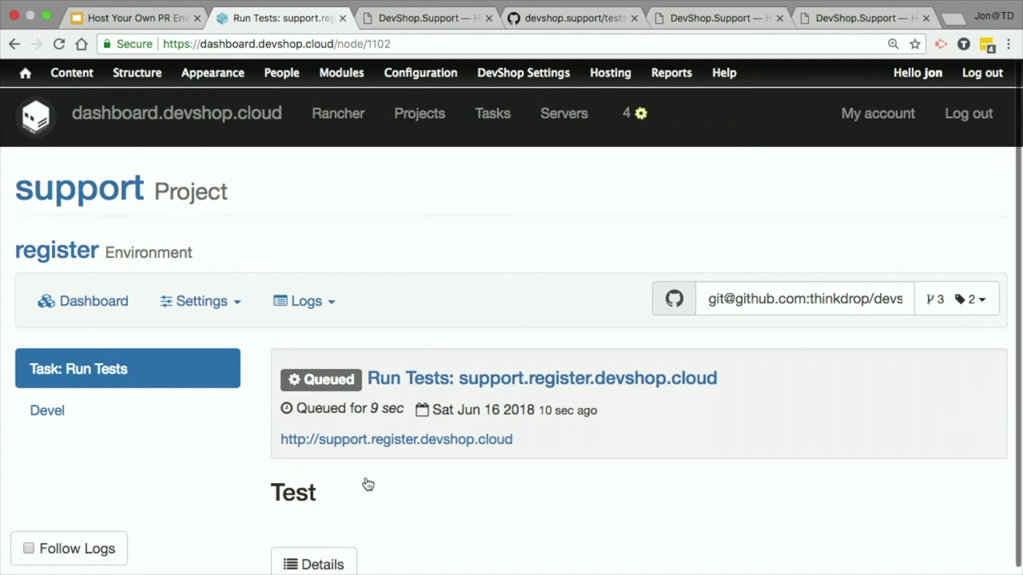
Step: Follow the rerun's test log to the 'Sign Up' not found error and open its Last Page Output
left_click(77, 560)
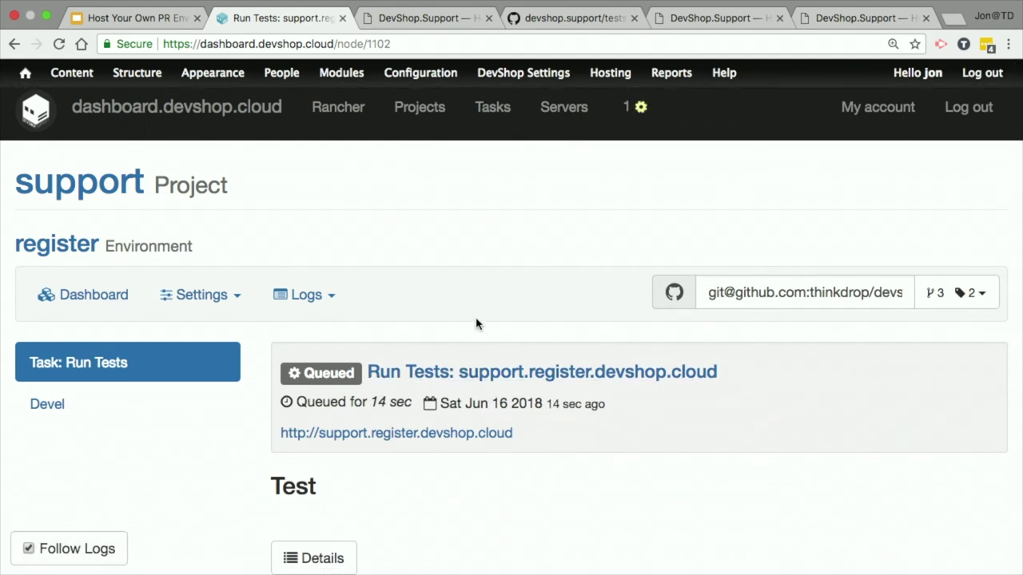
scroll(554, 270, "up", 5)
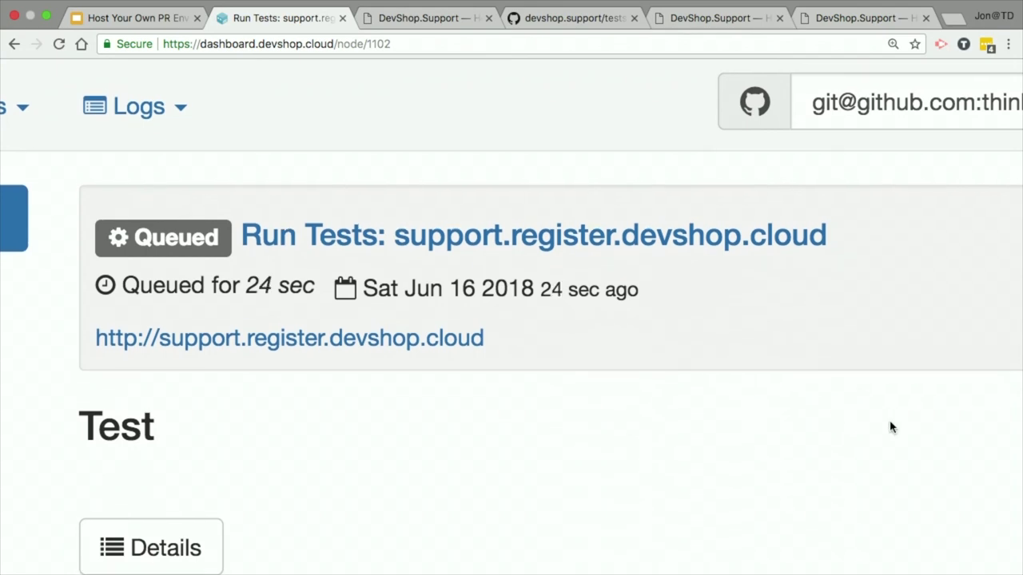
scroll(891, 428, "down", 5)
scroll(891, 427, "up", 5)
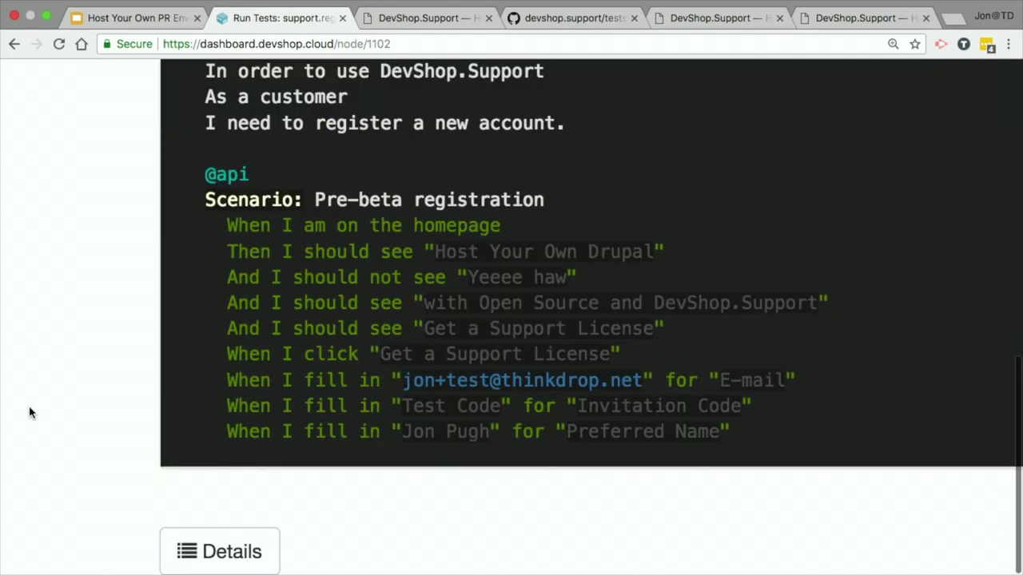
scroll(30, 413, "up", 15)
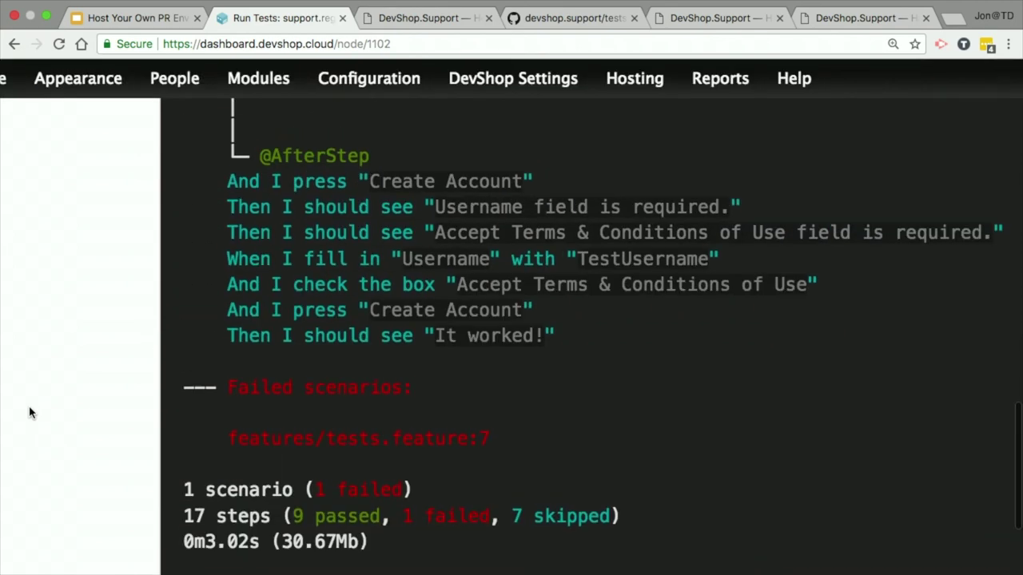
scroll(29, 412, "right", 5)
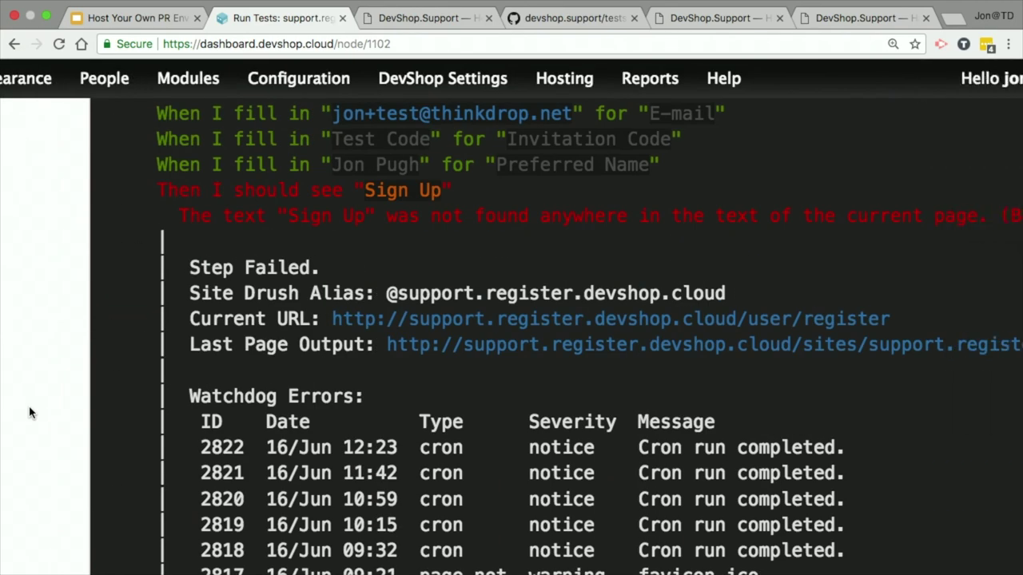
triple_click(495, 212)
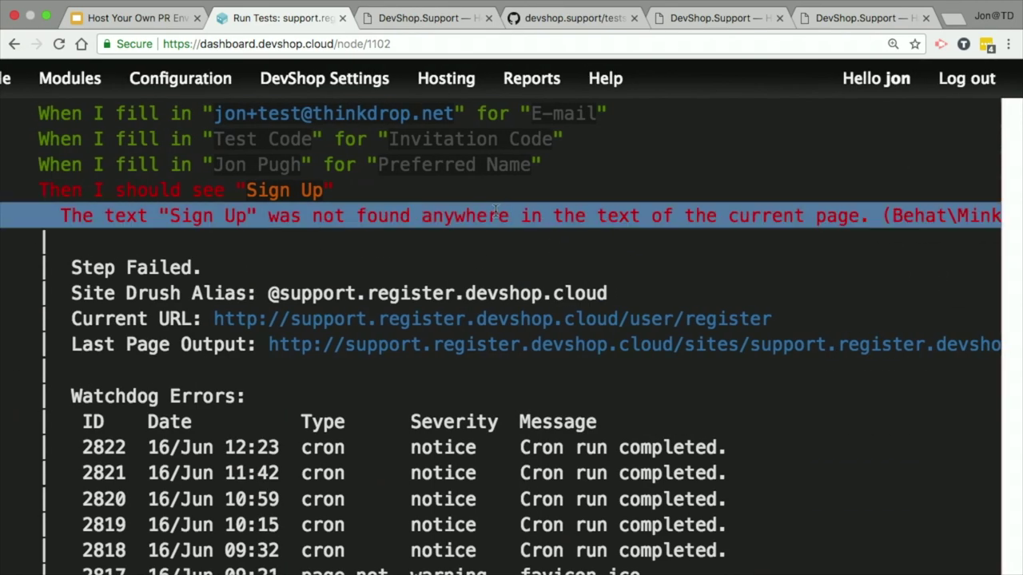
left_click(495, 213)
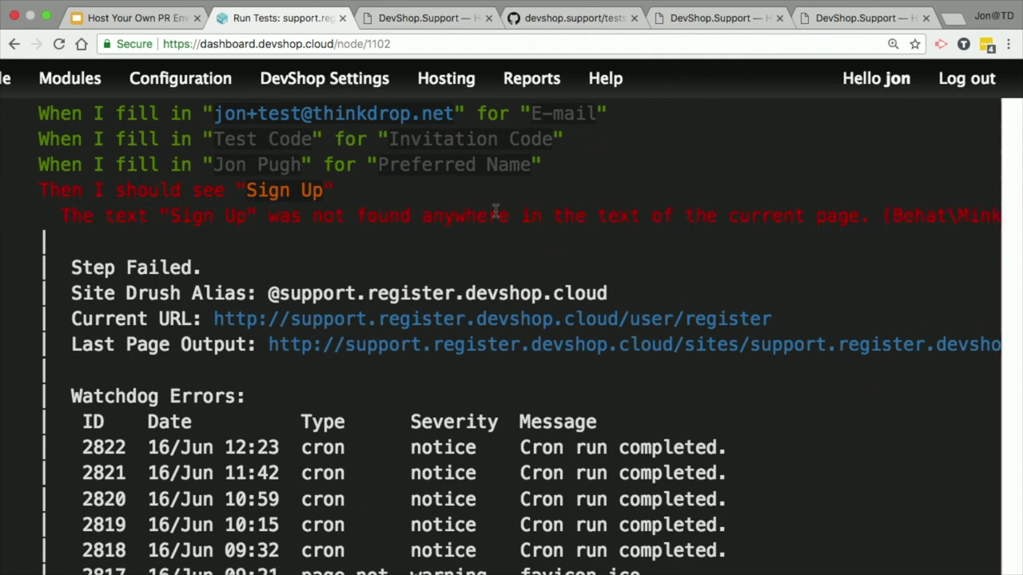
left_click(394, 352)
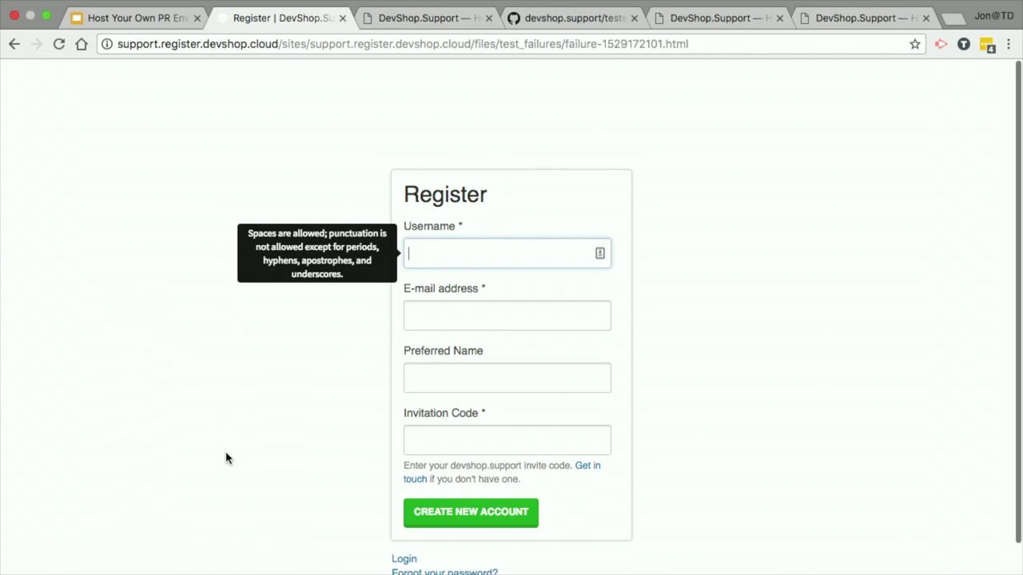
Step: Inspect the empty Register form's Username, E-mail fields and heading, then return to the Today's Work slide
scroll(226, 456, "down", 1)
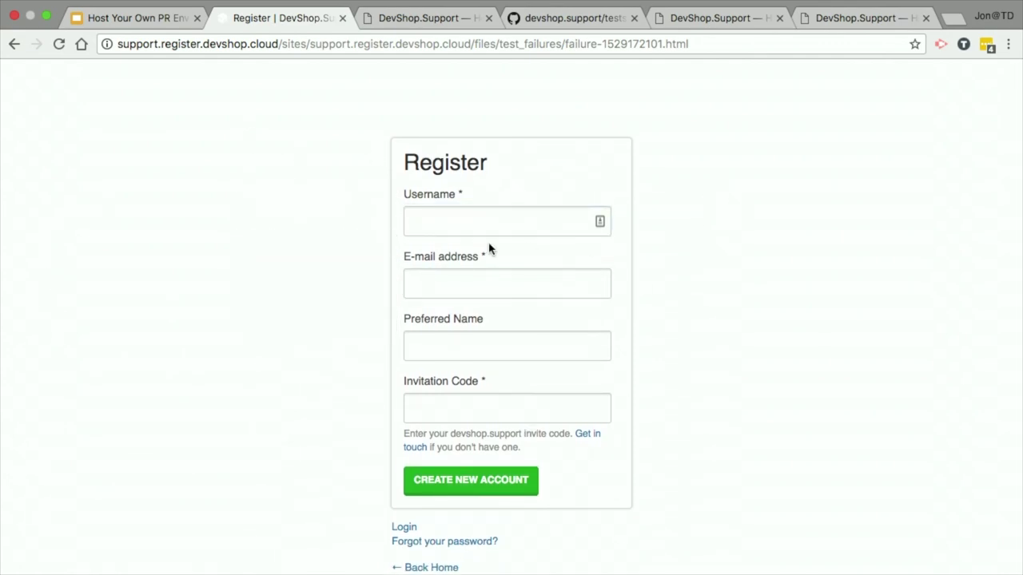
left_click(427, 222)
left_click(503, 286)
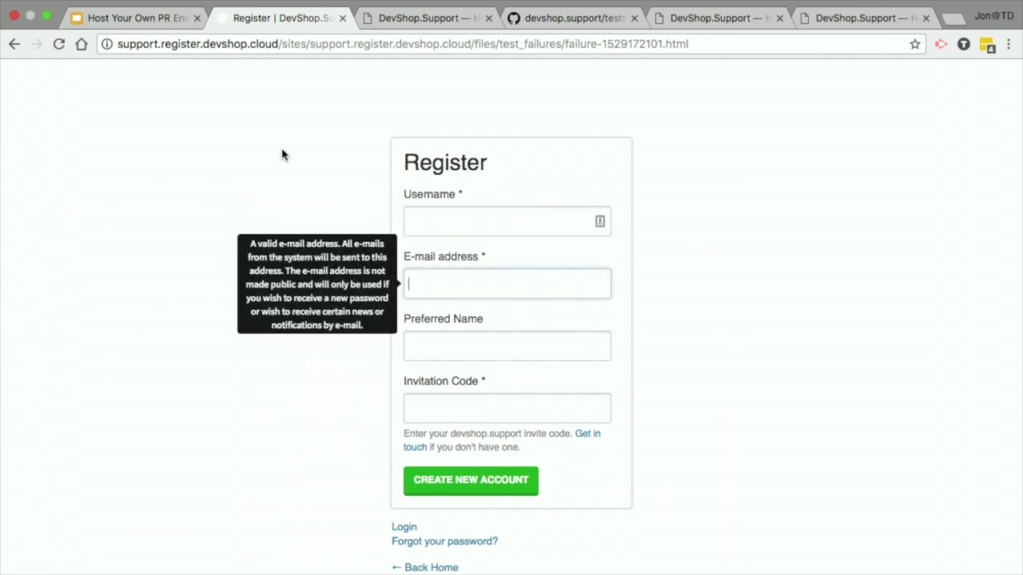
double_click(457, 165)
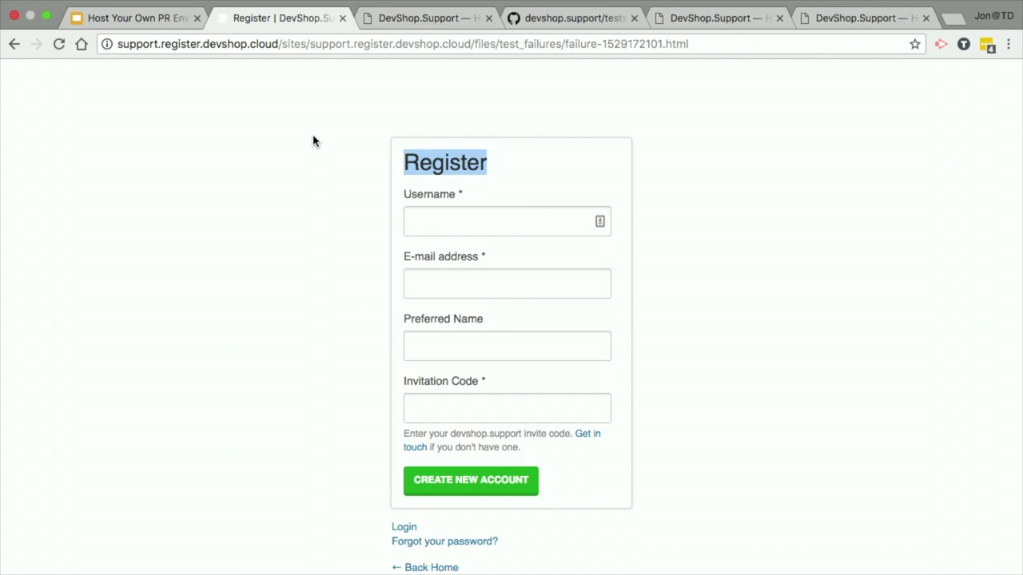
left_click(119, 19)
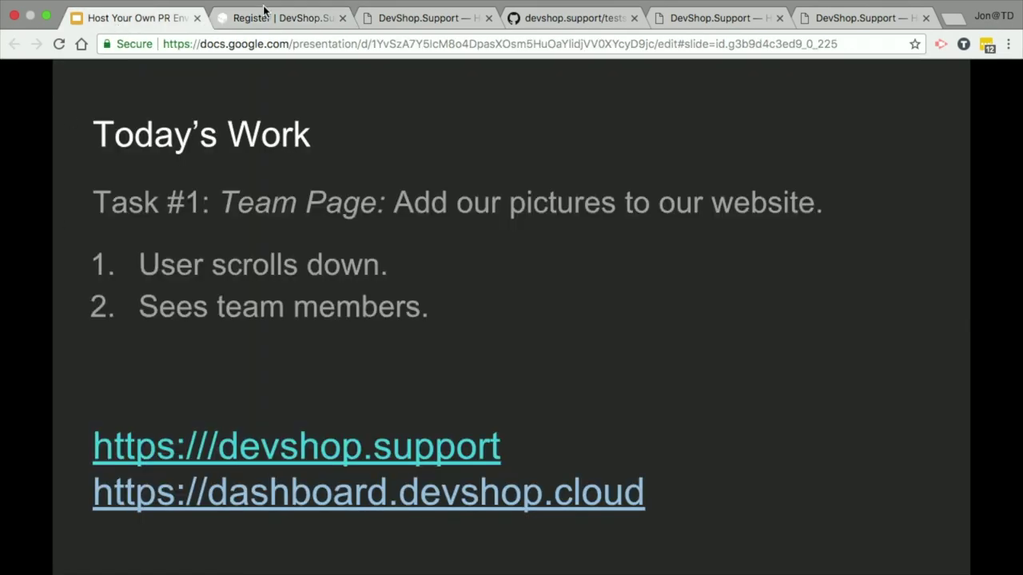
Step: Close the leftover Register test-failure tab, keeping the DevShop.Support site tab
left_click(266, 13)
left_click(424, 18)
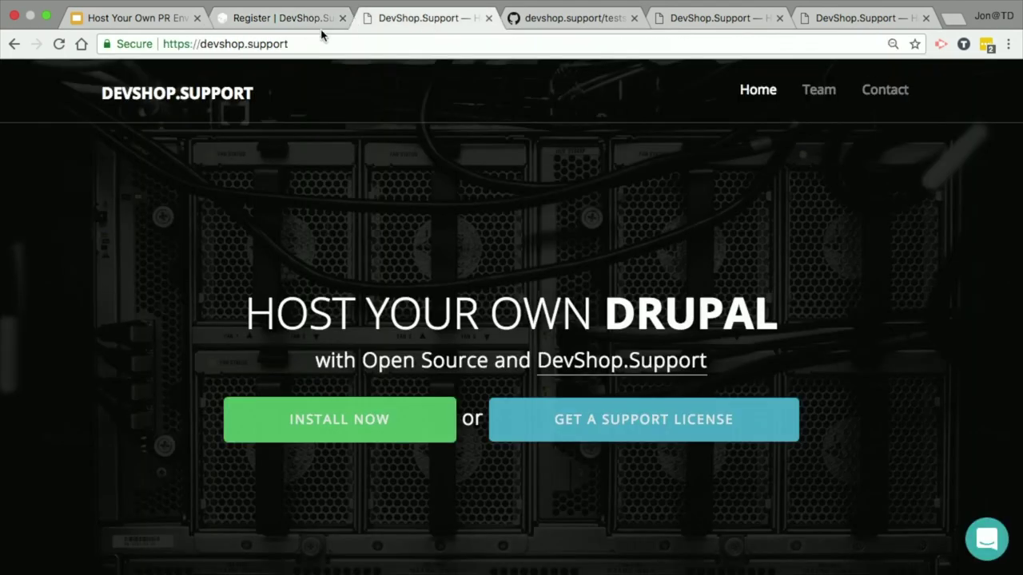
left_click(294, 19)
left_click(342, 18)
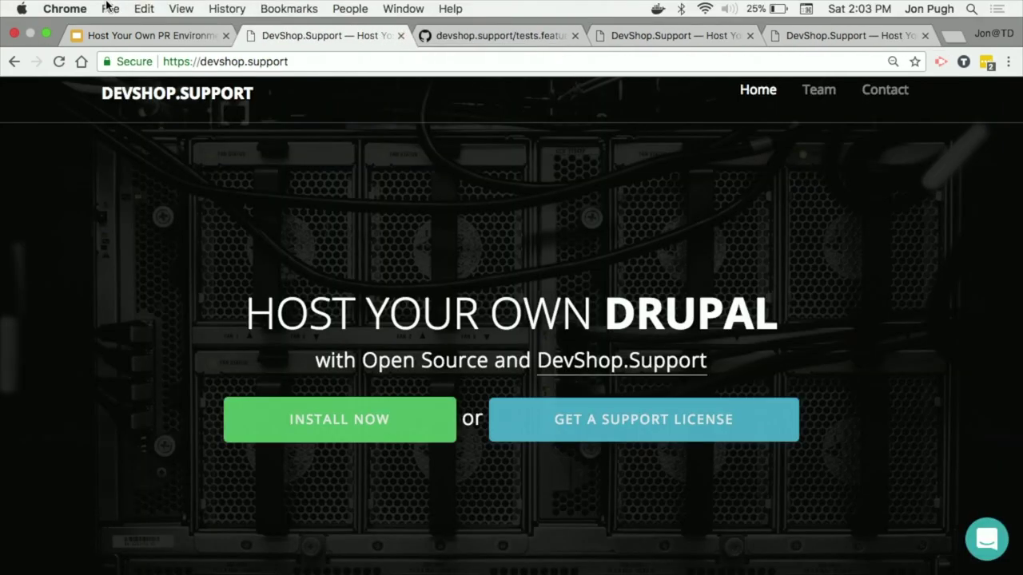
Step: Advance the presentation to the Task #2 User Registration slide and bring up Mission Control
mouse_move(222, 2)
left_click(182, 37)
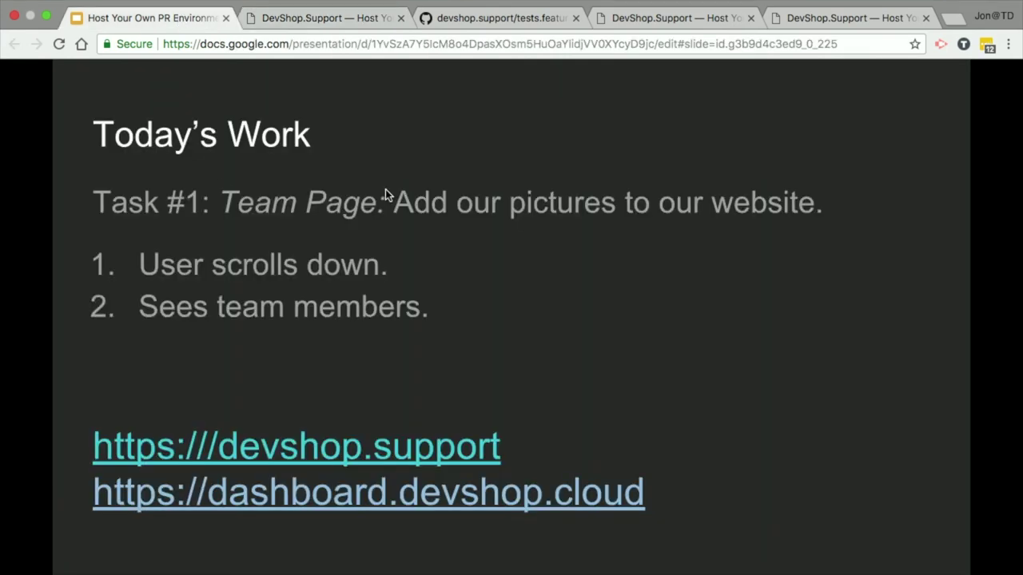
left_click(569, 191)
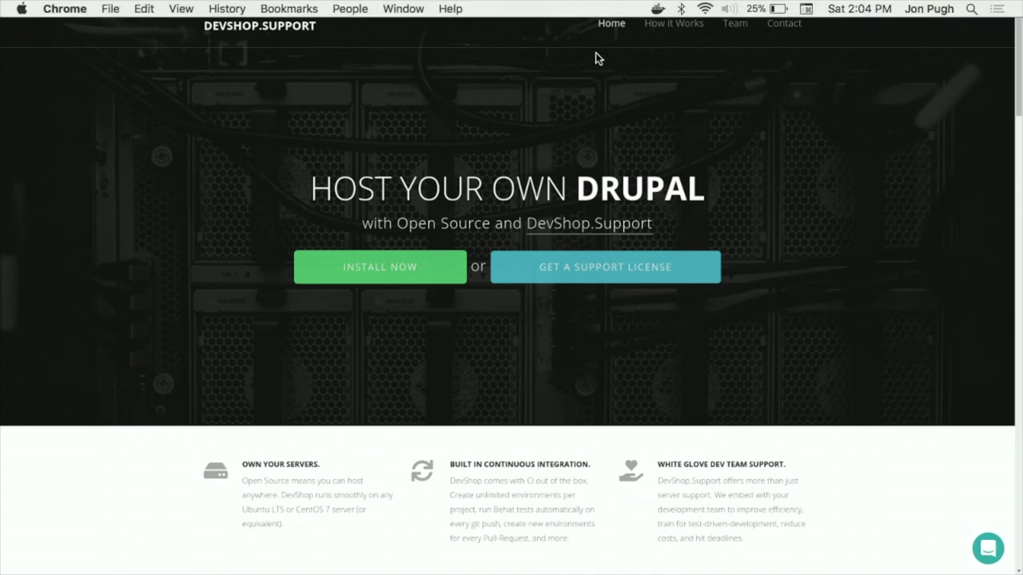
key("ctrl+Up")
Step: Load devshop.support in the Chrome tab, which lands on the Access denied page
left_click(504, 56)
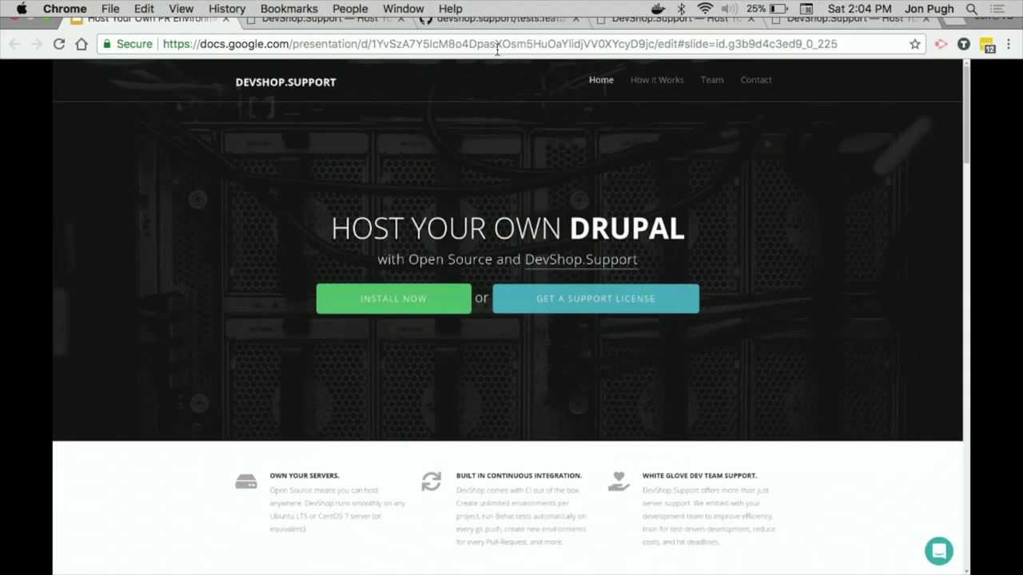
left_click(494, 36)
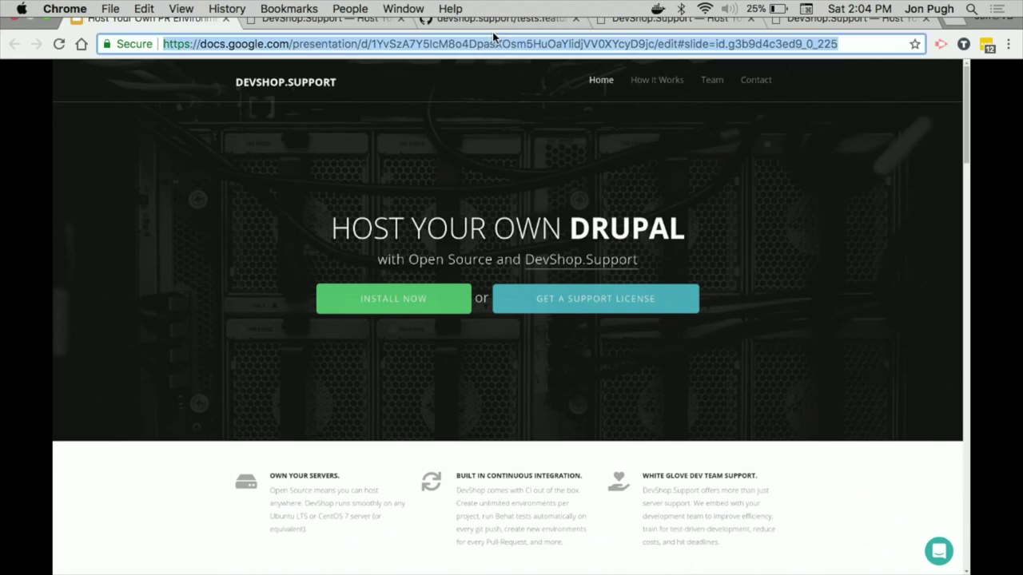
type("devshop")
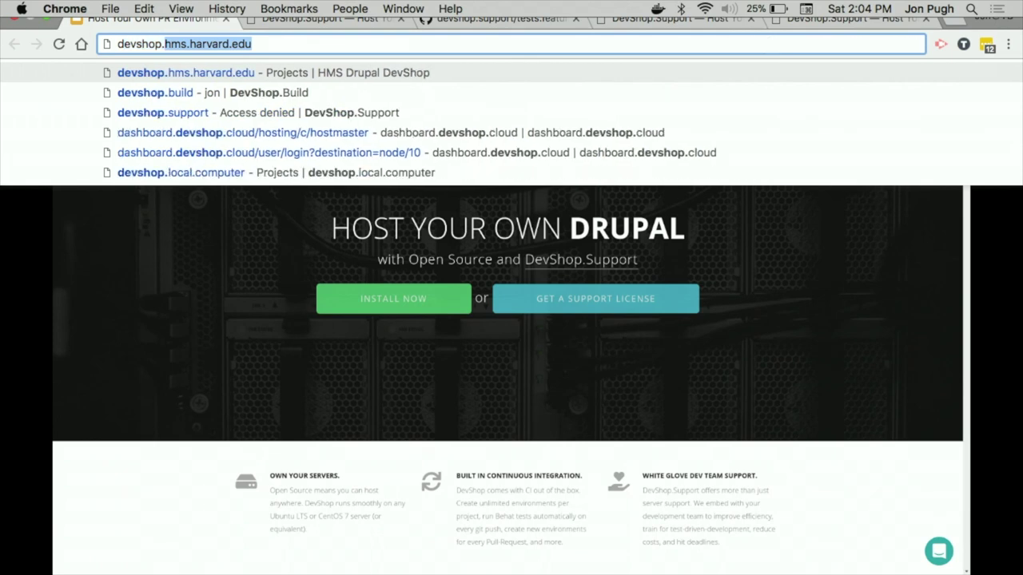
type(".s")
key("Return")
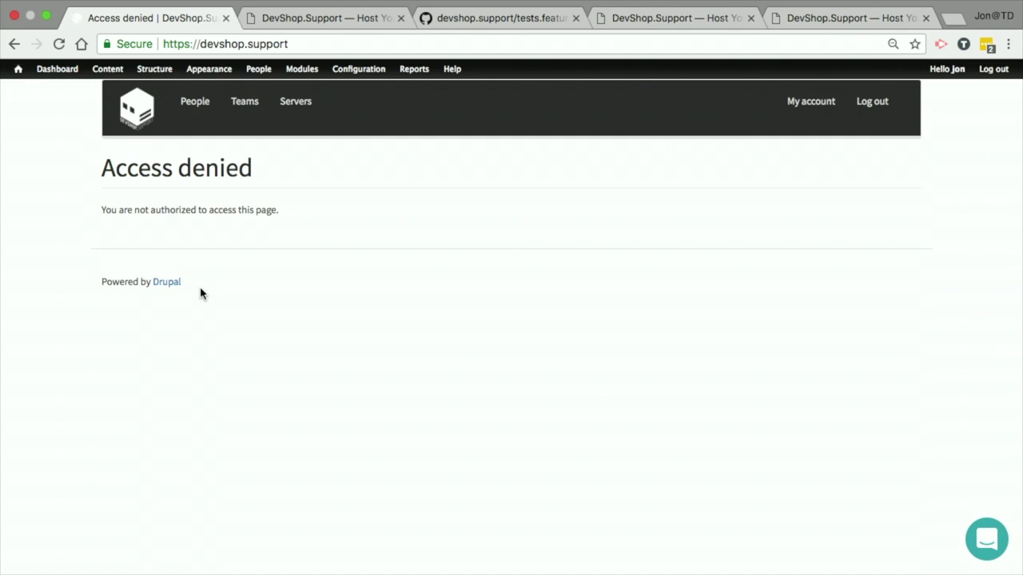
Step: Browse the devshop.support home, People and Teams pages, then the Aegir team's page
left_click(134, 122)
left_click(268, 112)
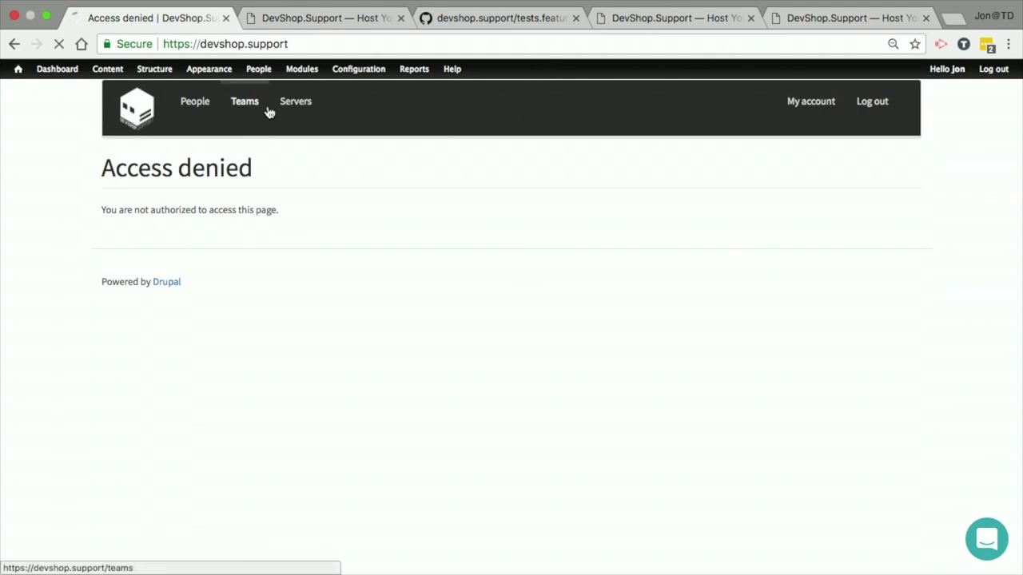
left_click(190, 106)
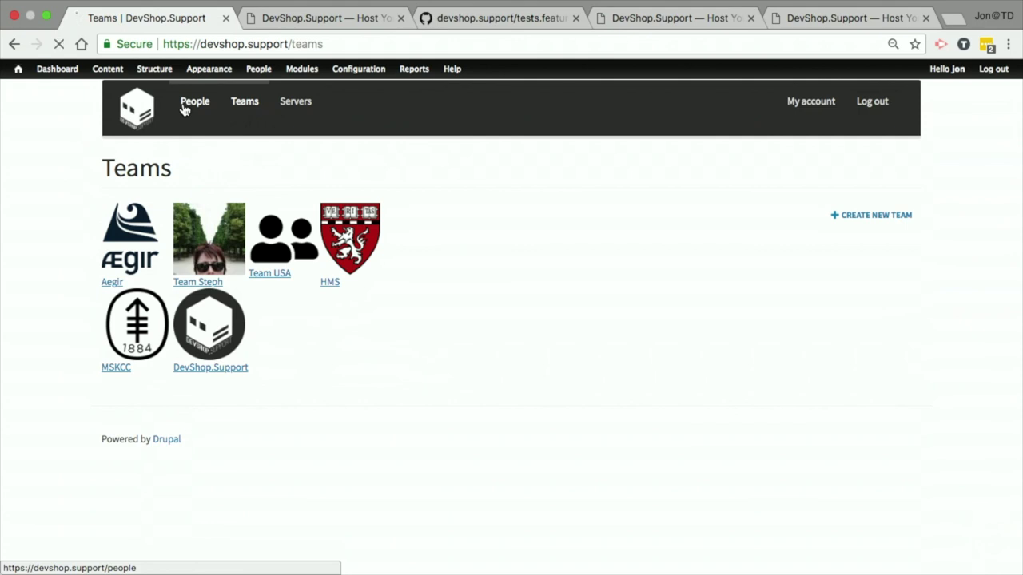
left_click(247, 106)
left_click(160, 232)
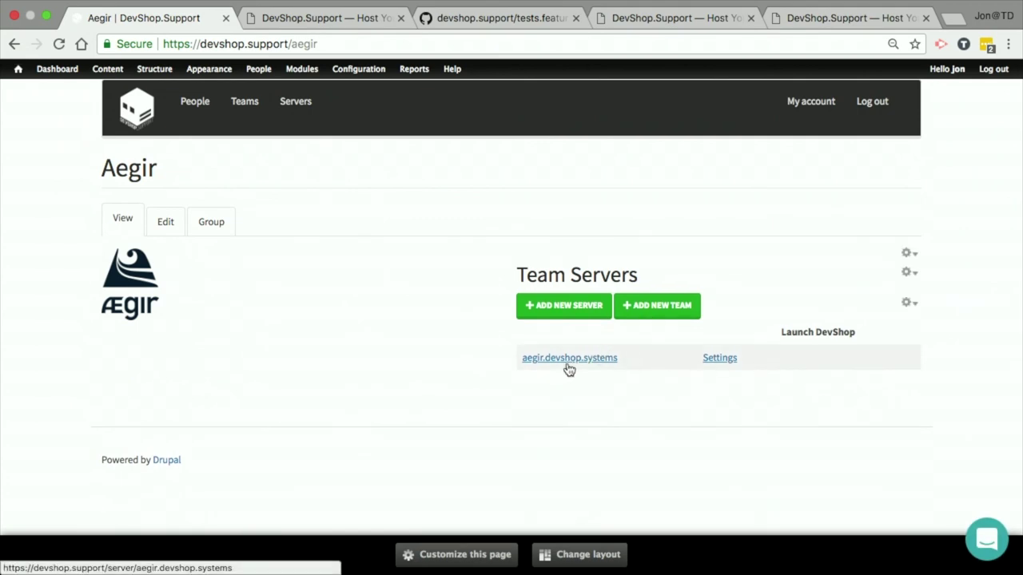
Step: From the DevShop Servers list, launch the devshop.hms.harvard.edu DevShop in a new tab
left_click(294, 104)
scroll(681, 399, "down", 1)
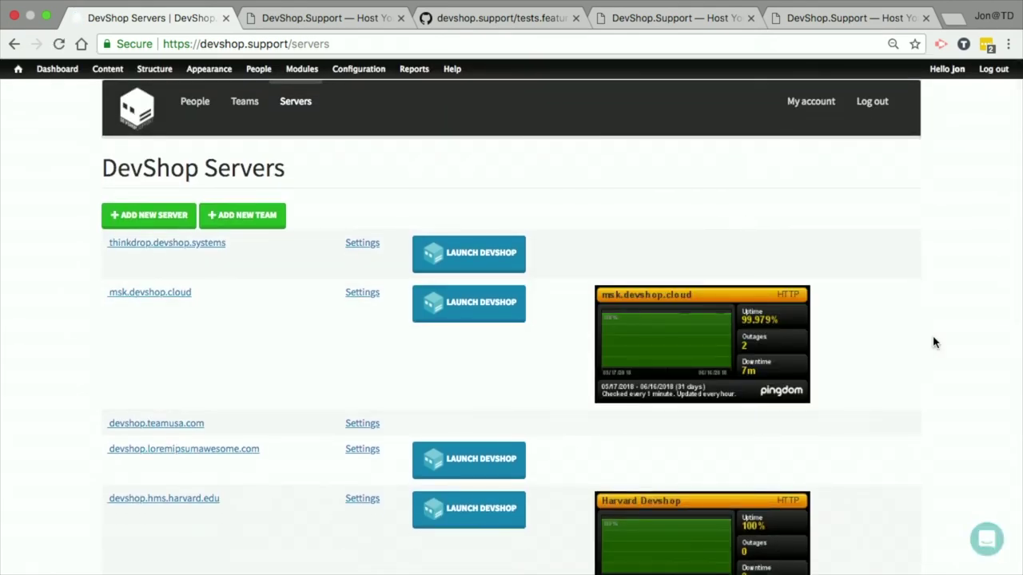
scroll(935, 343, "down", 5)
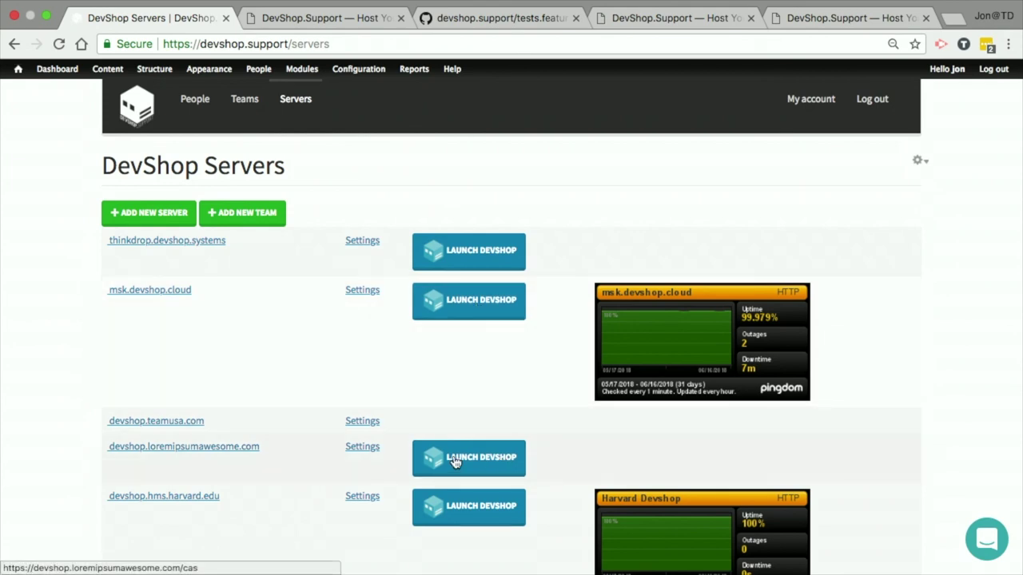
scroll(454, 462, "down", 3)
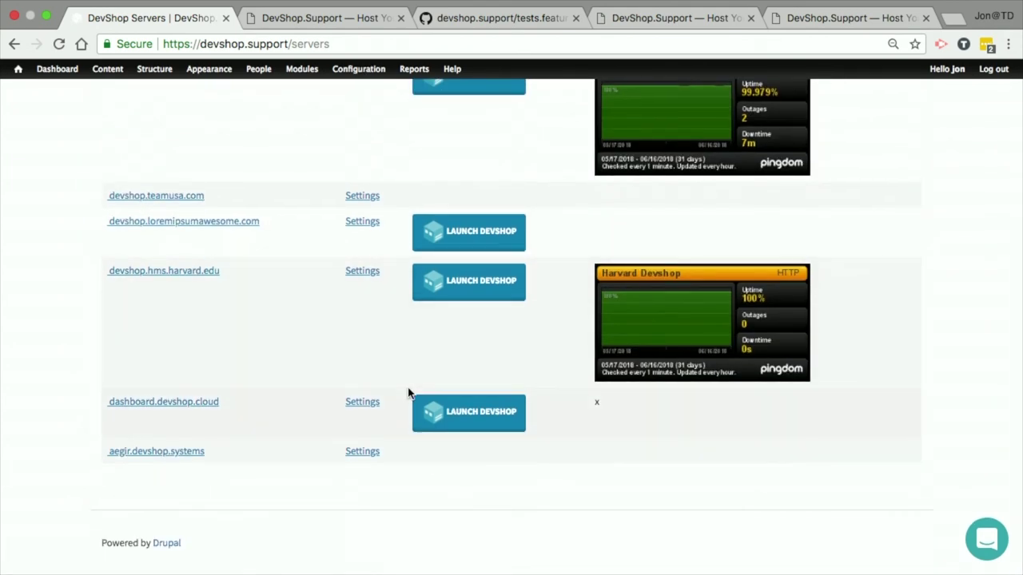
left_click(472, 291)
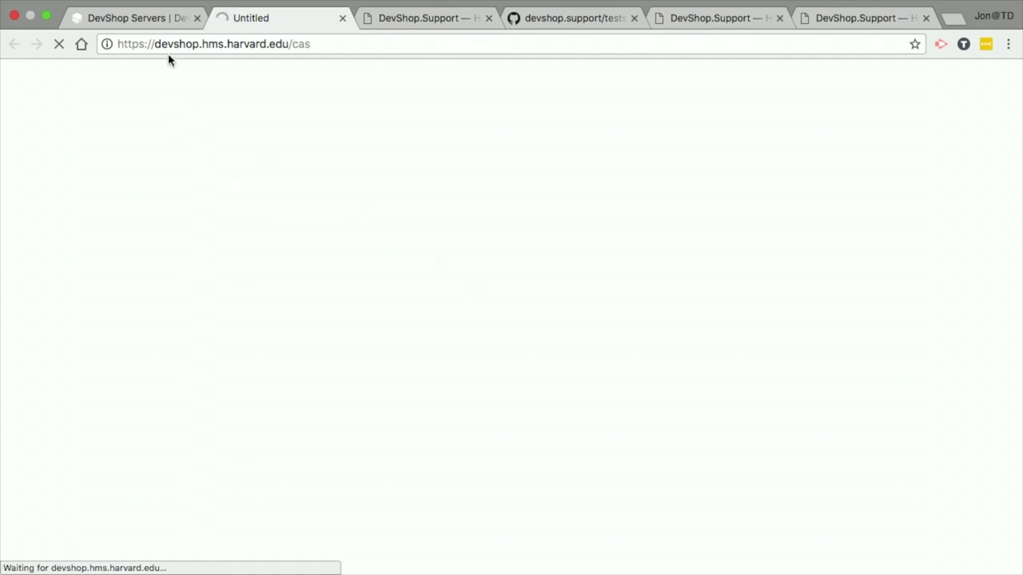
Step: Return to the DevShop Servers tab and open the DevShop.Support team's page from Teams
left_click(138, 30)
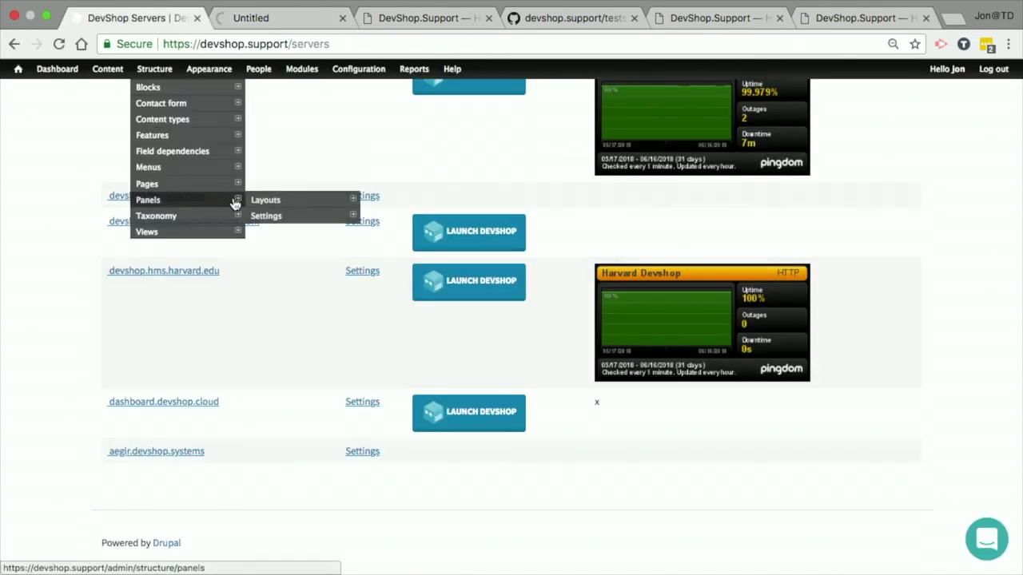
scroll(16, 292, "up", 5)
left_click(238, 111)
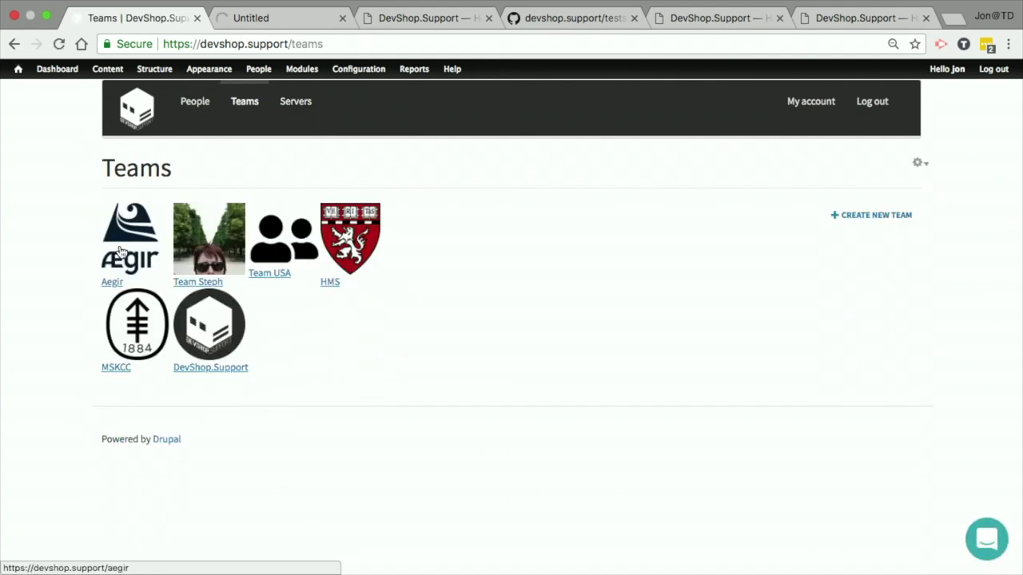
left_click(231, 318)
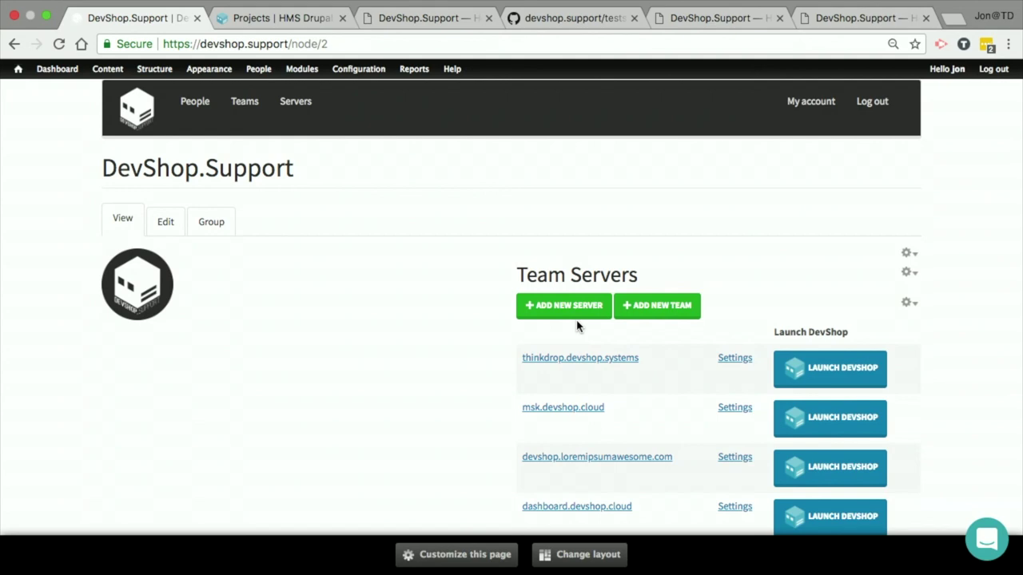
Step: Review the team's four servers and open the thinkdrop.devshop.systems server page
scroll(577, 326, "down", 3)
scroll(577, 326, "up", 3)
scroll(577, 326, "down", 3)
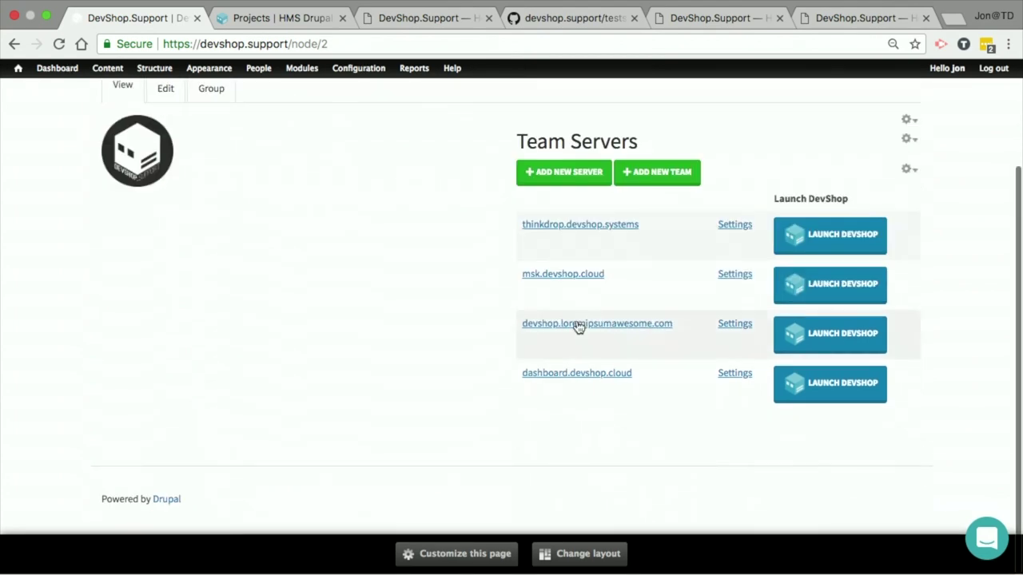
left_click(558, 227)
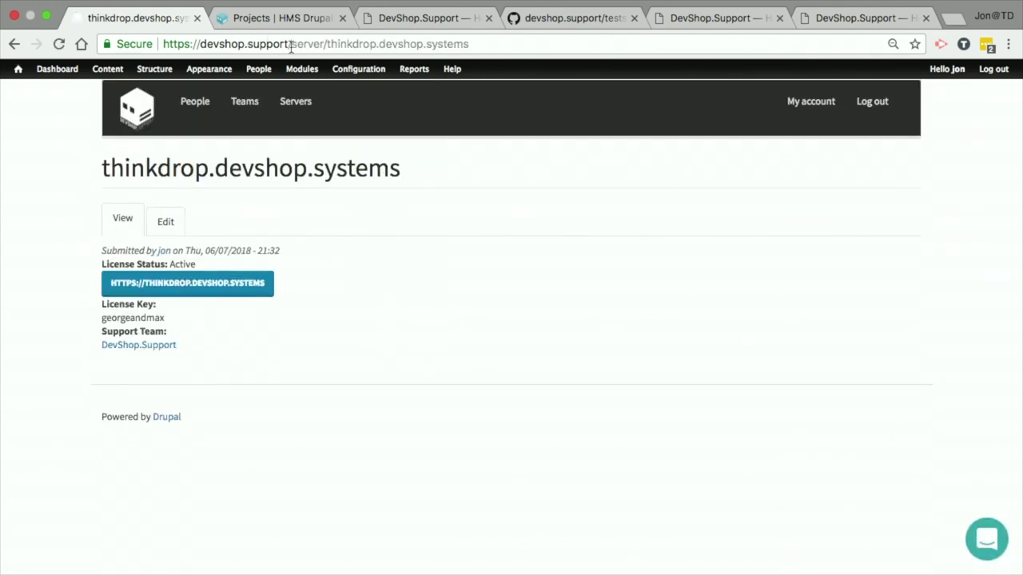
Step: Load the devshop_support project page on drupal.org via the address bar
left_click_drag(291, 44, 1021, 96)
key("super+a")
type("drupal.org/")
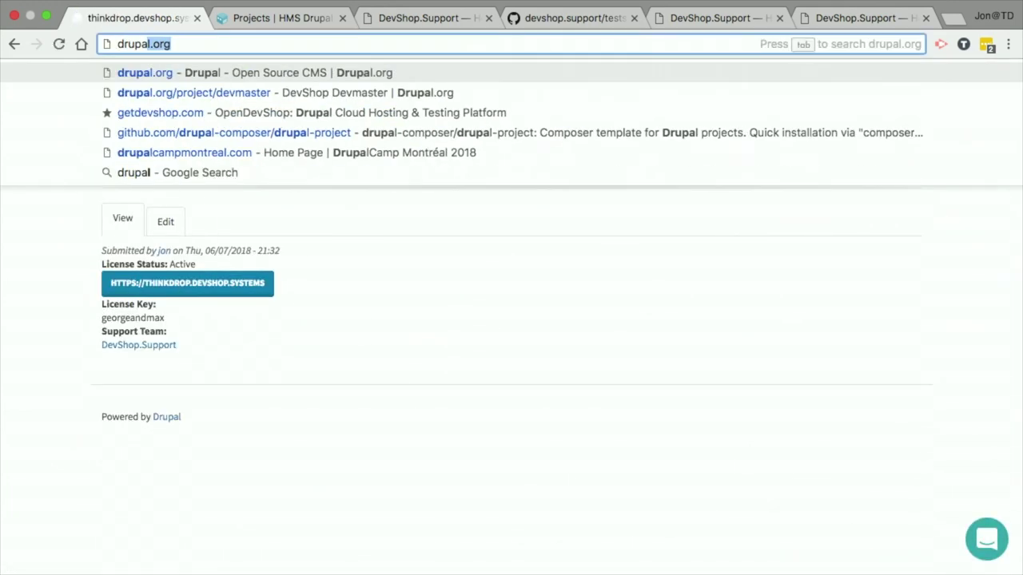
type("project")
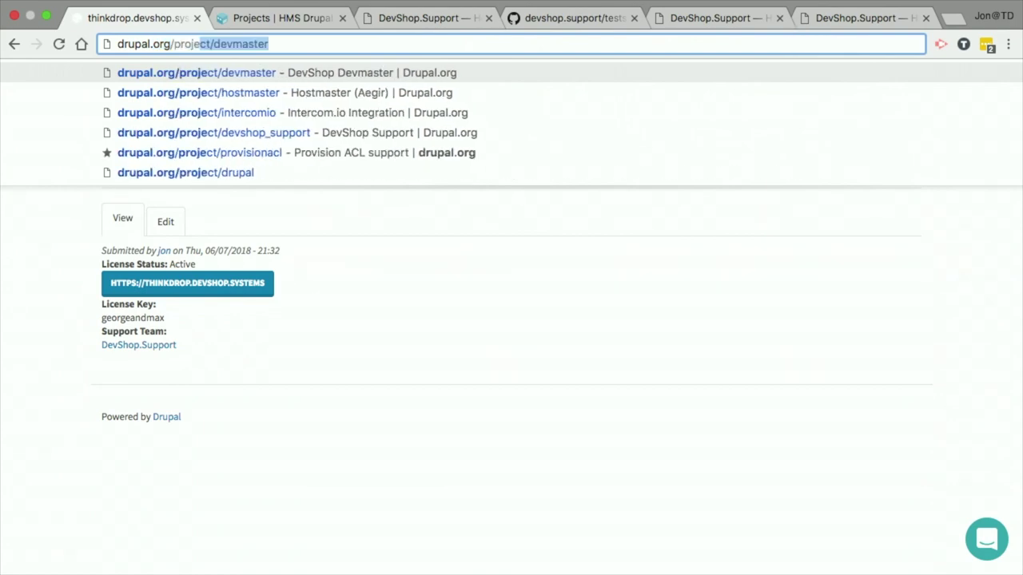
type("/devshop")
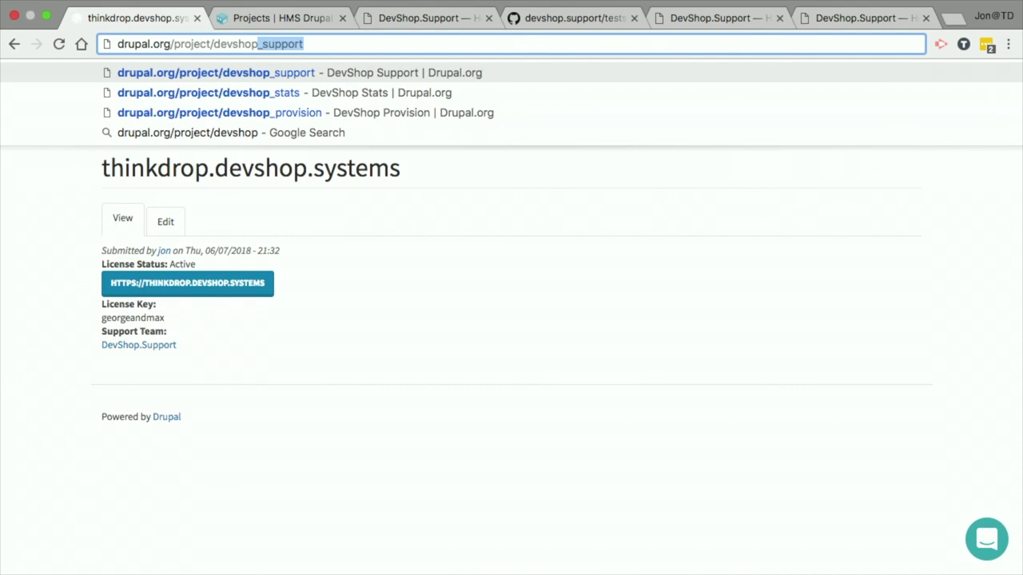
key("Return")
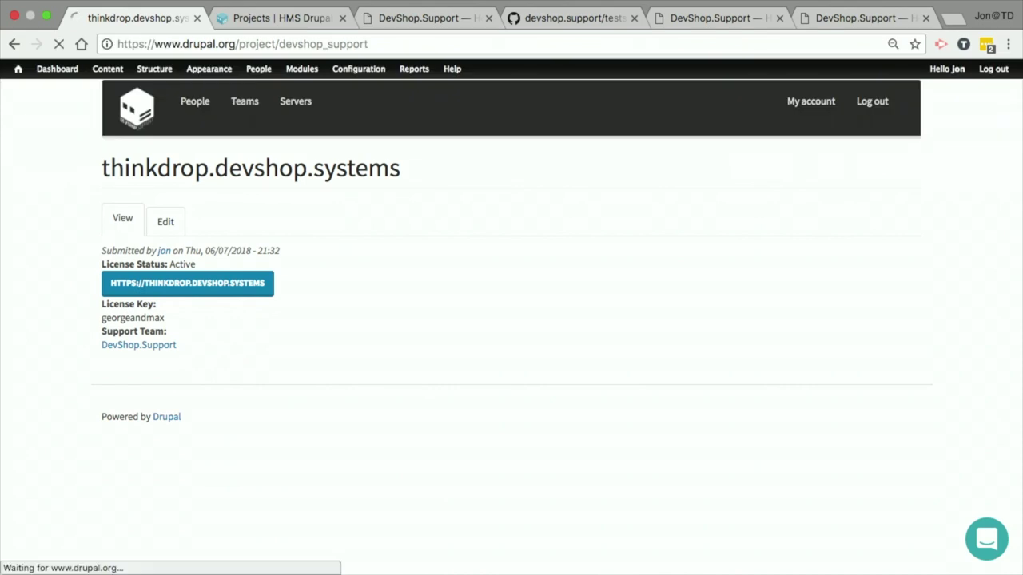